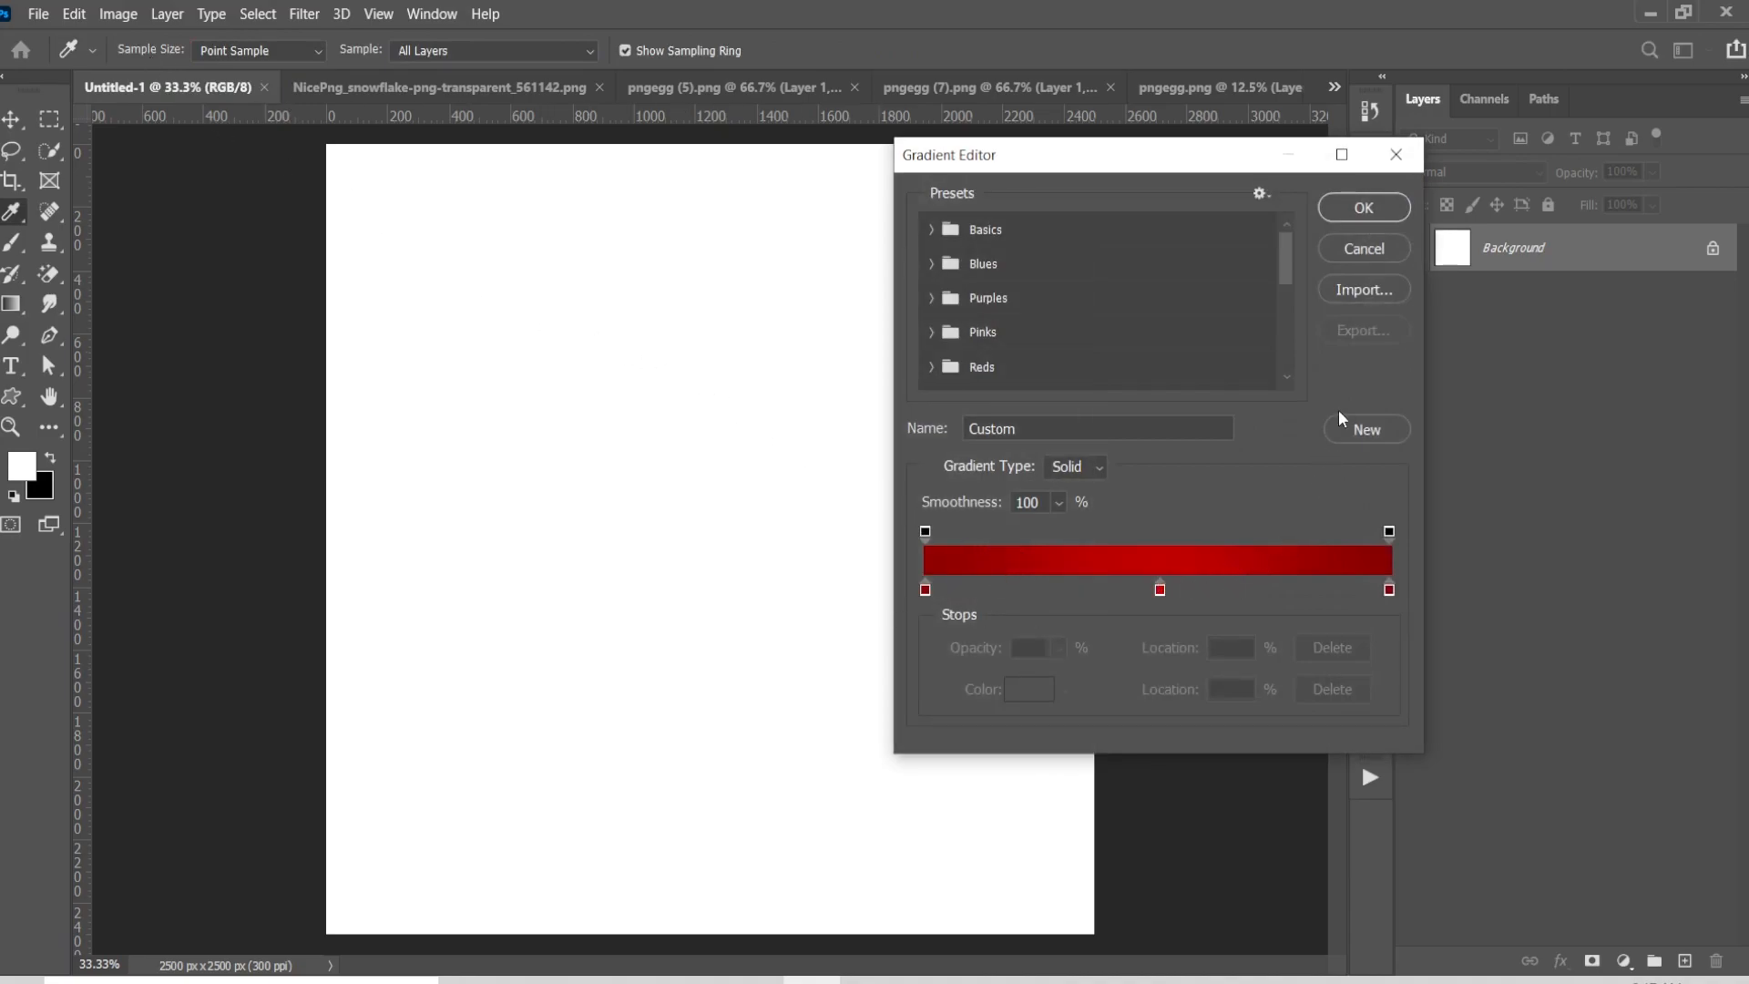
Fill the Background layer with the dark red–red–dark red linear gradient, running diagonally from the canvas's upper-left corner past its lower-right corner
click(1365, 209)
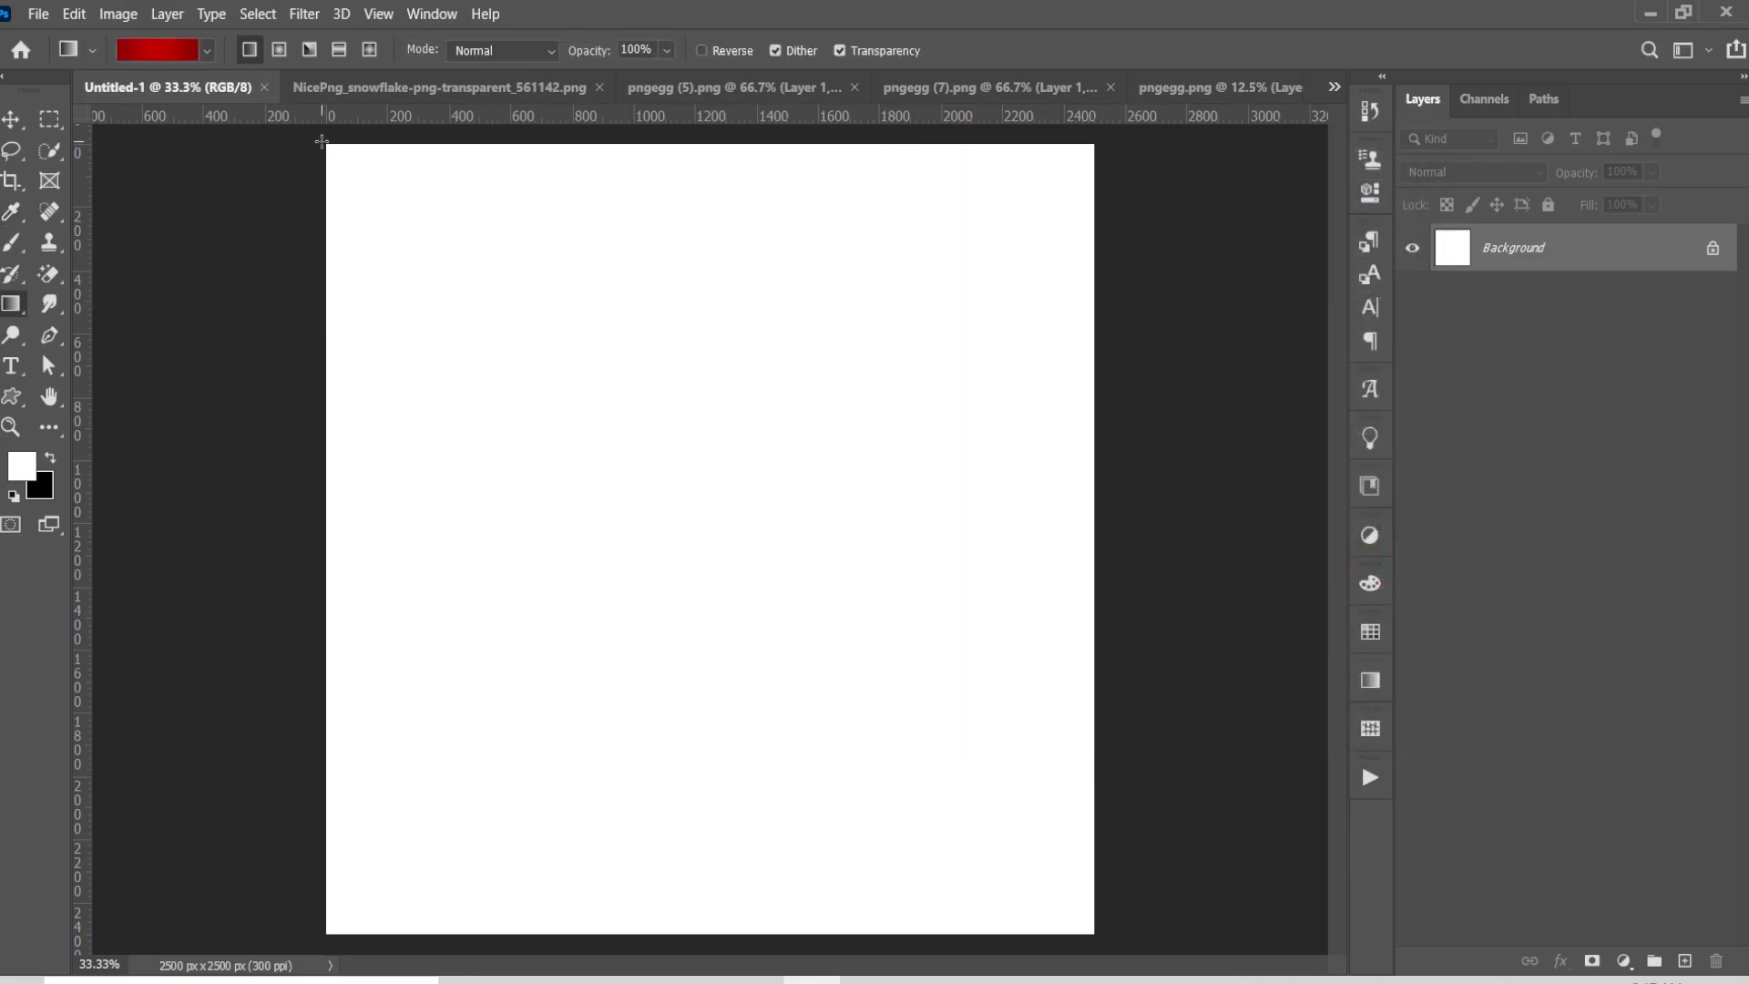
drag(322, 141, 1257, 964)
click(12, 120)
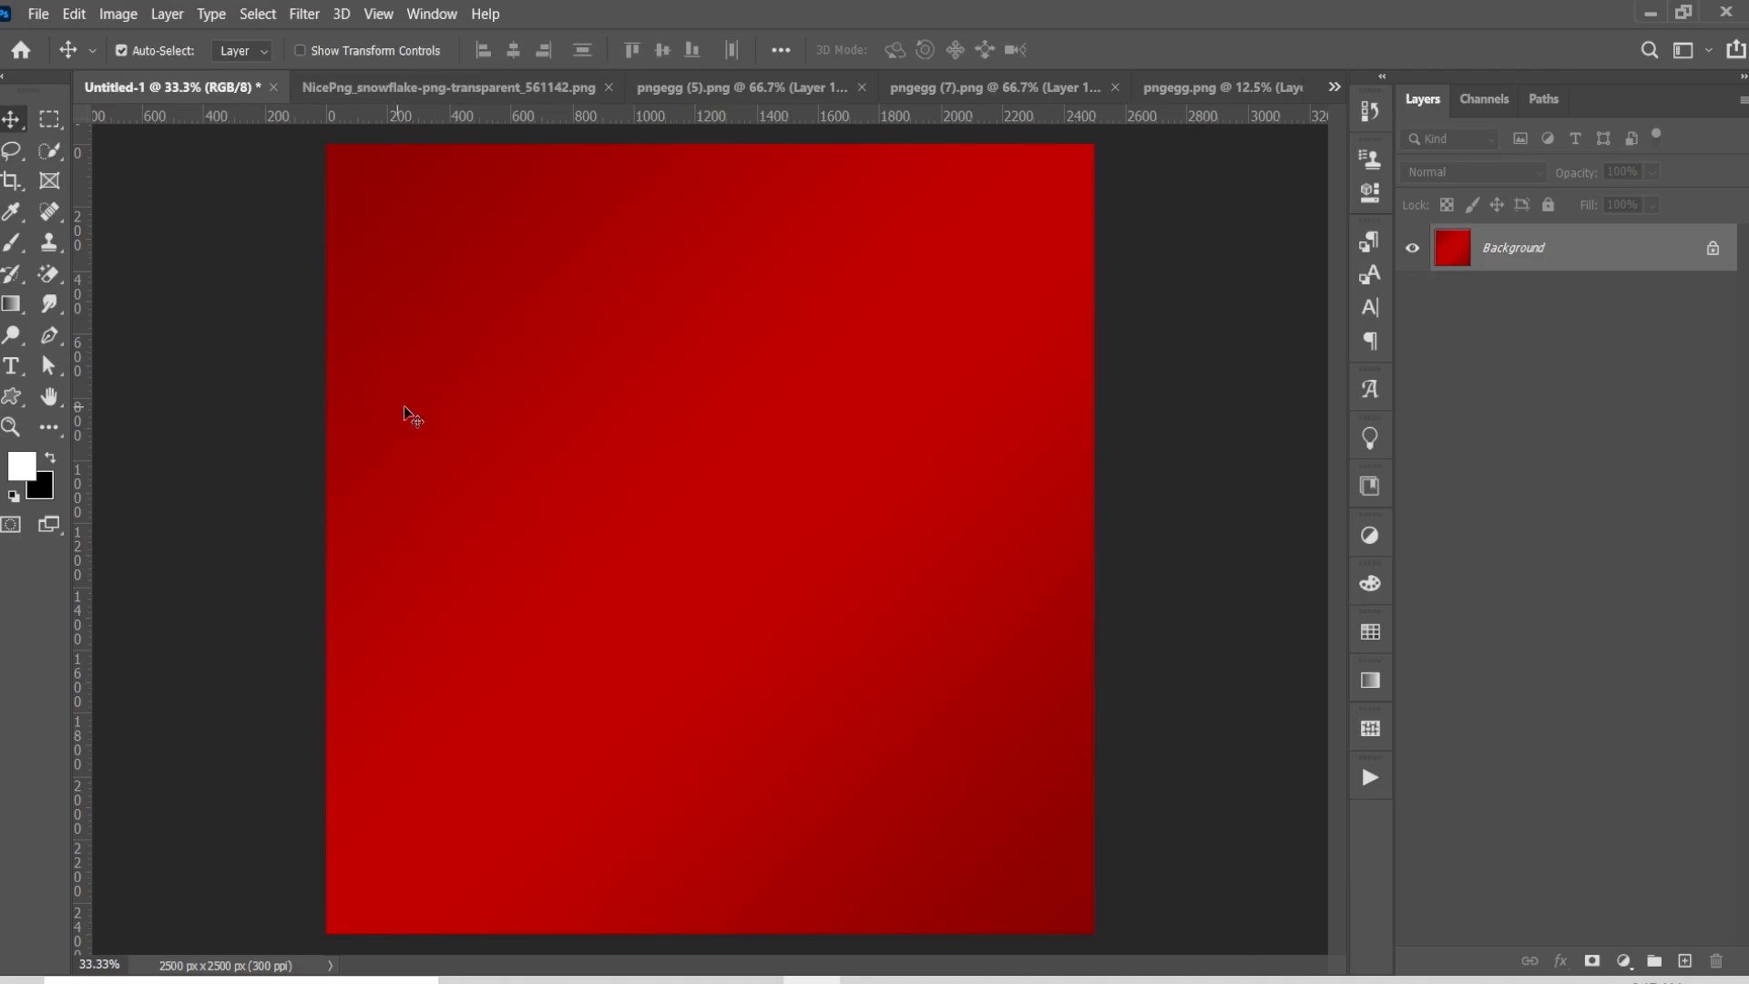
Paint a soft white 1600 px brush dab near the canvas centre on a new layer and set its blend mode to Soft Light
click(1684, 961)
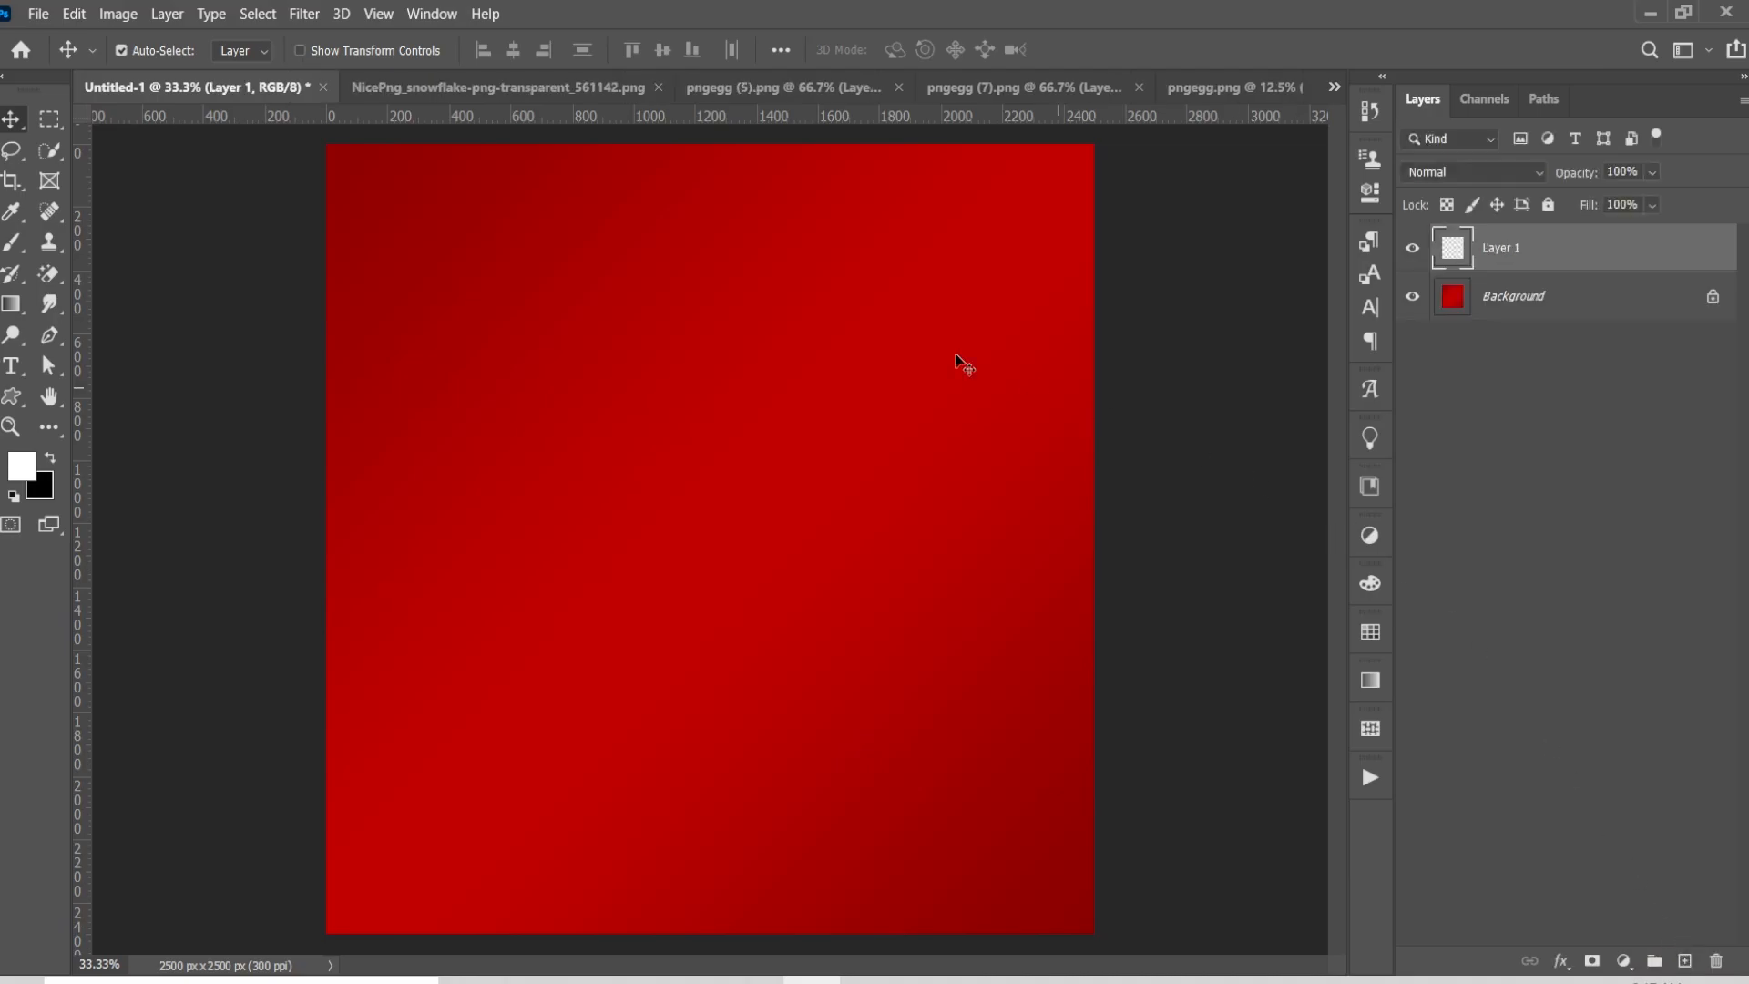
click(11, 243)
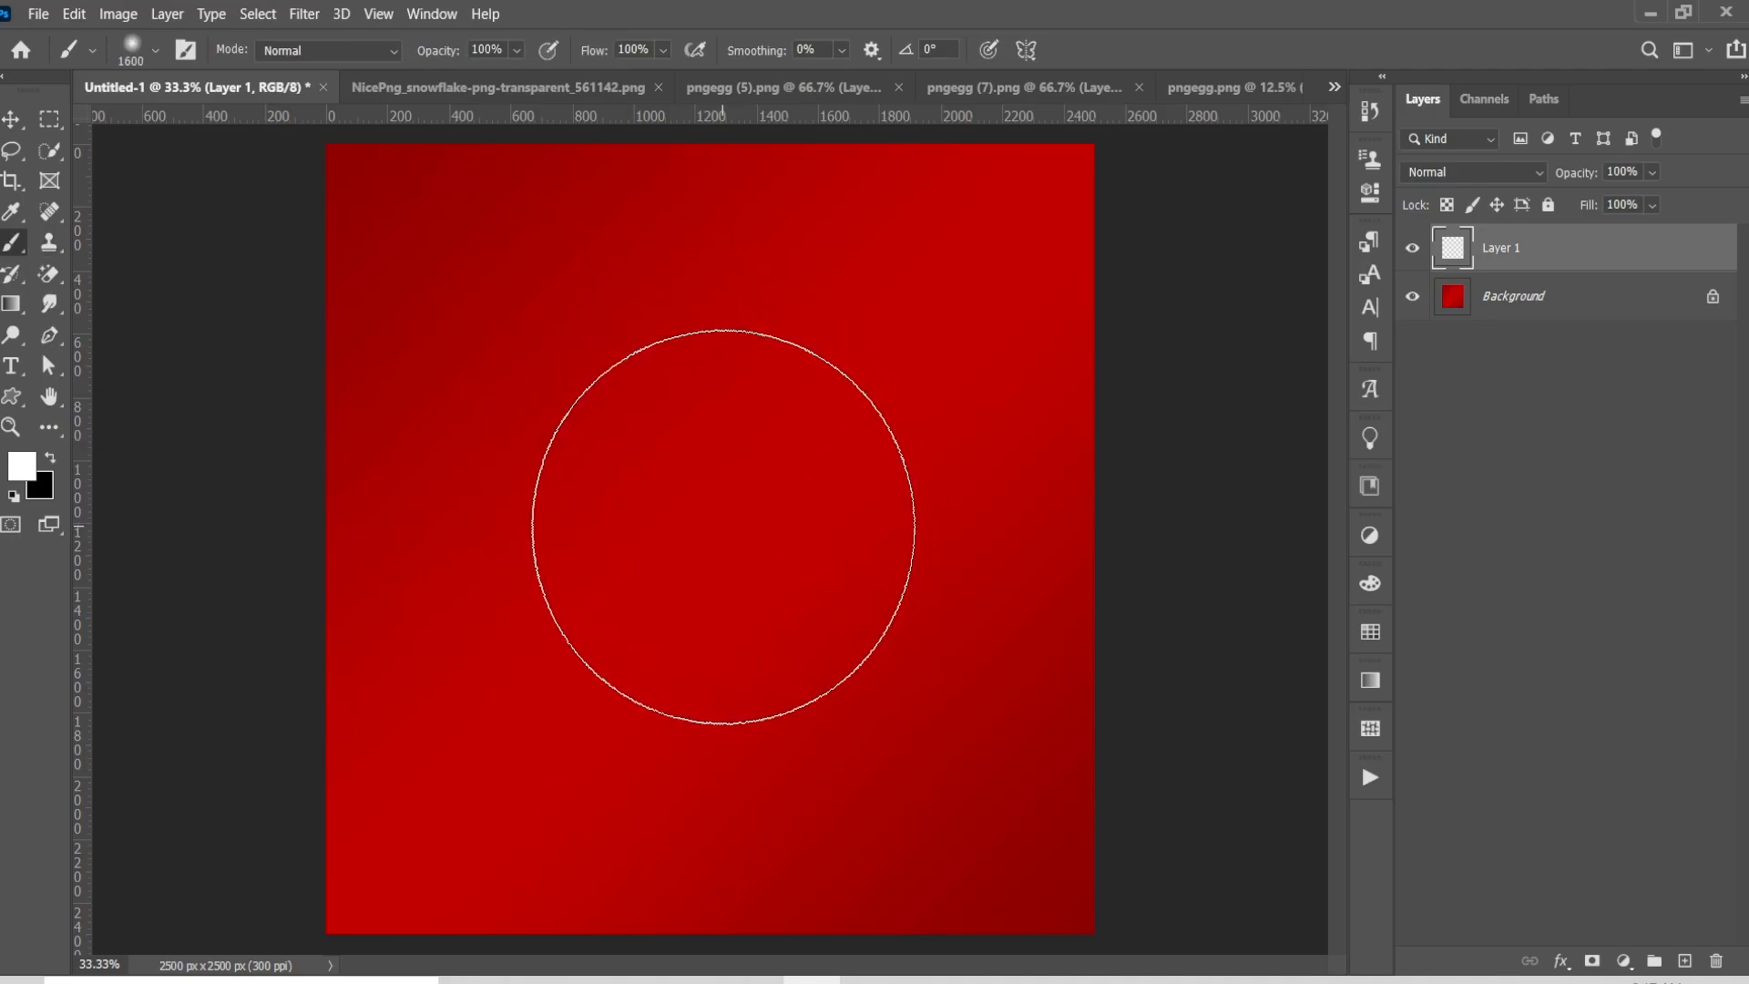
click(719, 525)
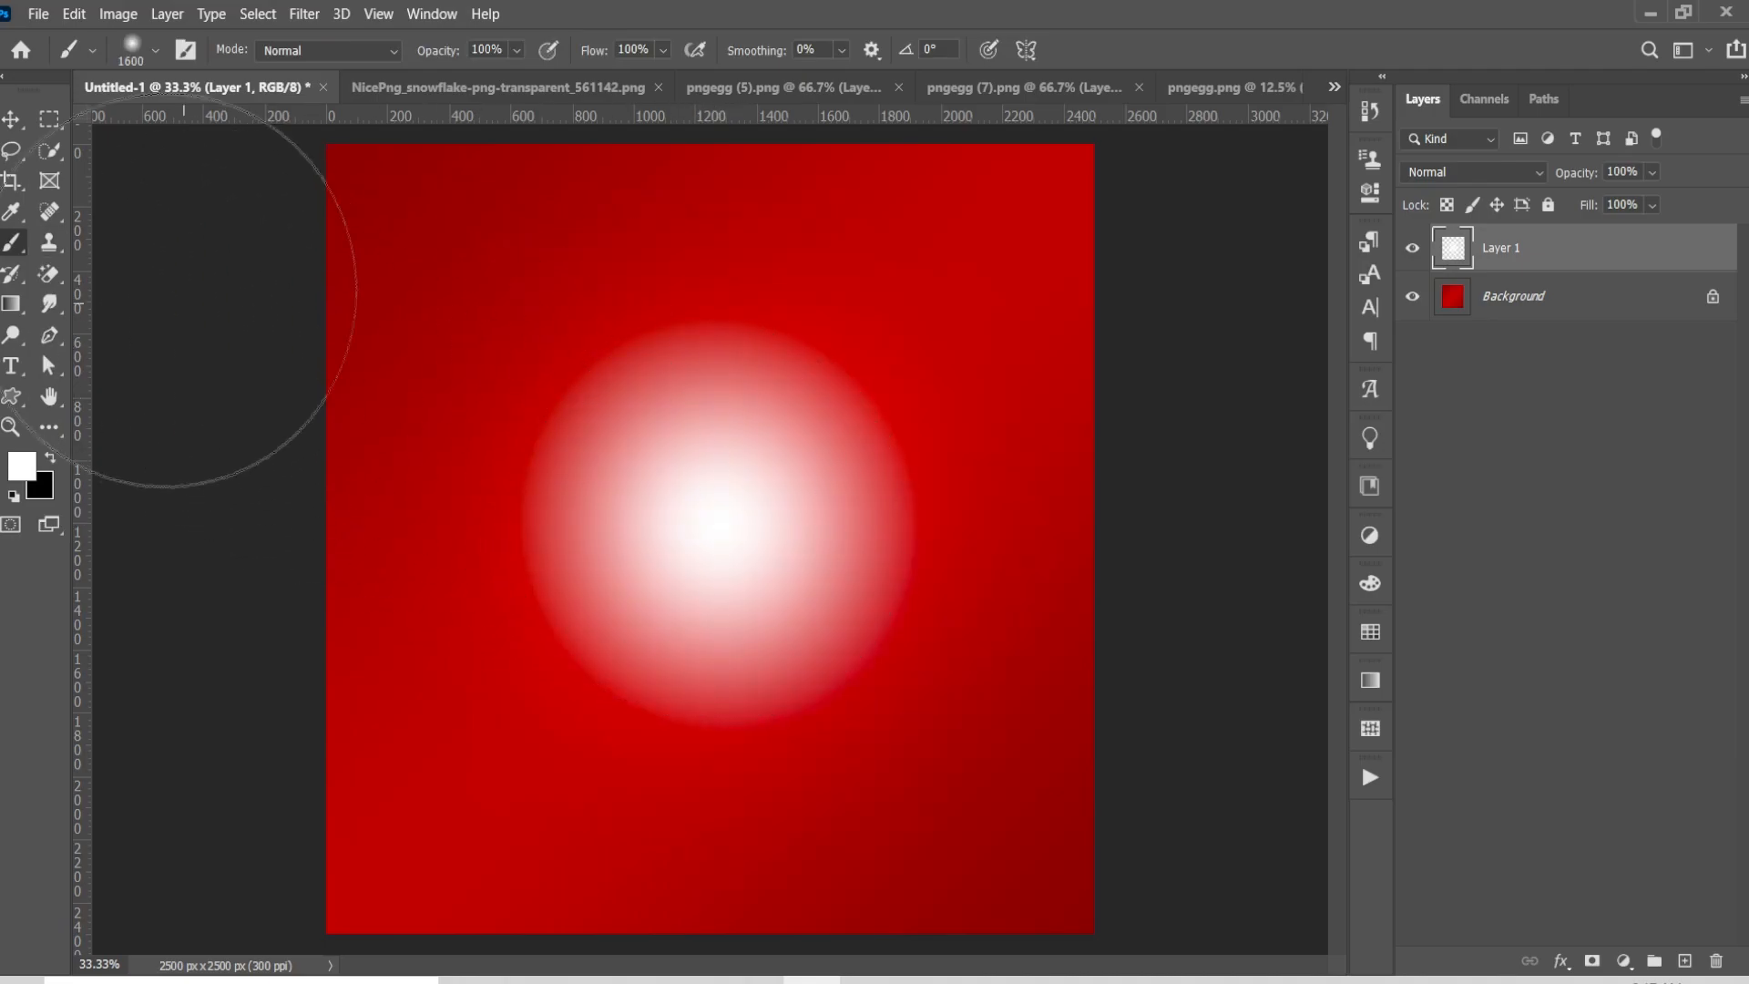
click(11, 117)
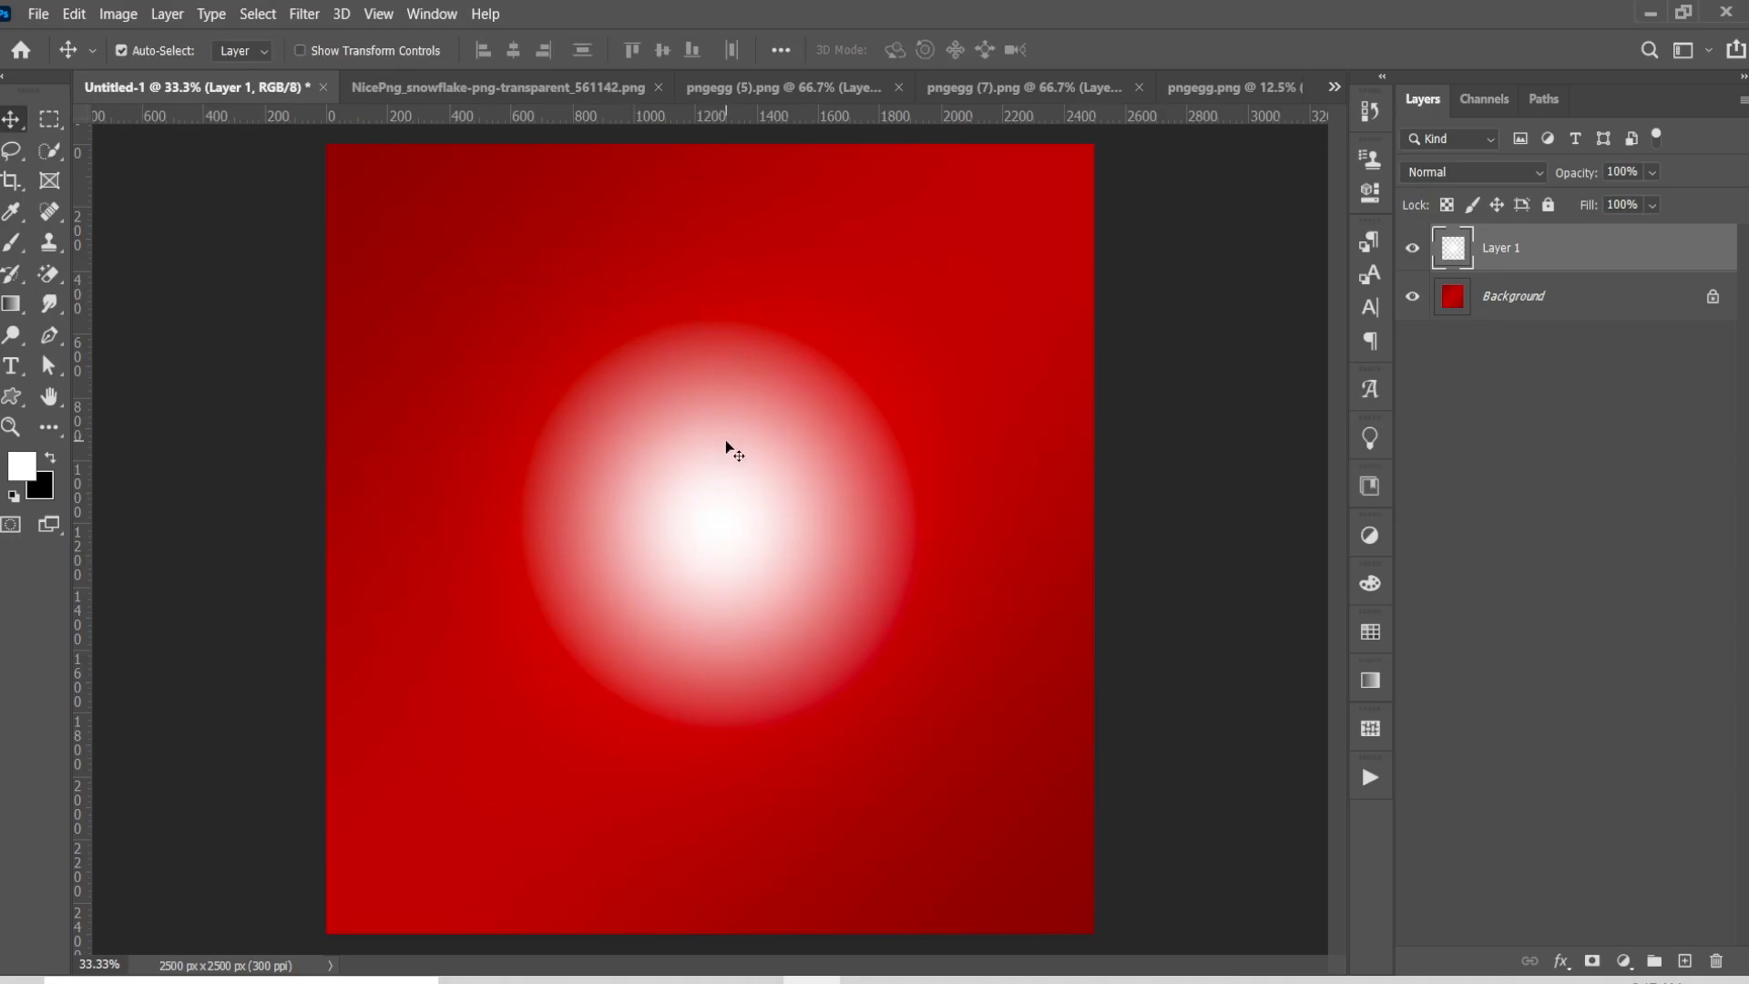
drag(728, 468, 730, 446)
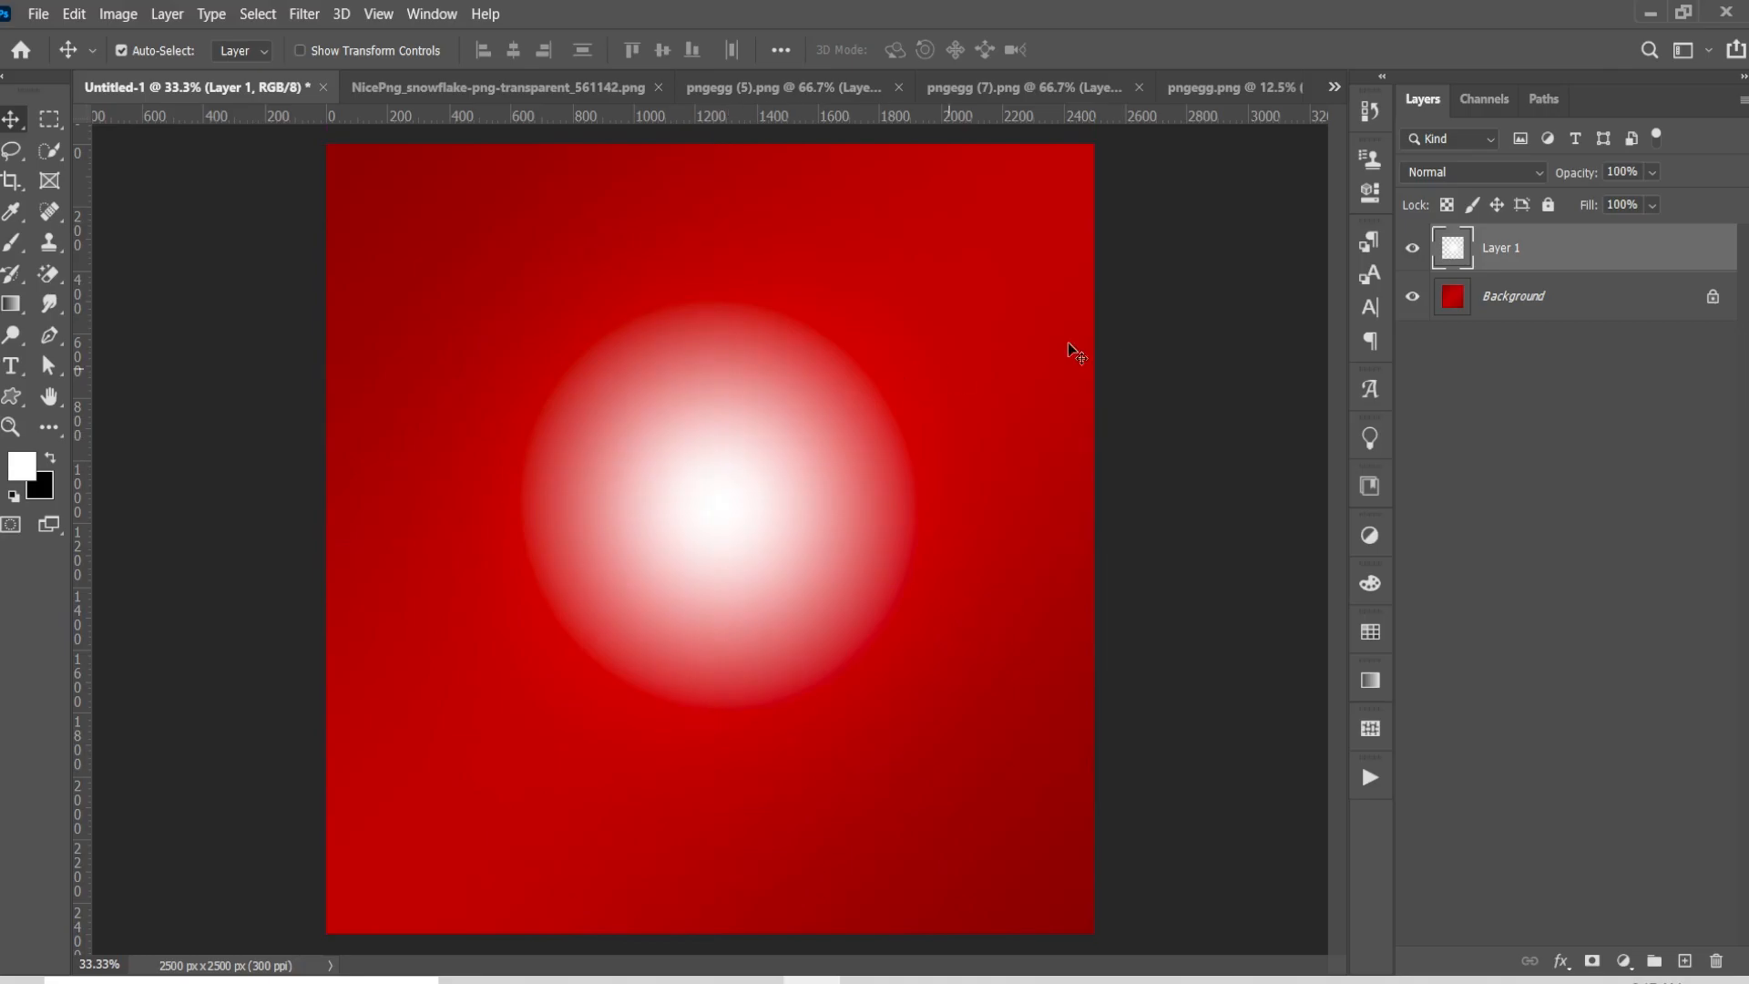
click(1535, 172)
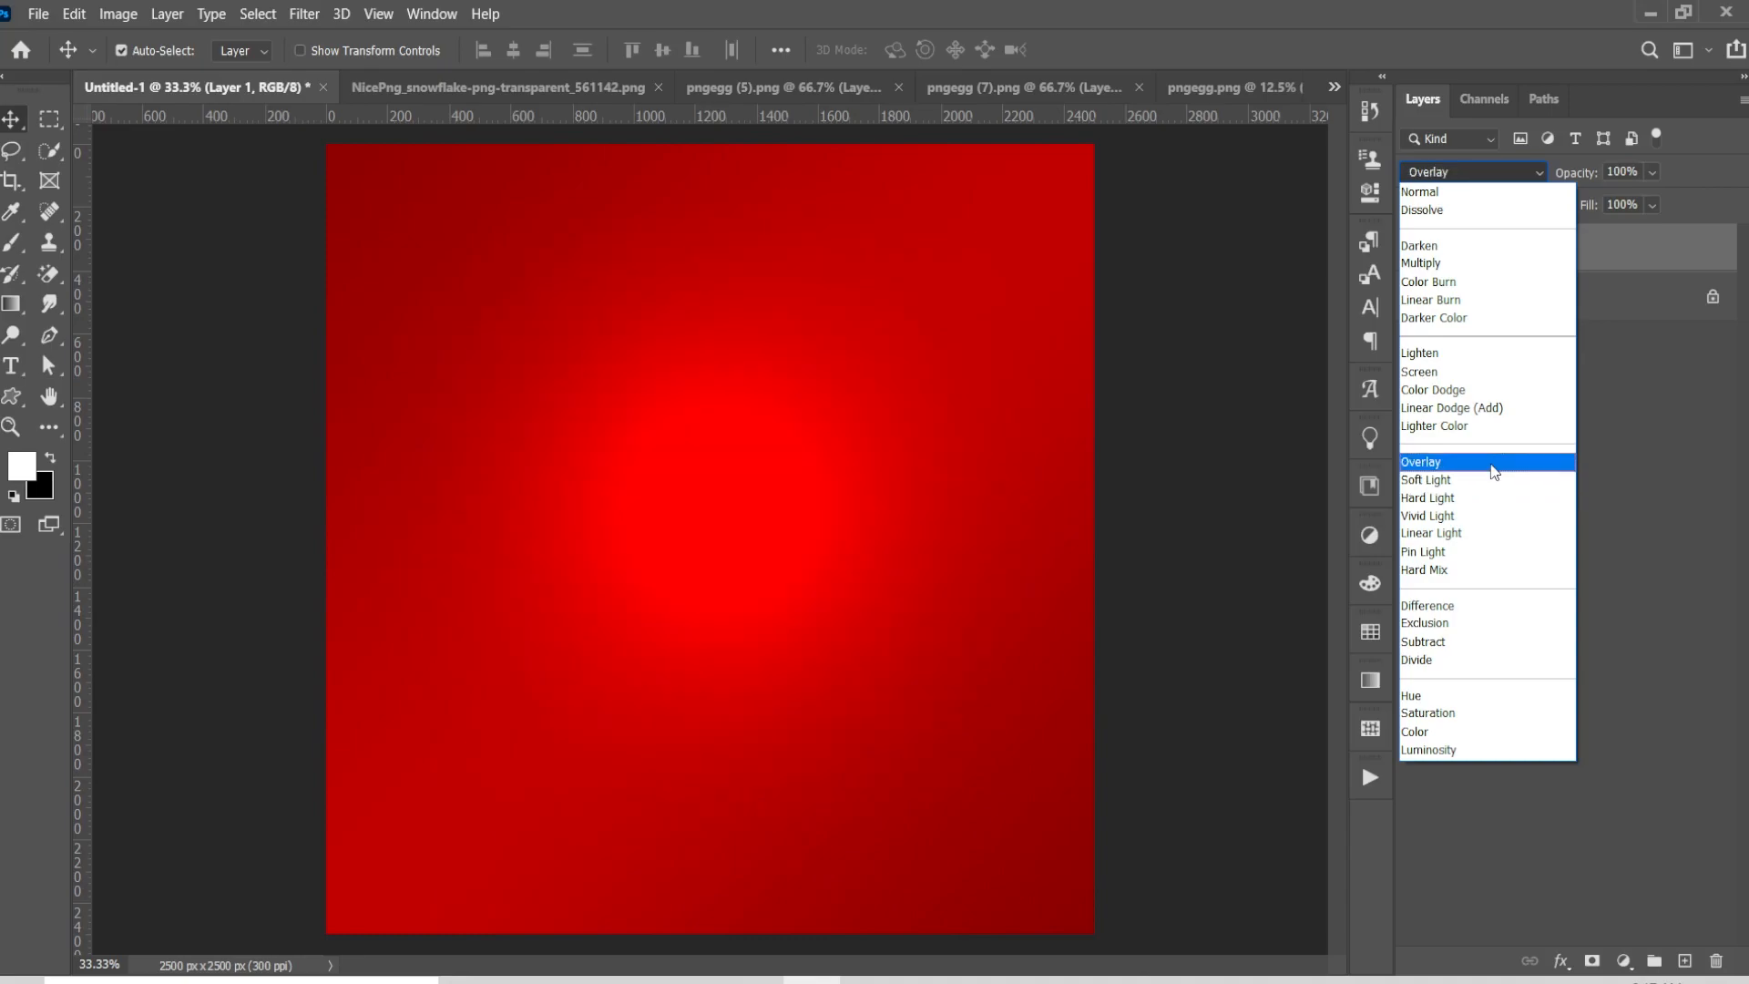
click(1494, 481)
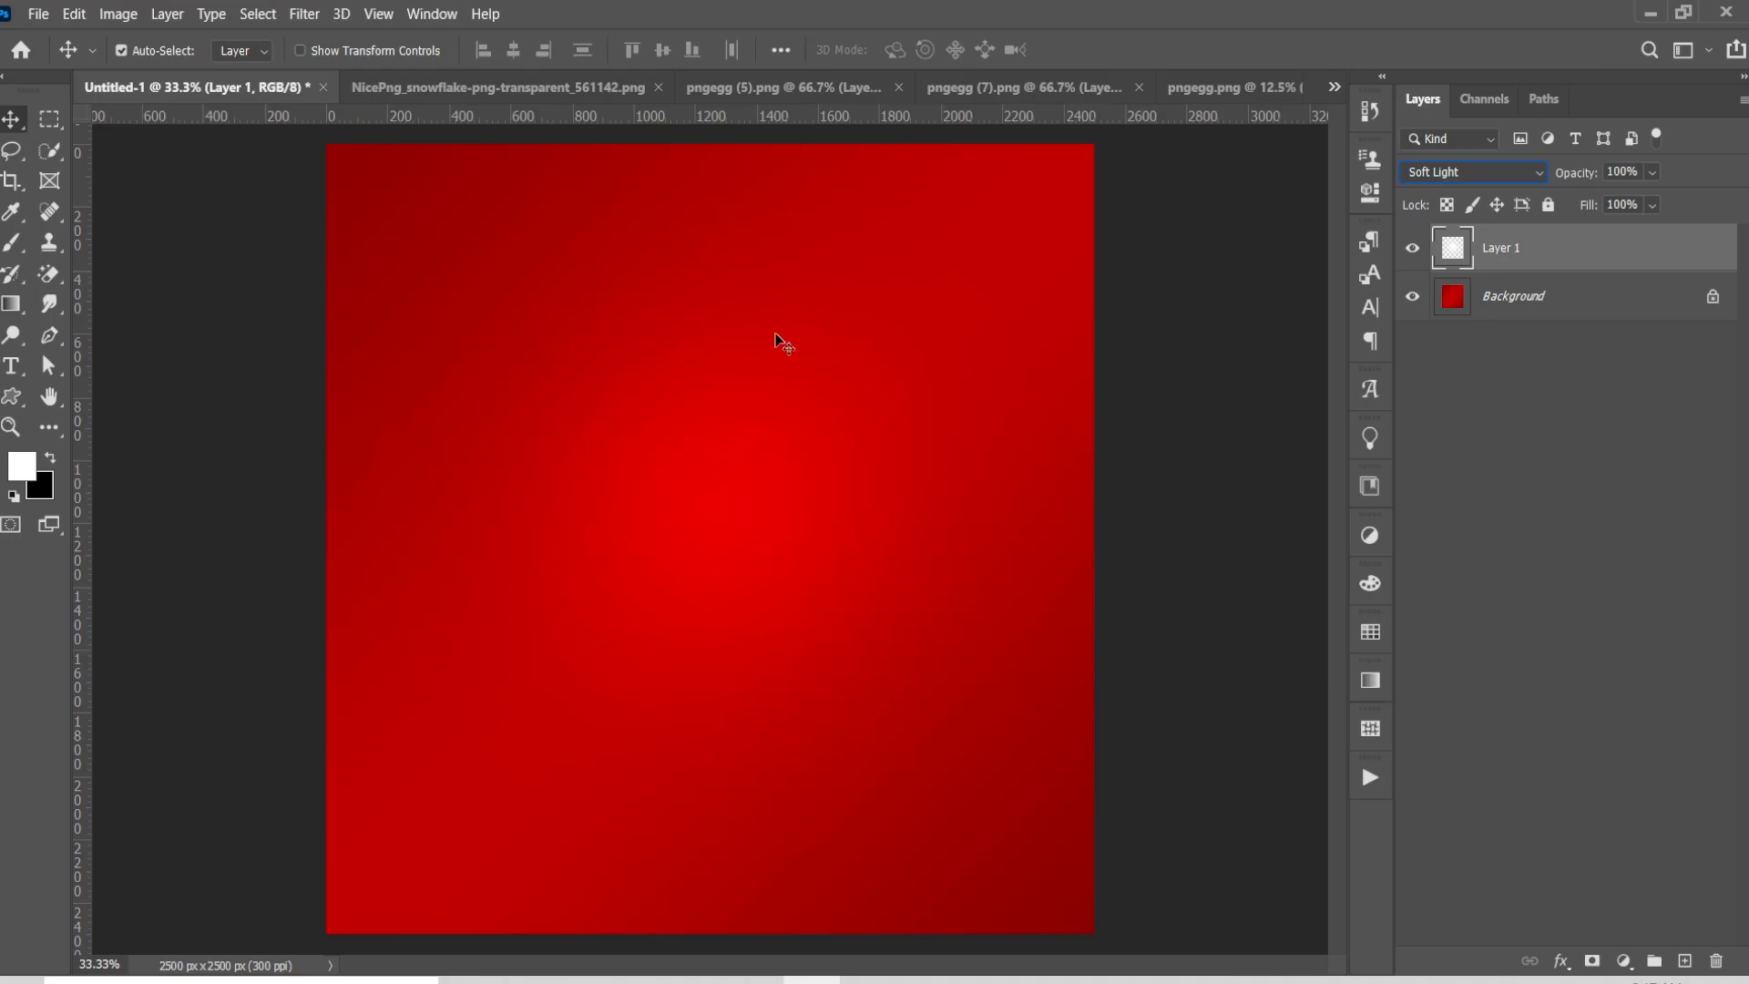
Copy the holly and bells artwork from pngegg.png into the Untitled-1 document
click(1206, 88)
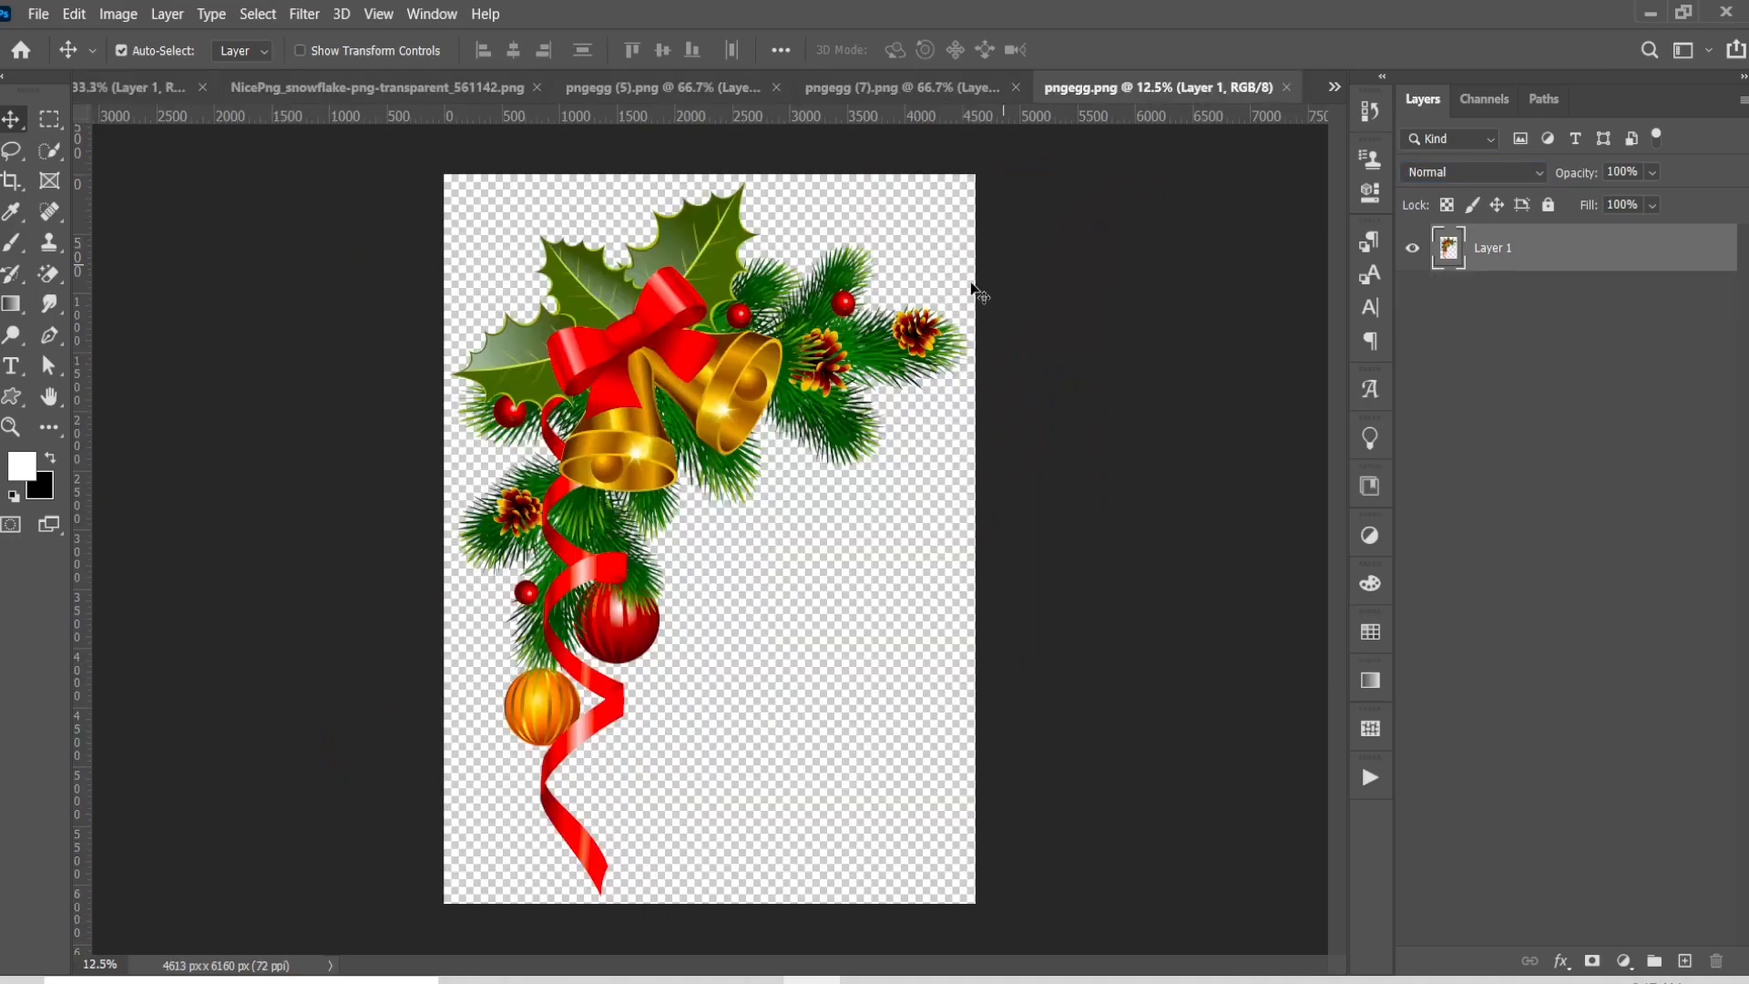
drag(721, 368, 144, 89)
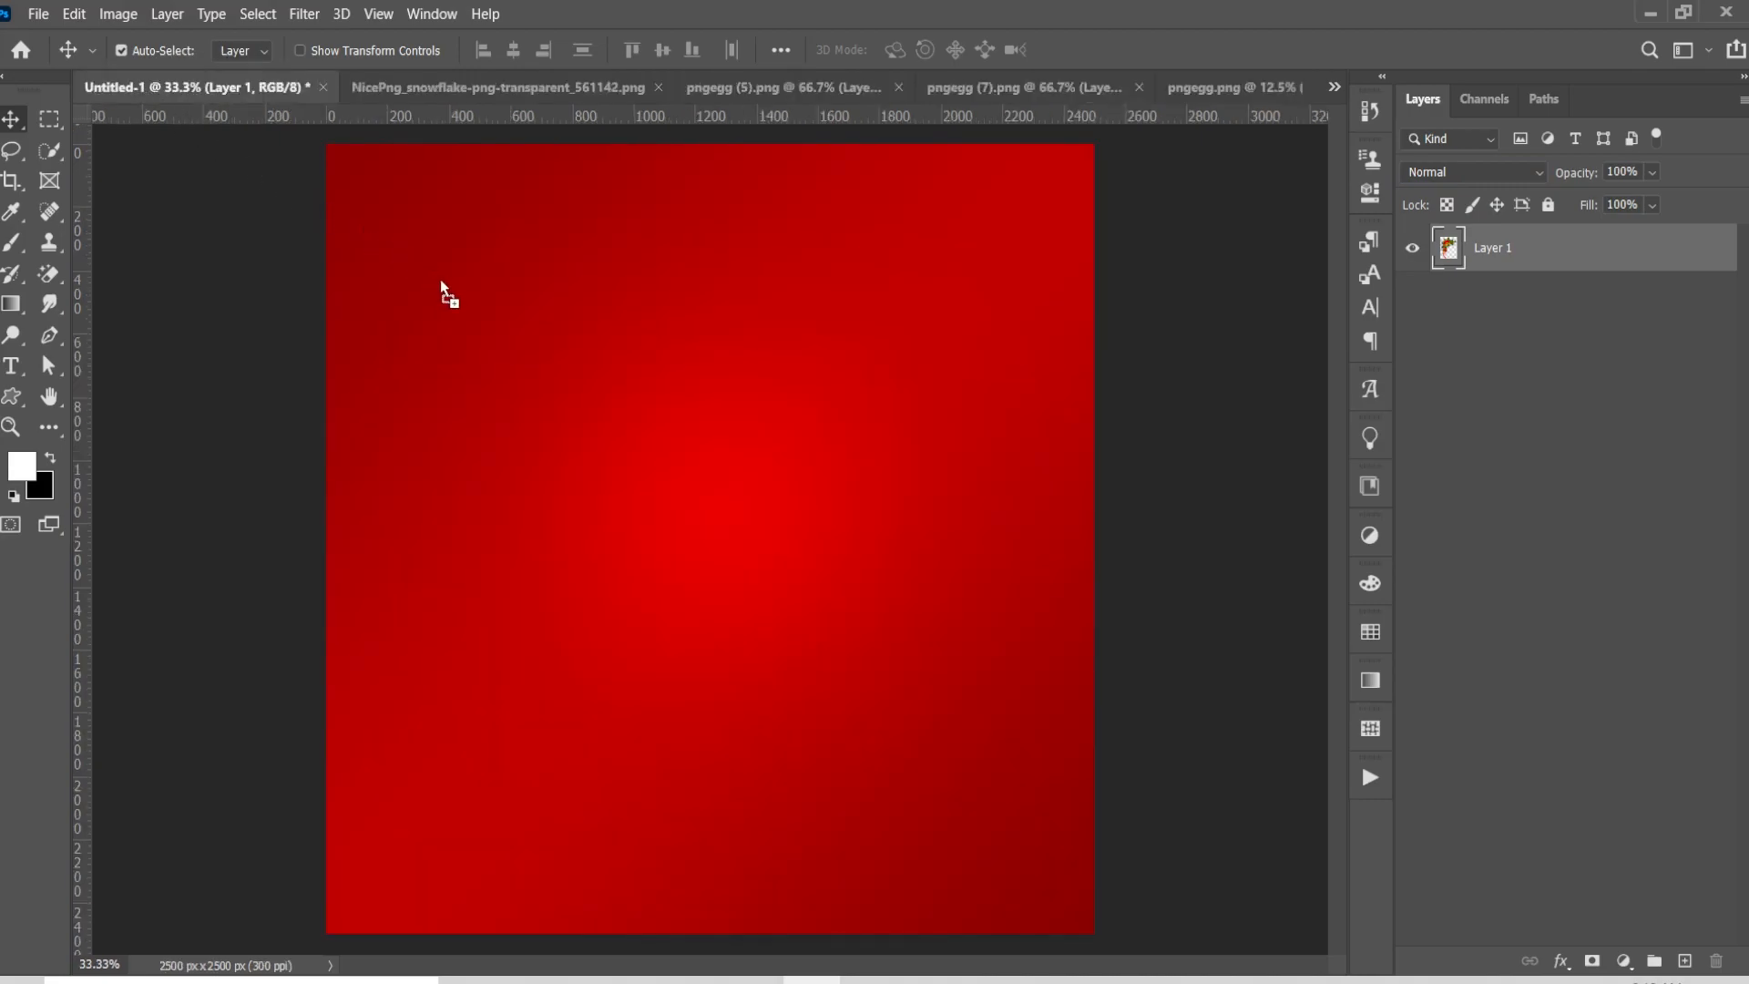
drag(440, 279, 440, 279)
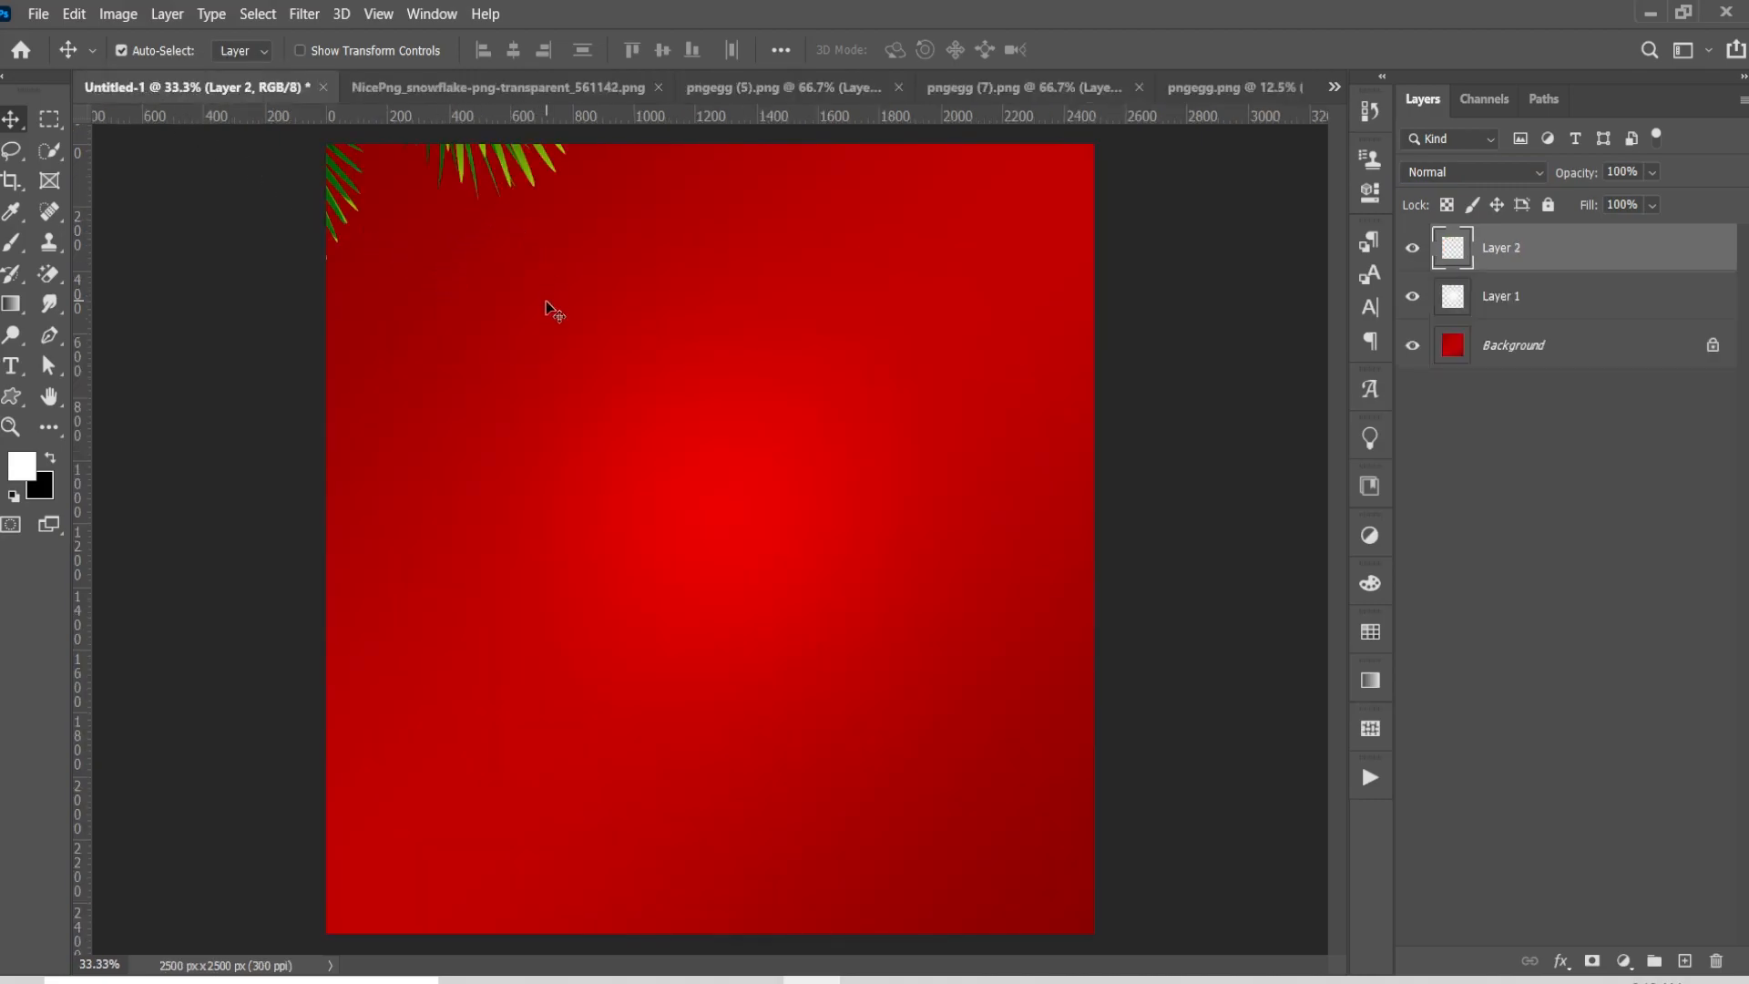
Scale the holly and bells artwork to 28.78% and place it in the canvas's upper-left corner
scroll(546, 305, down, 2)
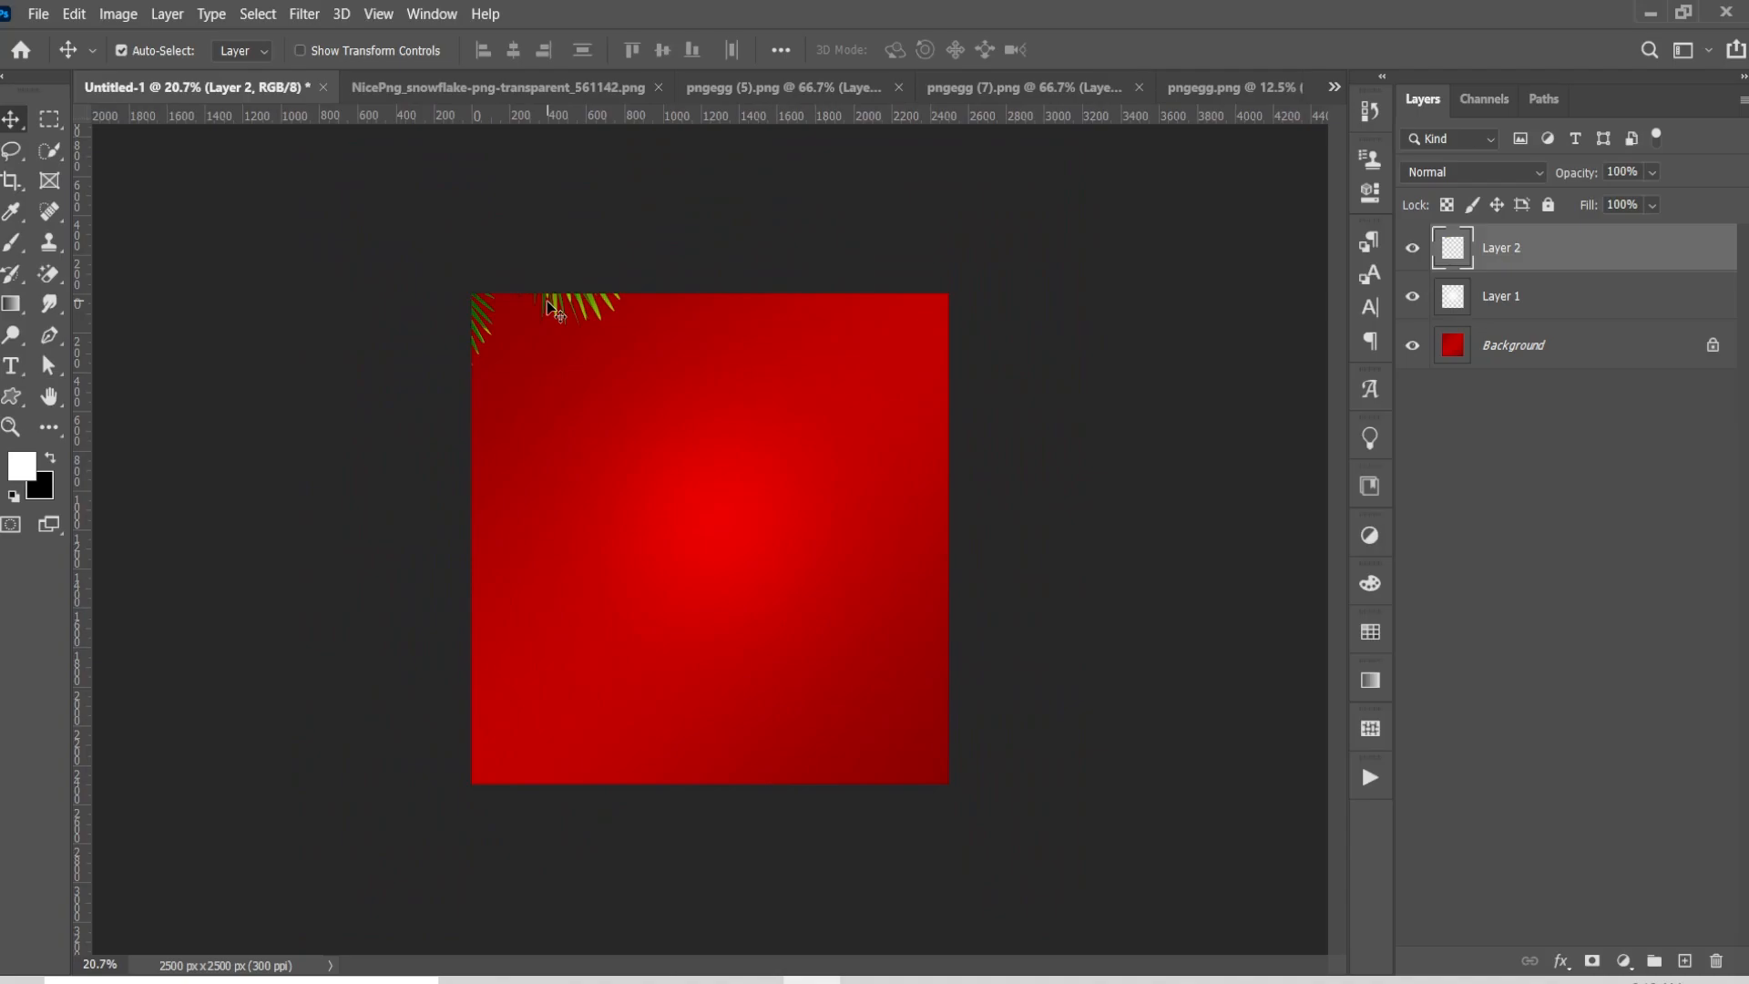
key(ctrl+t)
scroll(577, 337, down, 2)
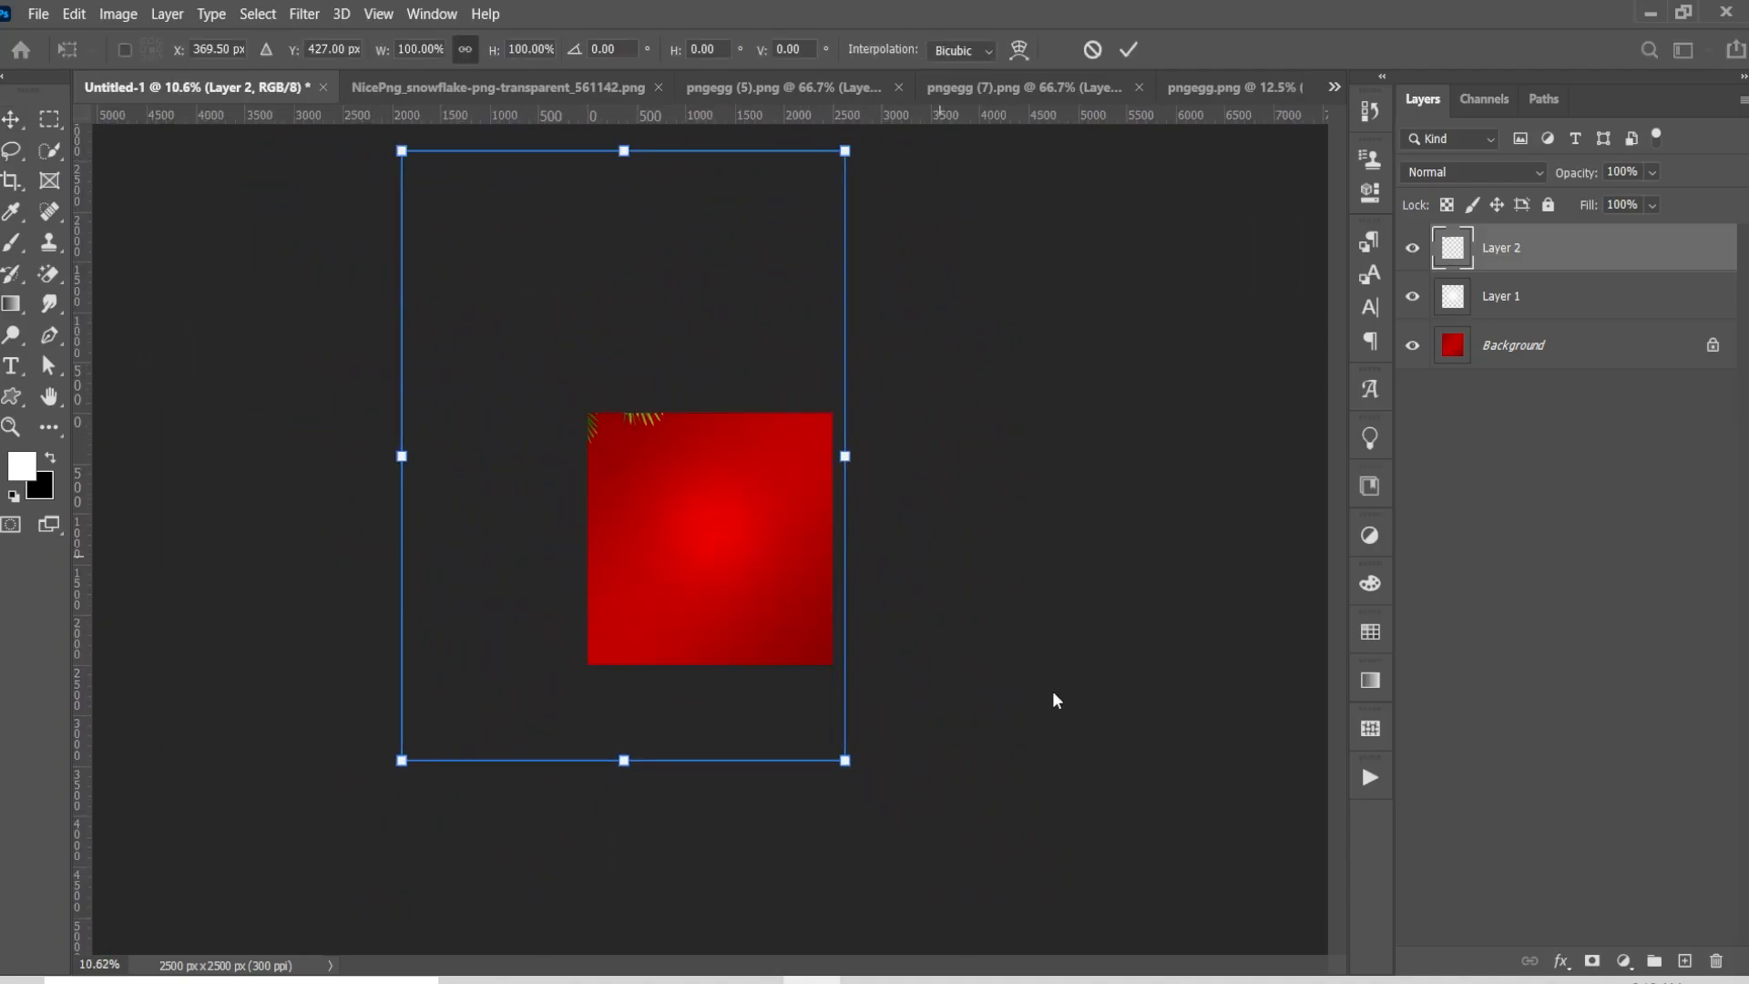
drag(847, 759, 635, 588)
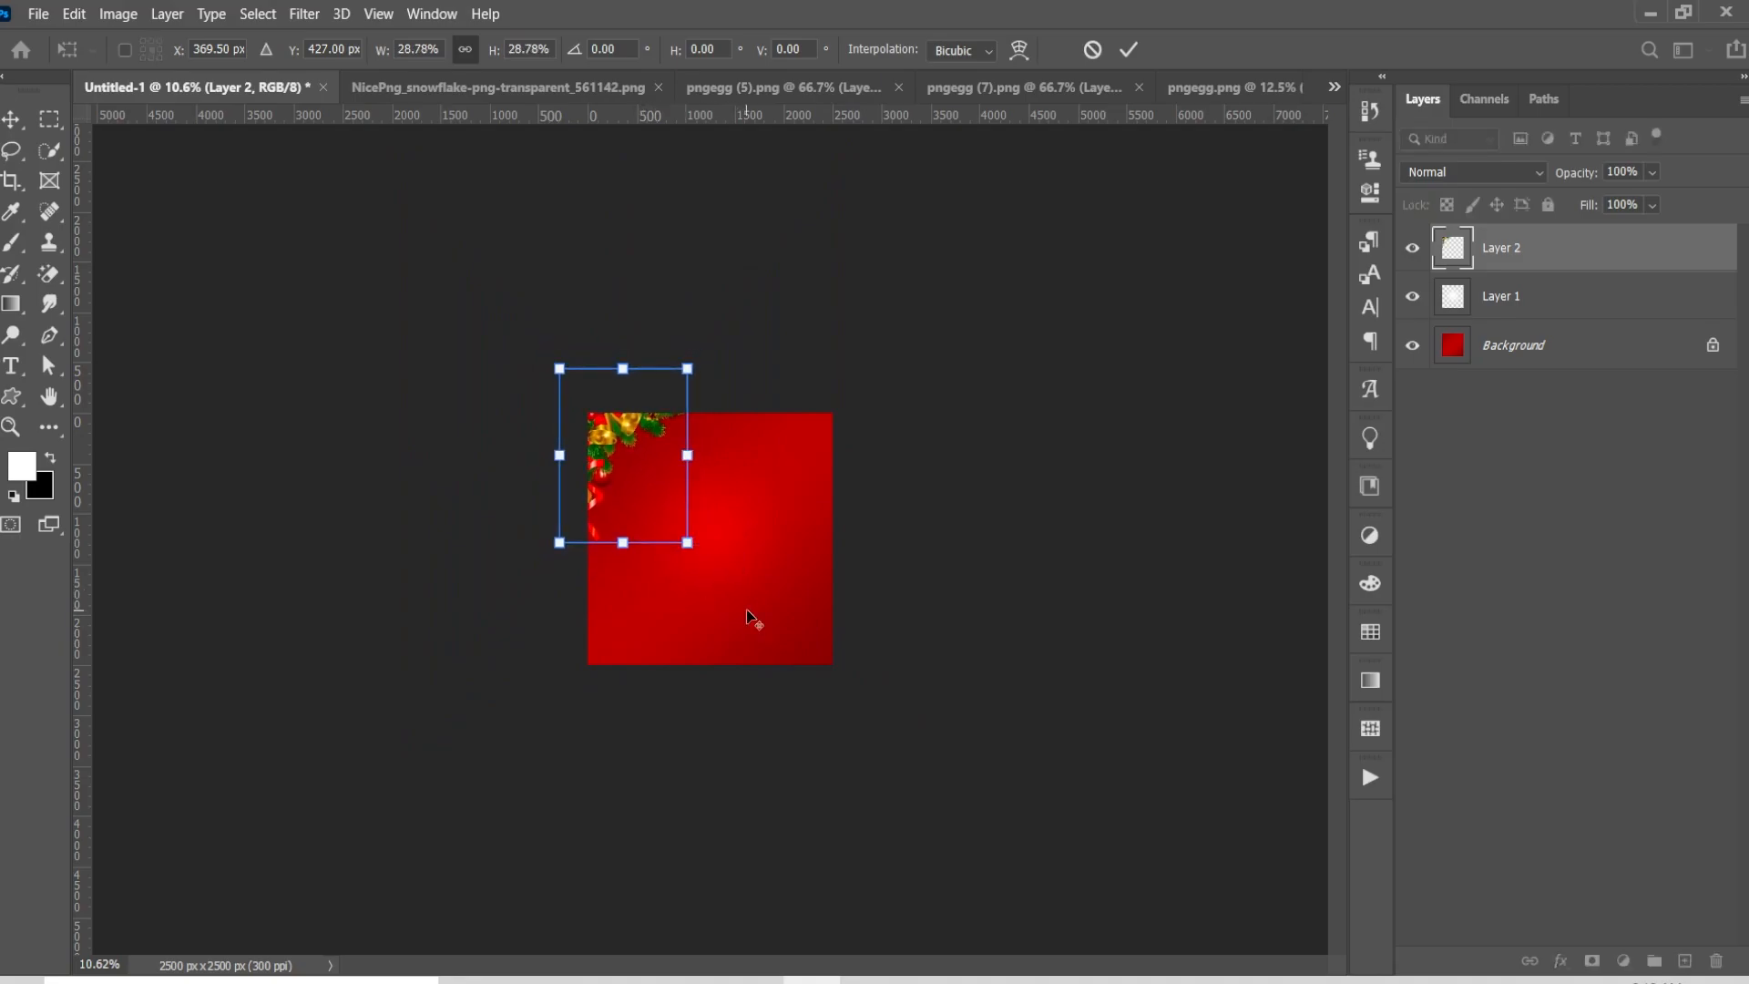
scroll(747, 615, up, 3)
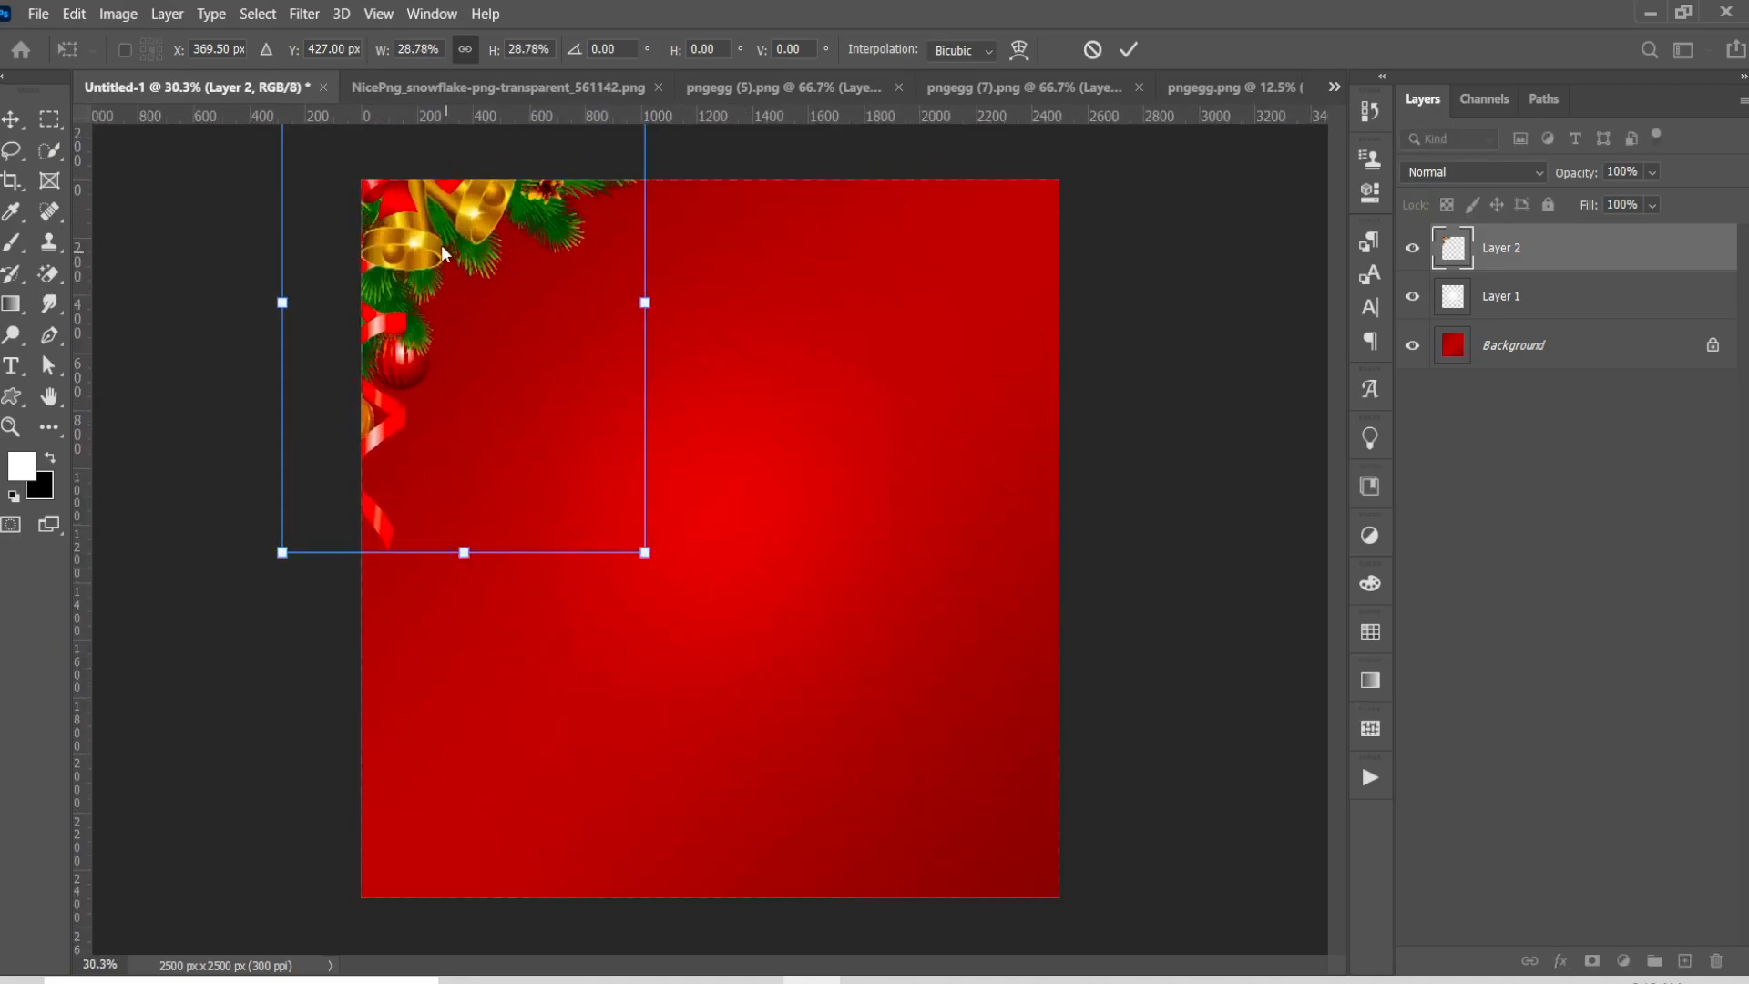
drag(412, 241, 427, 315)
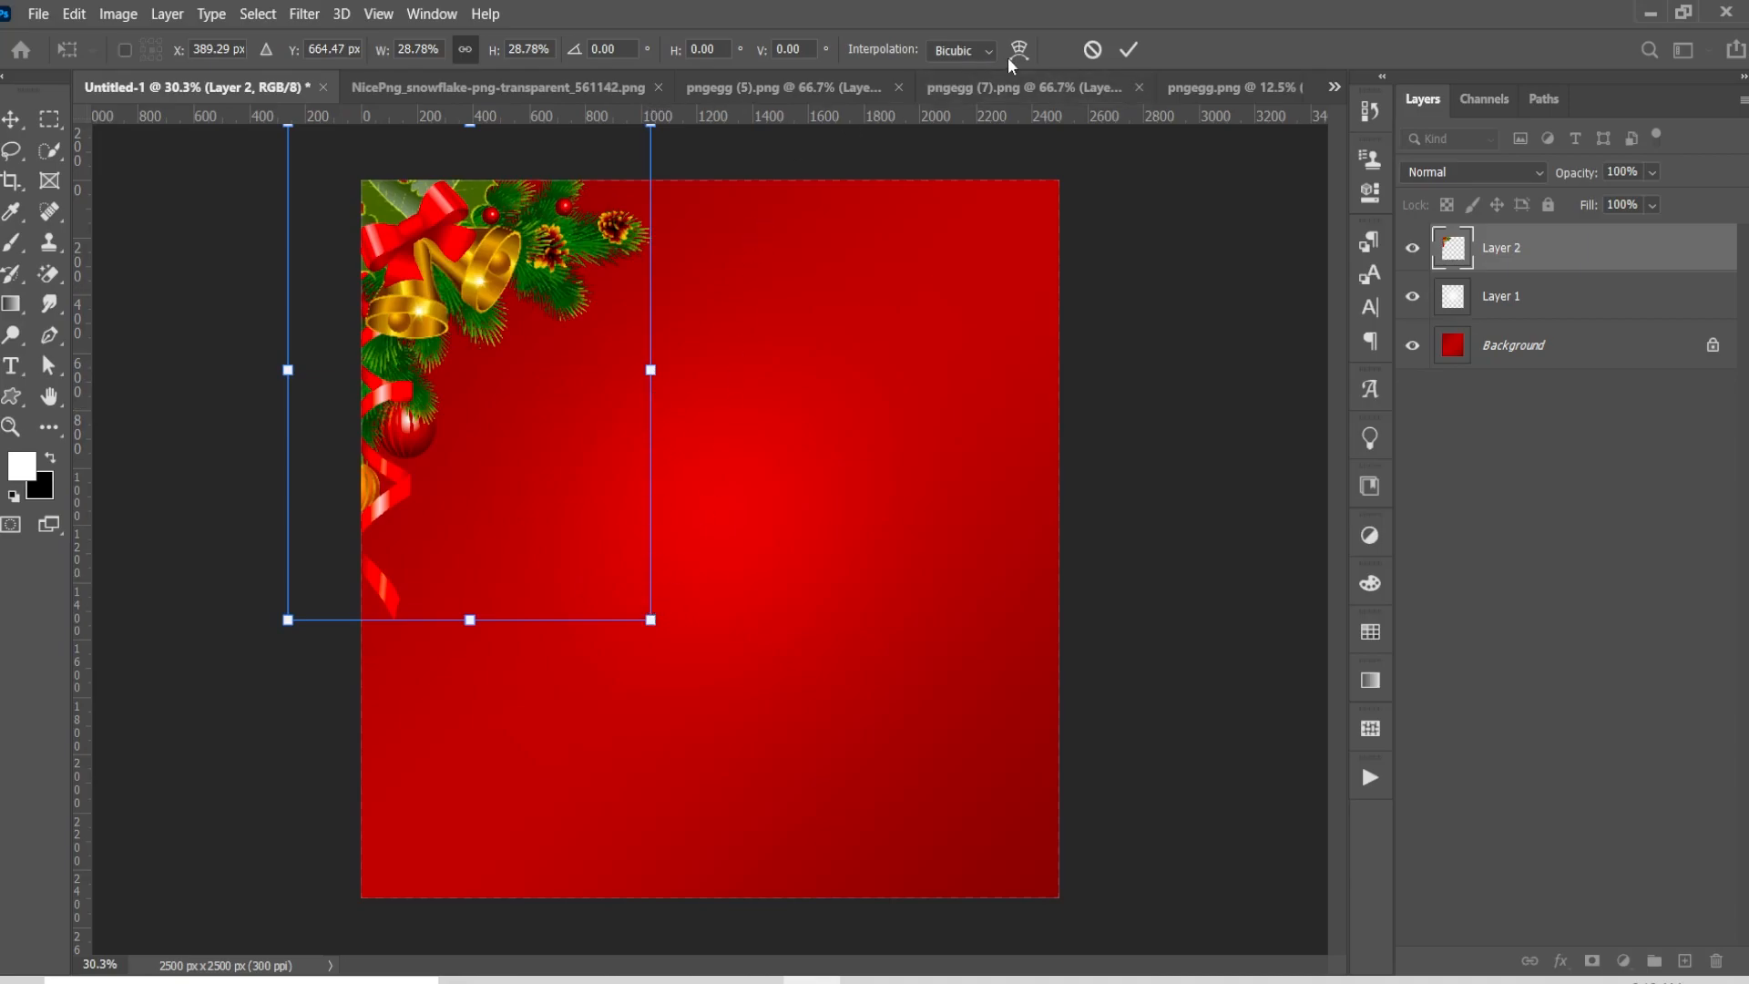
click(1129, 52)
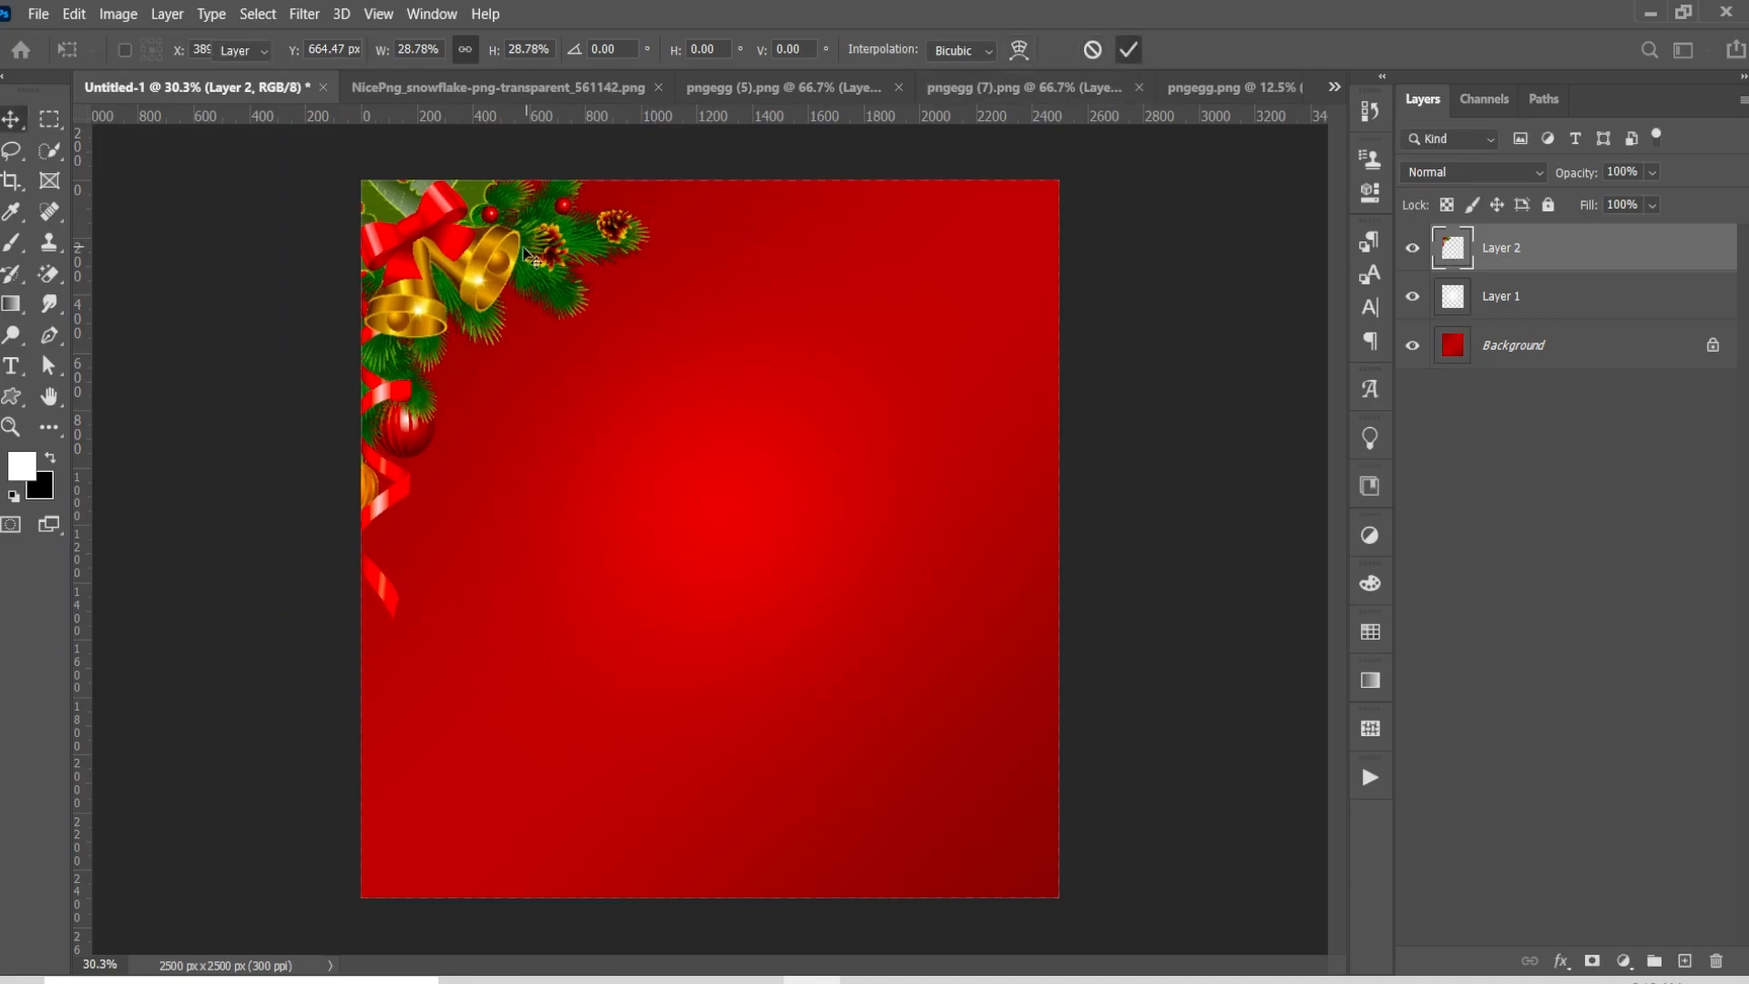
Duplicate the holly and bells artwork toward the canvas's right side and flip the copy horizontally
drag(465, 258, 1037, 325)
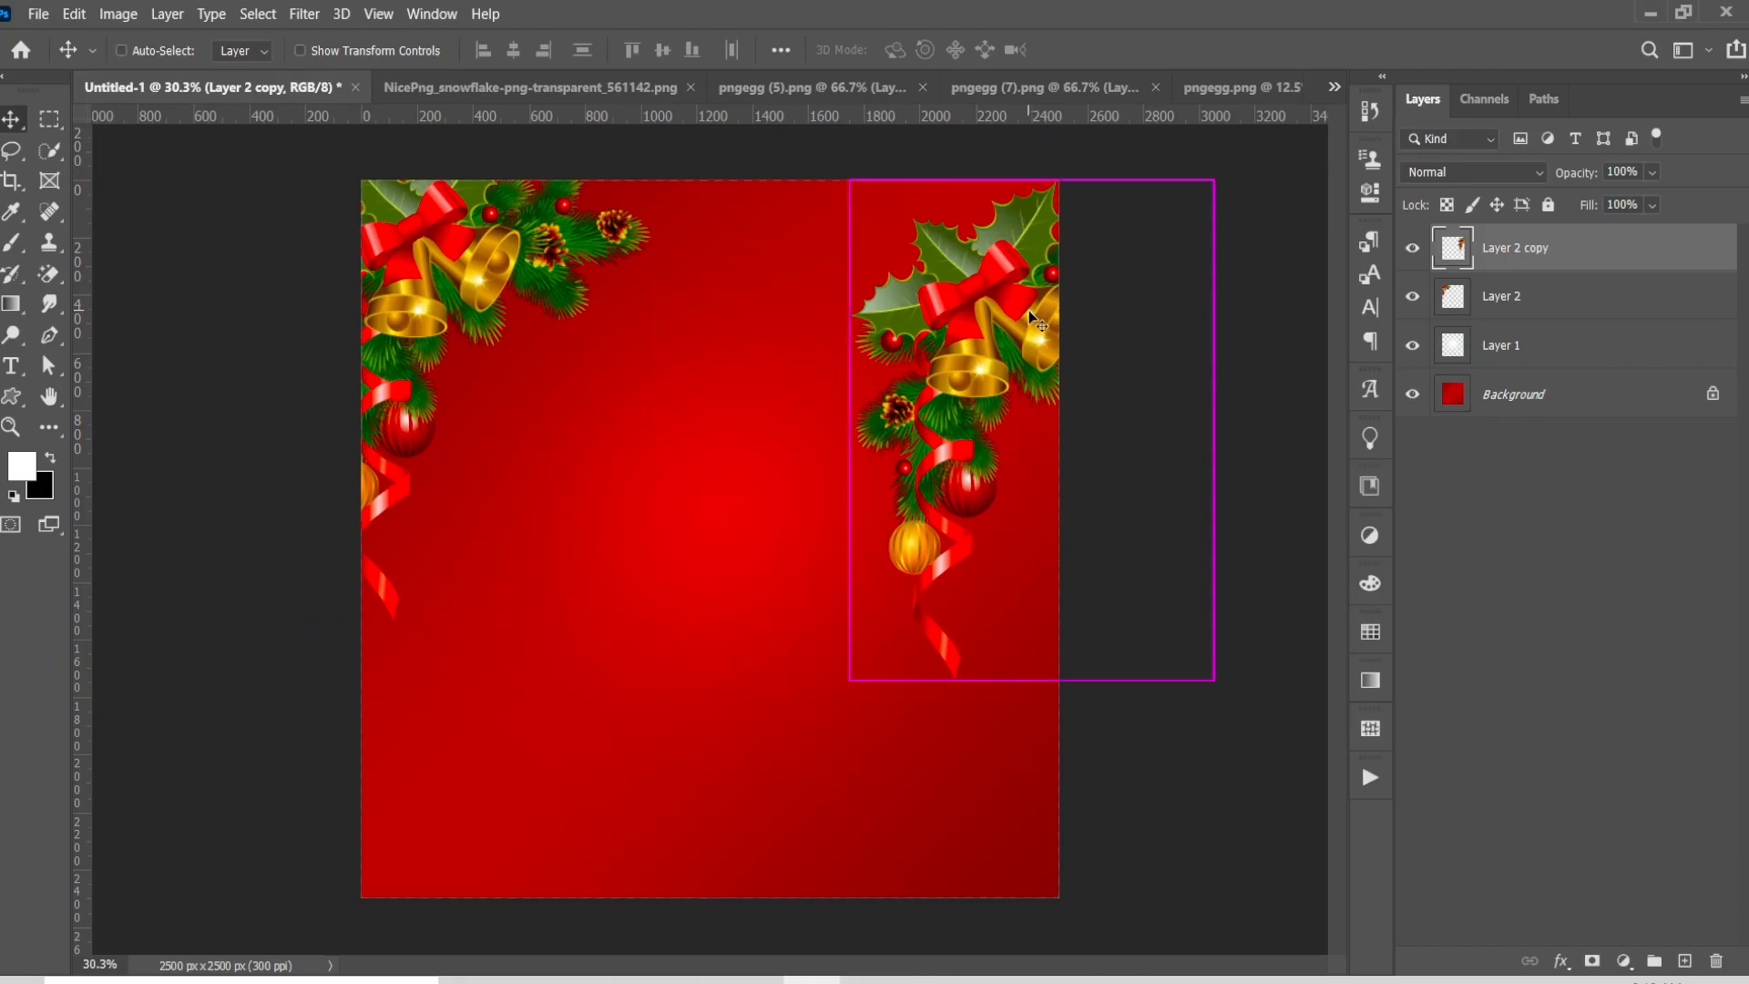
key(ctrl+t)
right_click(1029, 312)
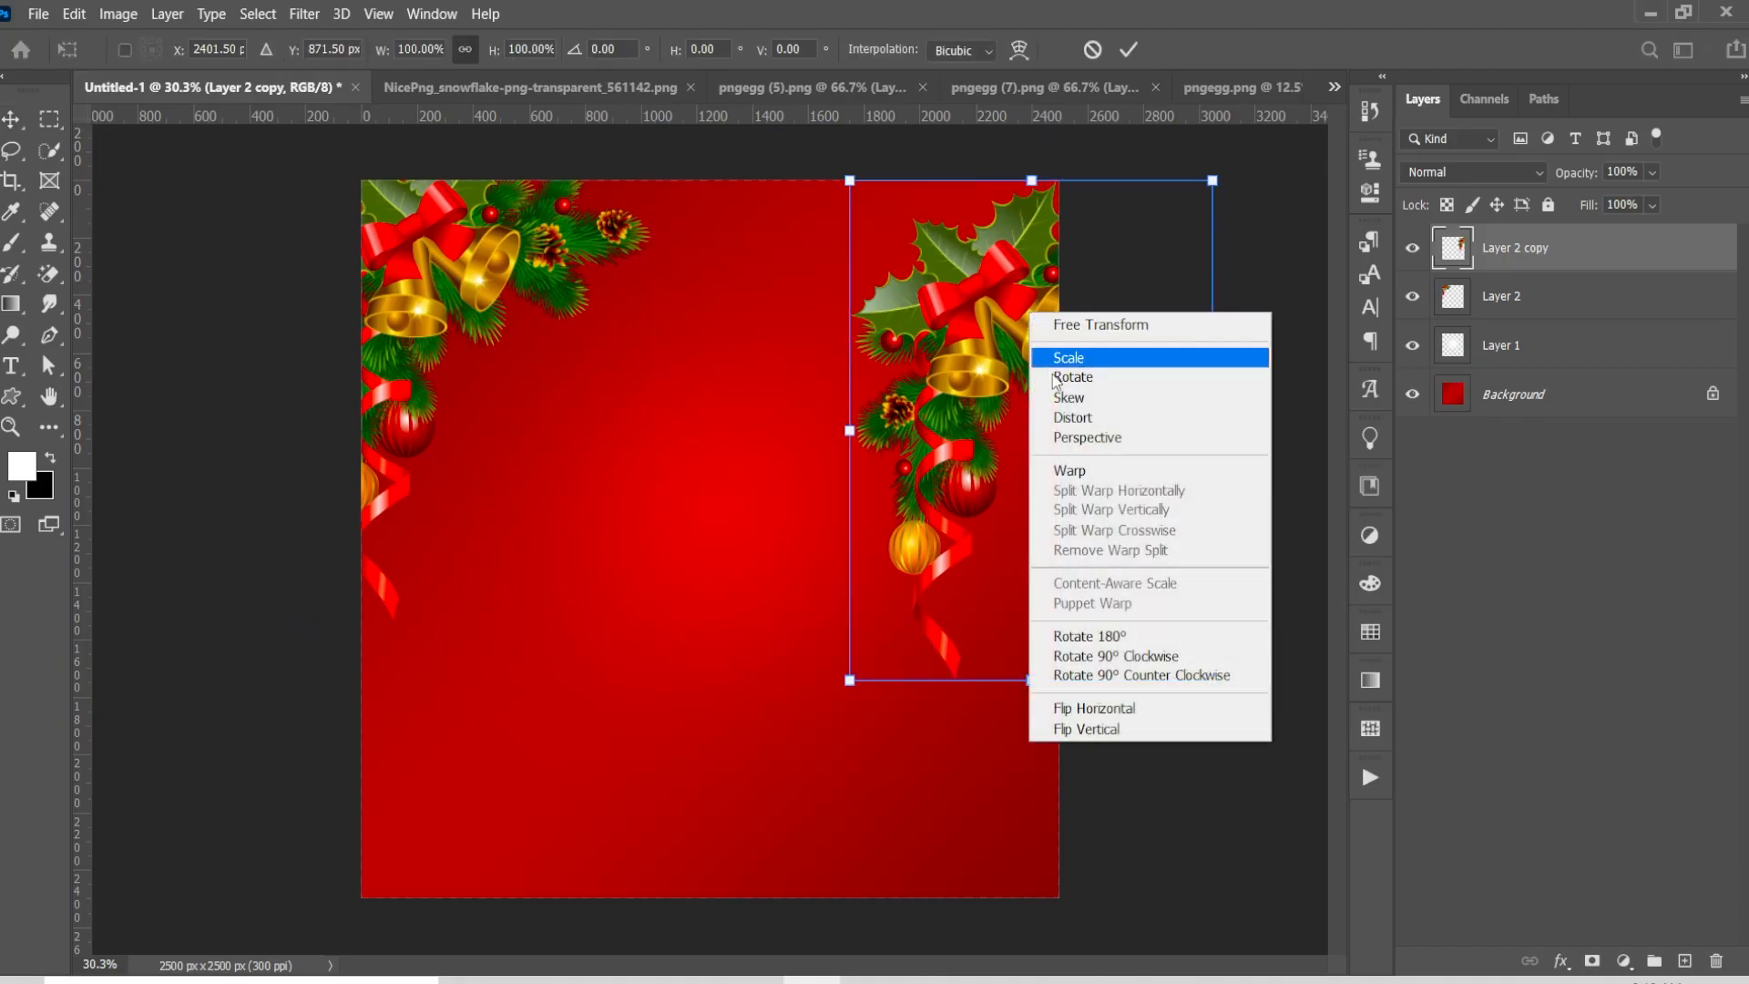
click(1100, 709)
Position the mirrored artwork in the canvas's upper-right corner, level with the original, and apply the transform
drag(1031, 305, 937, 265)
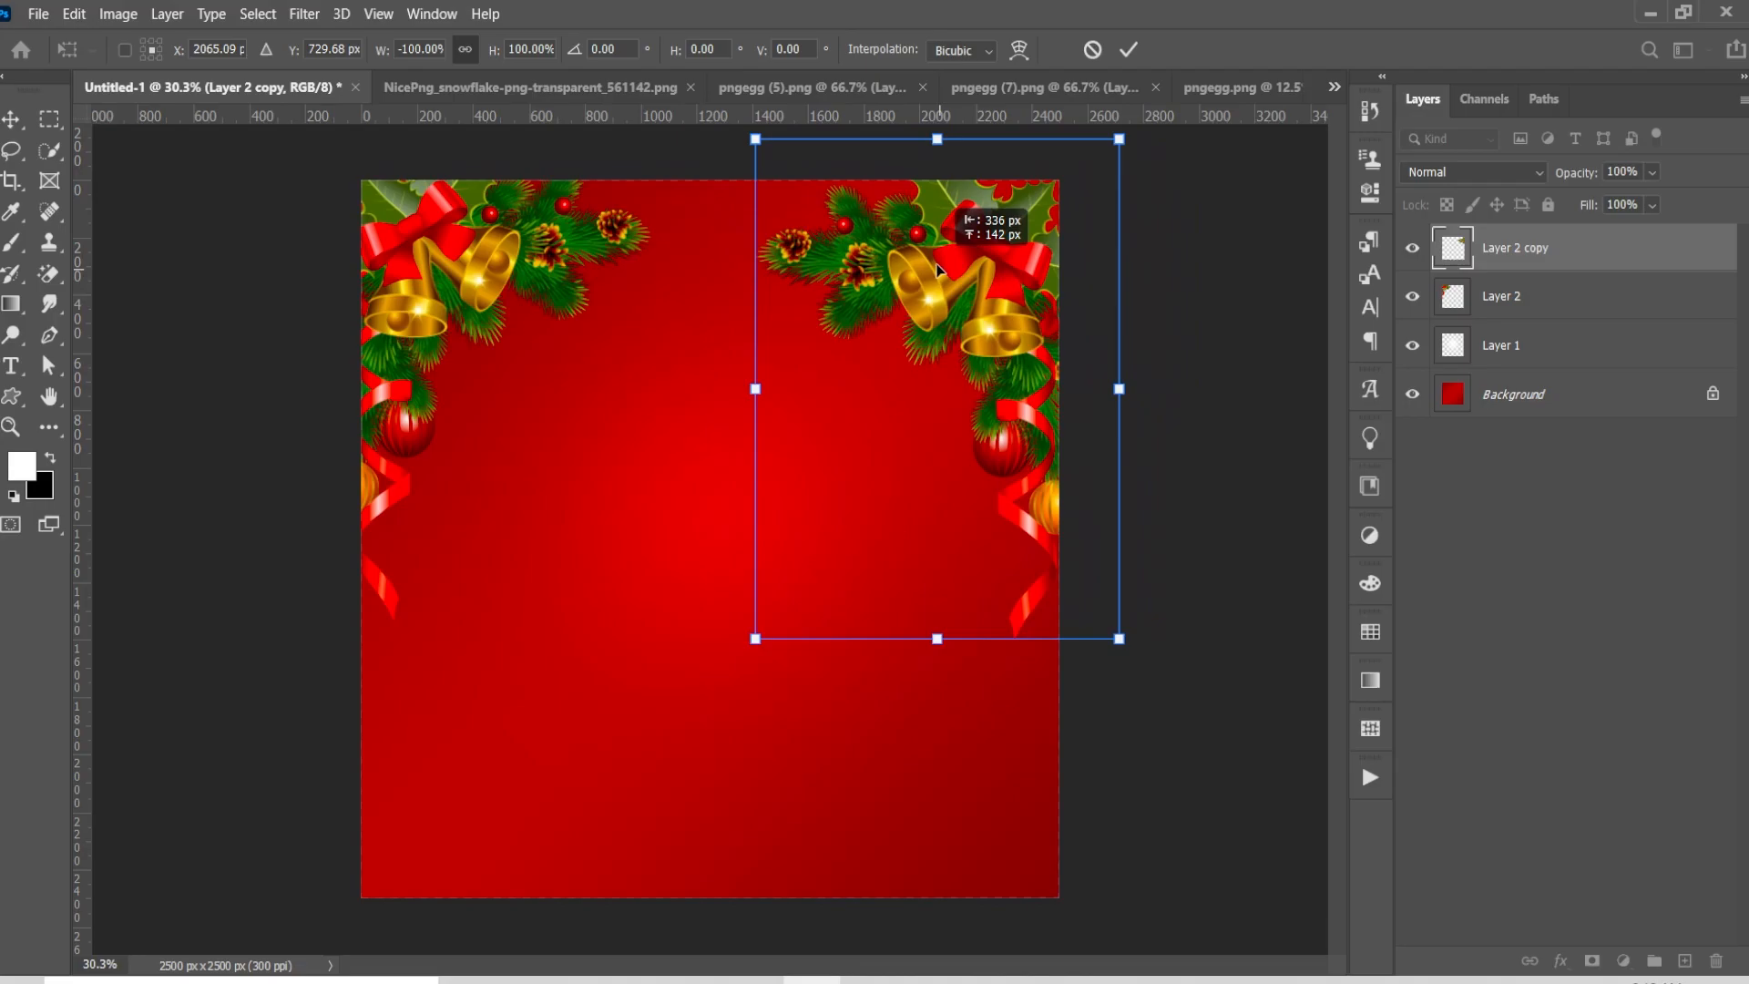
drag(938, 265, 937, 260)
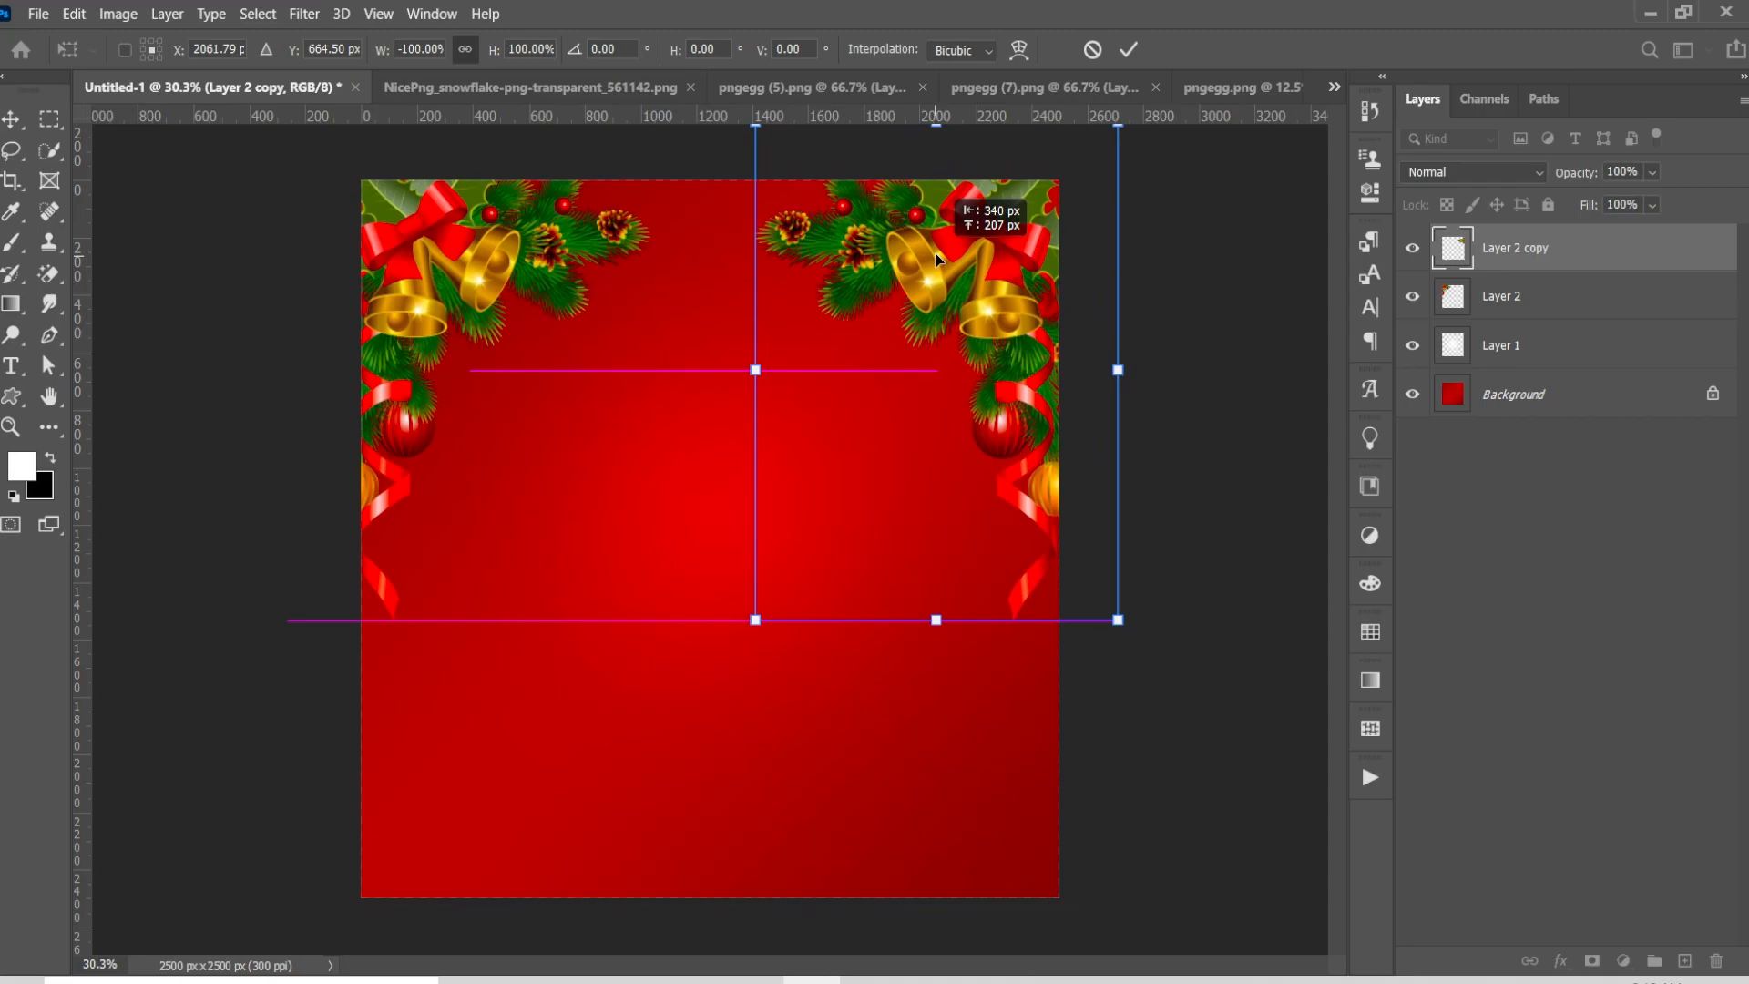
drag(936, 255, 945, 256)
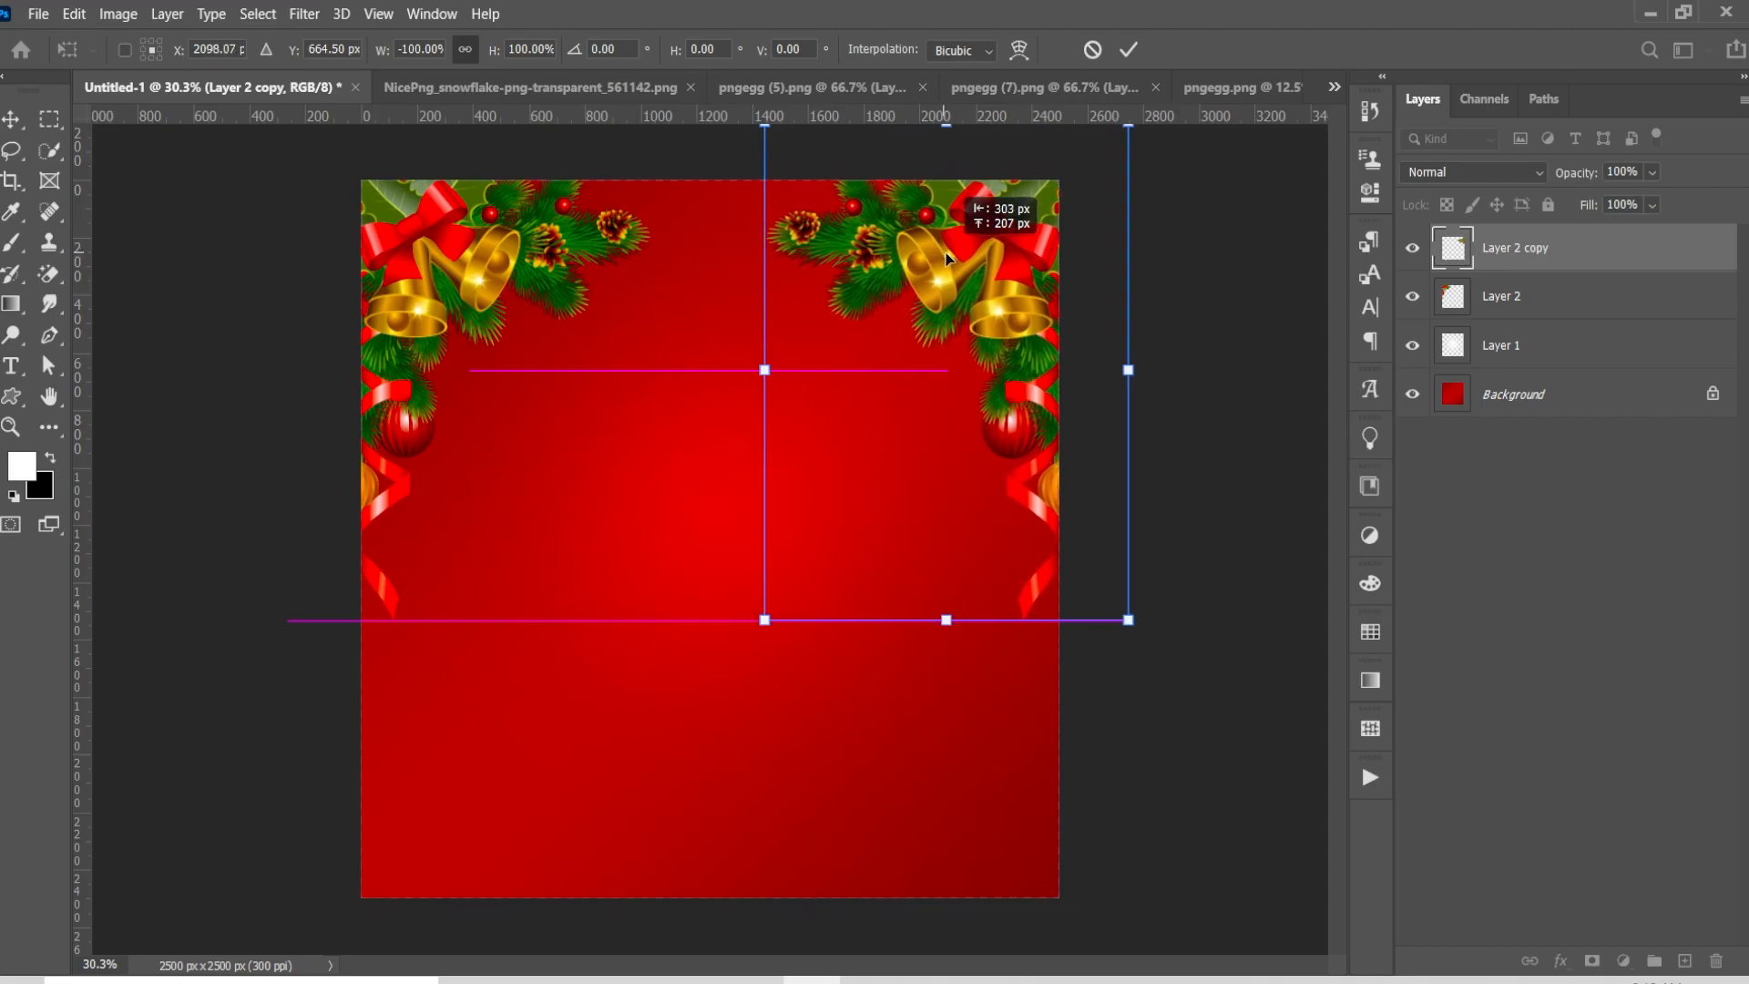
click(1129, 50)
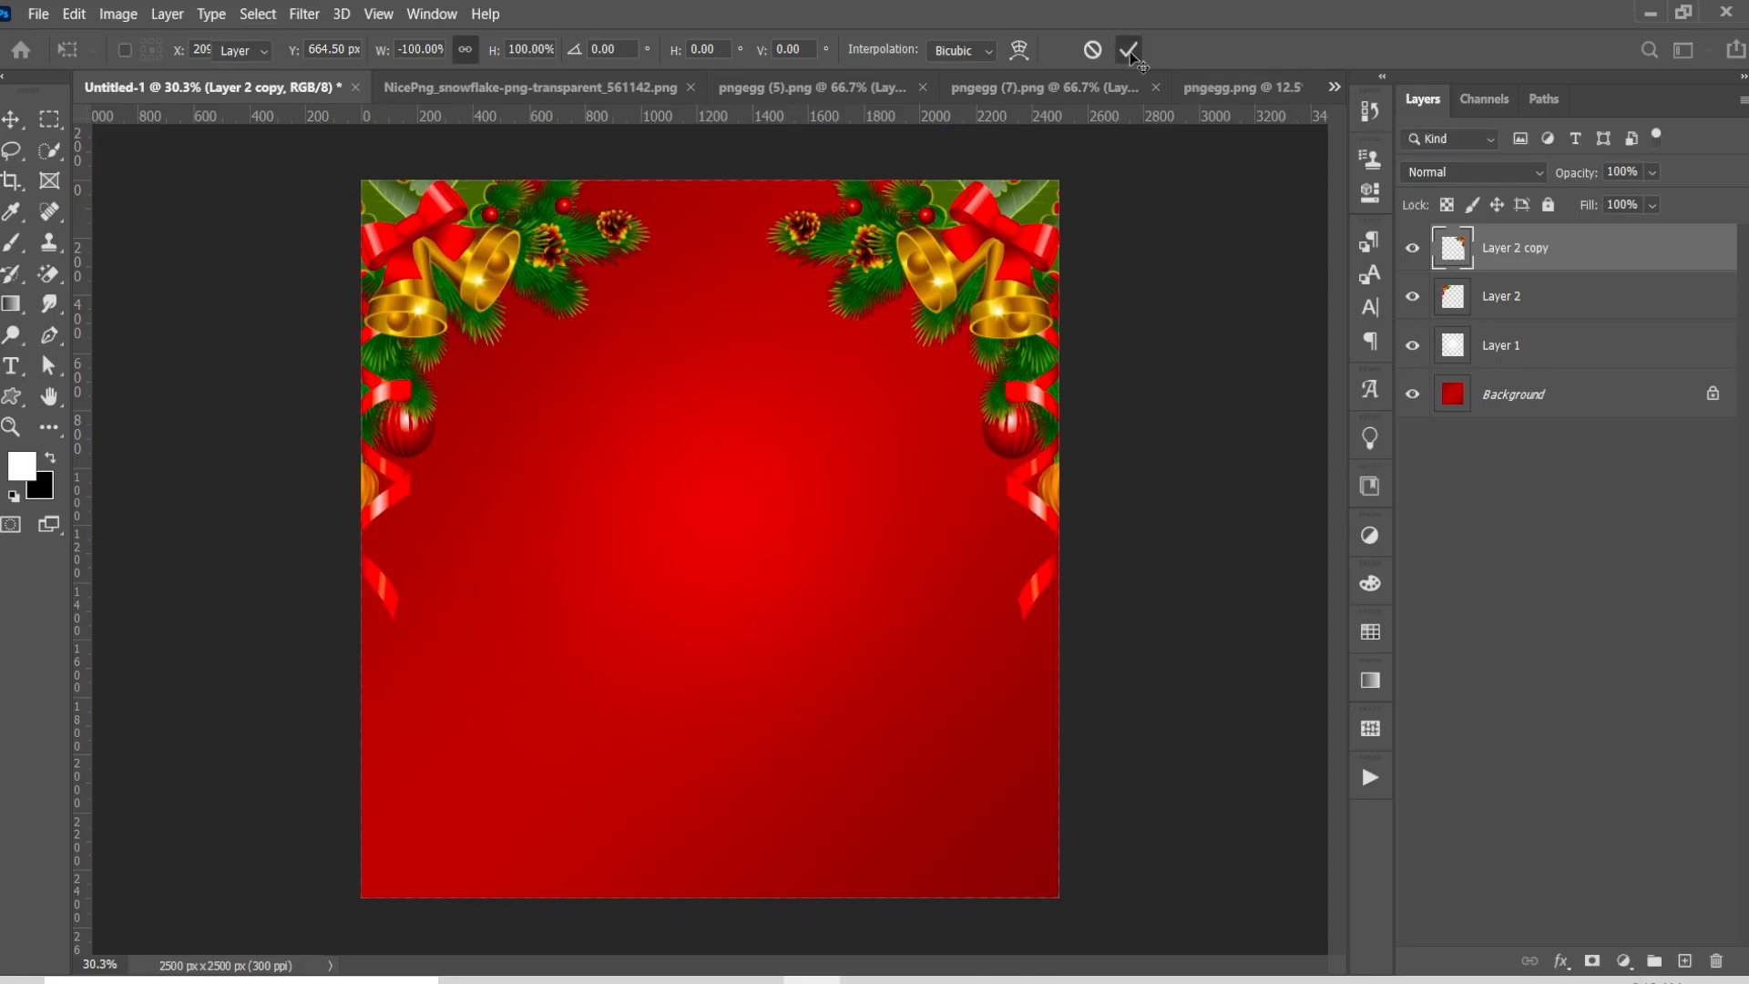
scroll(959, 402, down, 6)
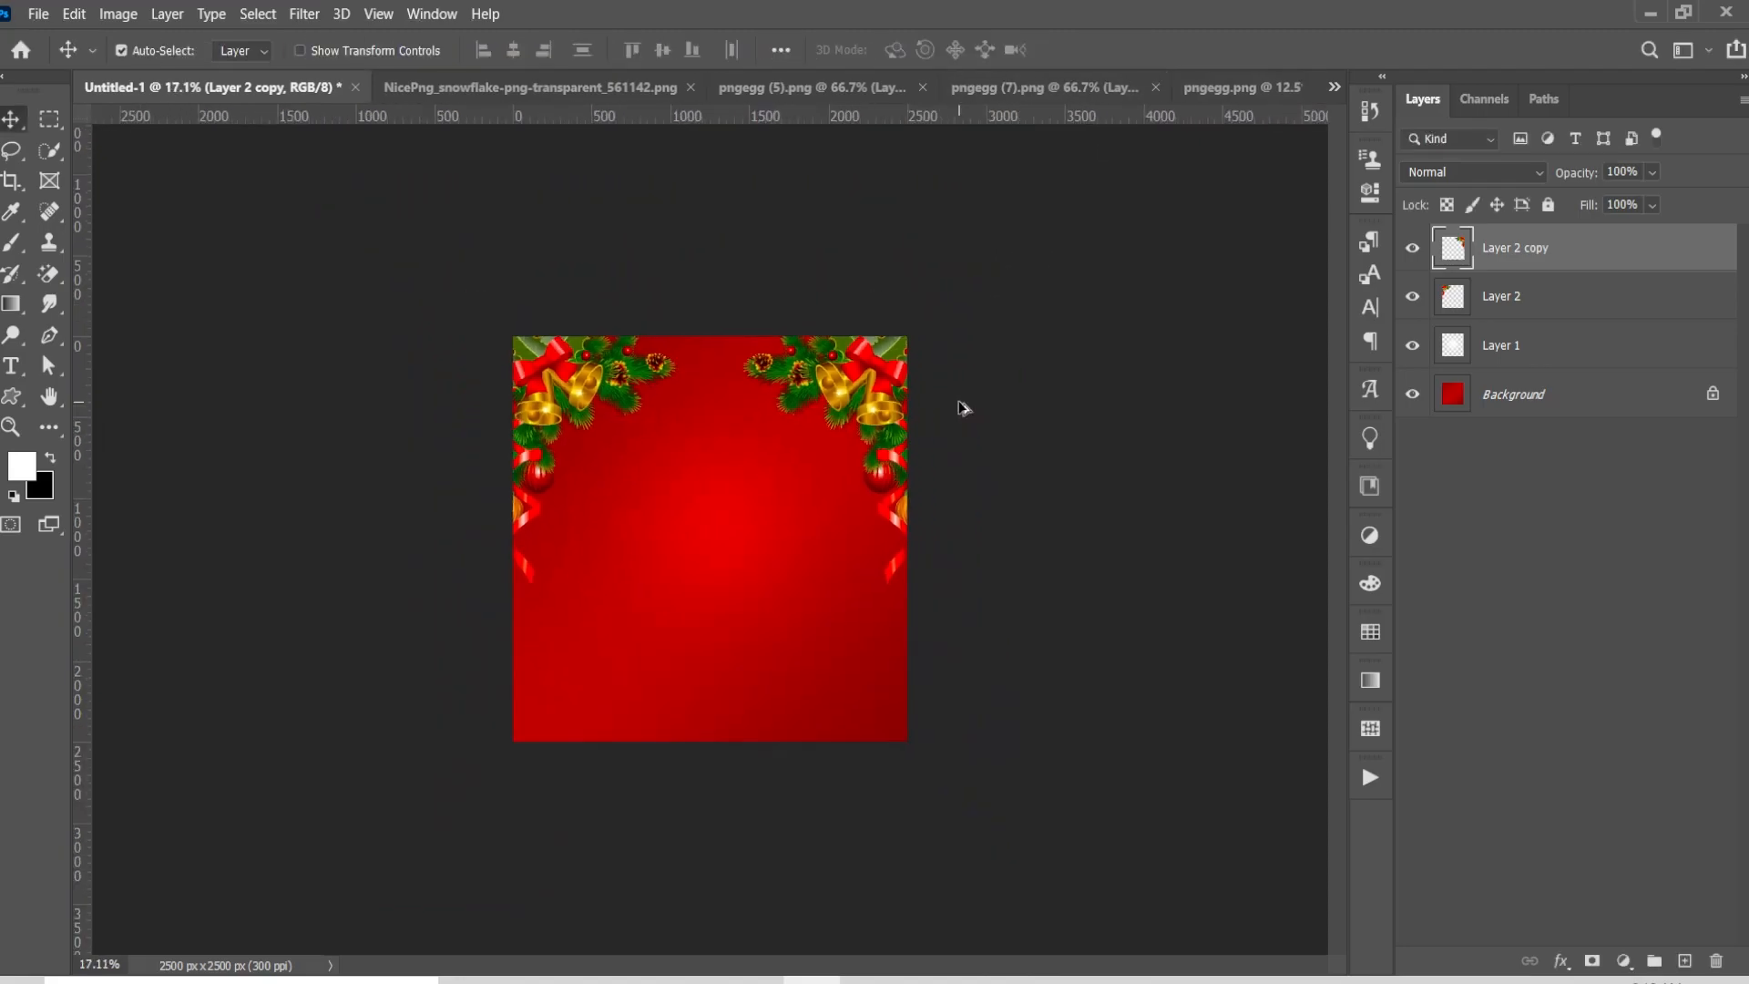
scroll(866, 494, up, 2)
scroll(866, 494, down, 2)
scroll(866, 495, up, 2)
scroll(865, 495, down, 1)
scroll(866, 495, up, 2)
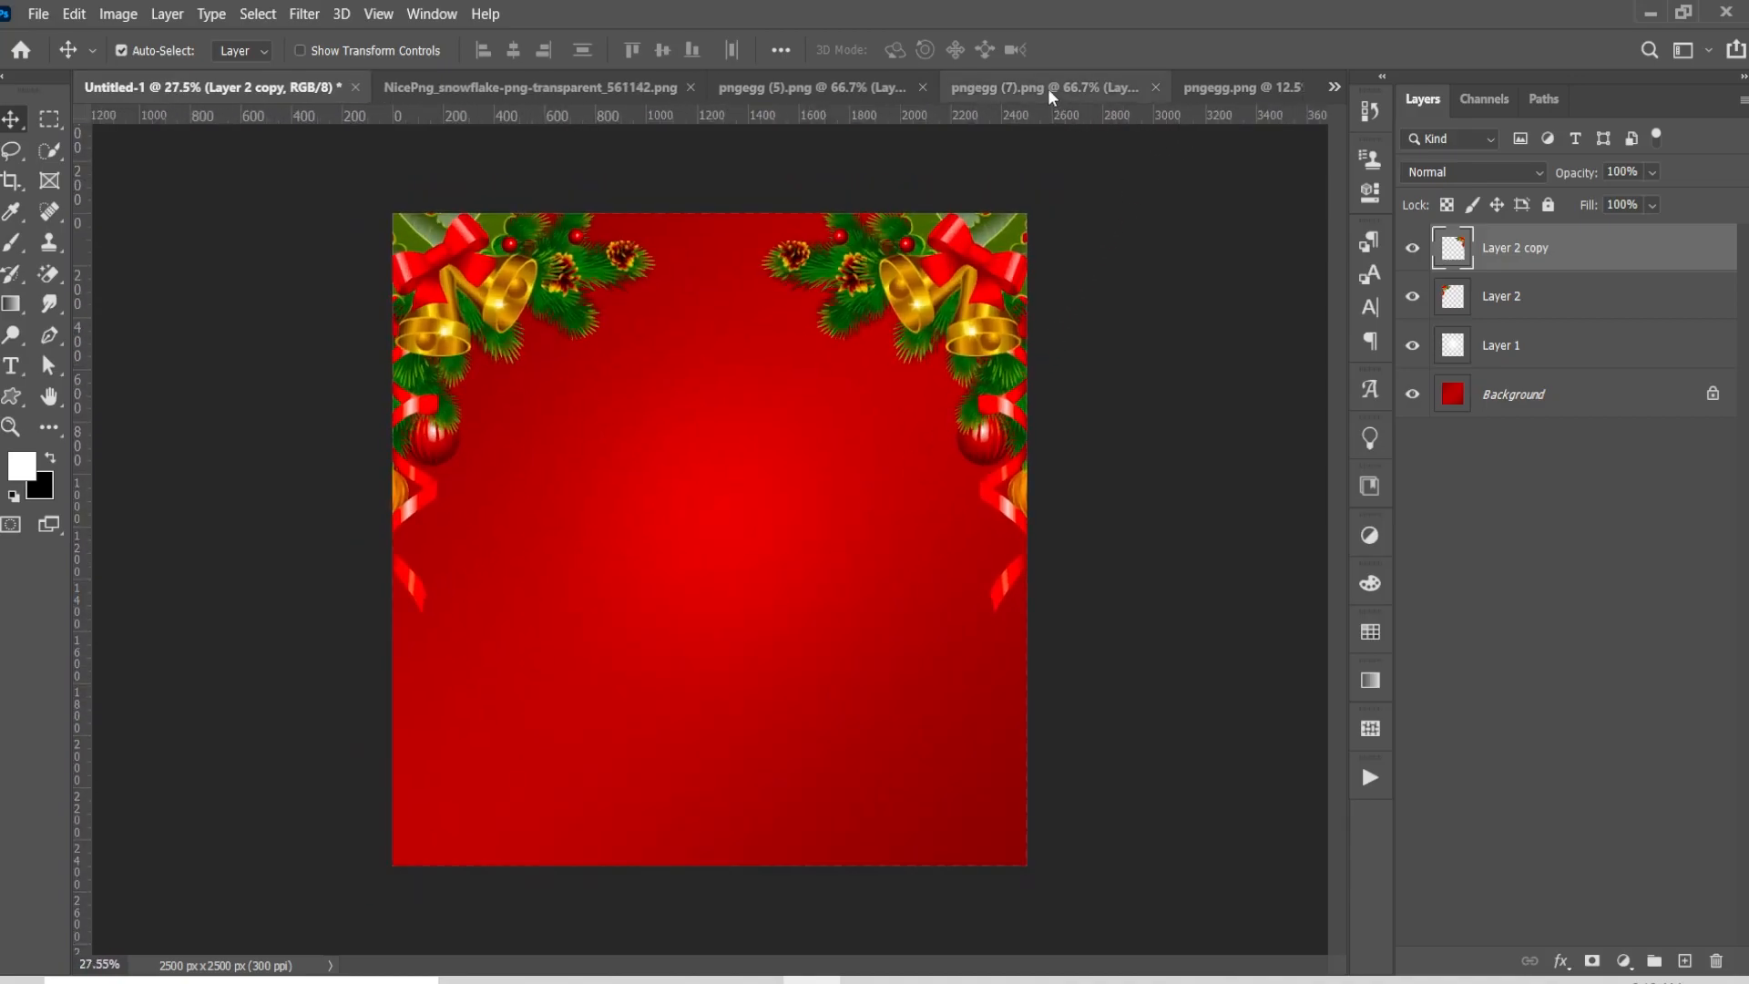
Copy the snowflakes from the NicePng_snowflake image into the middle of the Untitled-1 document
click(572, 84)
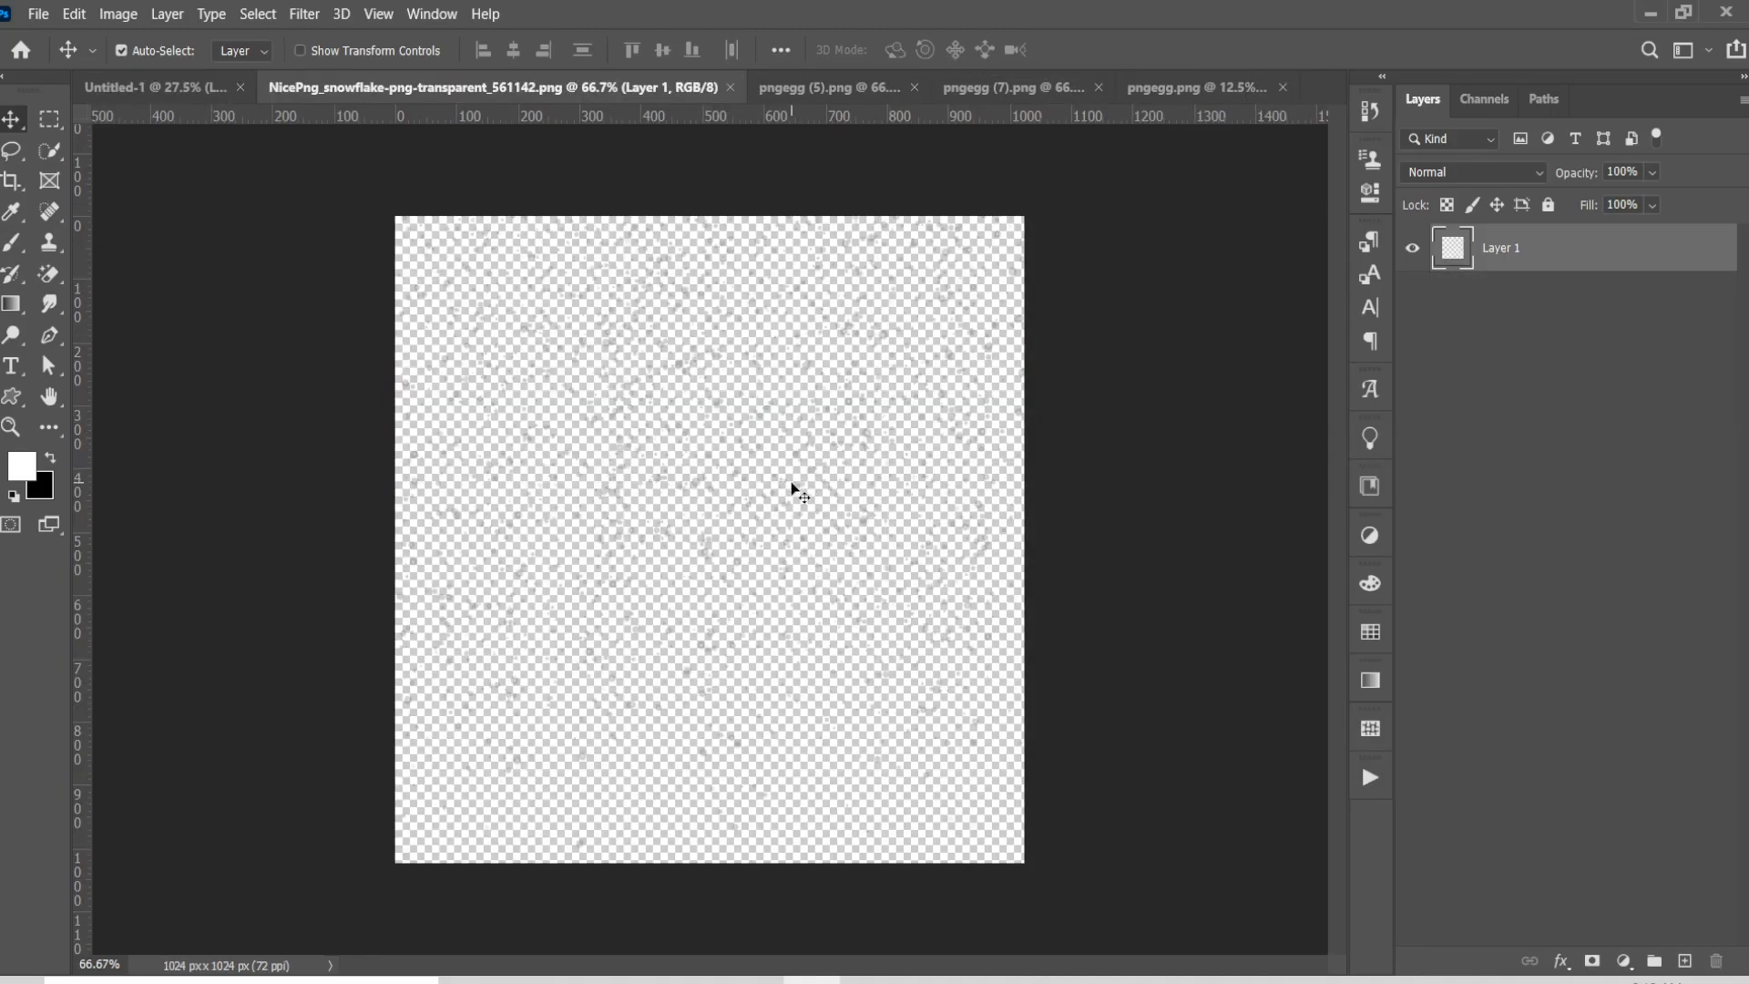
drag(782, 489, 756, 473)
drag(711, 488, 703, 488)
drag(735, 738, 753, 544)
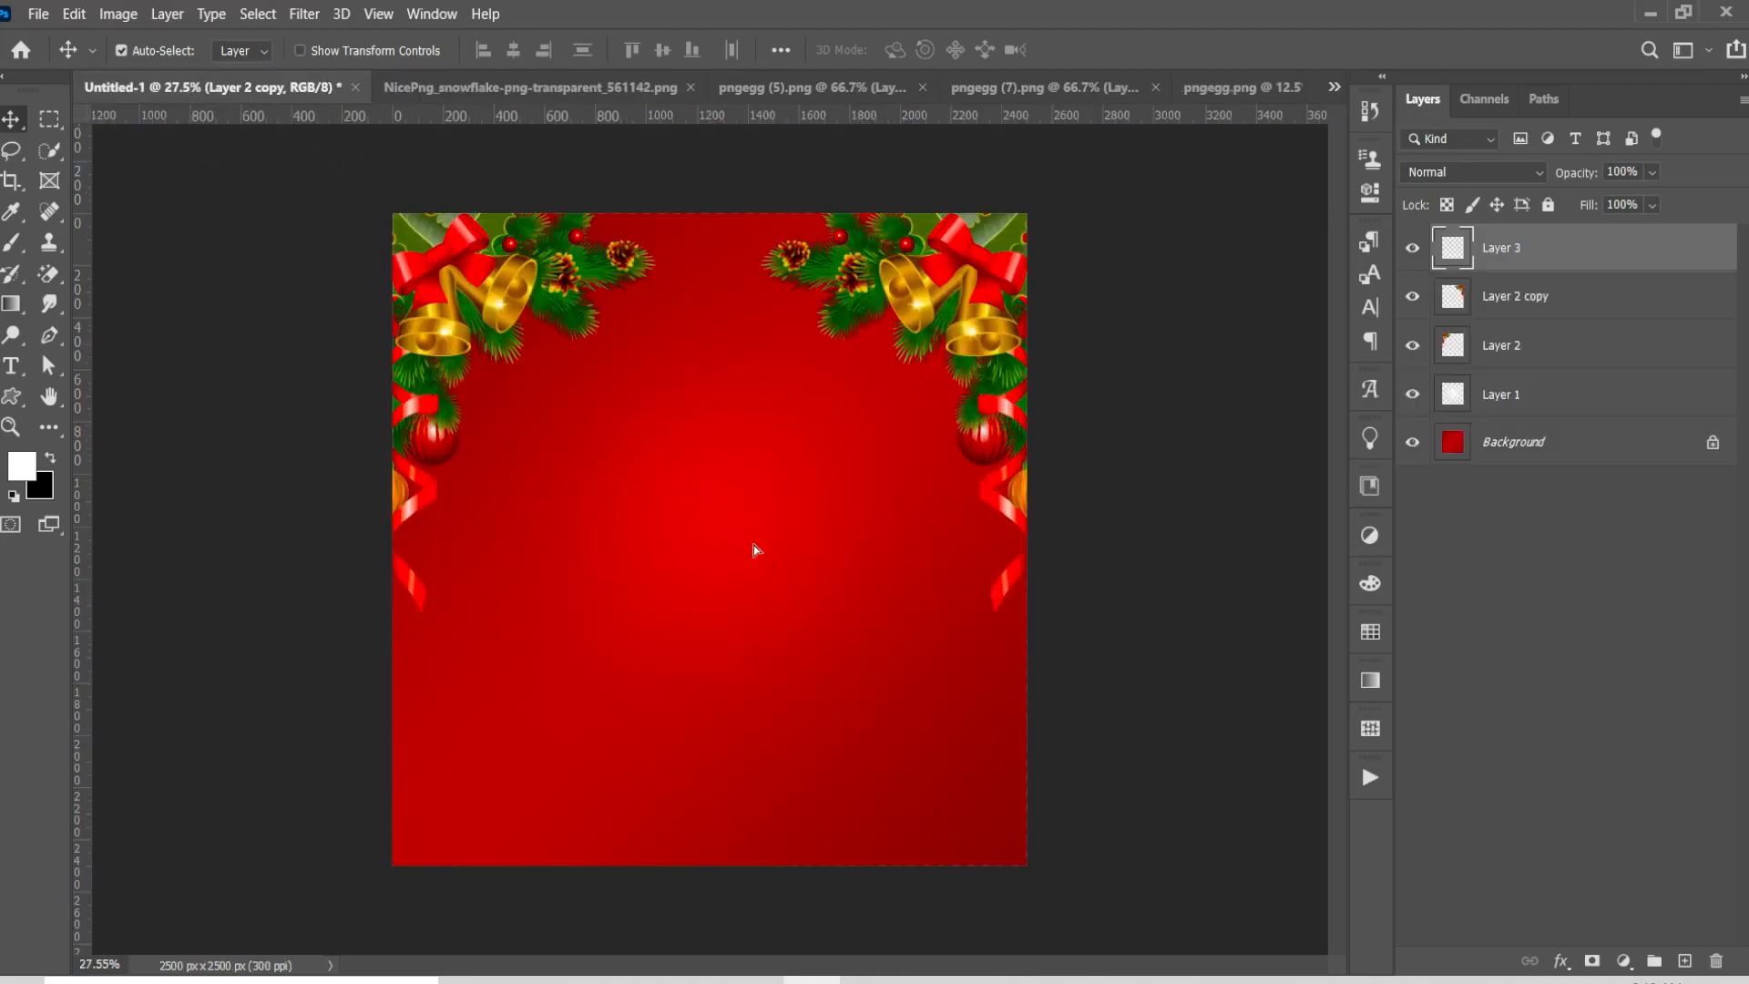
Enlarge the snowflakes to about 268% wide and 266% high to cover the canvas, and move their layer below both holly and bells layers
key(ctrl+t)
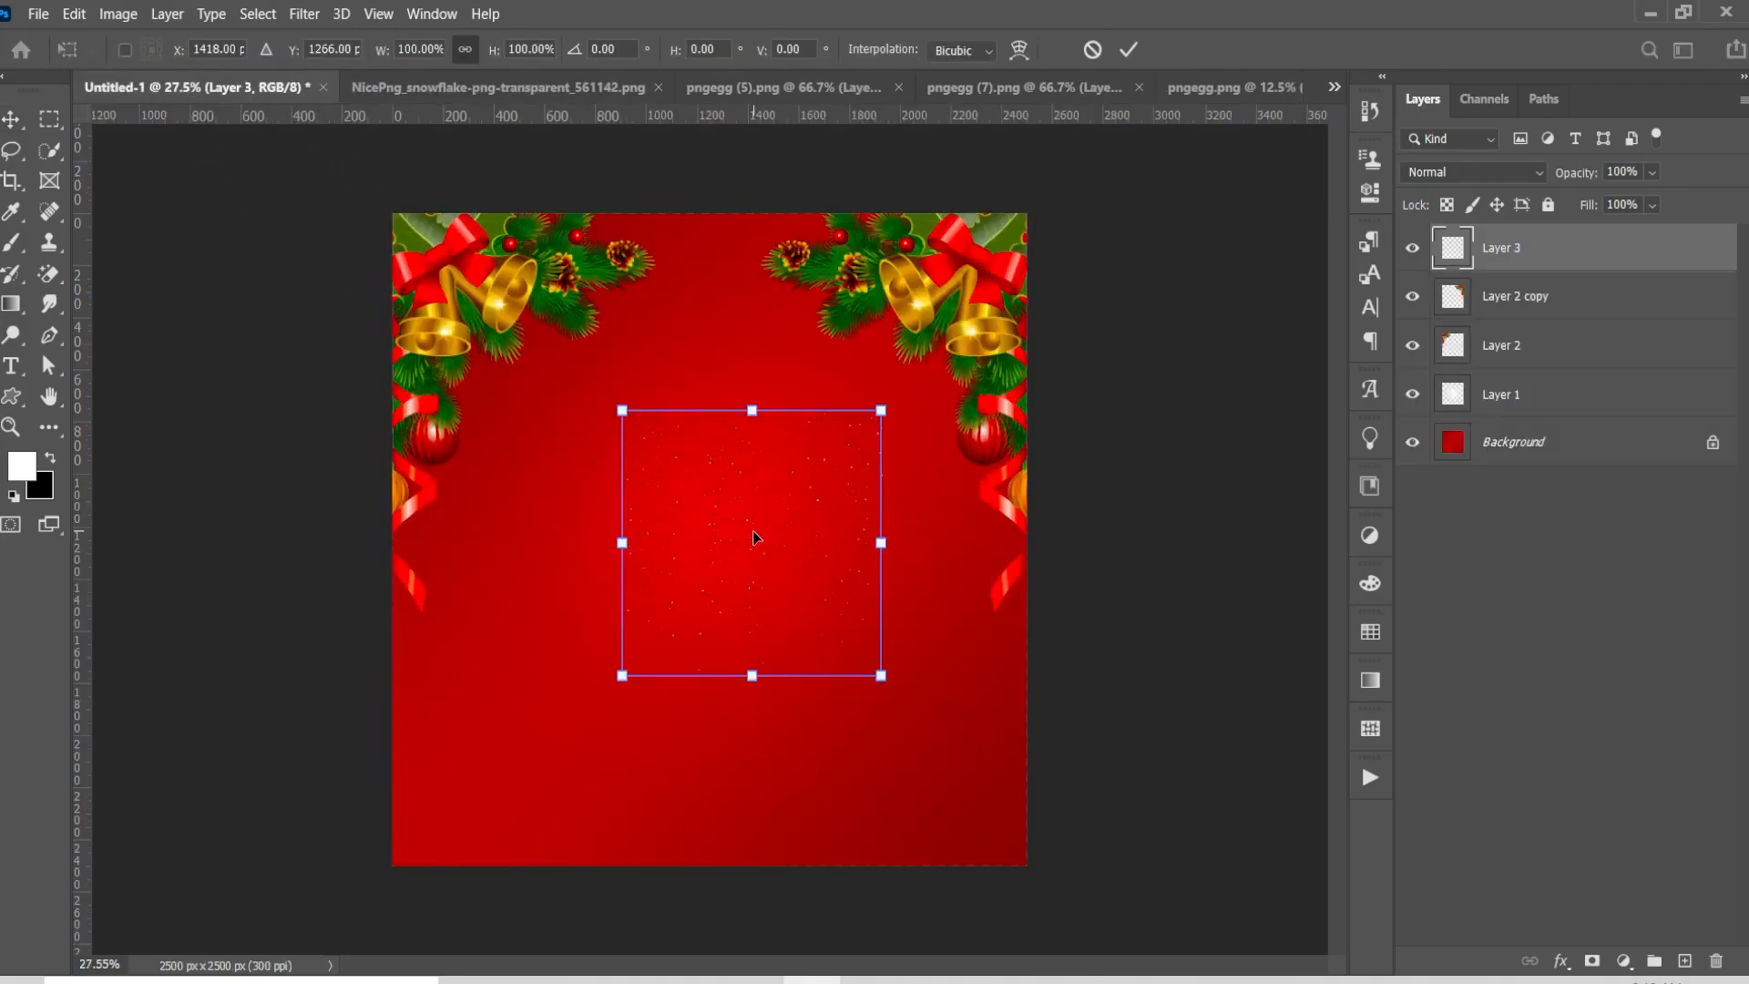
drag(881, 675, 1116, 859)
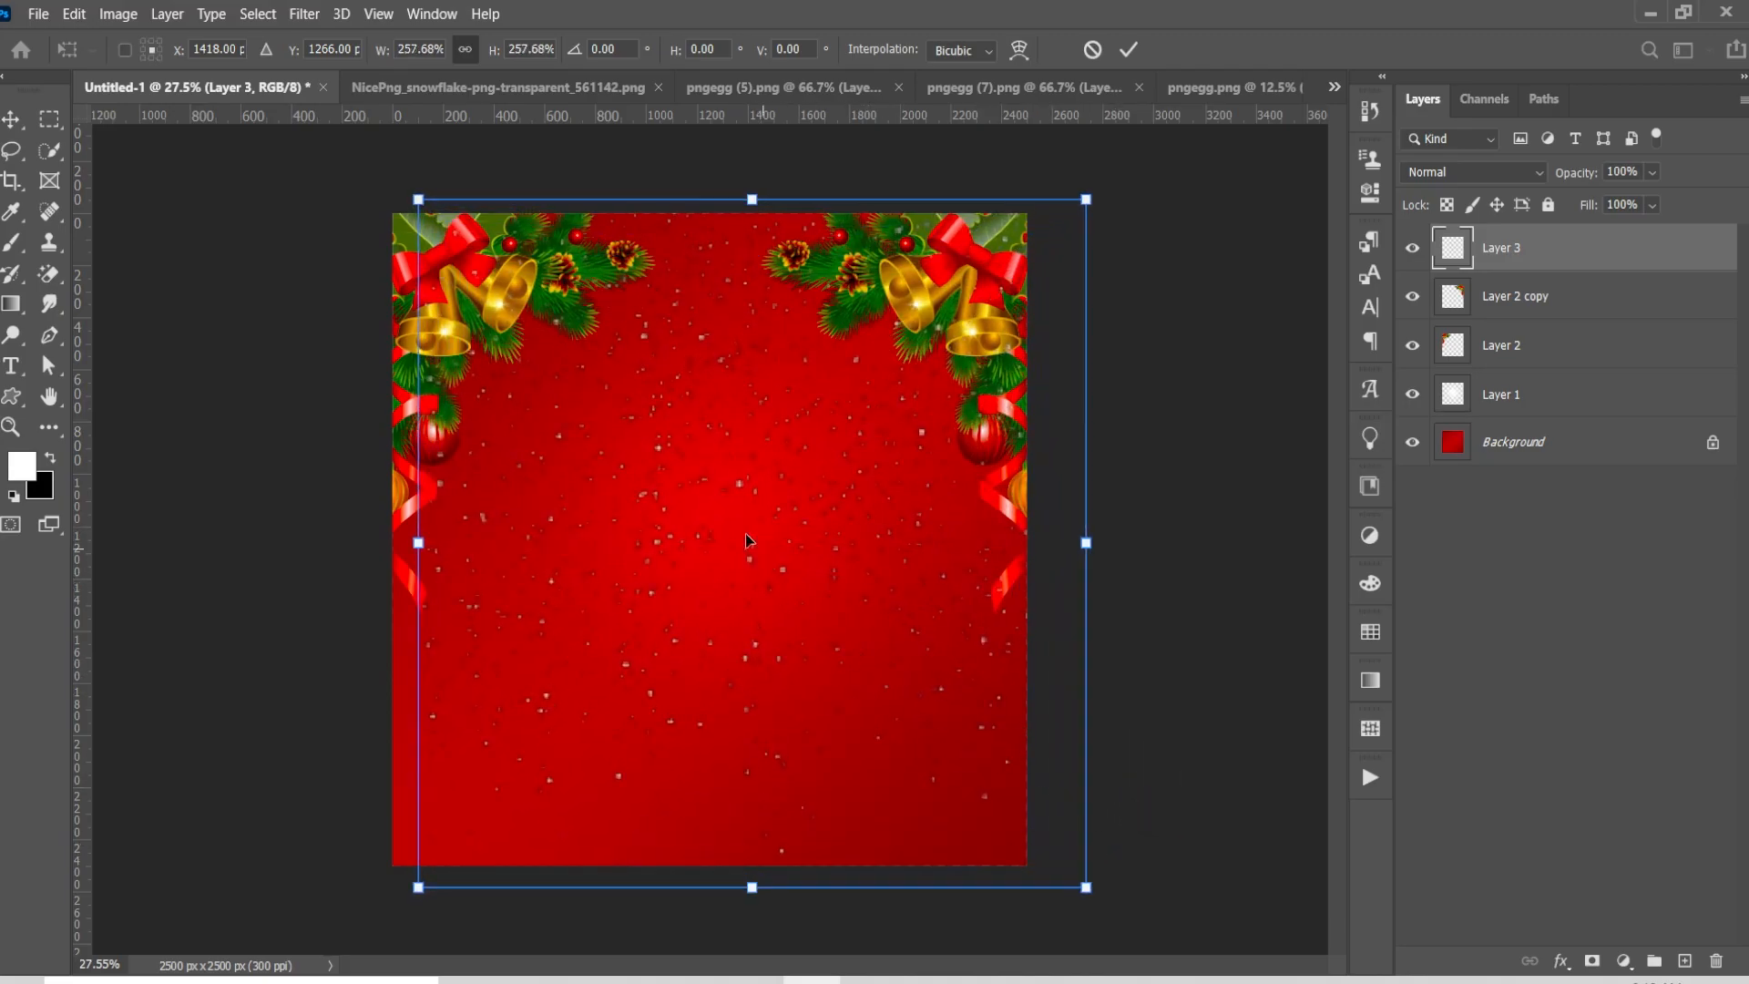
drag(784, 576, 771, 571)
drag(403, 538, 374, 538)
drag(725, 883, 726, 909)
drag(730, 199, 730, 201)
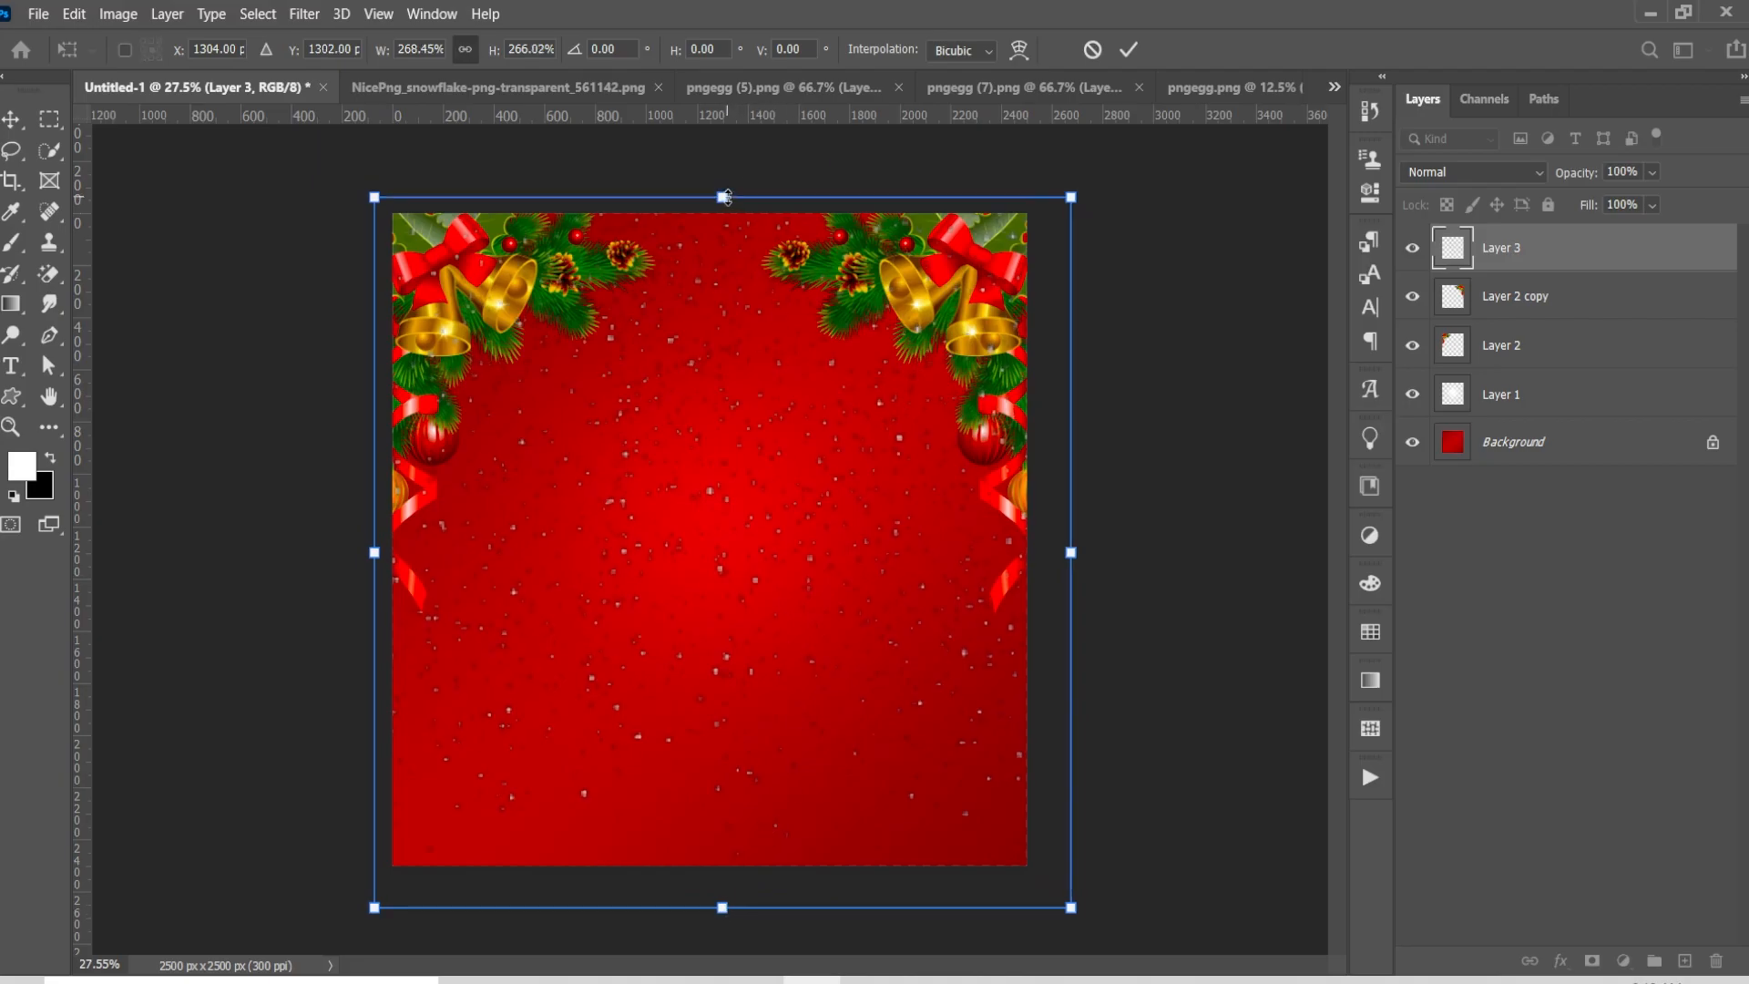
click(1126, 50)
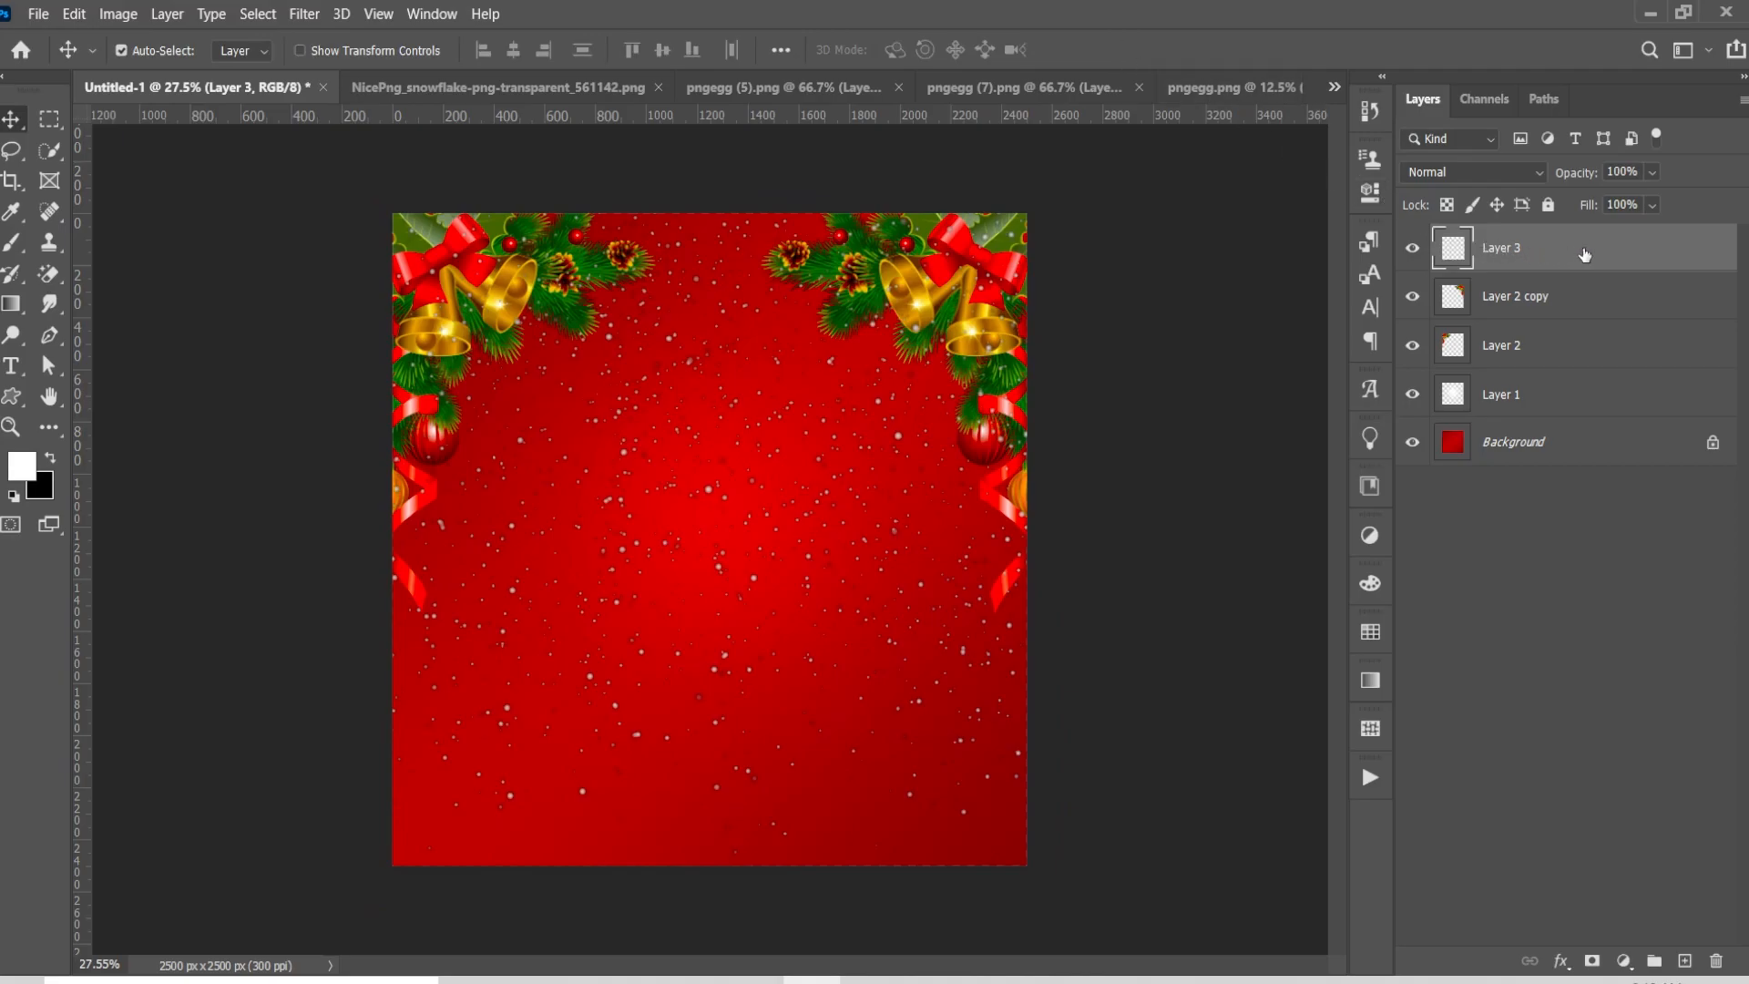
drag(1586, 254, 1596, 362)
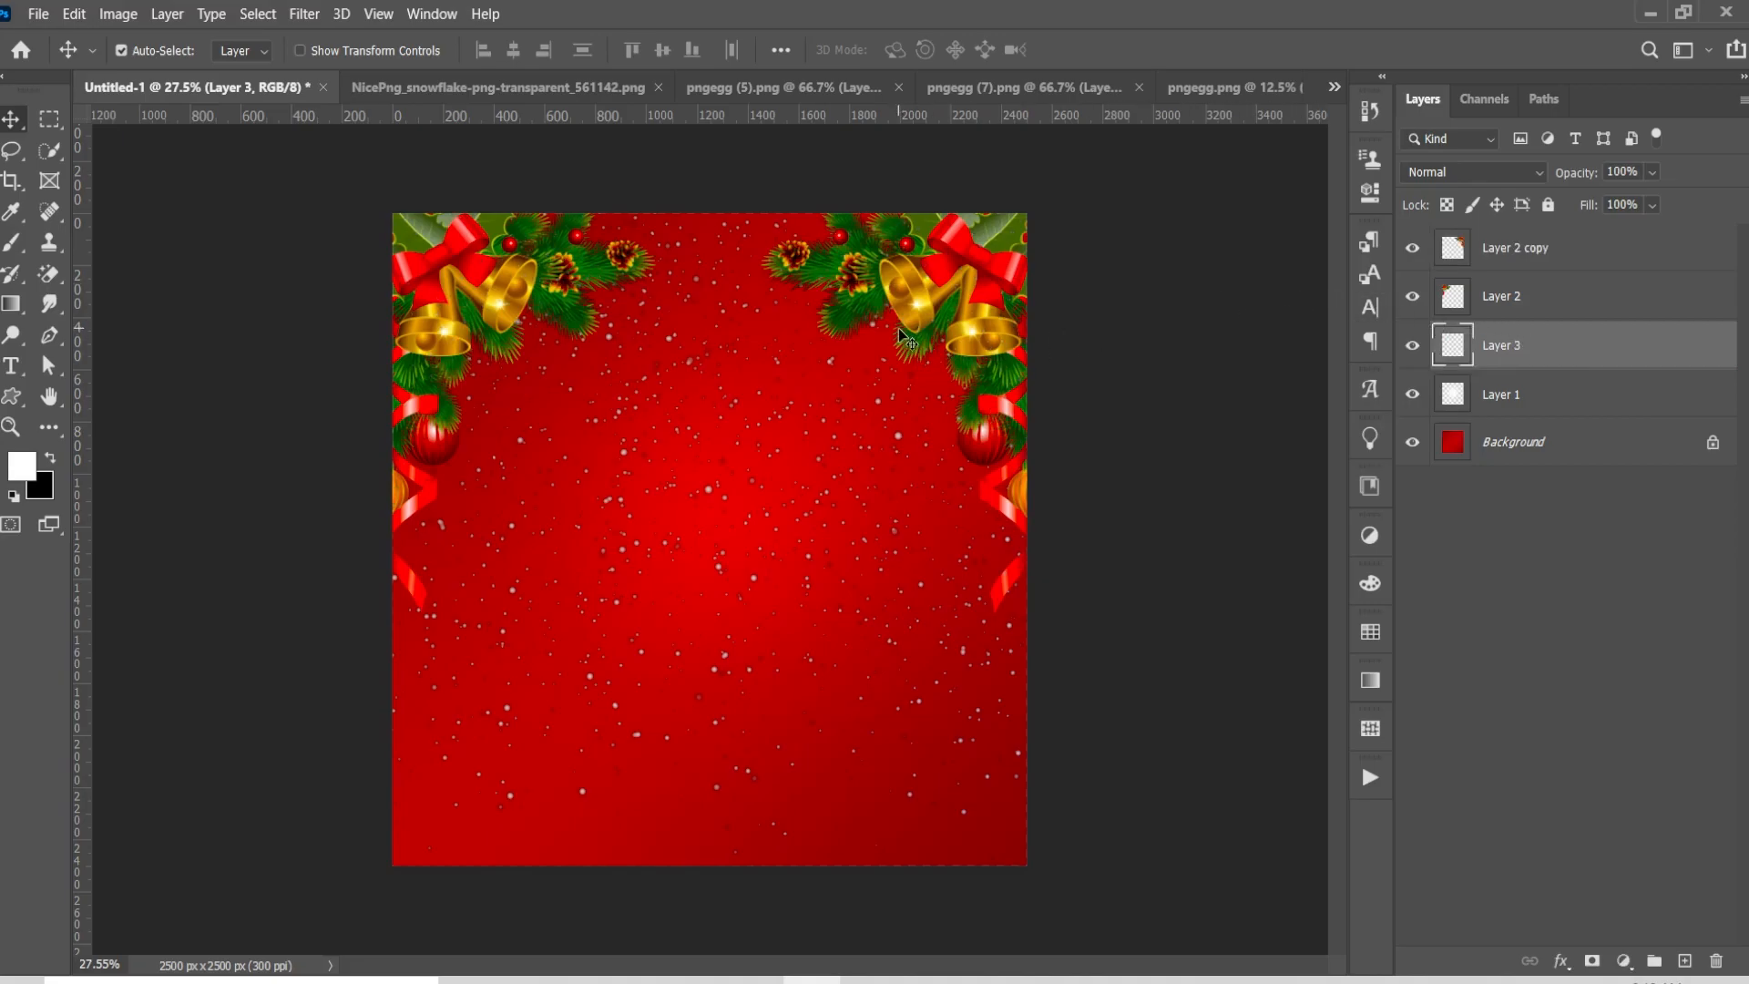
Copy the snow strip from pngegg (5).png into Untitled-1 and place it along the canvas's bottom edge, starting at the left side
click(817, 86)
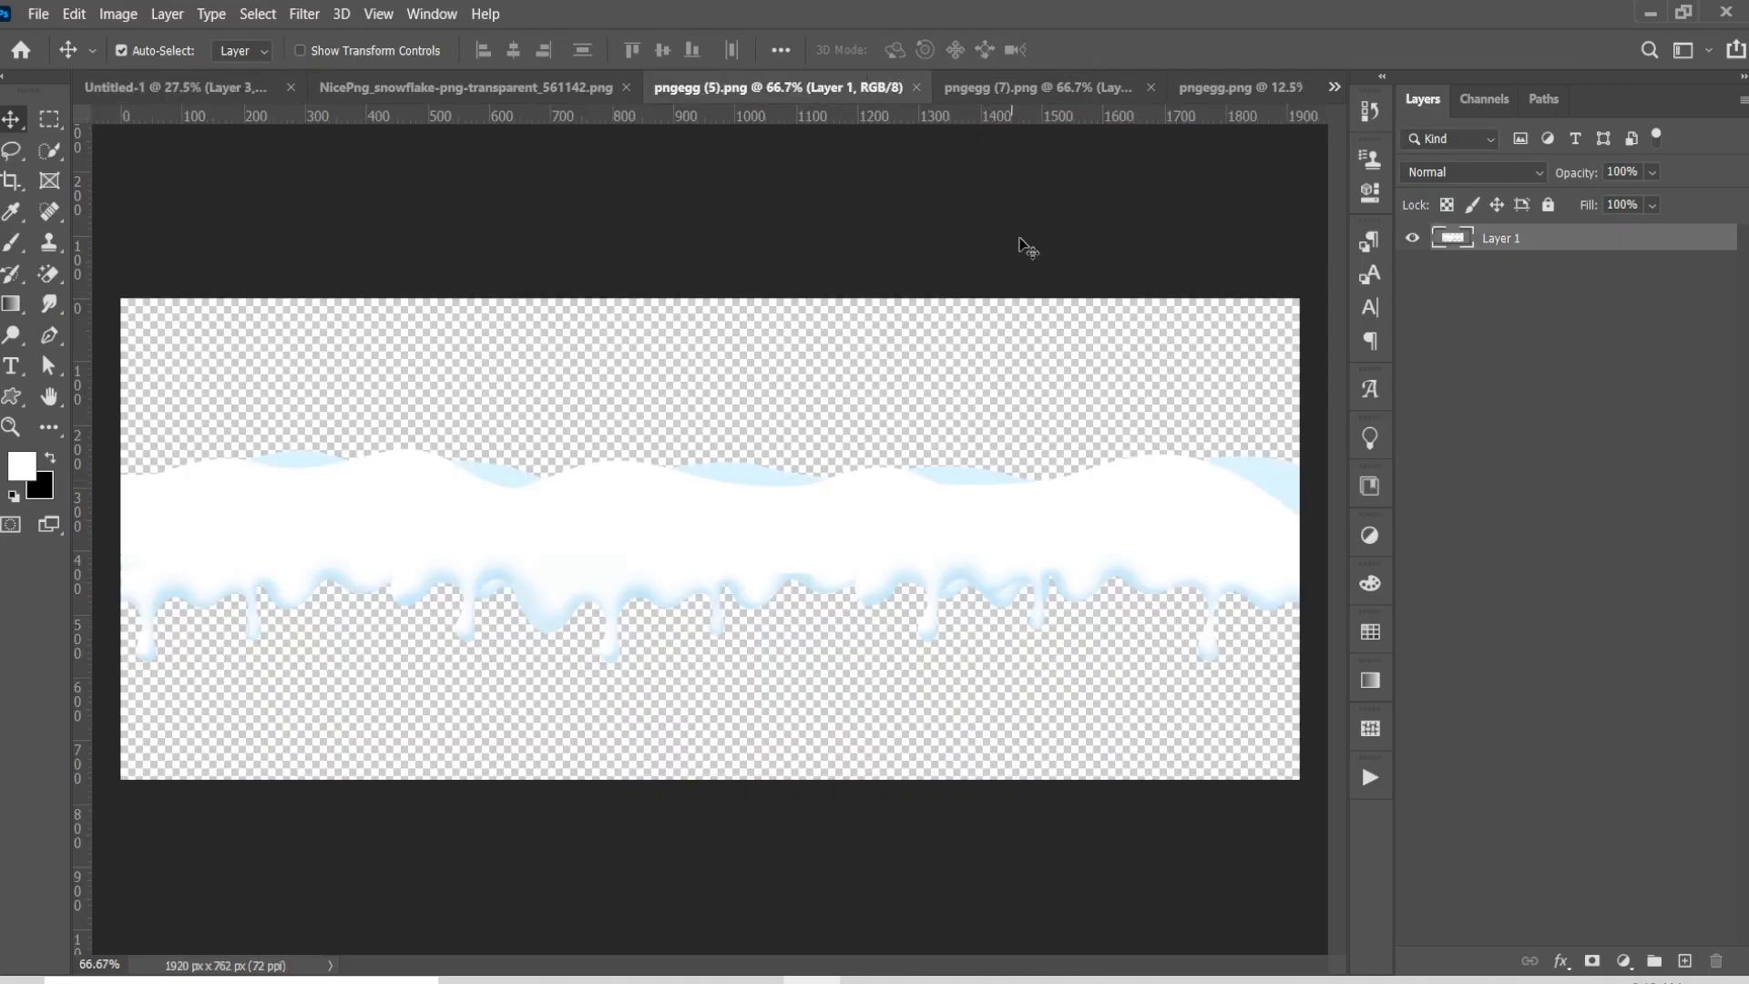
drag(873, 544, 630, 854)
key(shift+Down)
key(shift+Down)
key(shift+Down)
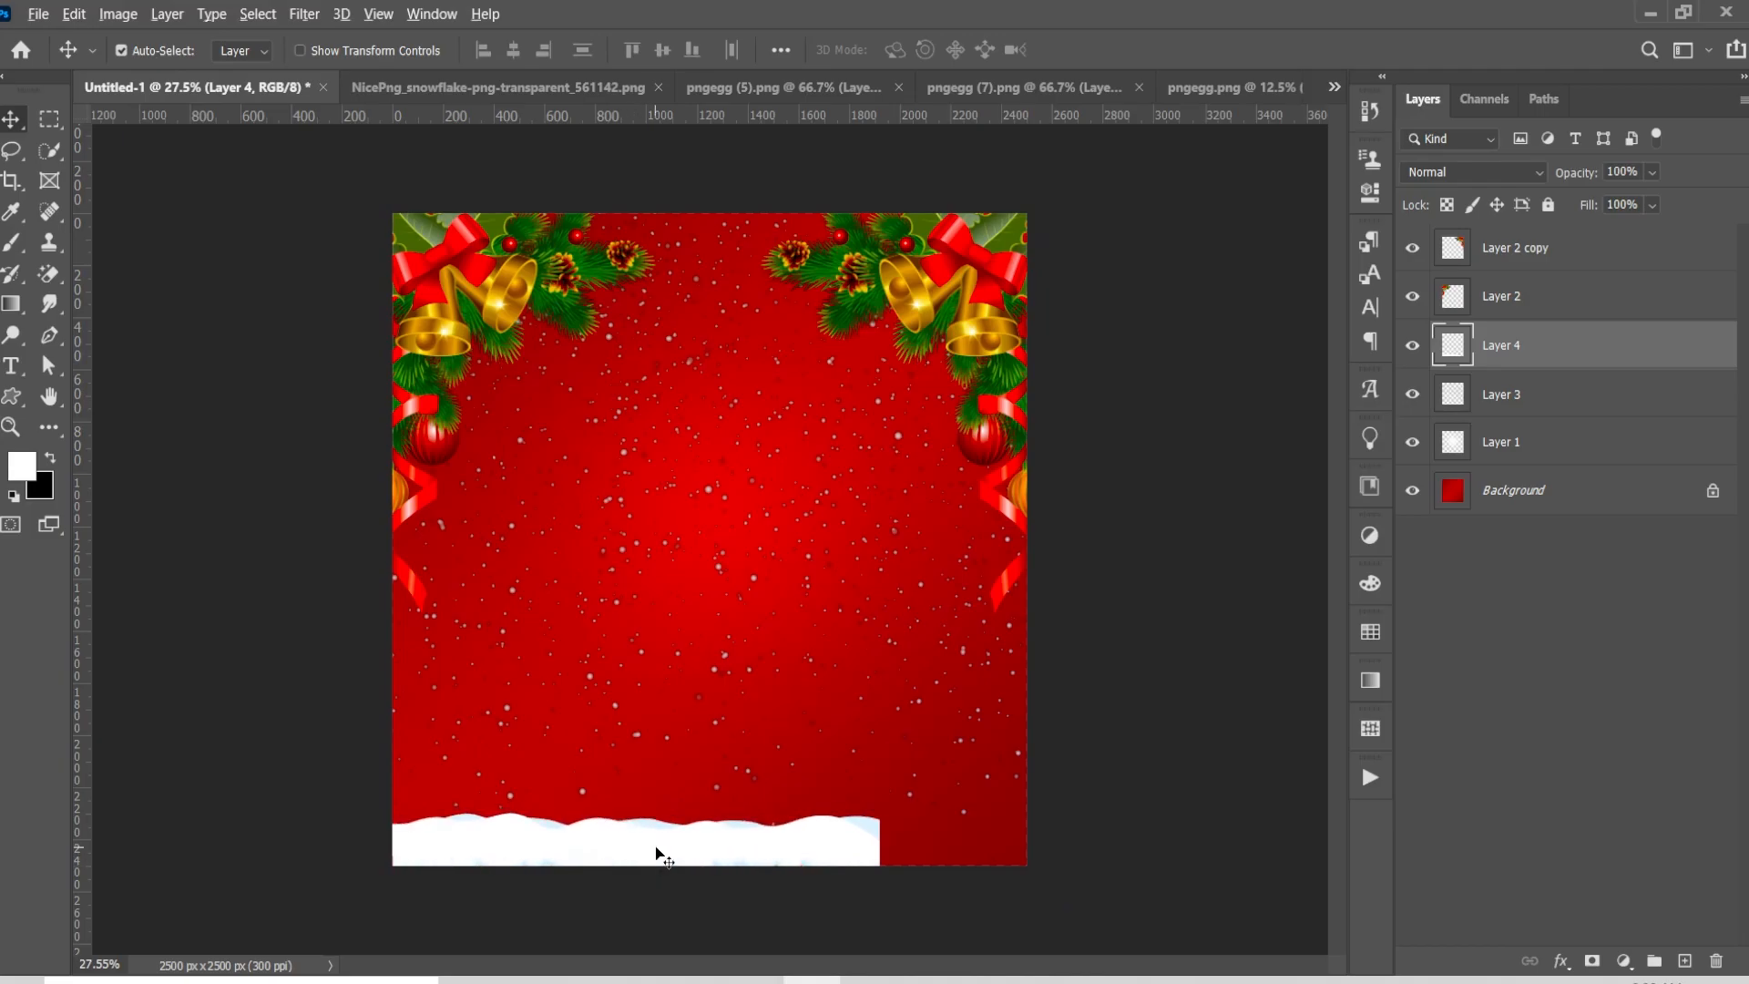
Duplicate the snow strip and place the copy along the rest of the canvas's bottom edge, reaching the right side
drag(657, 852, 1016, 857)
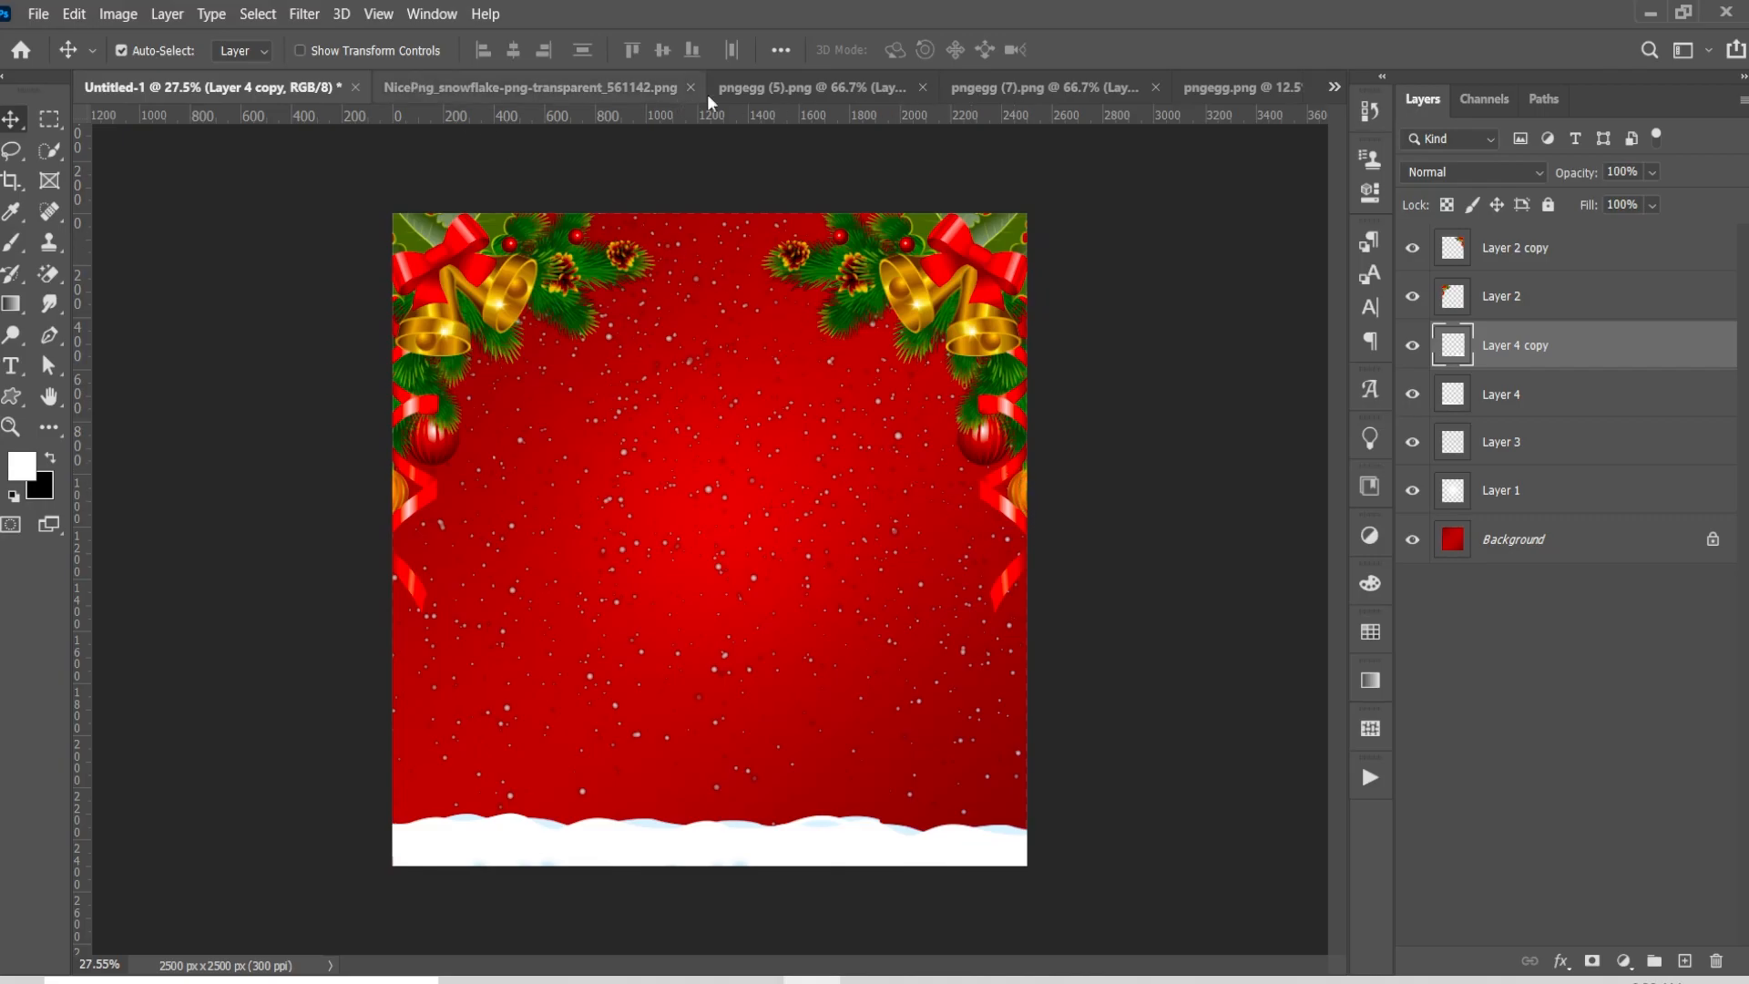
Copy the Santa wreath from pngegg (7).png into the middle of the Untitled-1 document
click(1043, 86)
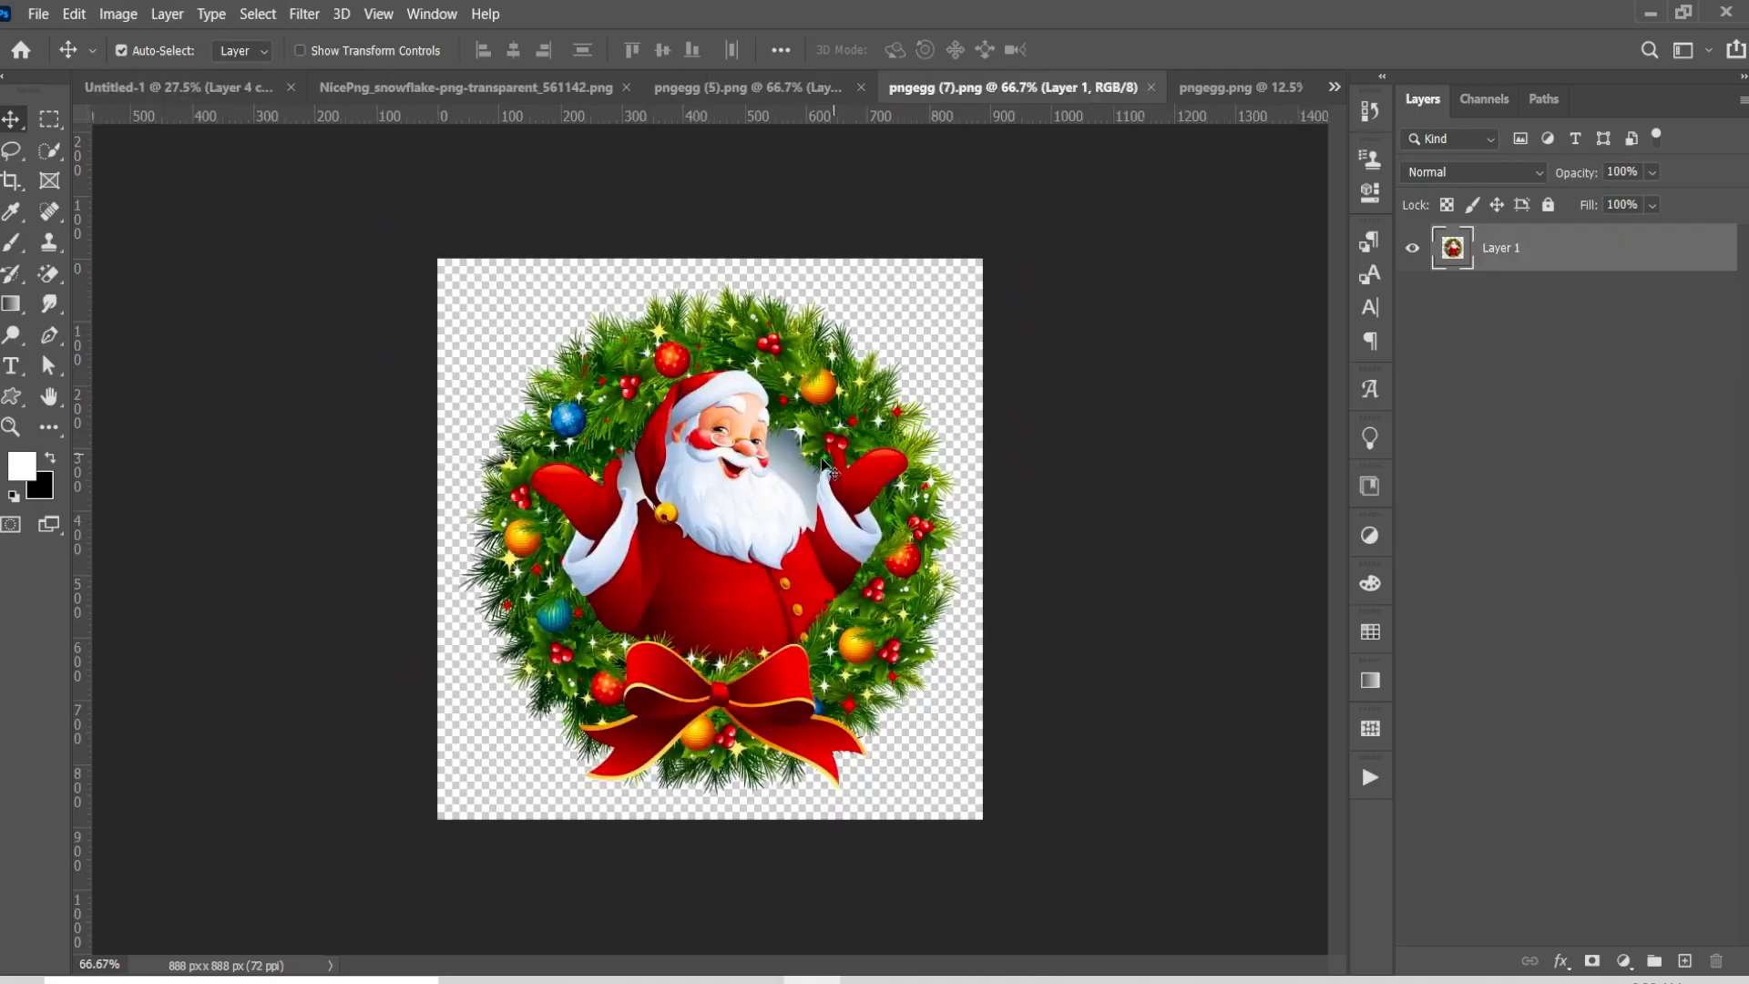
drag(774, 520, 717, 493)
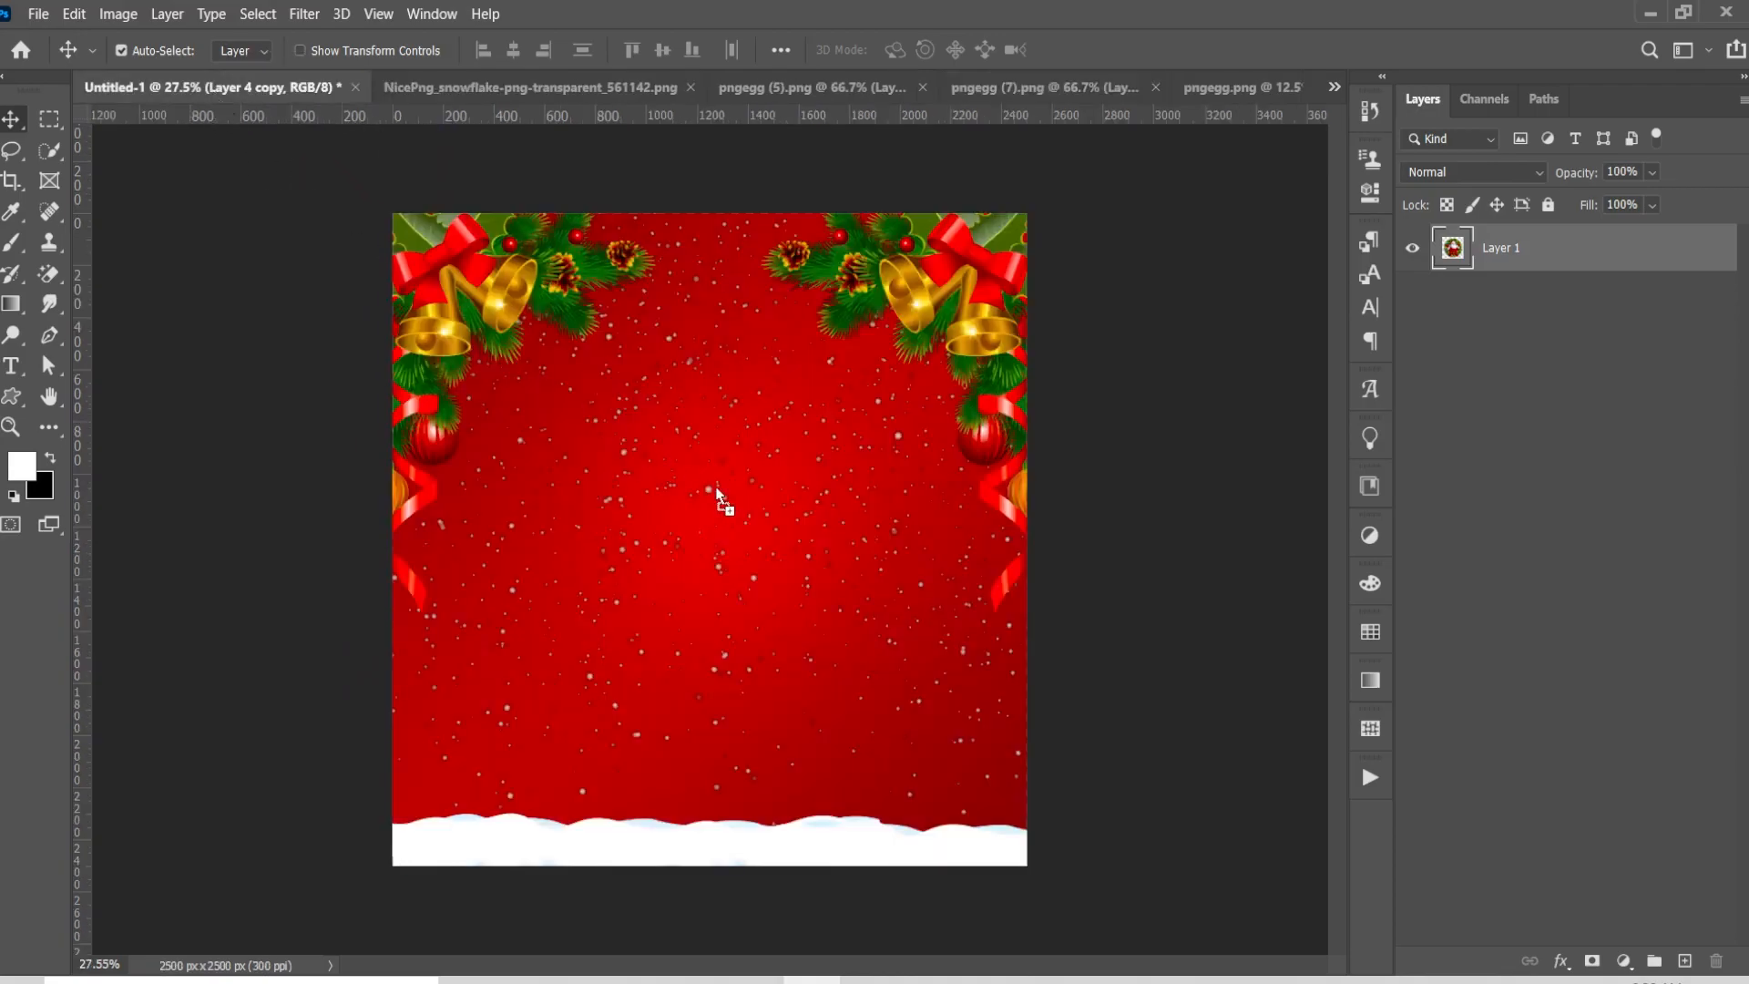
drag(729, 490, 729, 493)
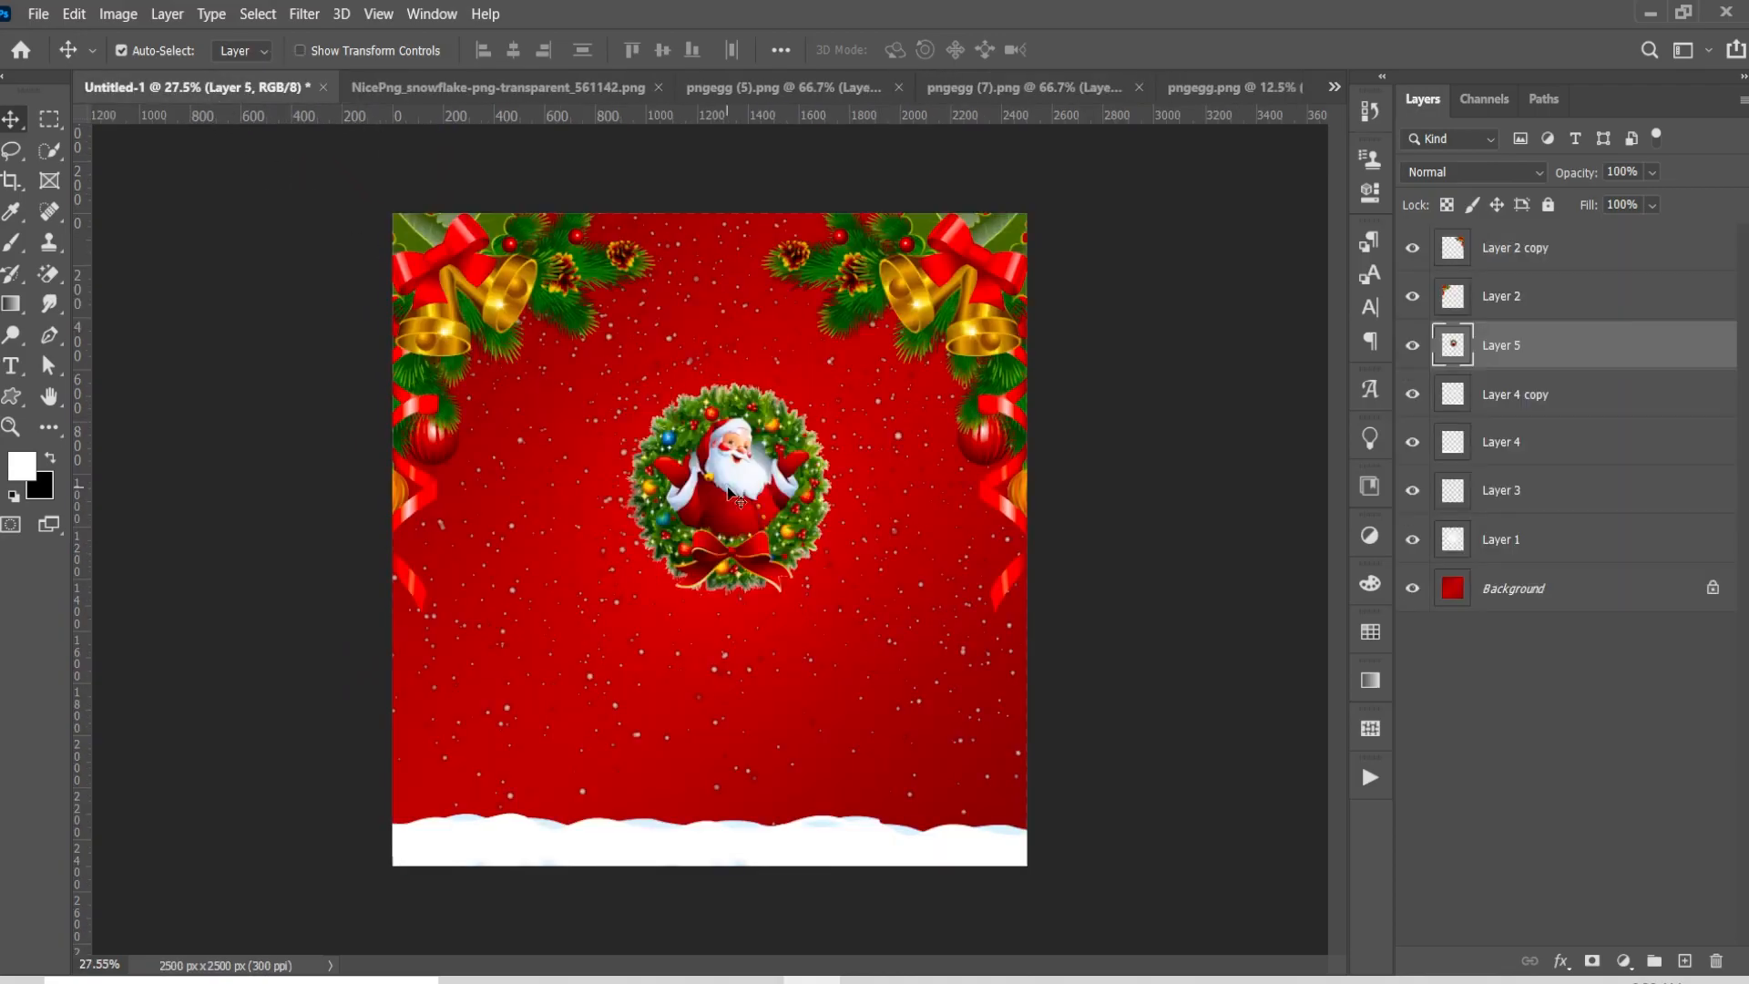
Enlarge the Santa wreath to about 197%, position it between the corner decorations and apply the transform
key(ctrl+t)
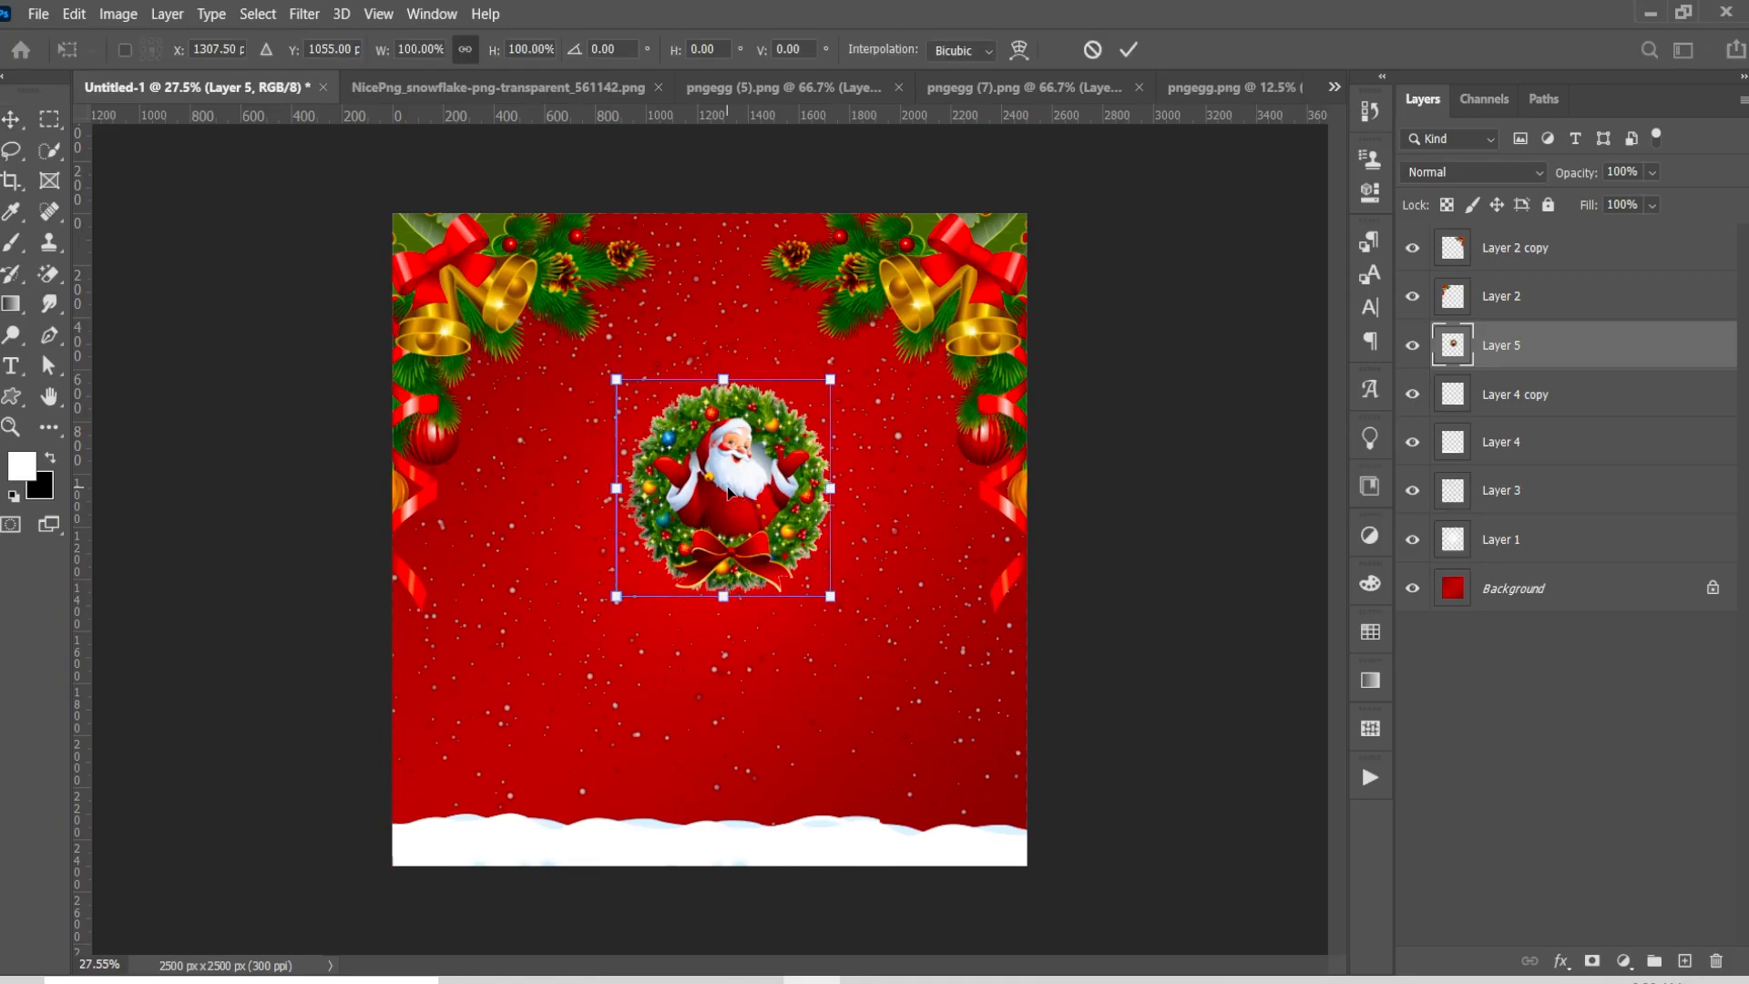
drag(830, 596, 955, 680)
drag(836, 564, 824, 553)
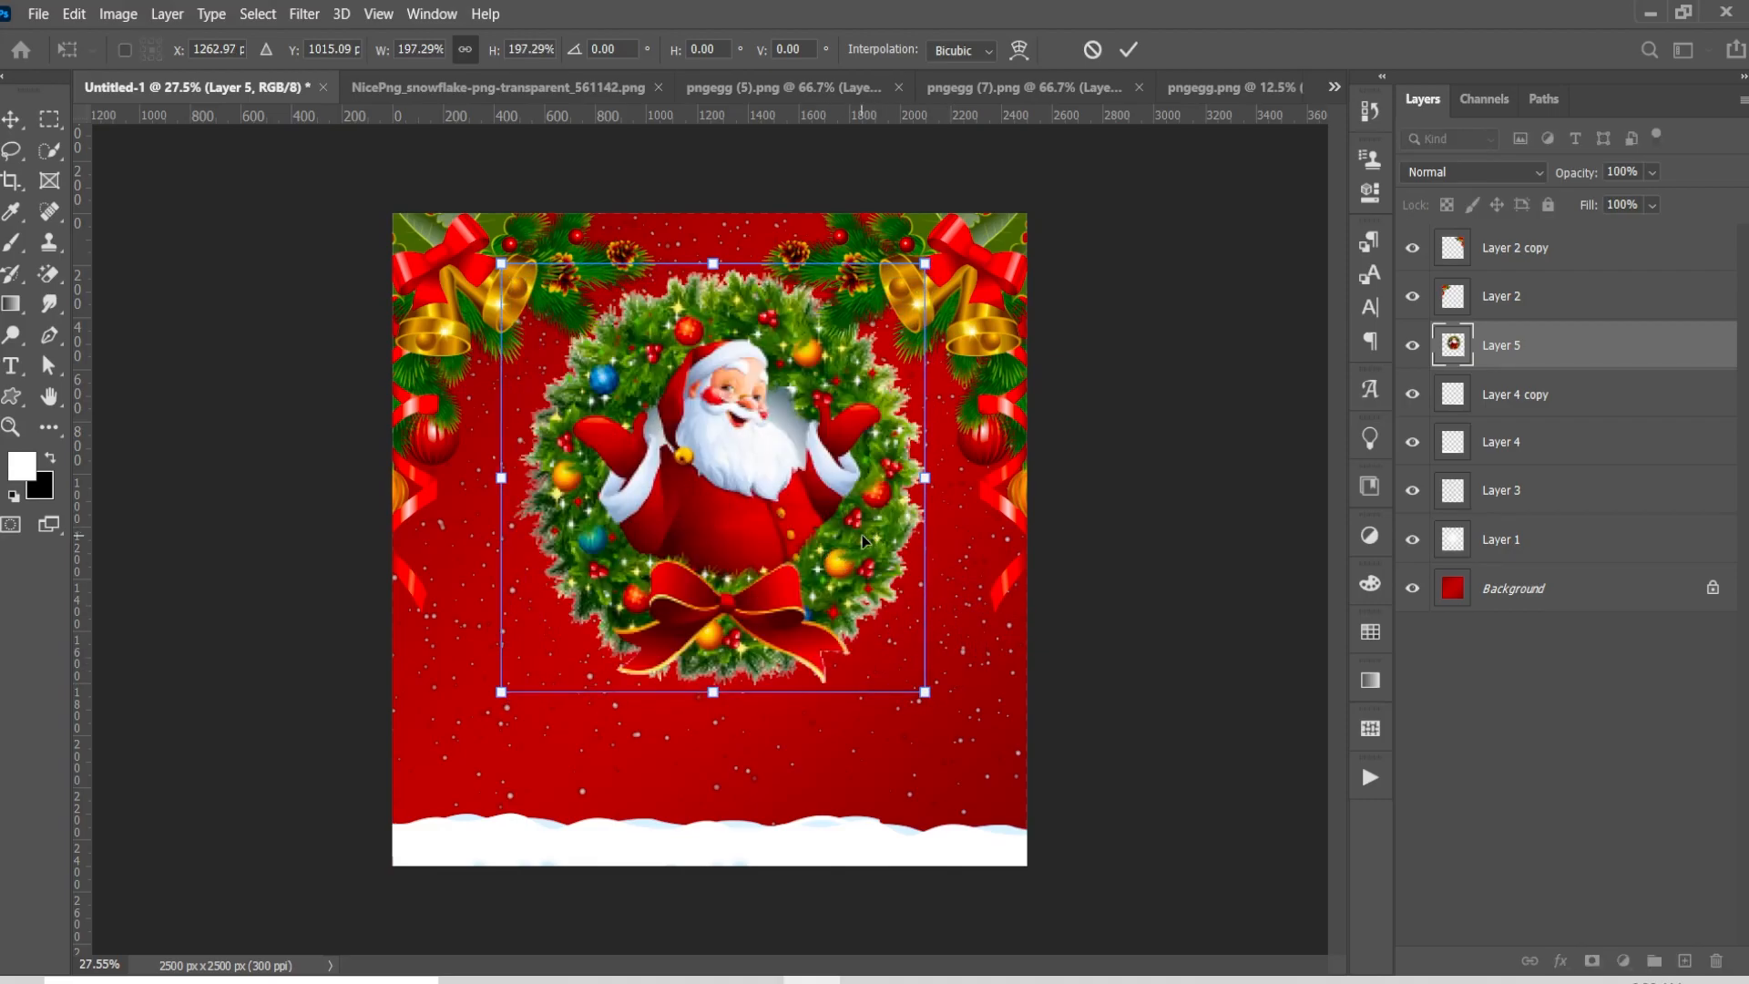
click(1128, 50)
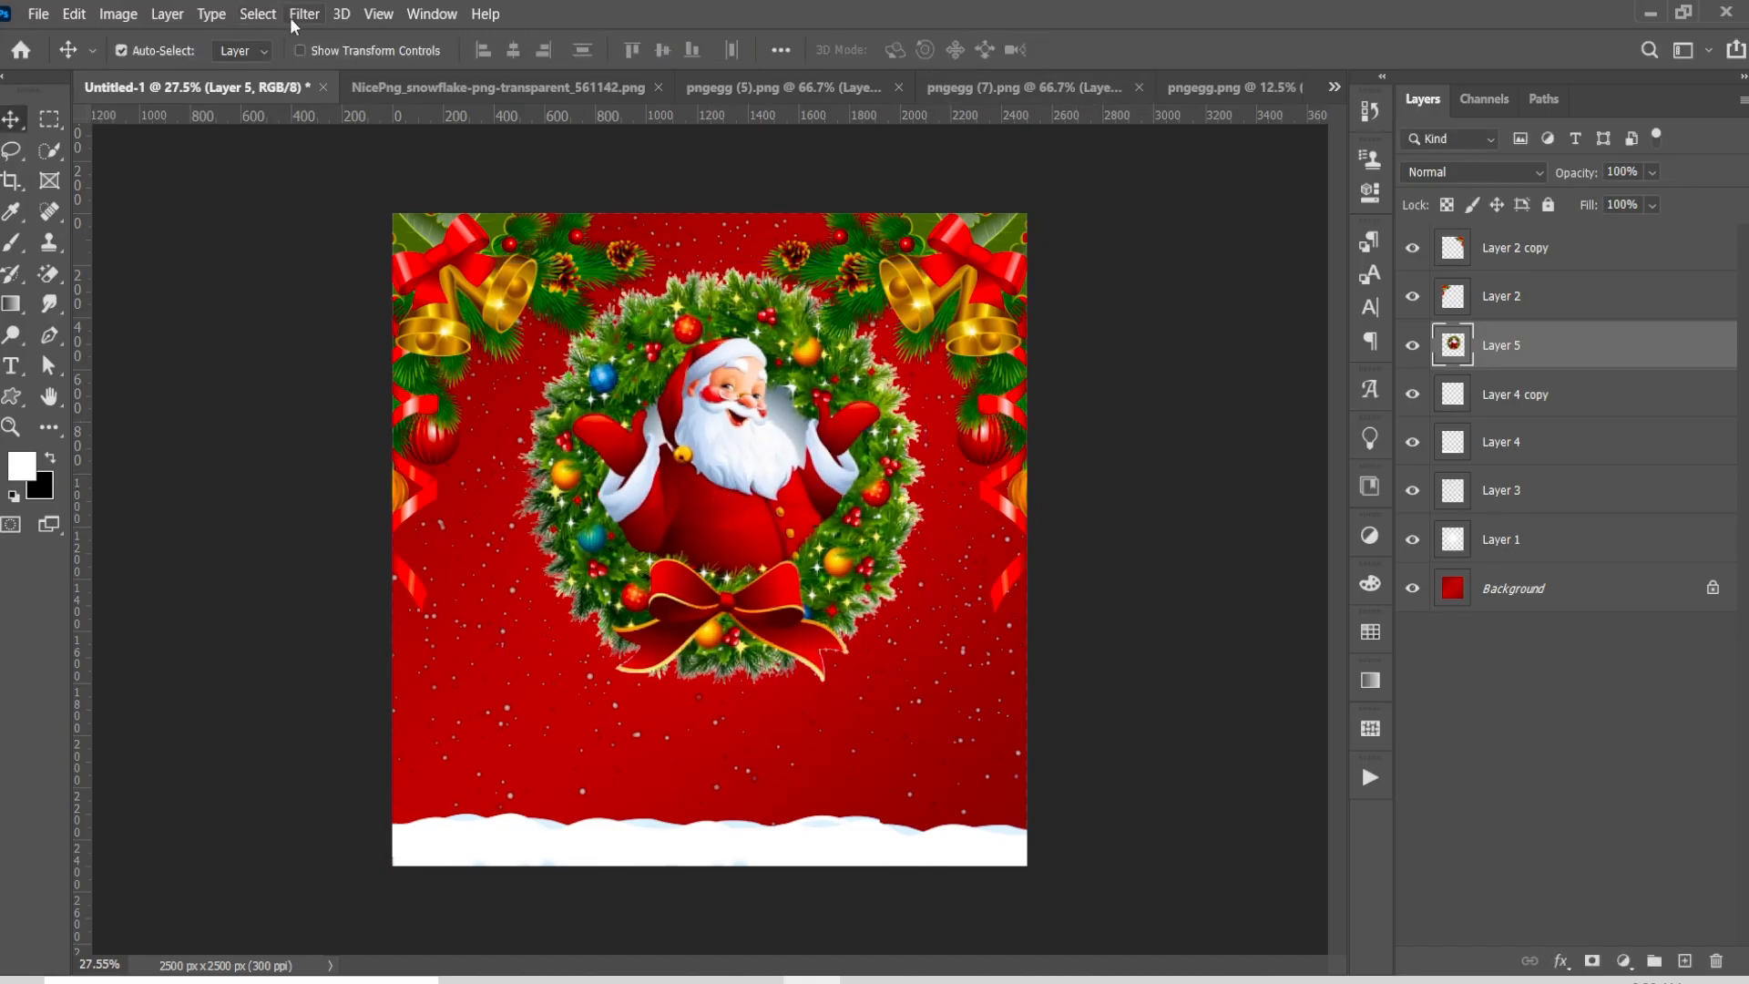
Centre the Santa wreath horizontally against the whole canvas selection, and clear the selection
click(260, 16)
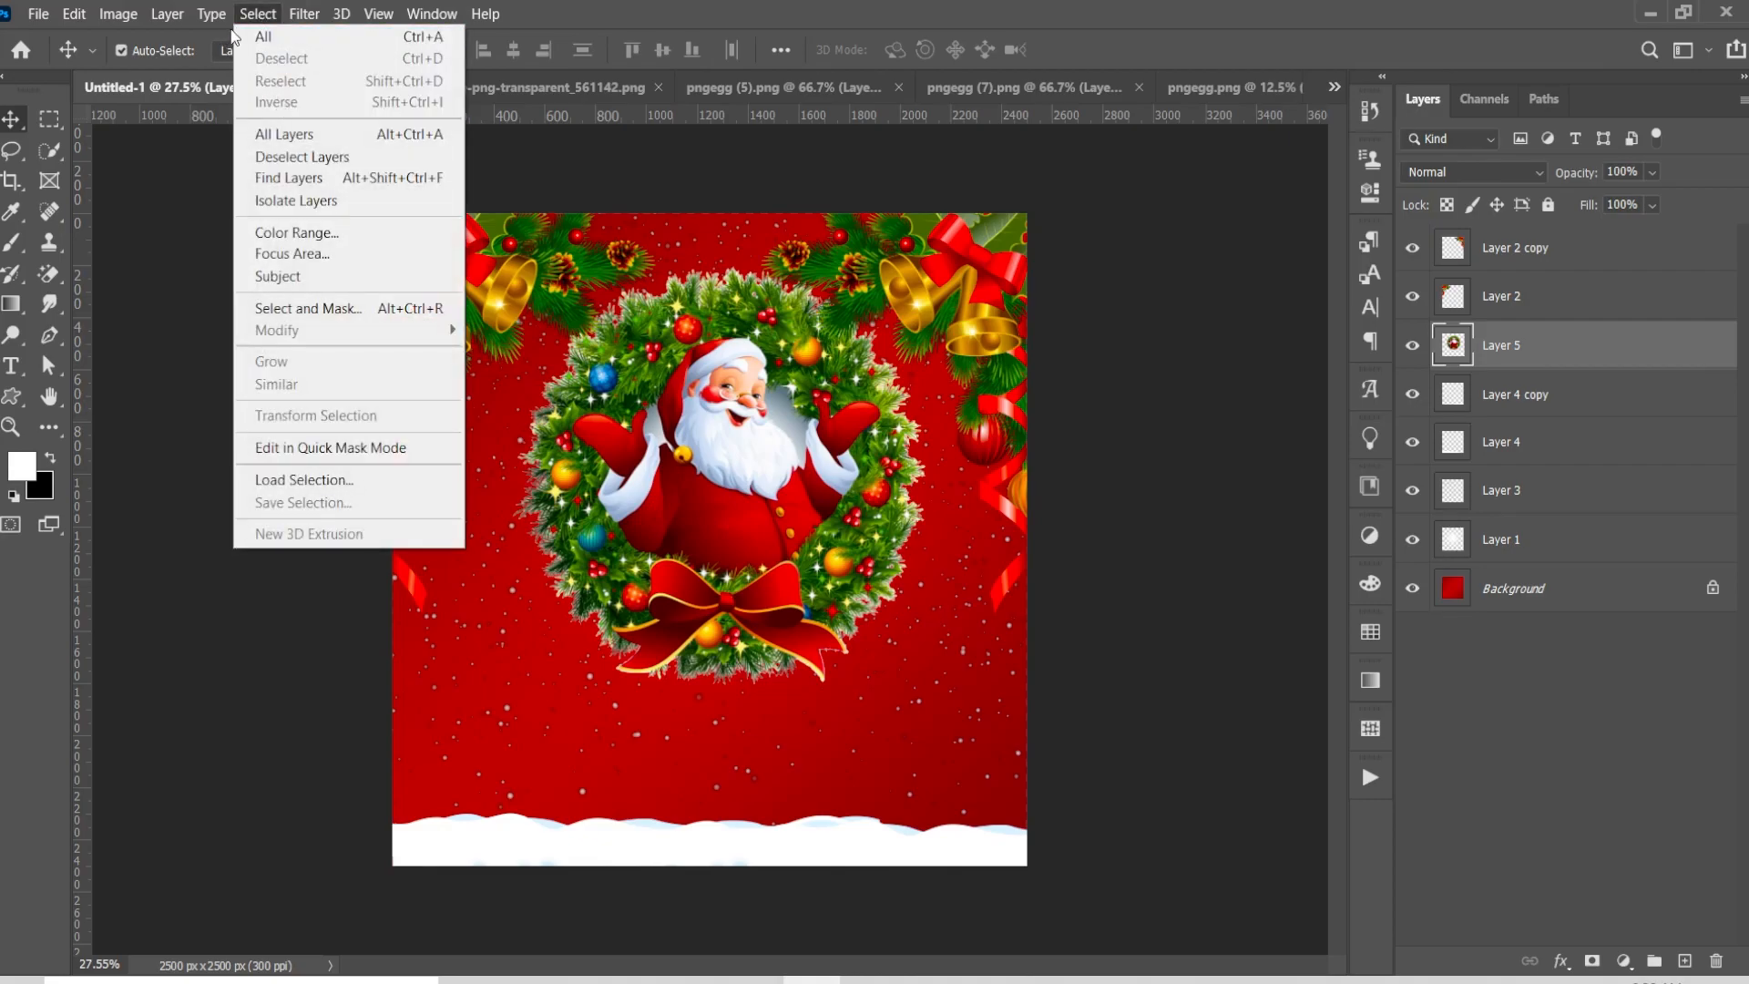
click(272, 38)
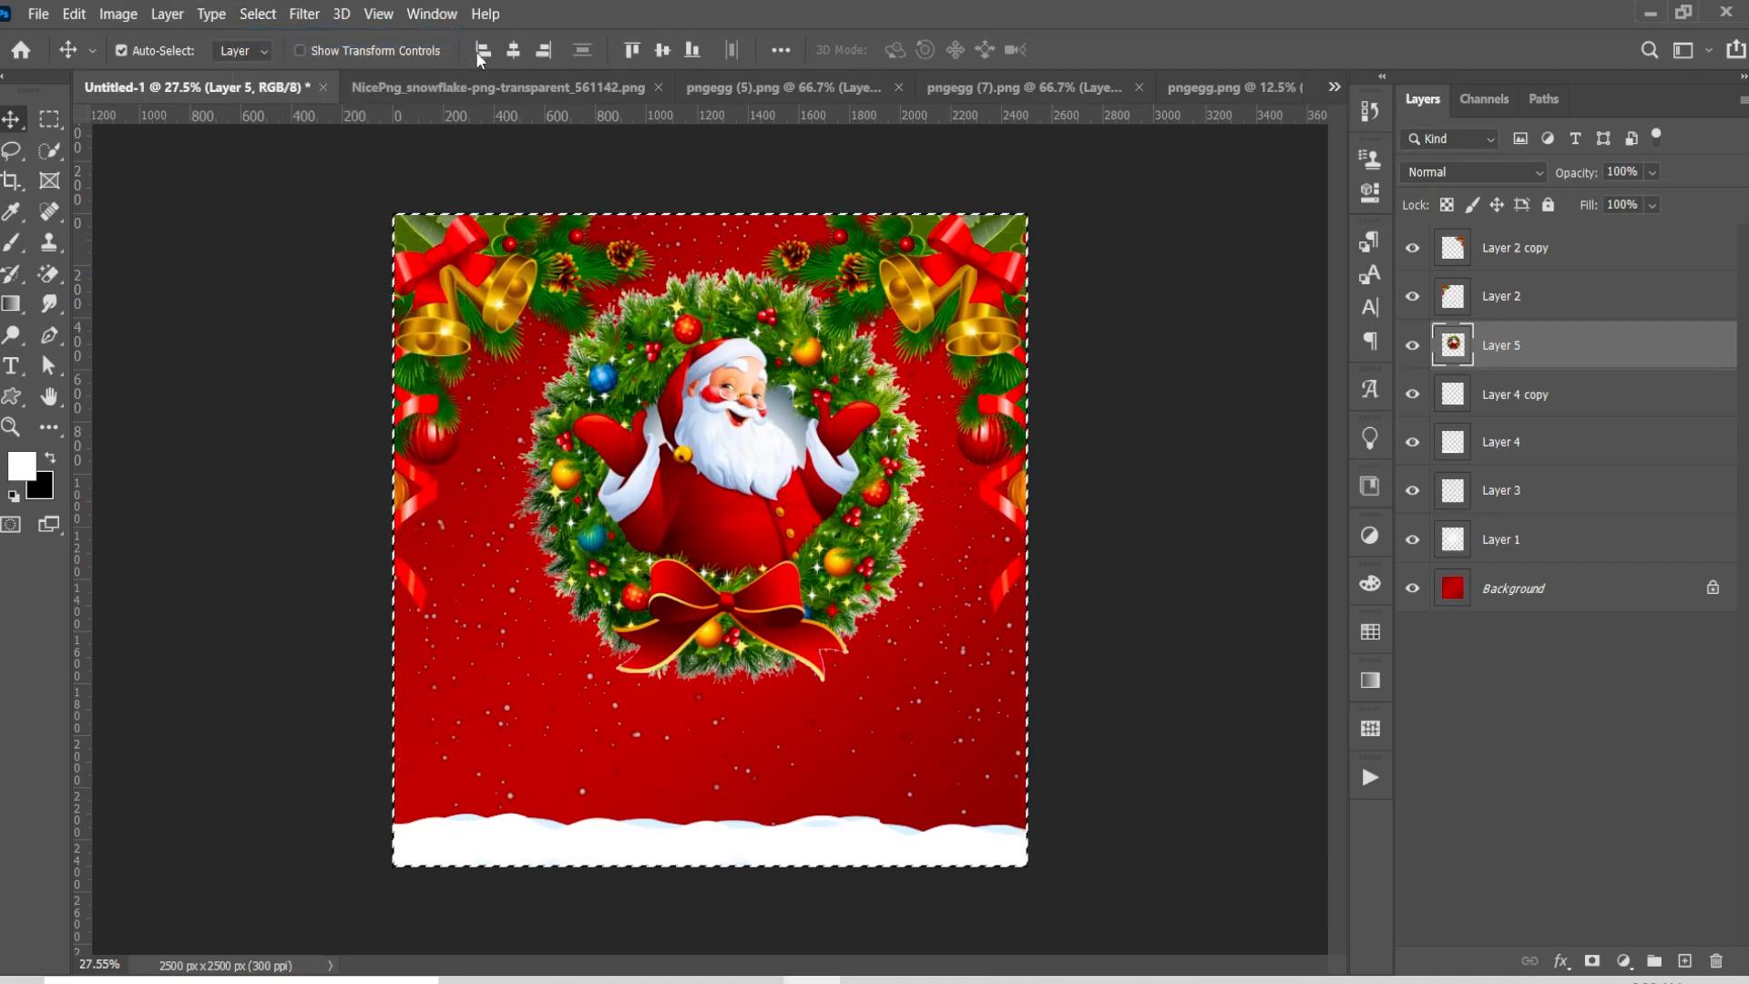
click(509, 52)
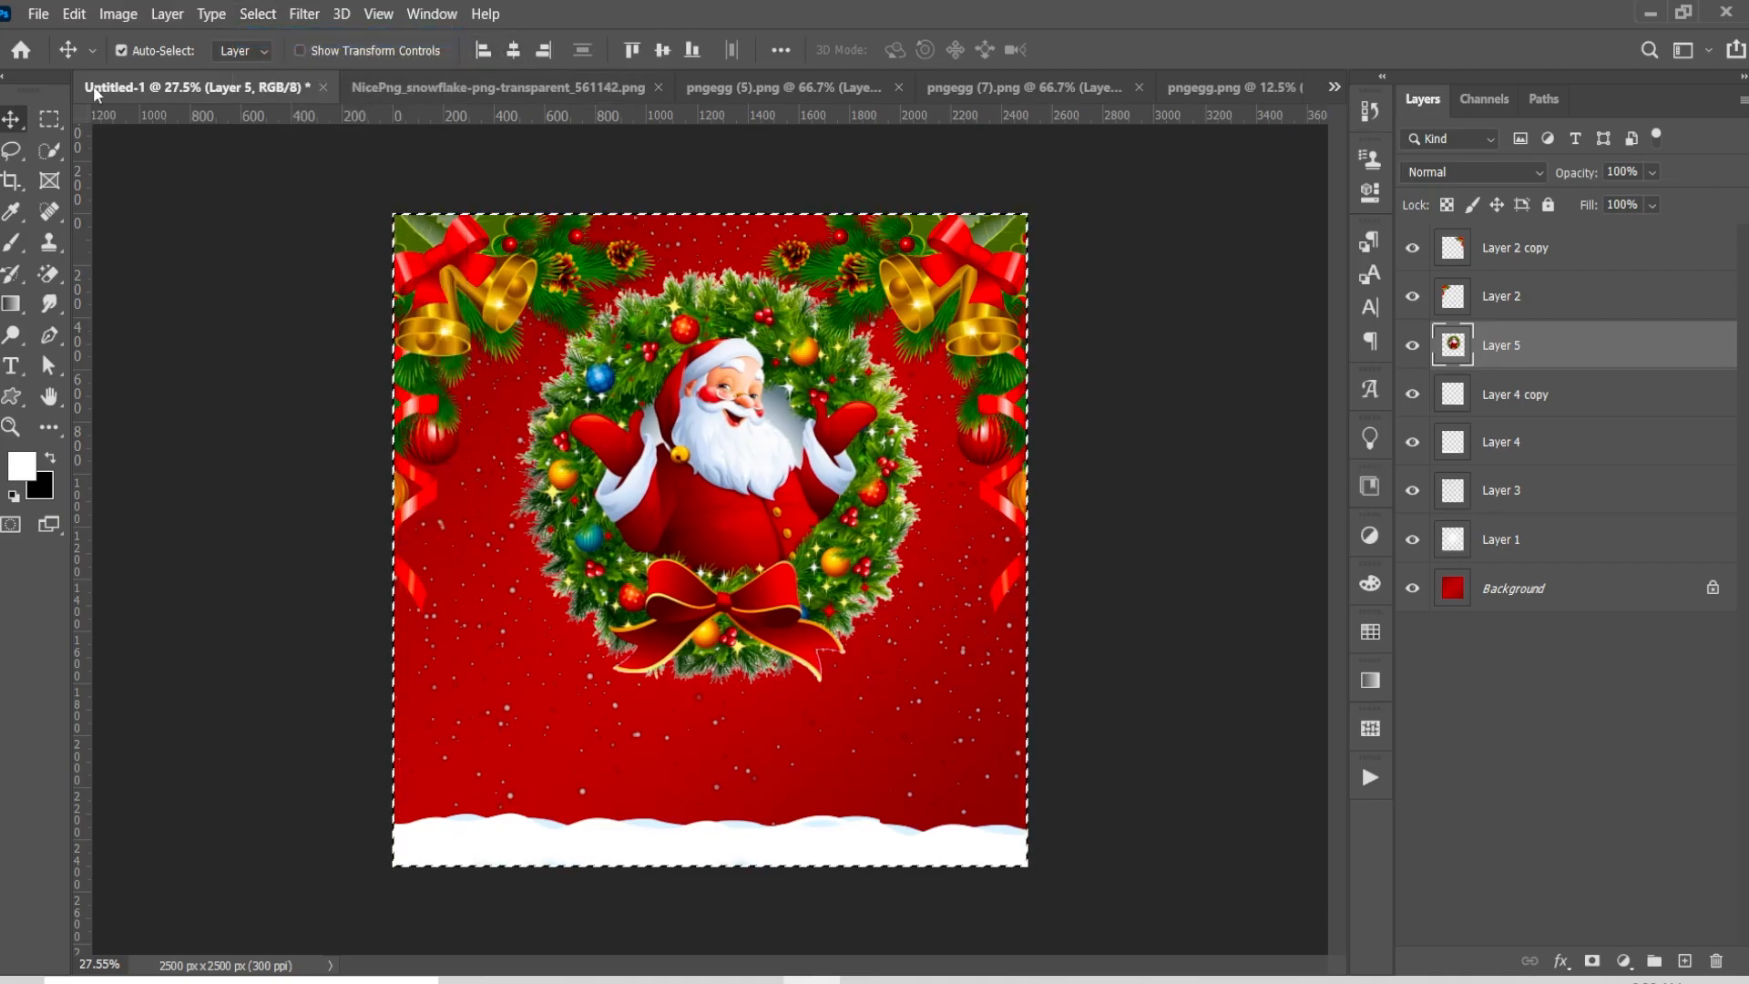
key(ctrl+d)
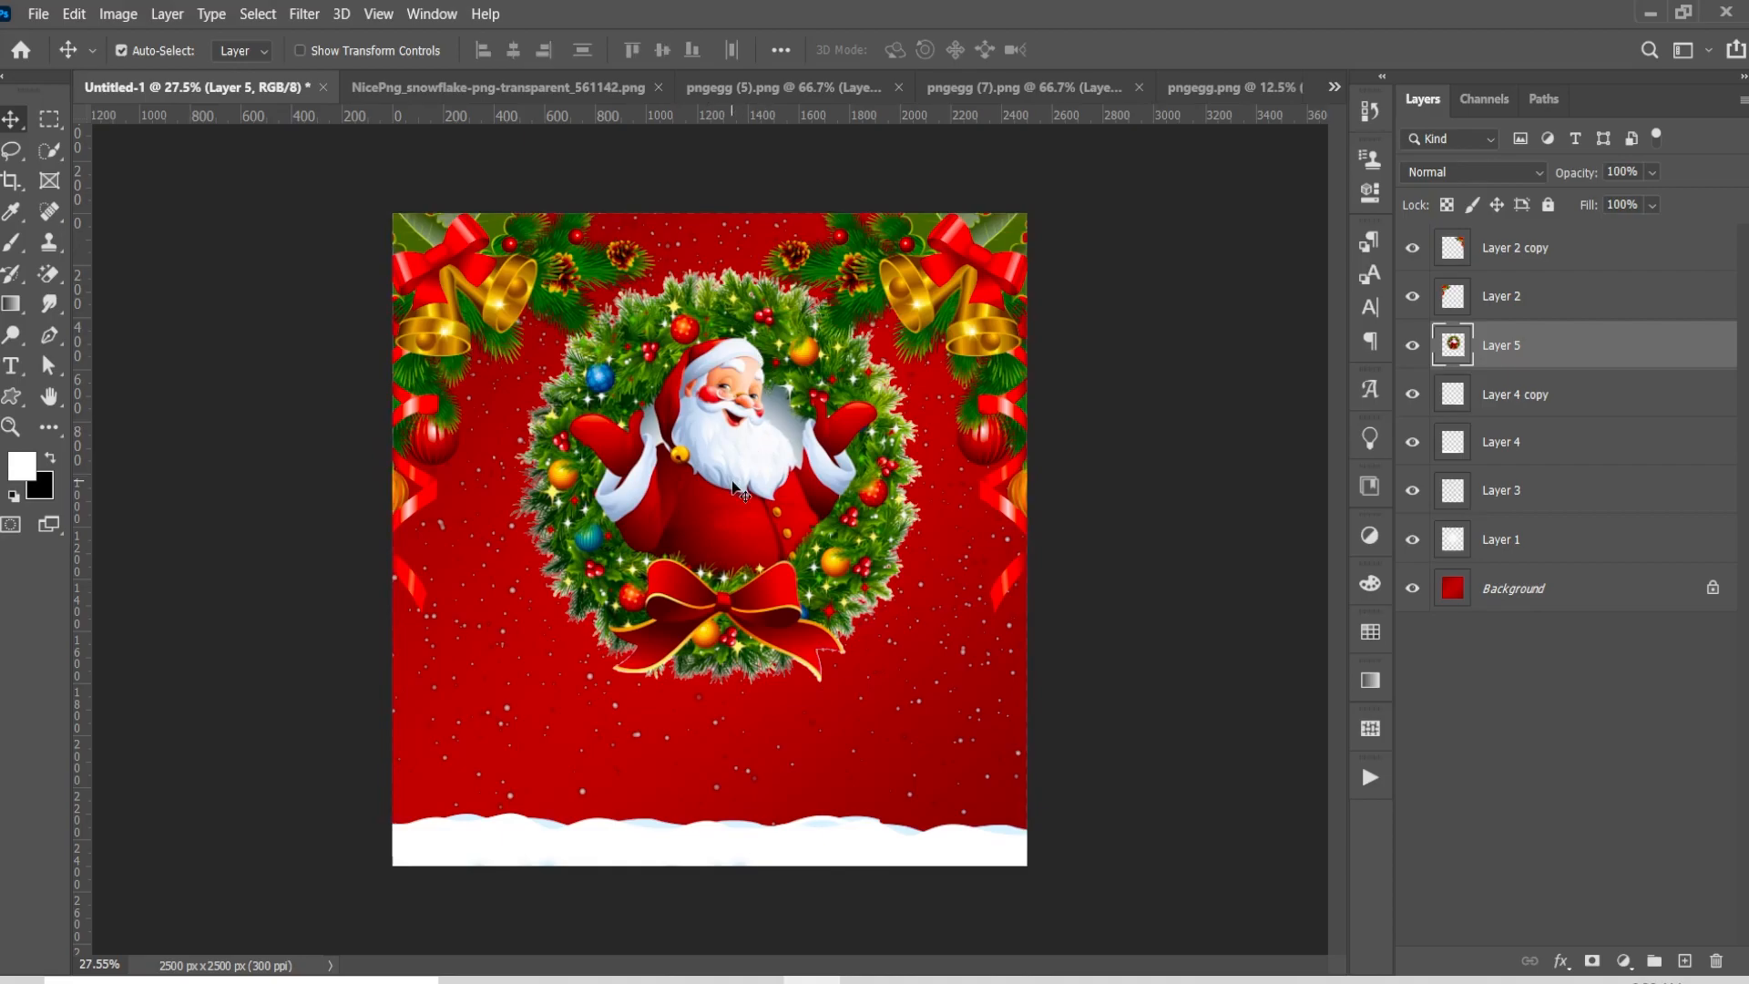
Scale the Santa wreath down to about 88% and move it up to a vertical position of about 855 px
key(ctrl+t)
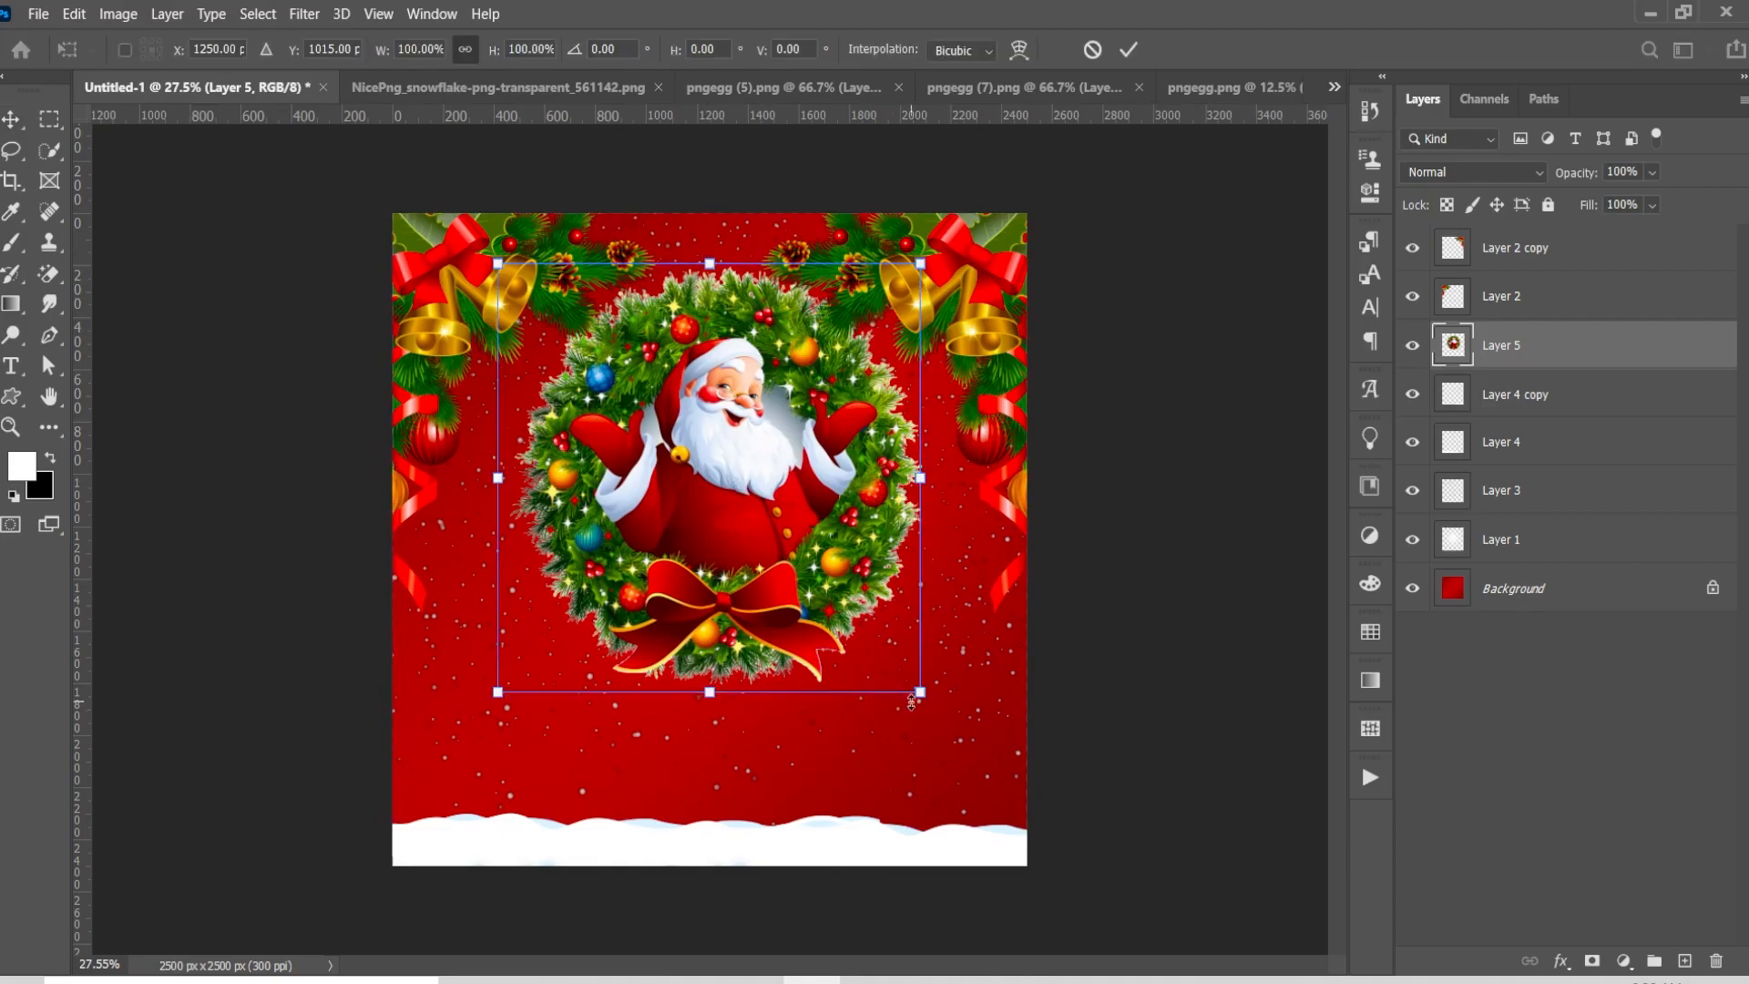
drag(920, 693, 897, 668)
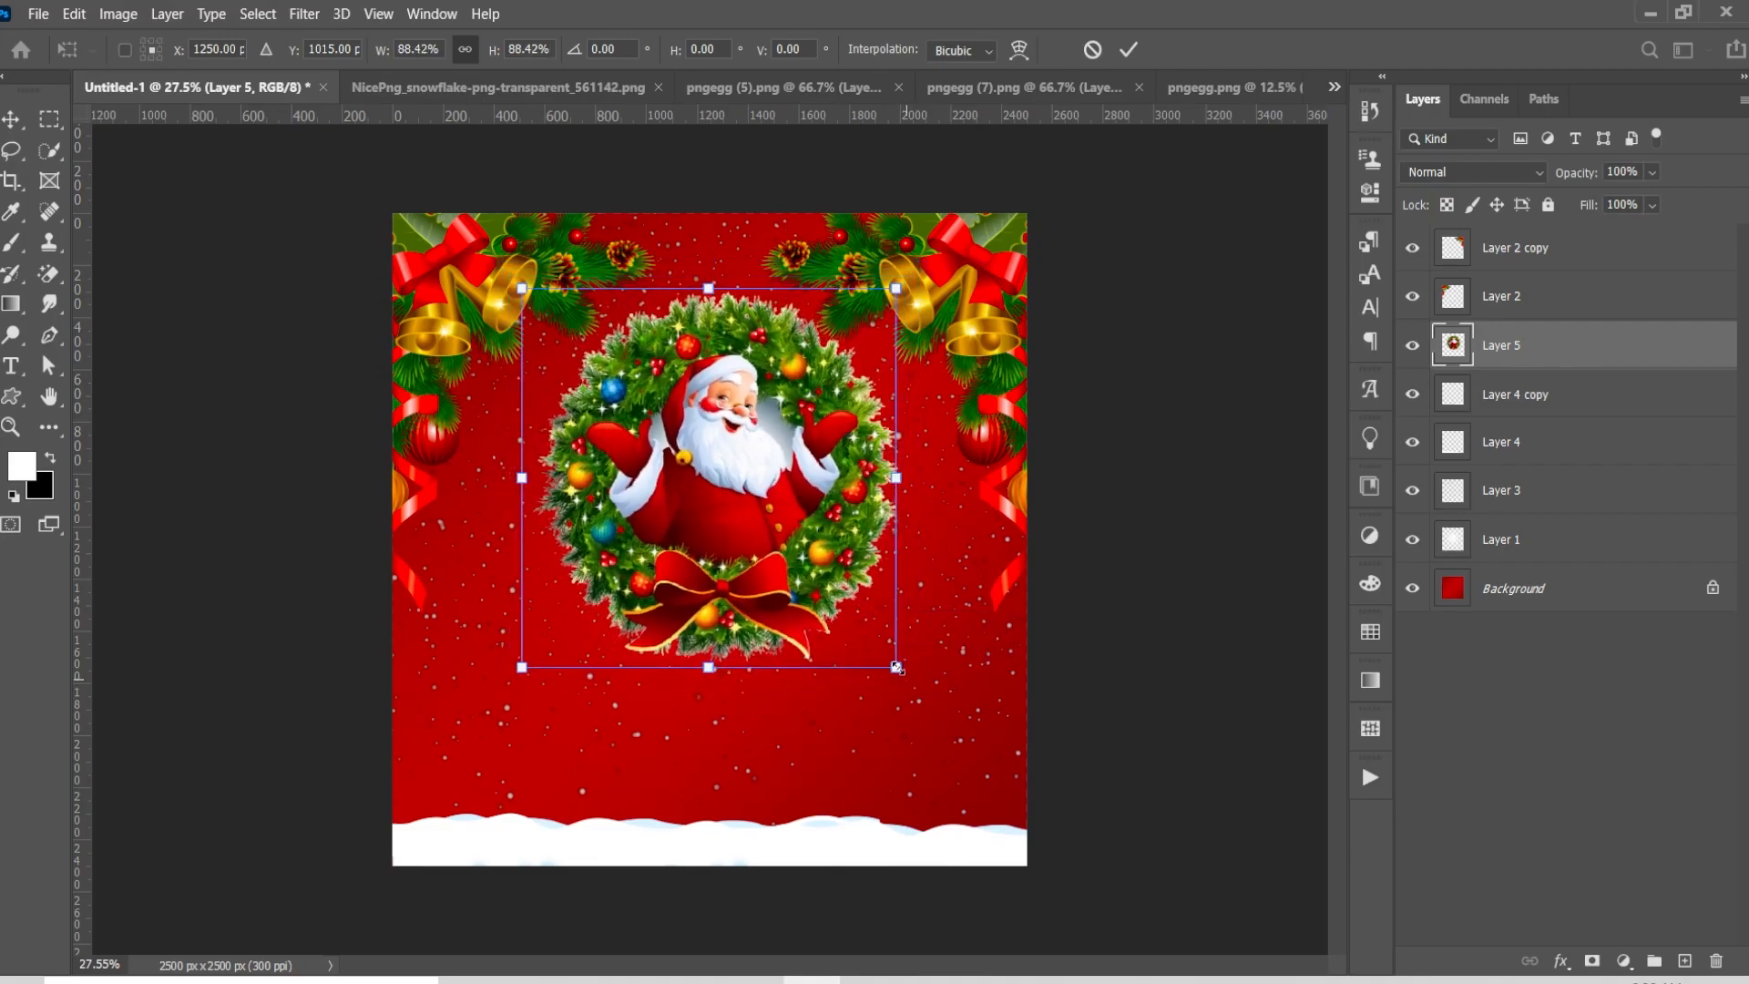
drag(770, 526, 767, 508)
key(Up)
key(Up)
key(Up)
key(Up)
key(Up)
key(Up)
key(Up)
key(Up)
key(Up)
key(Up)
key(Up)
key(Up)
key(Up)
key(Up)
key(Up)
key(Up)
key(Up)
key(Up)
key(Up)
key(Up)
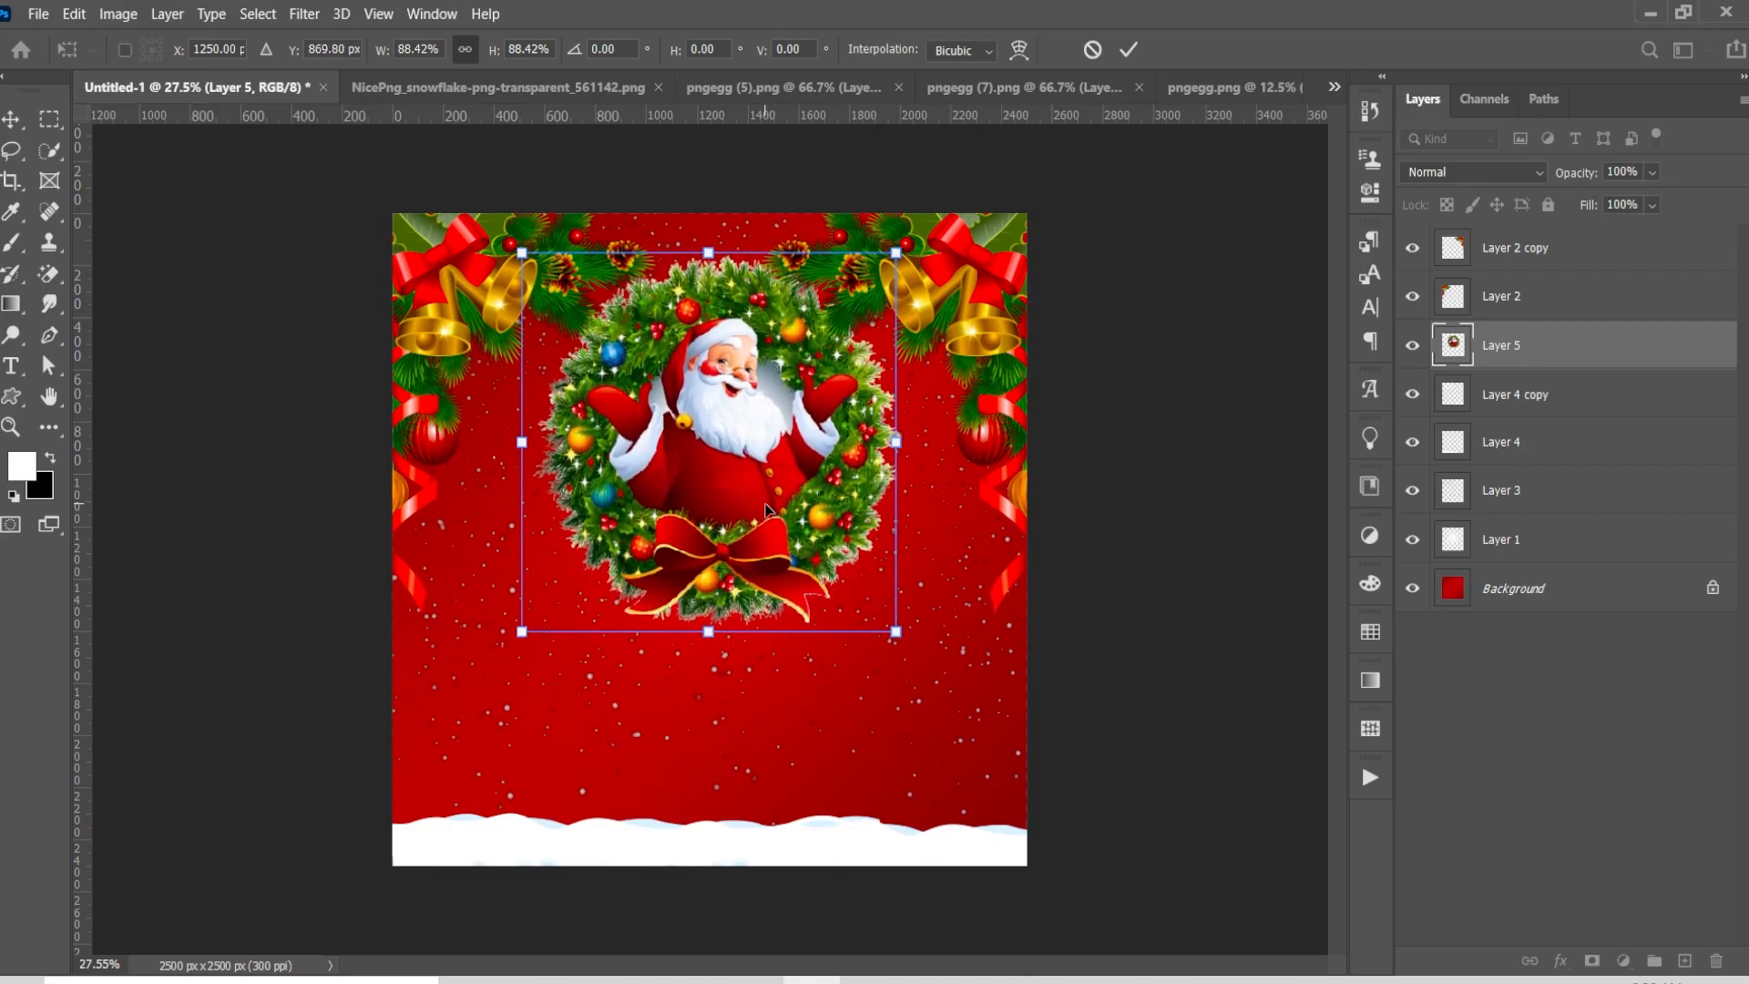
key(Down)
key(Down)
key(Down)
key(Down)
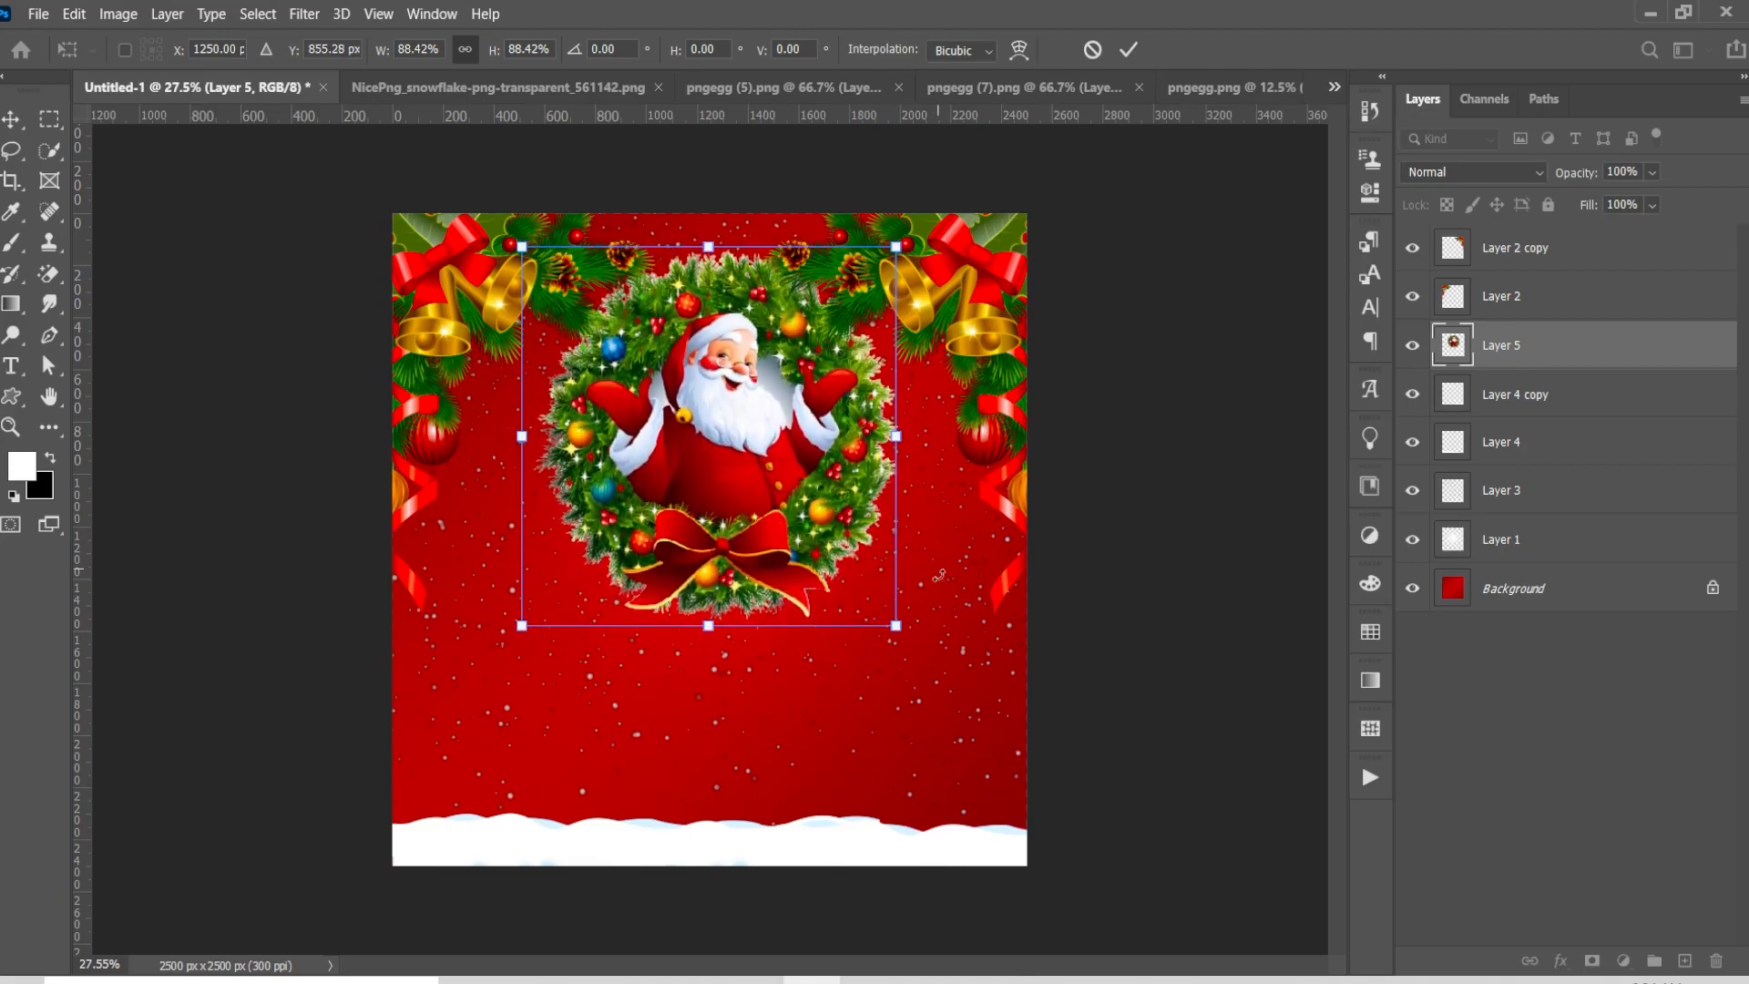
Adjust the Santa wreath's scale to about 92%, nudge it to about X 1243, Y 870 px, and apply the transform
drag(897, 626, 906, 633)
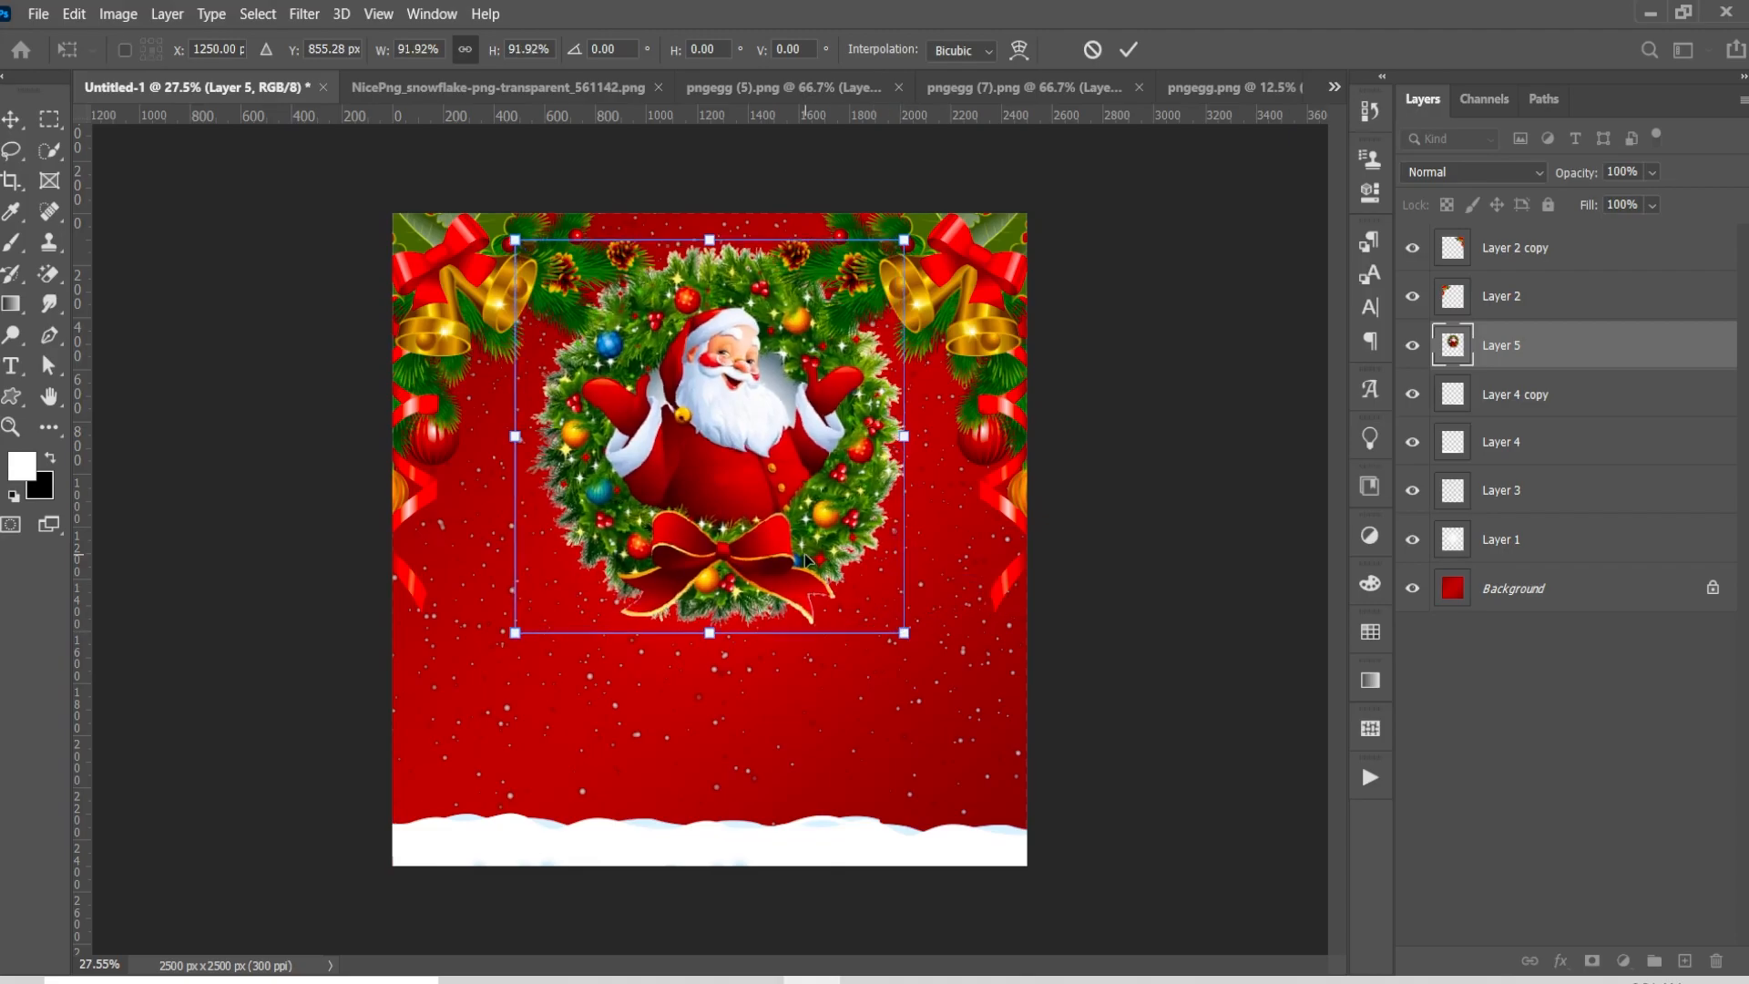
key(Down)
key(Down)
key(Down)
key(Down)
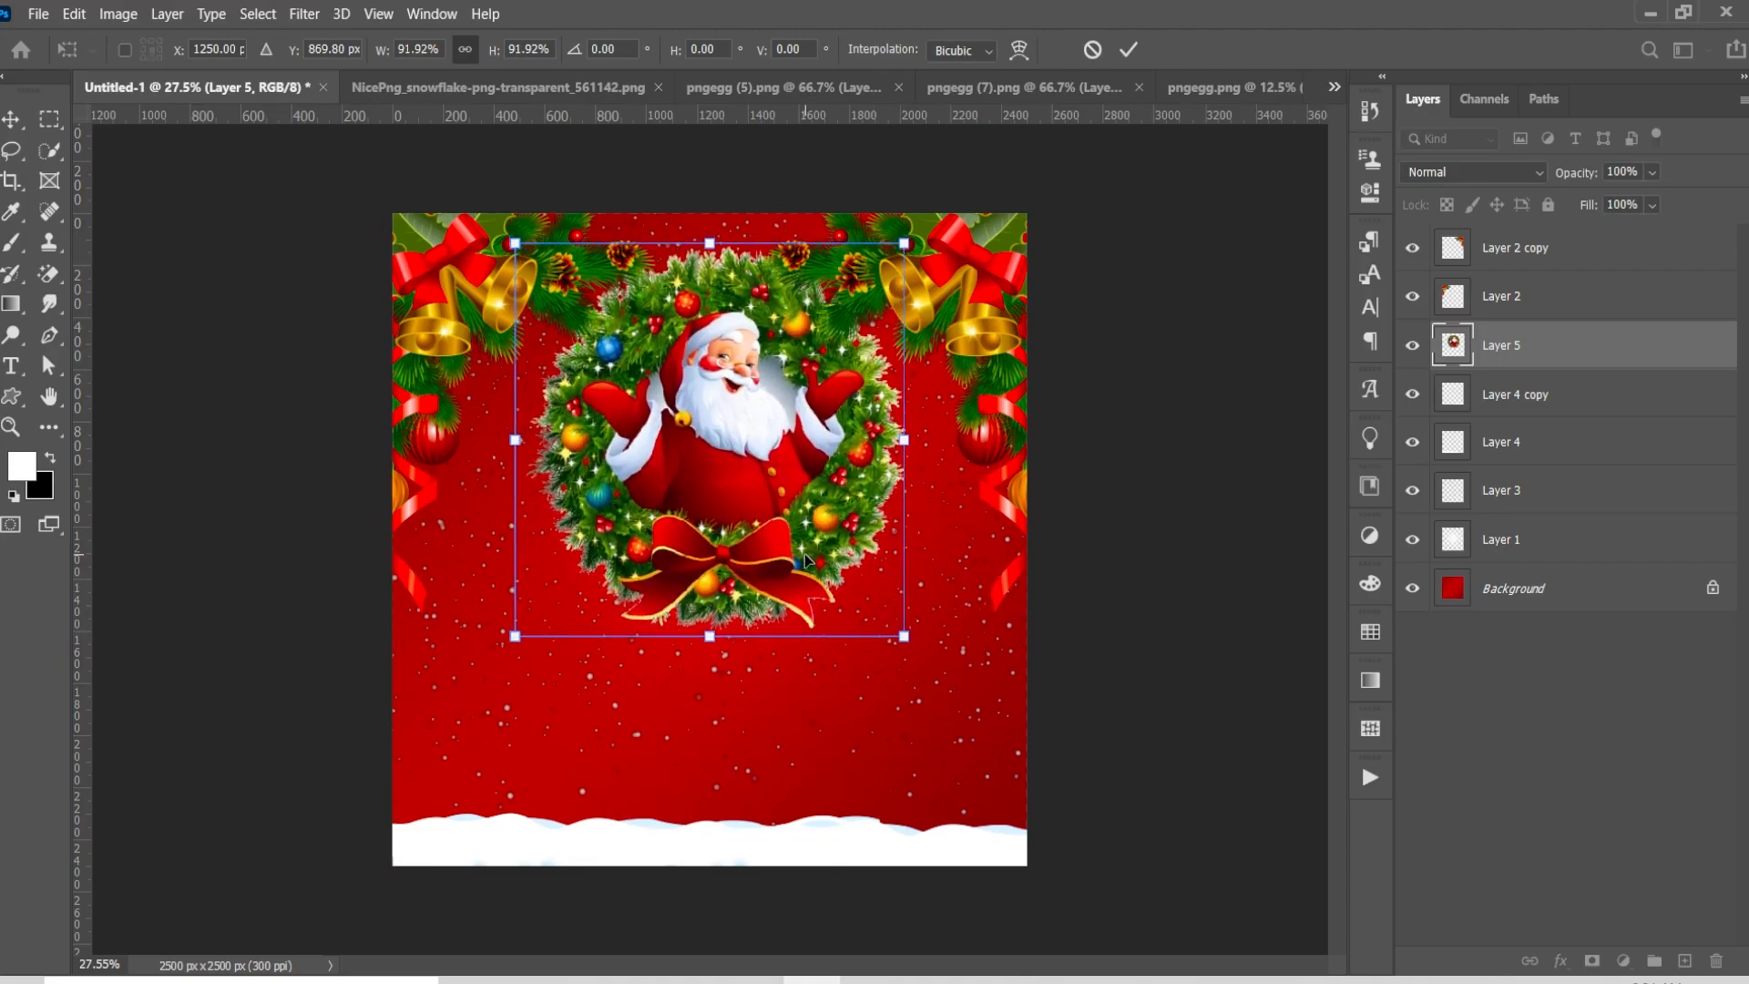
key(Left)
key(Left)
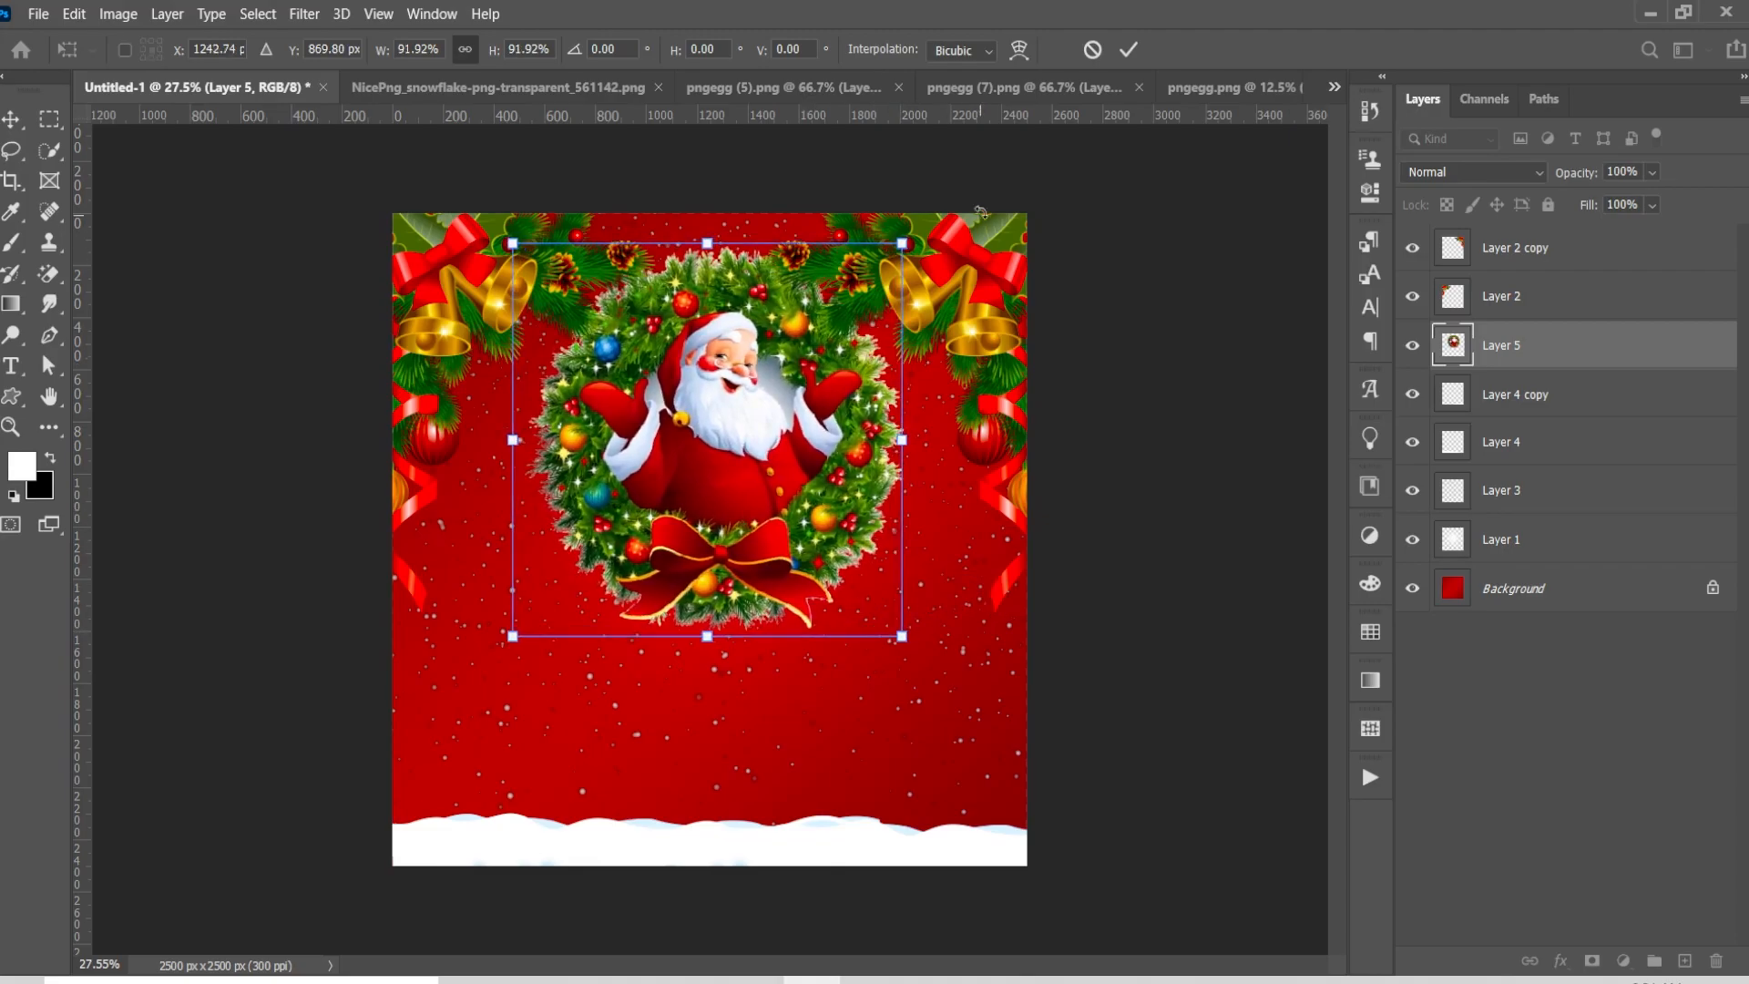
click(1130, 49)
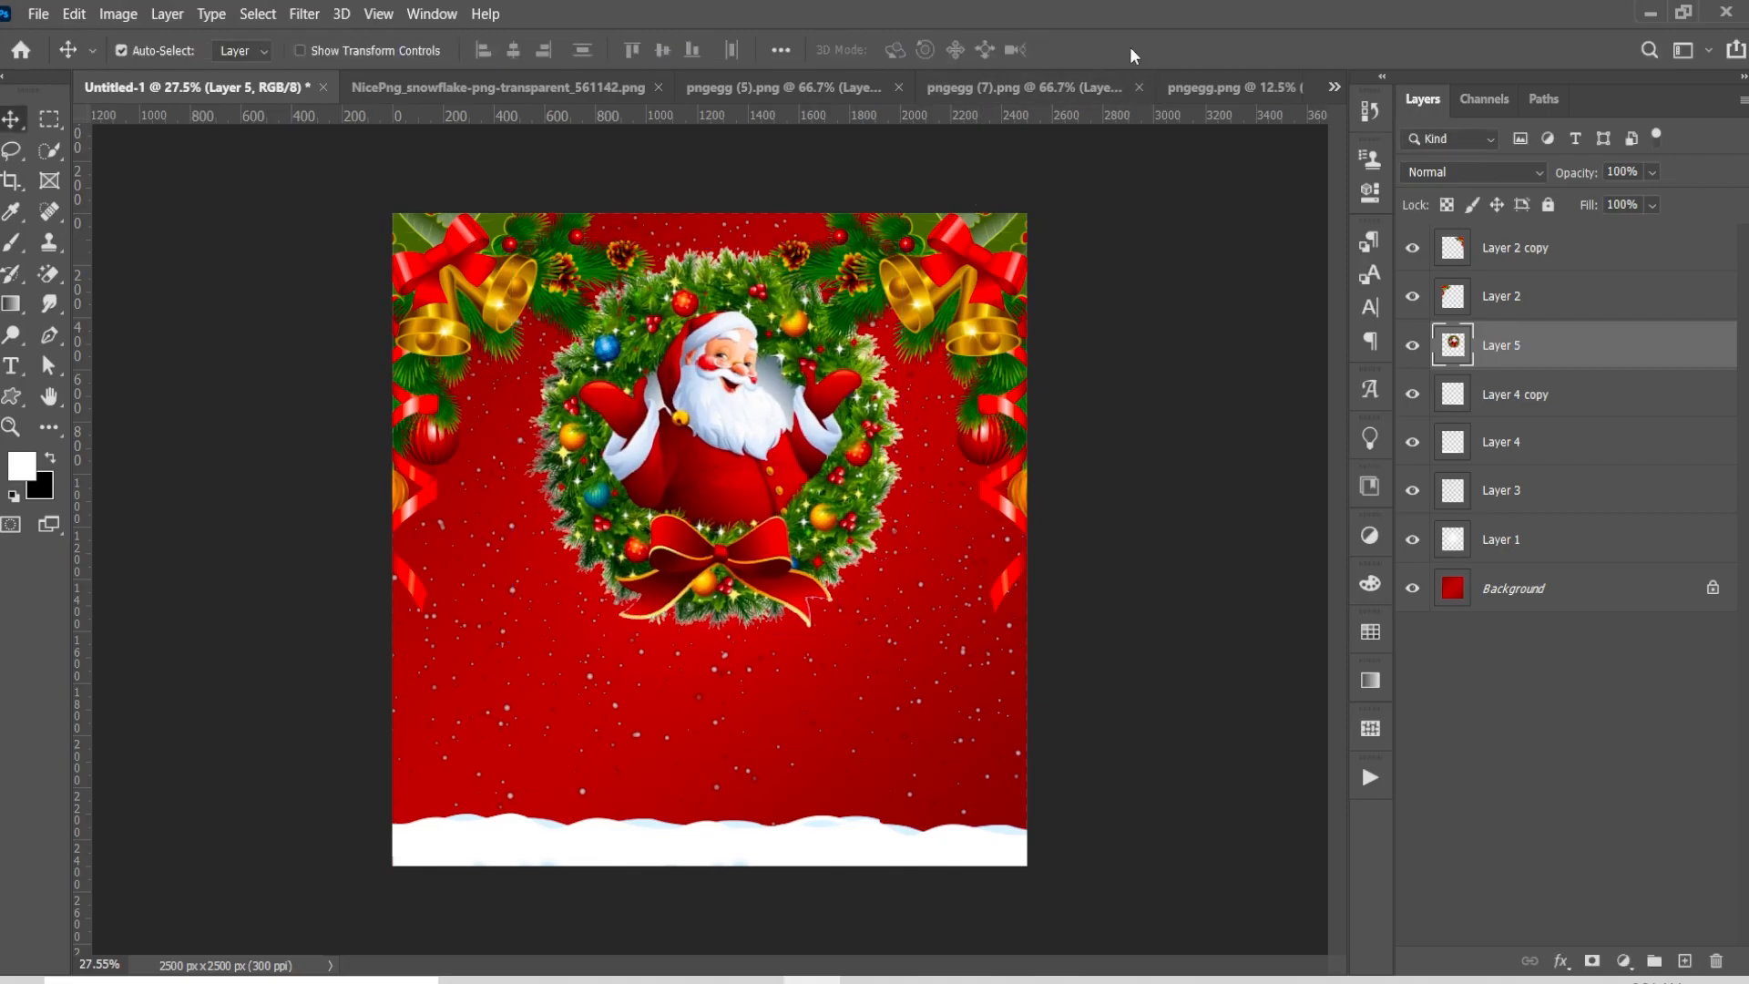
Add the white text "Merry" below the wreath in the Merry Christmas Flake font at 15 pt
key(t)
click(609, 681)
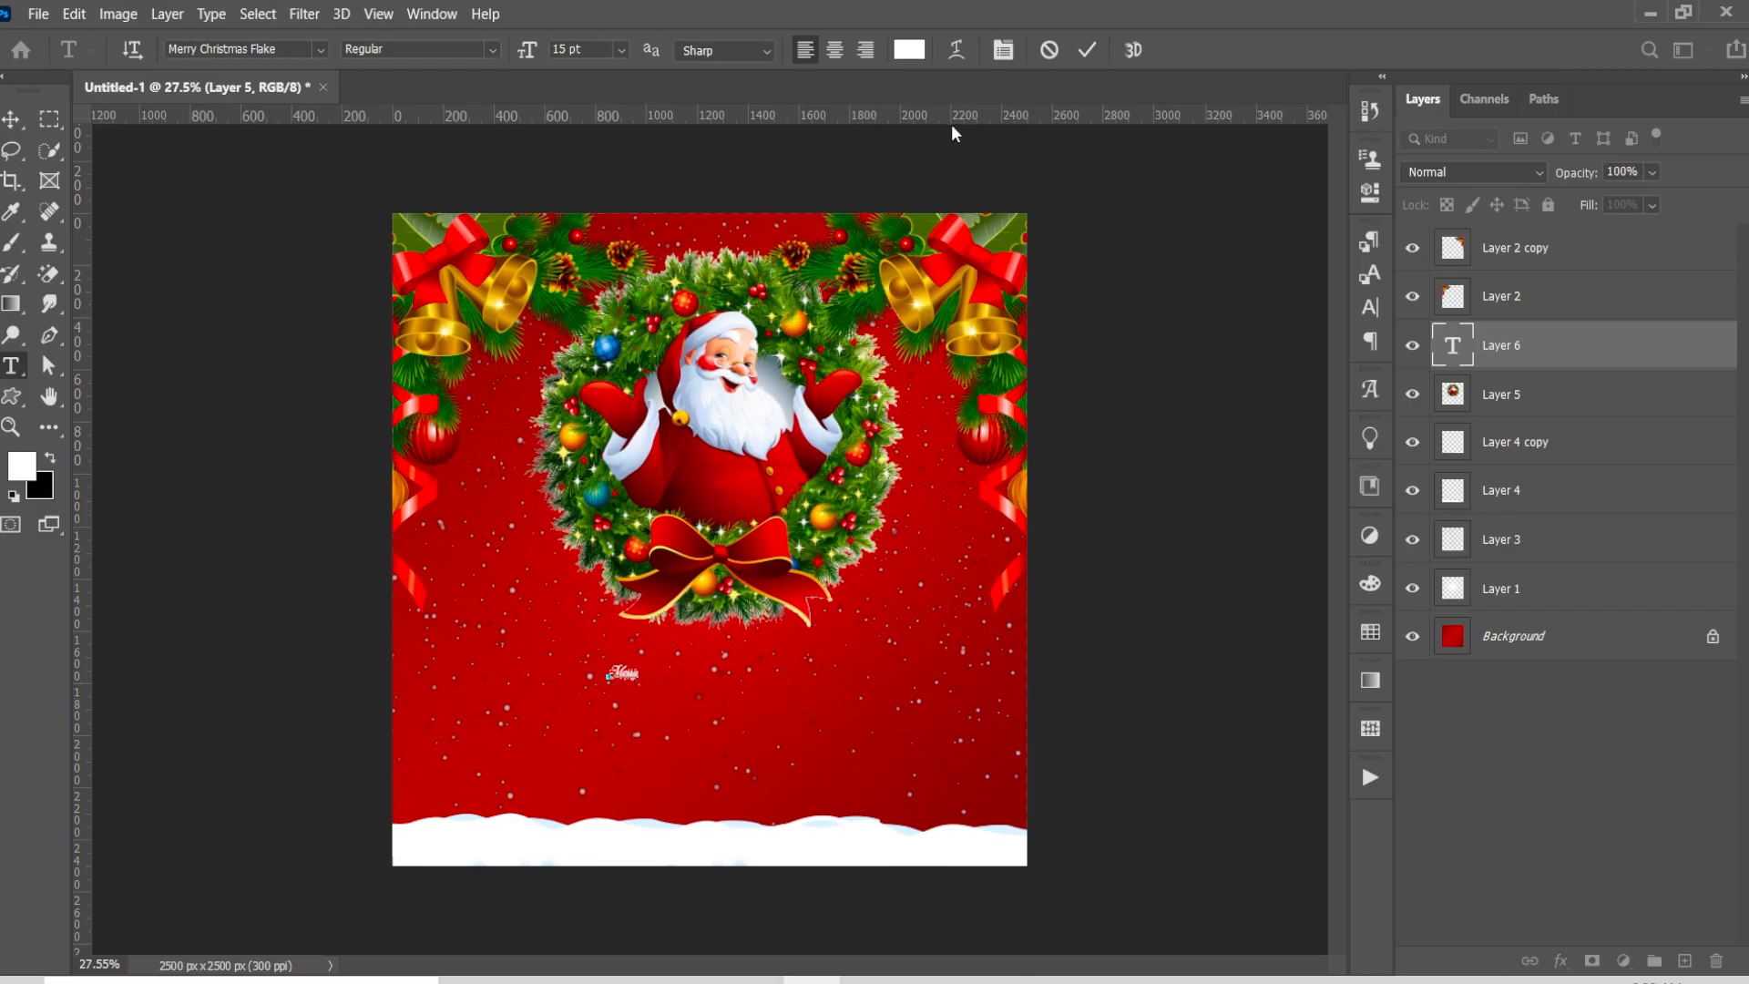
click(1088, 51)
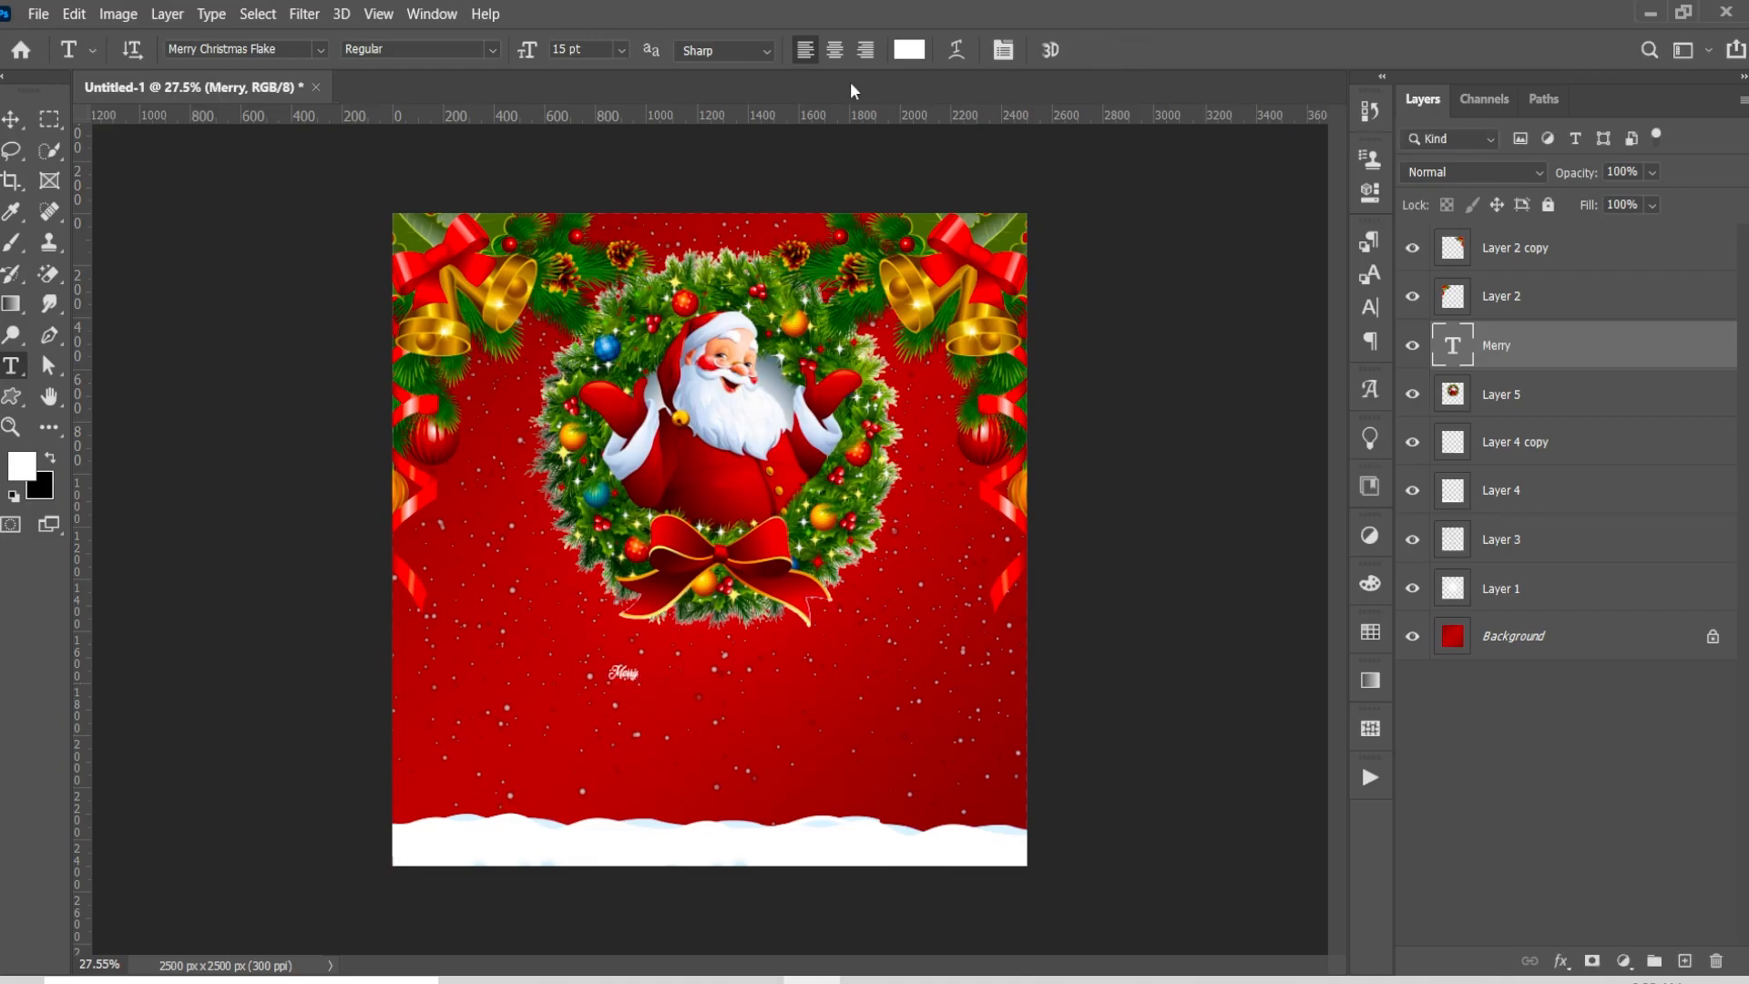
Enlarge the "Merry" text to about 524% wide and 406% high, and place it just under the wreath's bow
click(17, 127)
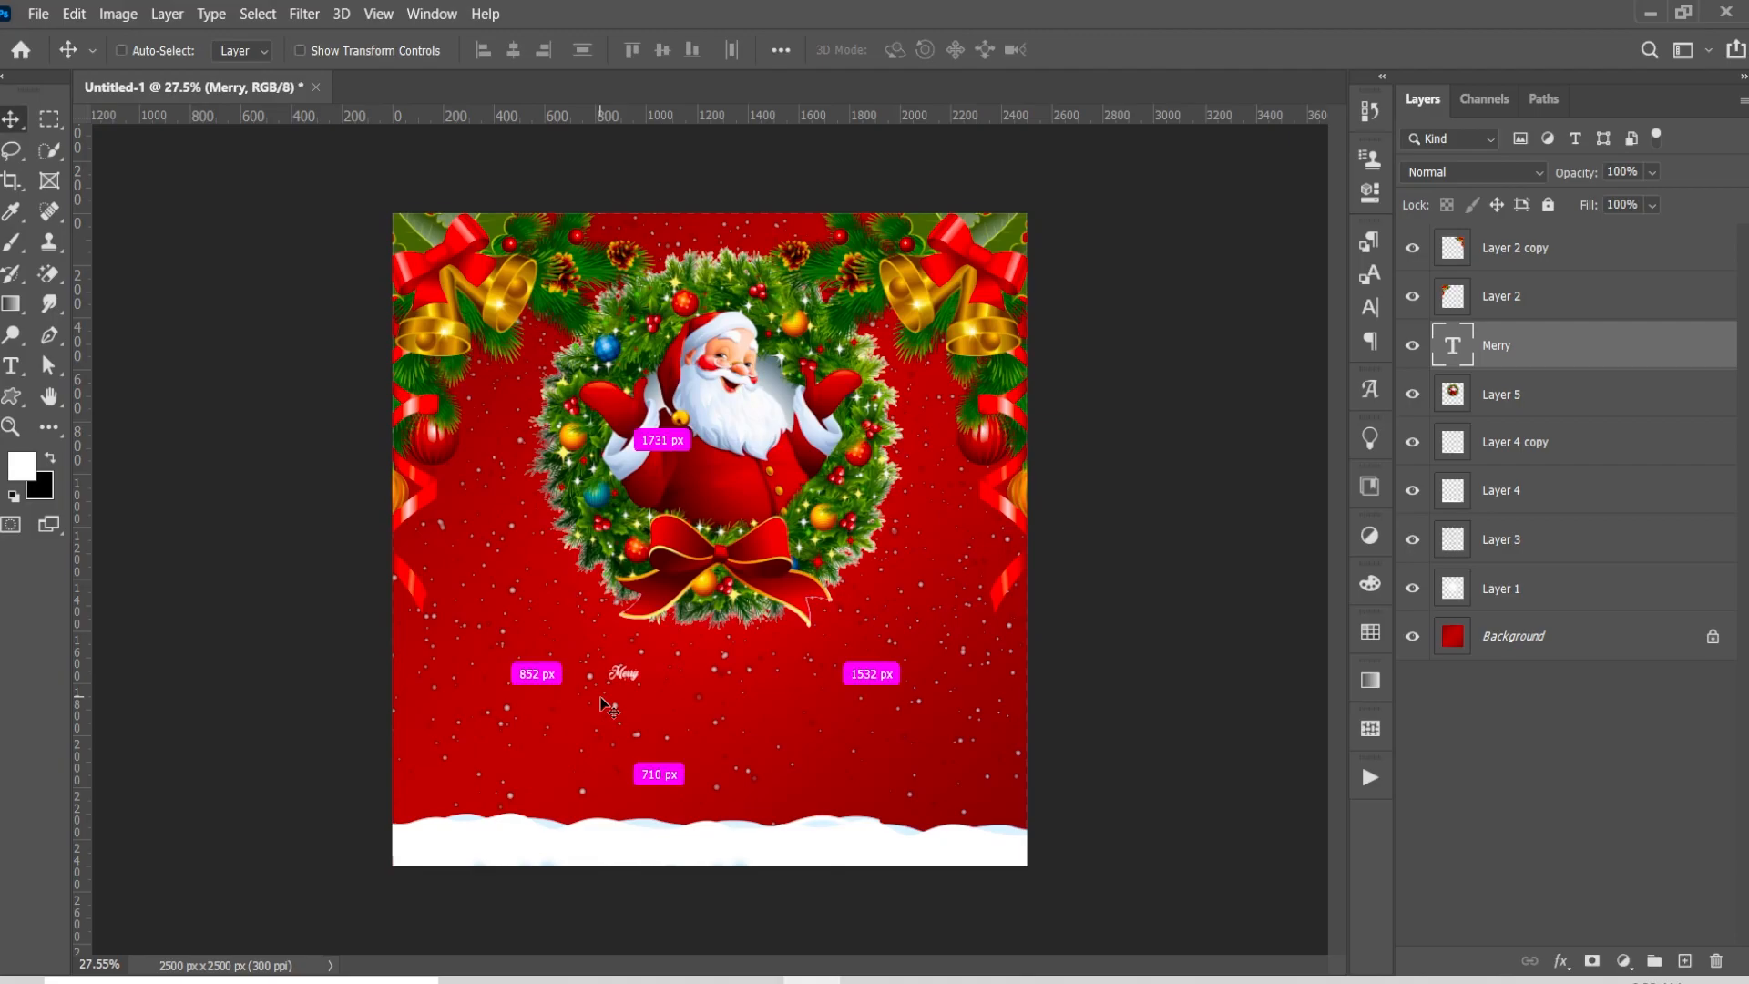
key(ctrl+t)
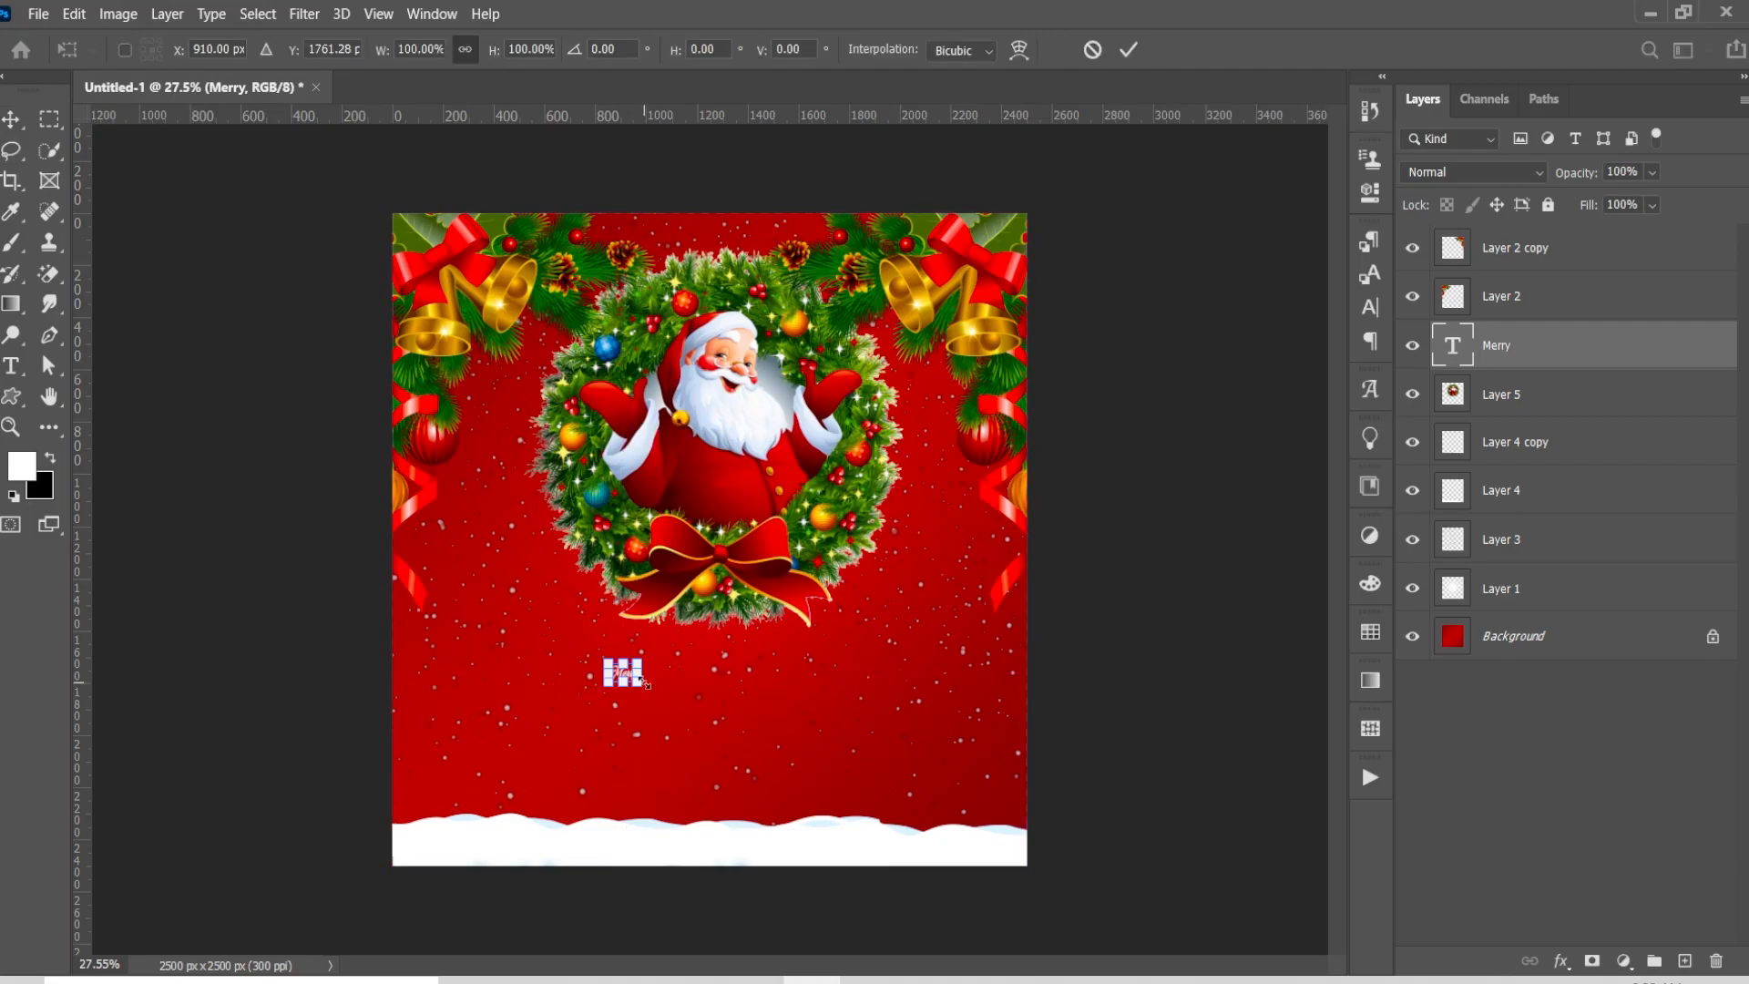
mouse_move(644, 684)
mouse_down()
mouse_move(700, 703)
mouse_move(695, 720)
mouse_move(625, 708)
mouse_up()
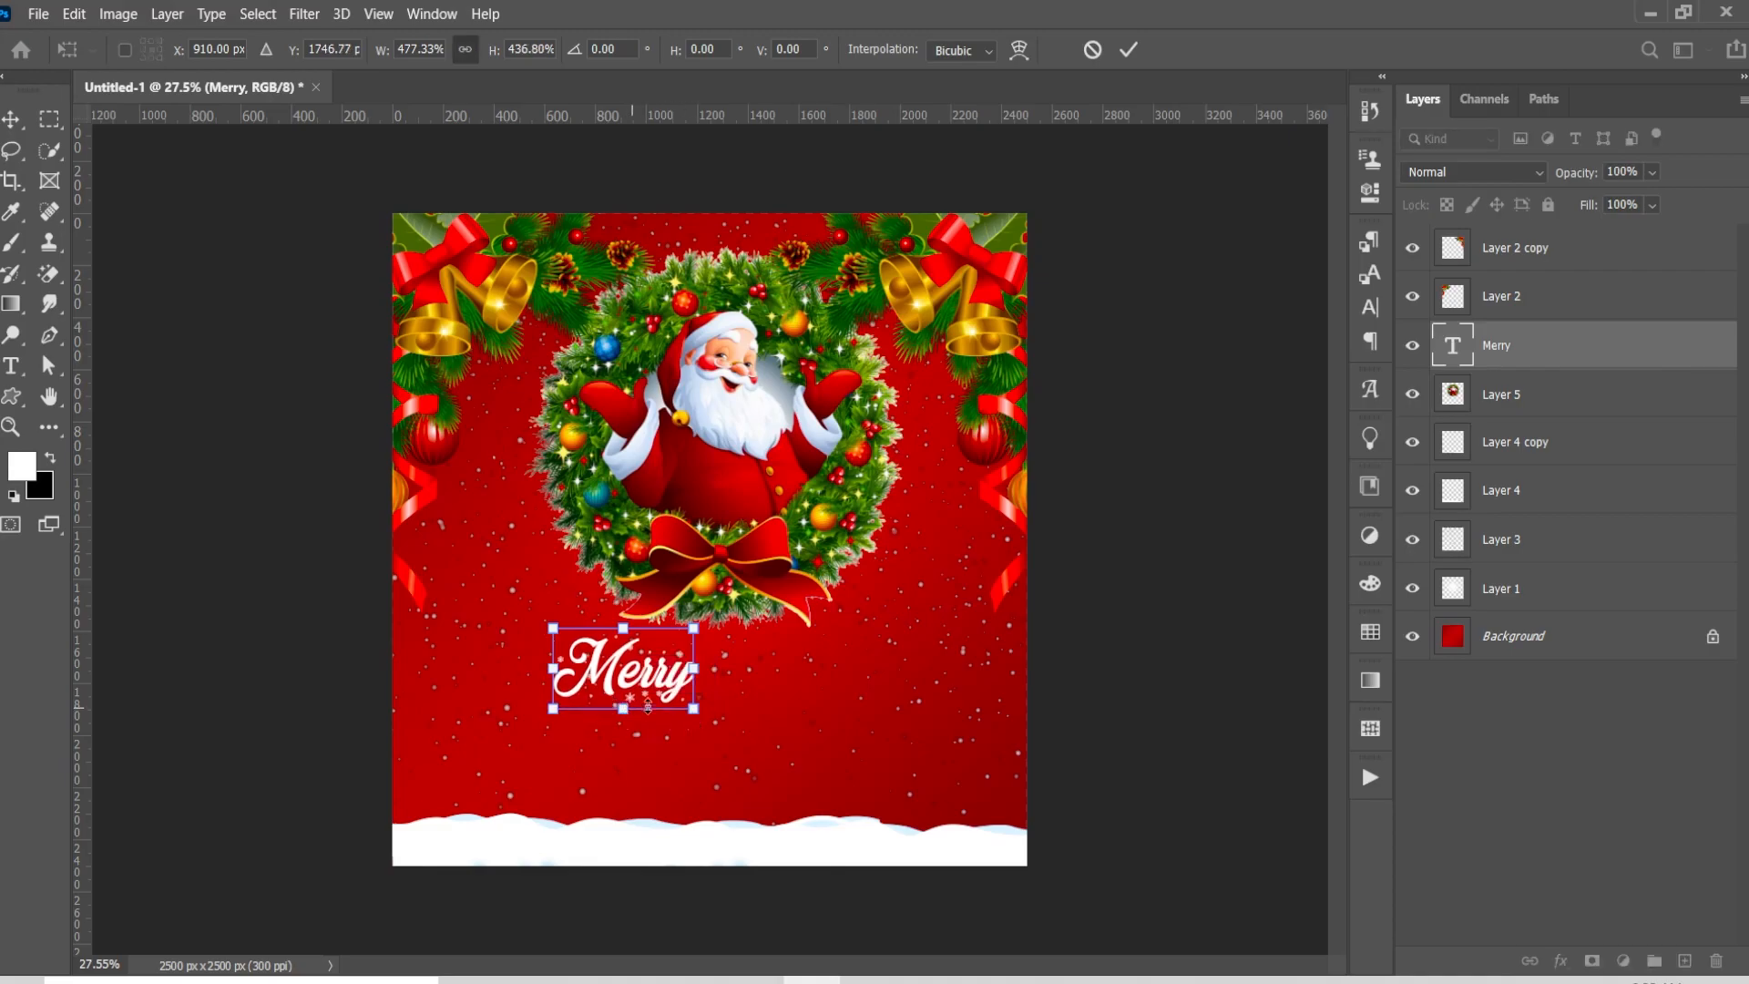
drag(698, 665, 707, 666)
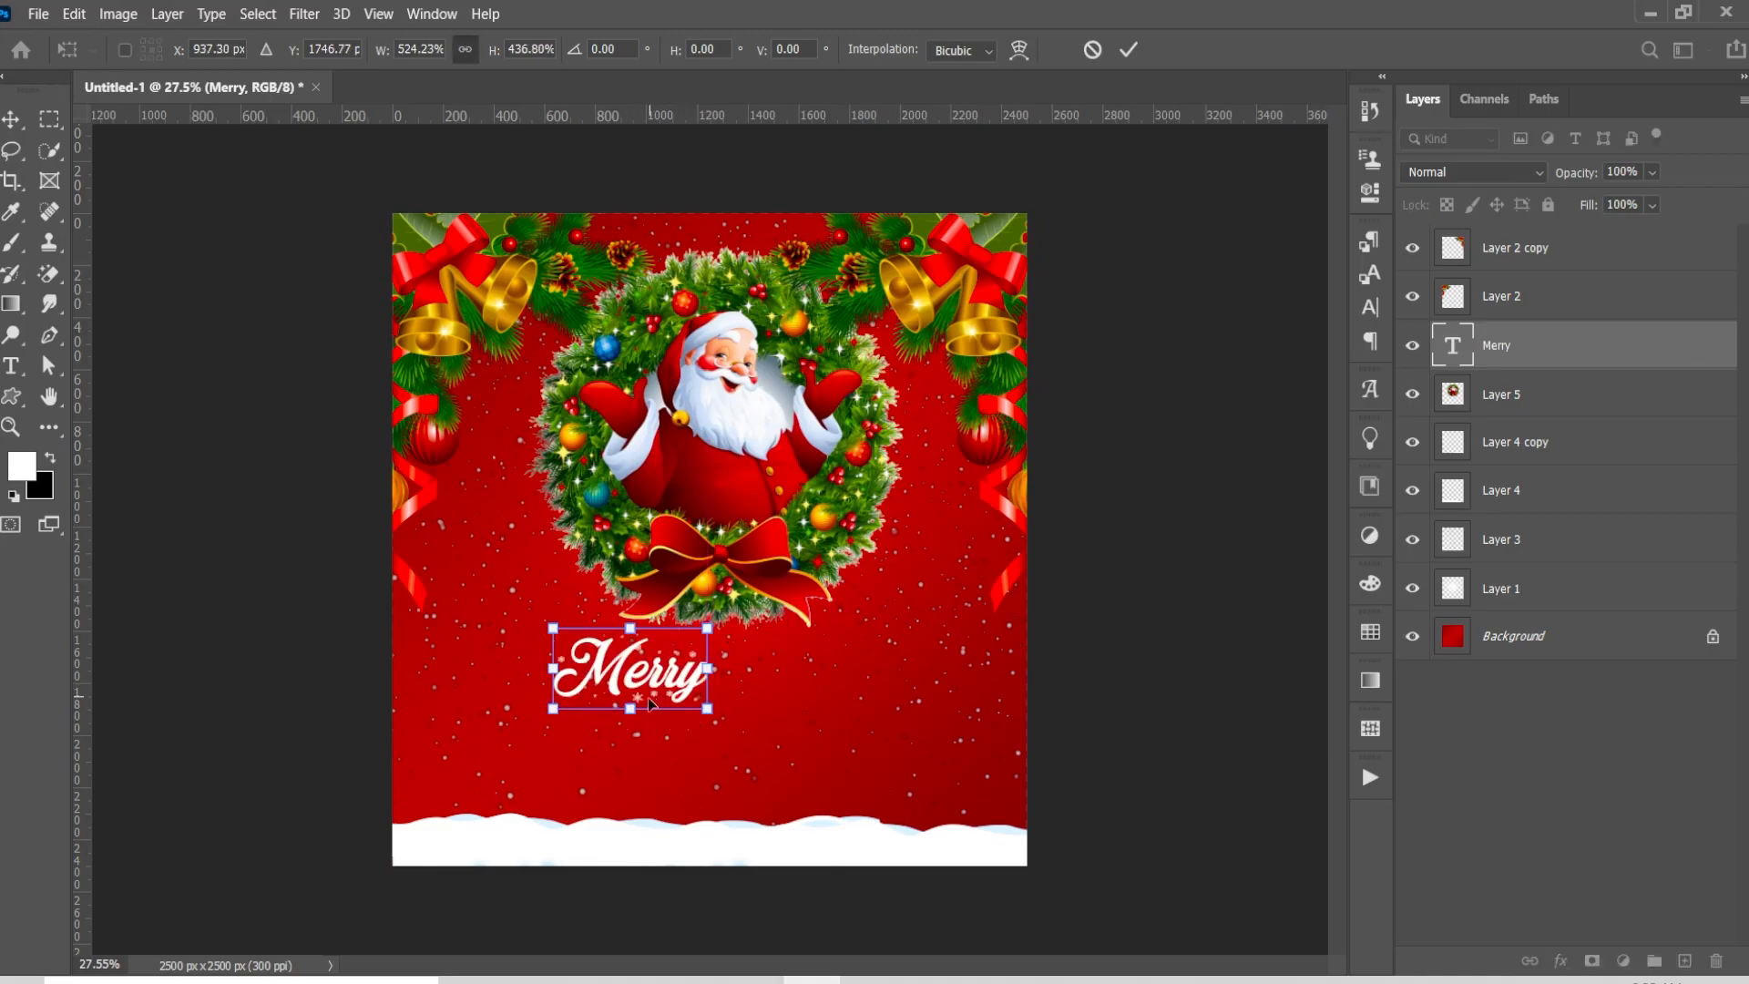
drag(631, 708, 719, 680)
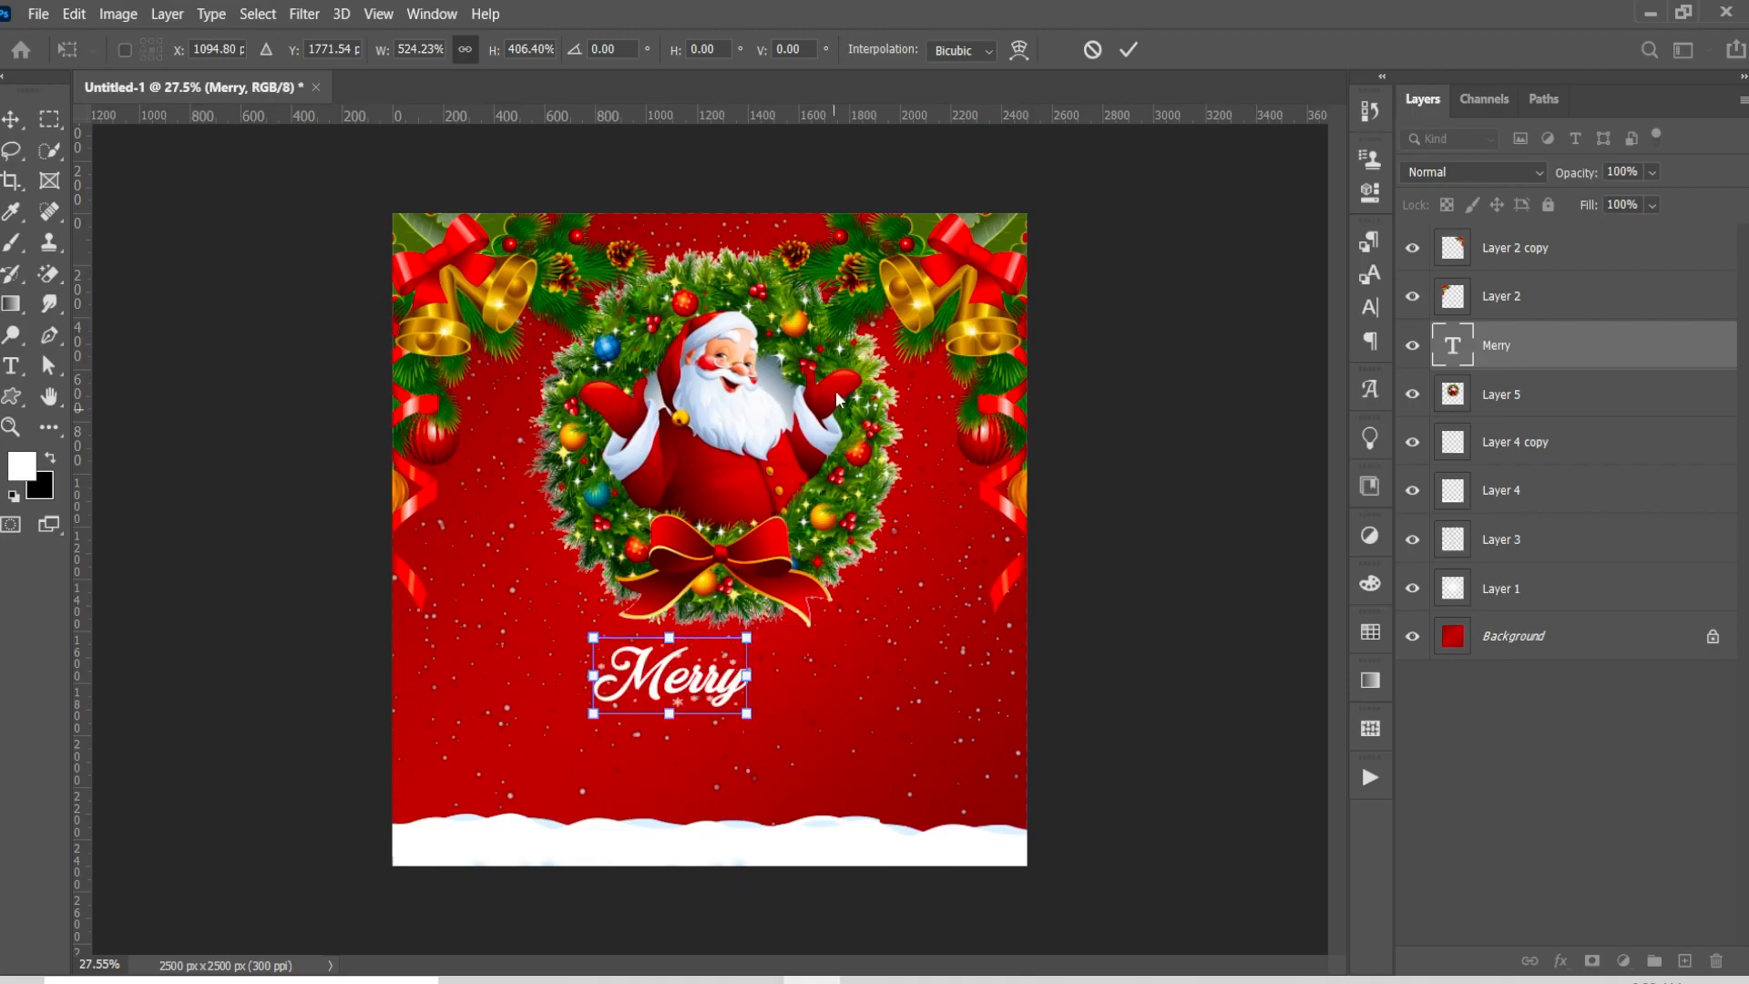
click(1129, 50)
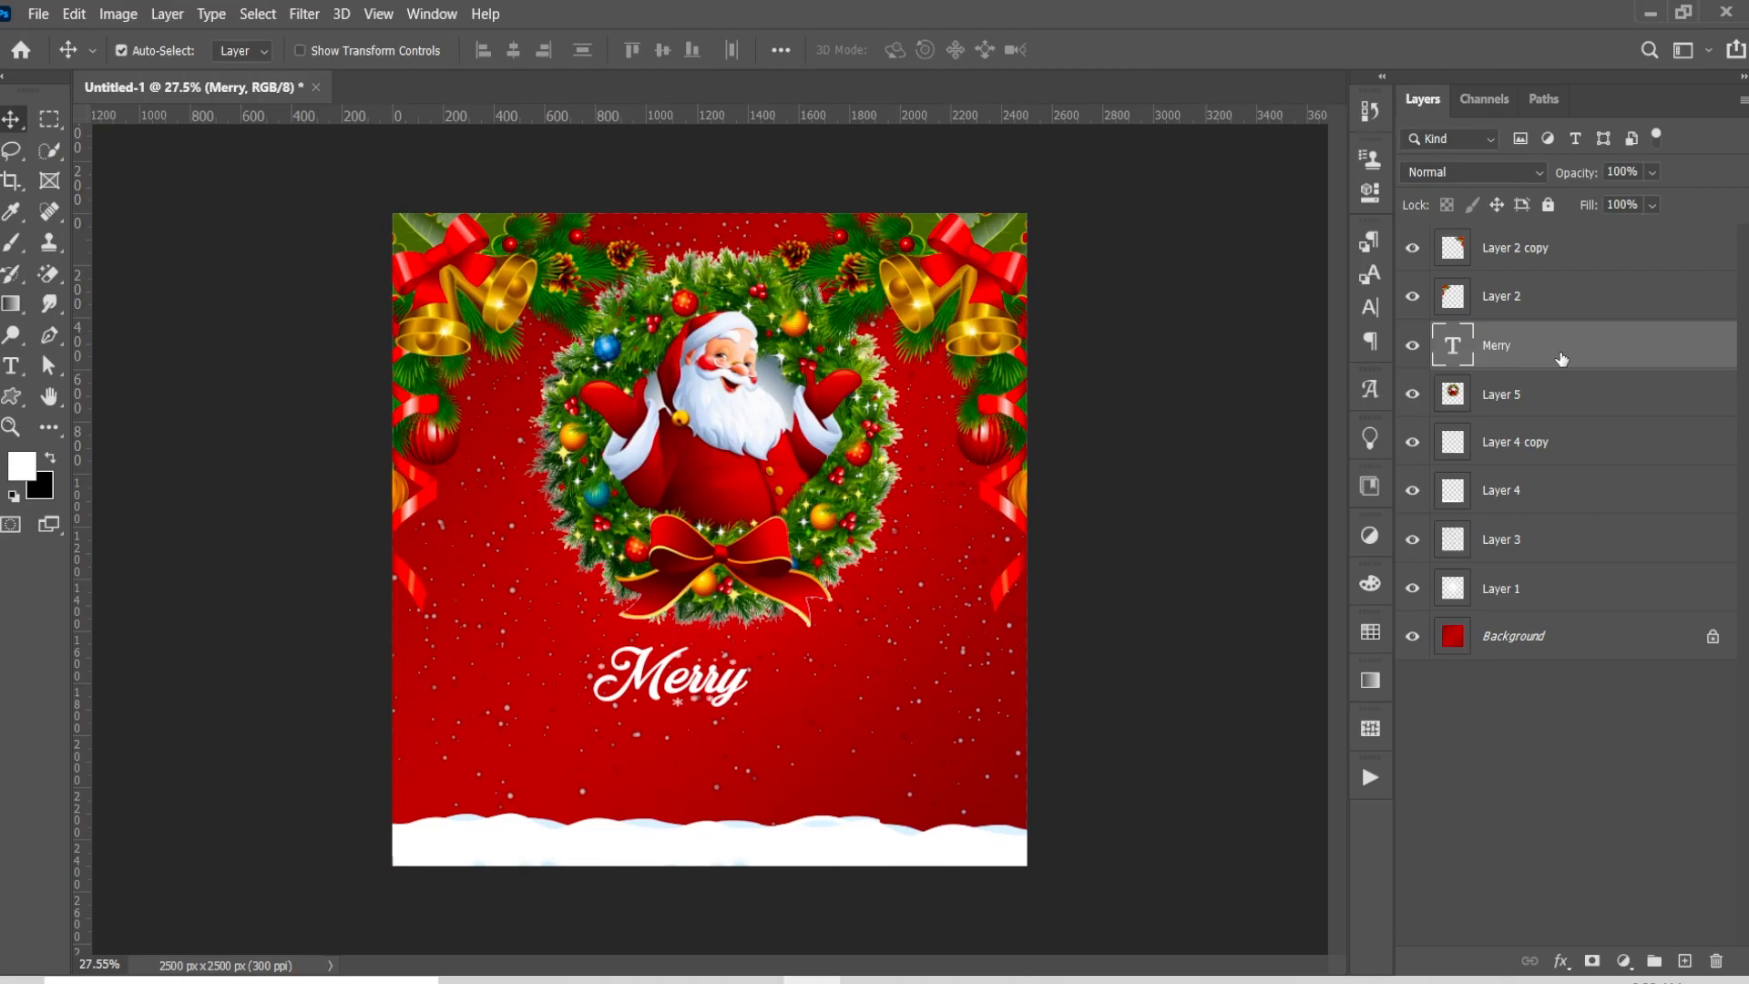
Move the Merry layer to the top of the stack and give it a drop shadow with 50% opacity, 10% spread and 30 px size
drag(1561, 358, 1562, 253)
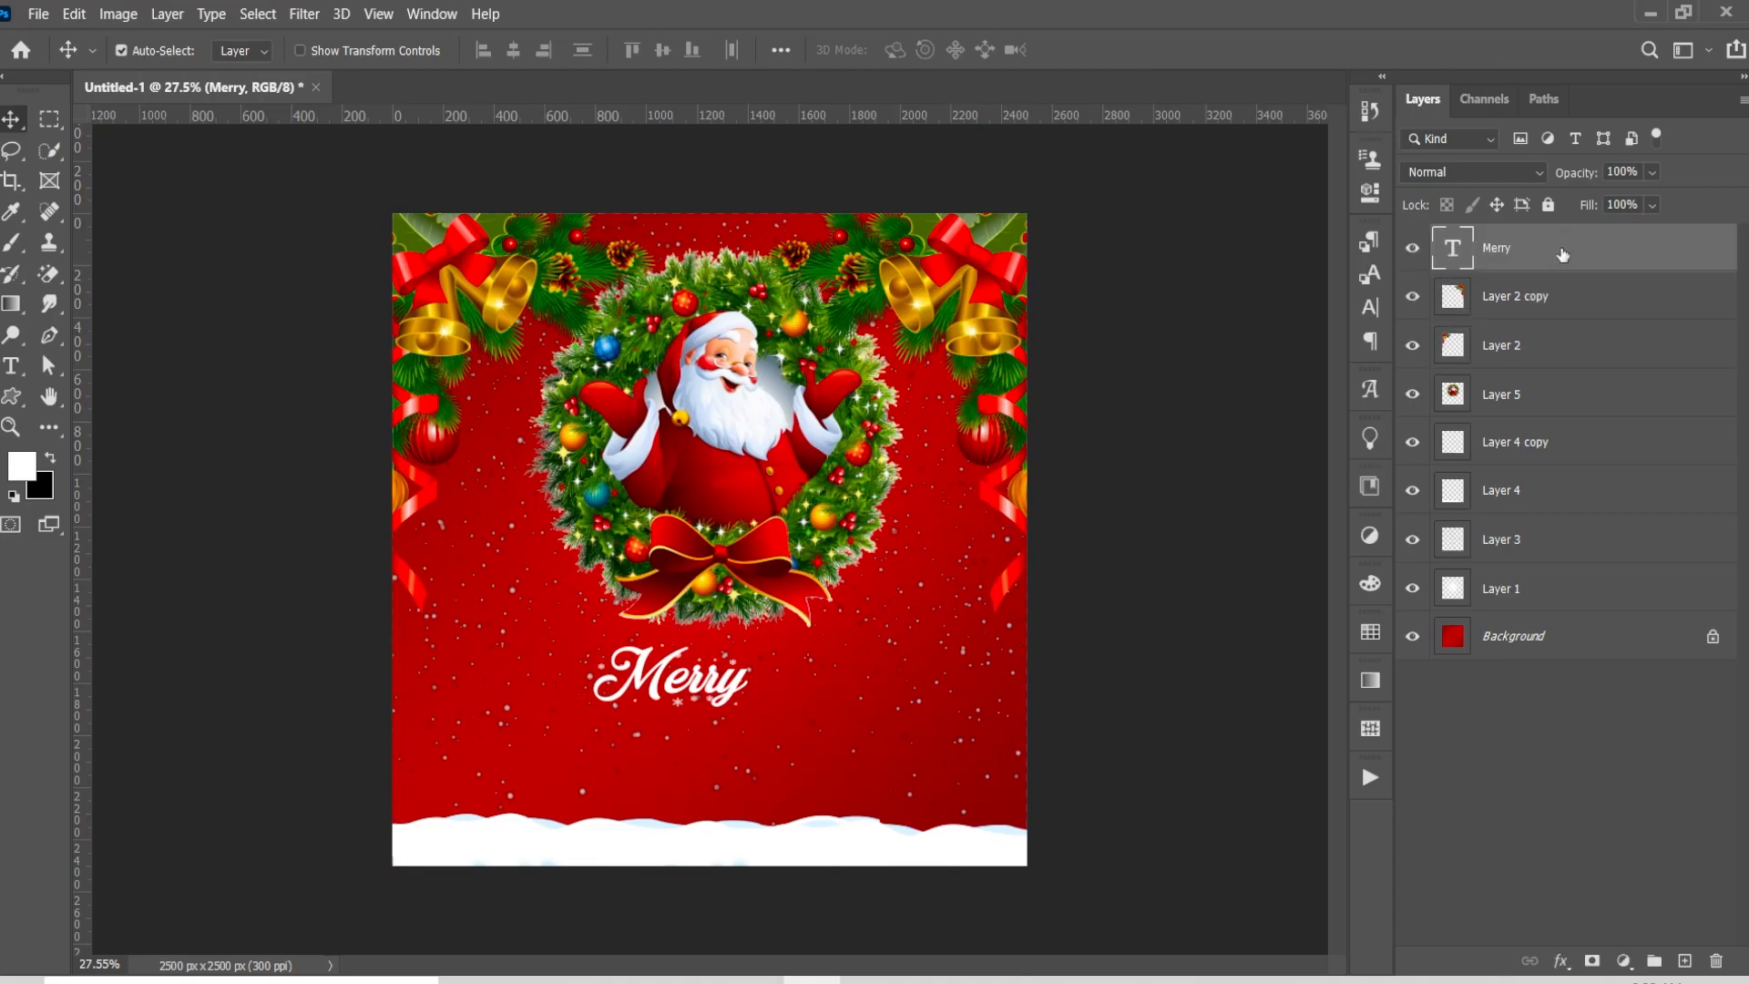
double_click(1567, 257)
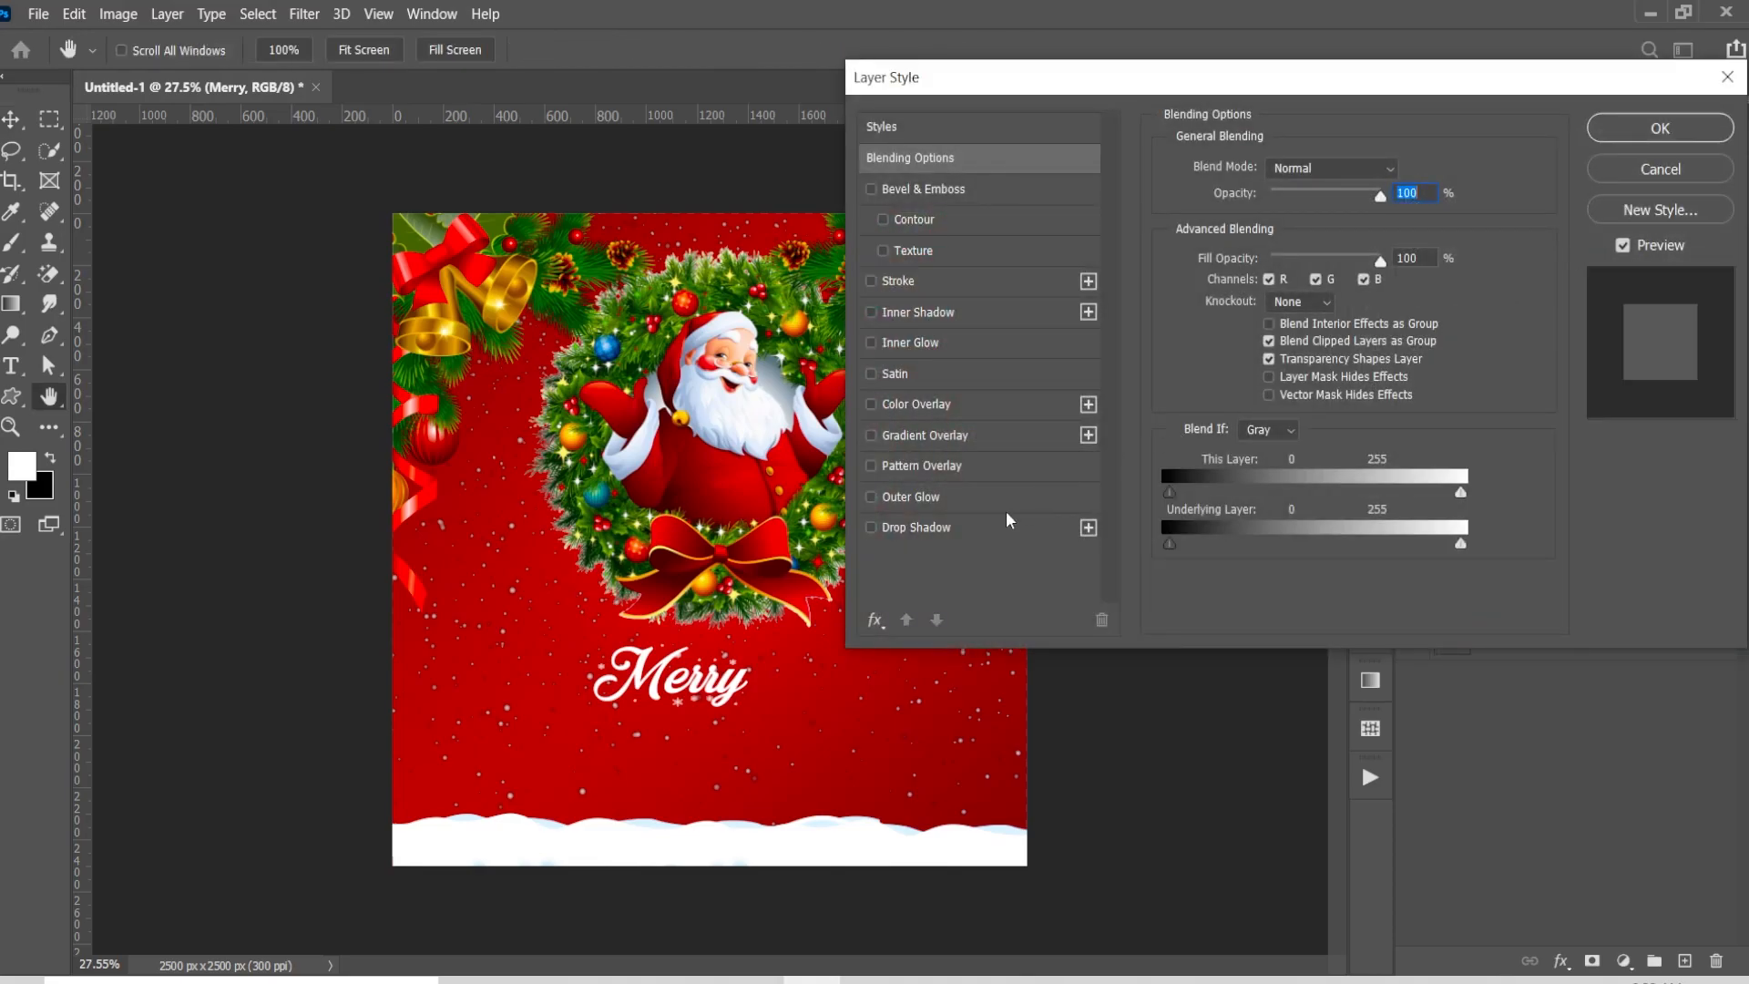
click(981, 529)
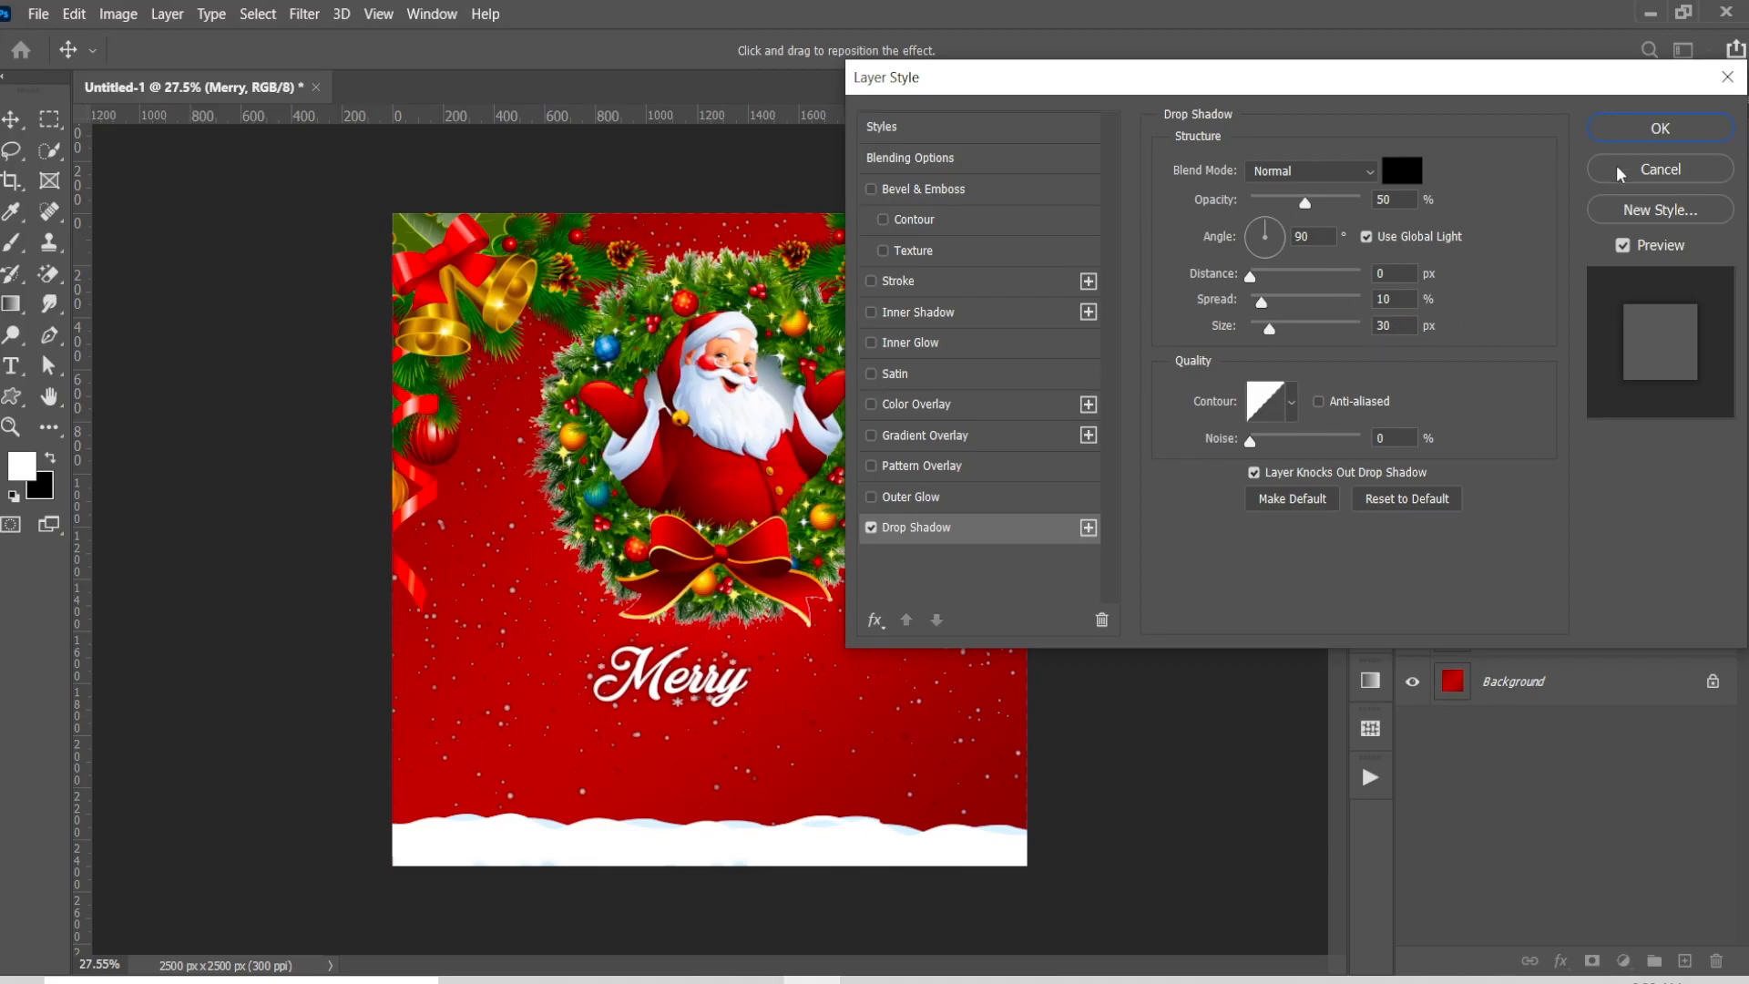
click(1633, 138)
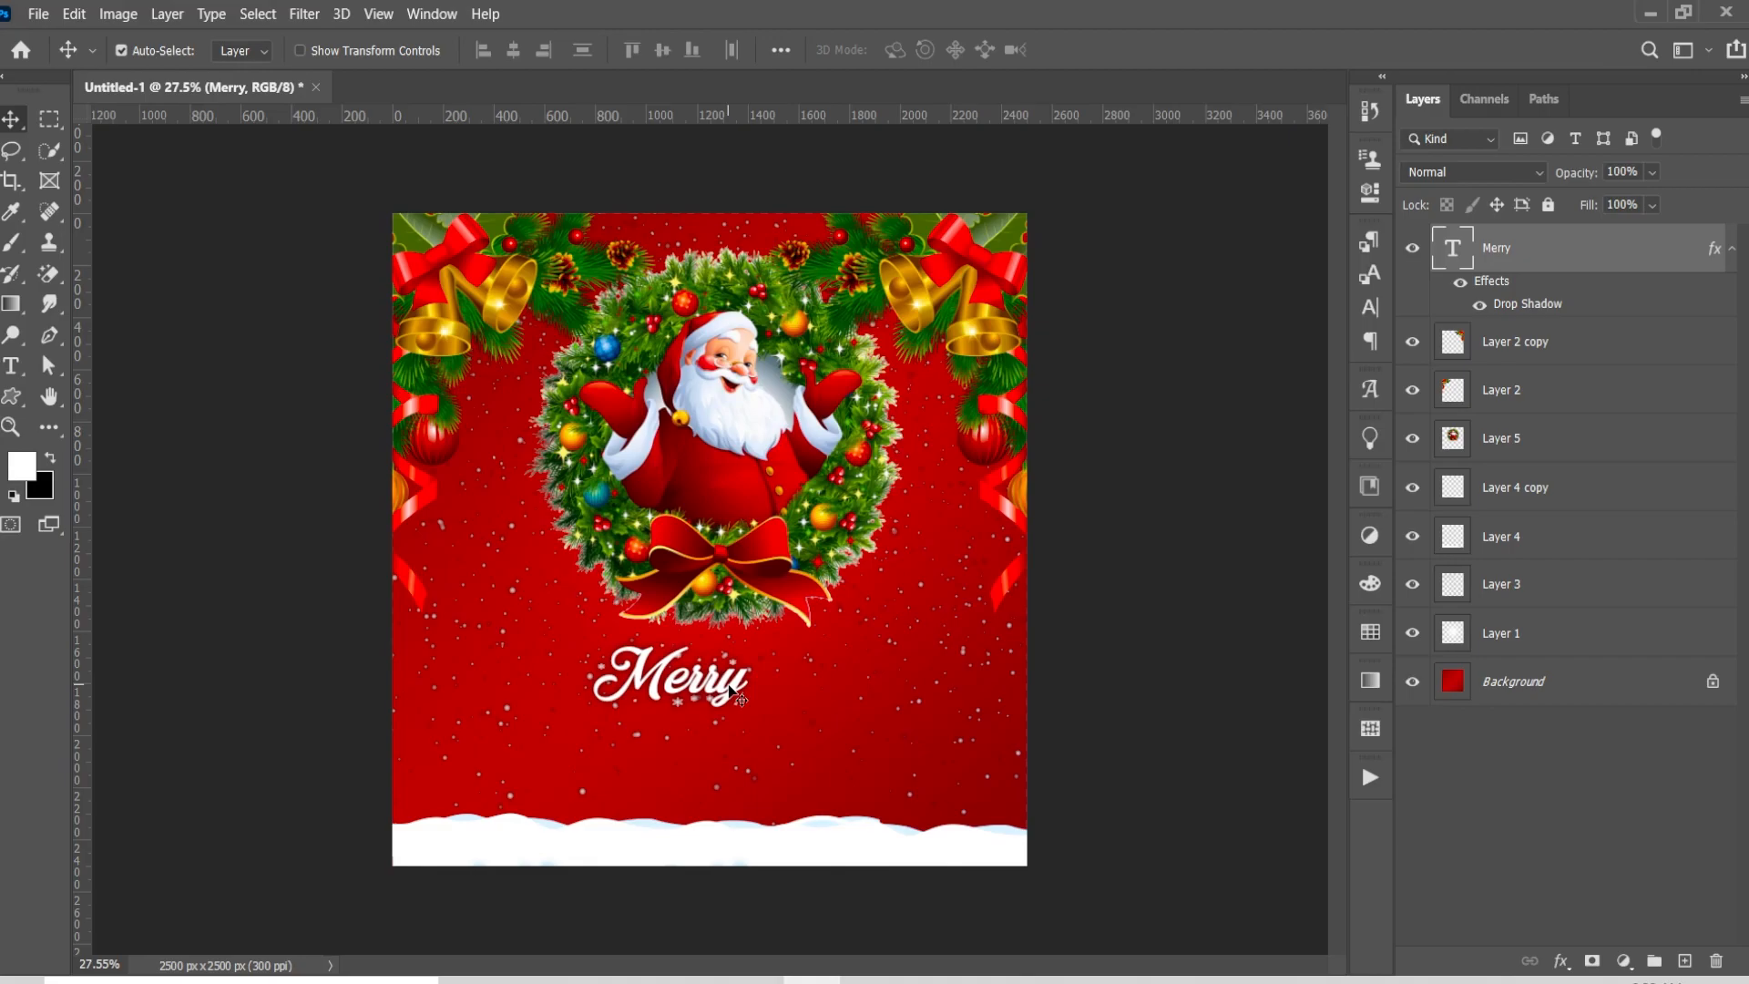
Duplicate the "Merry" text directly beneath the original and change the copy's wording to "Christmas"
drag(733, 695, 726, 766)
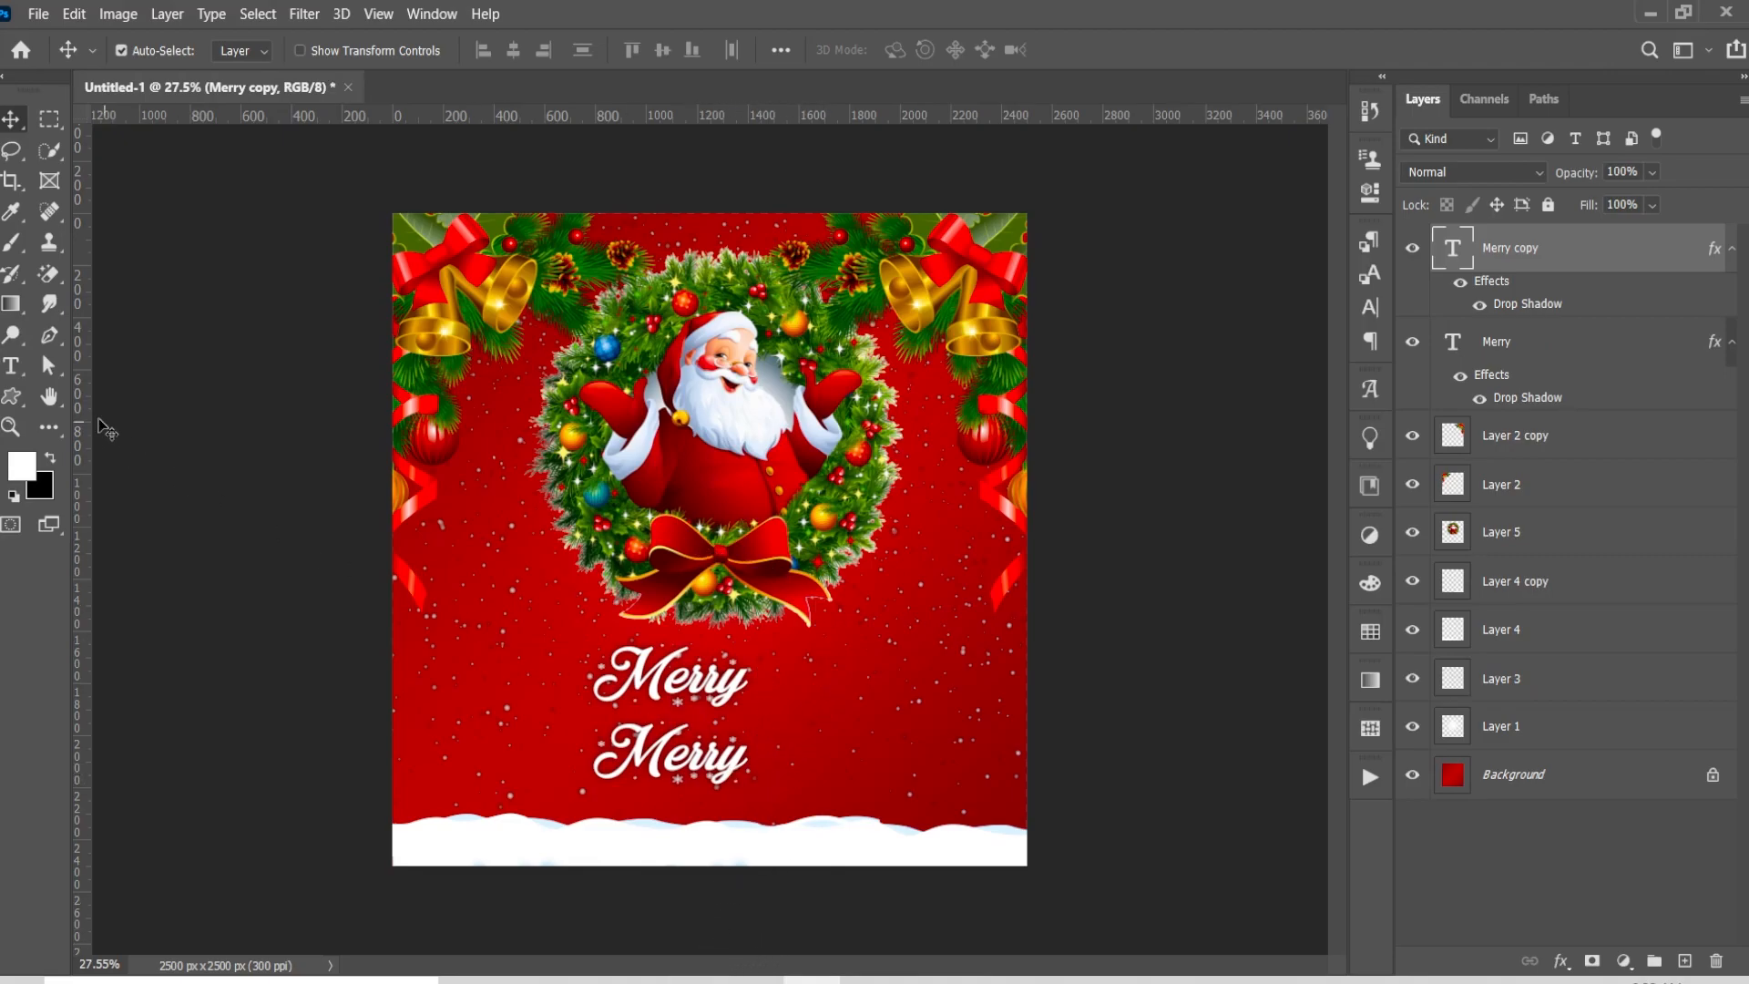
click(11, 365)
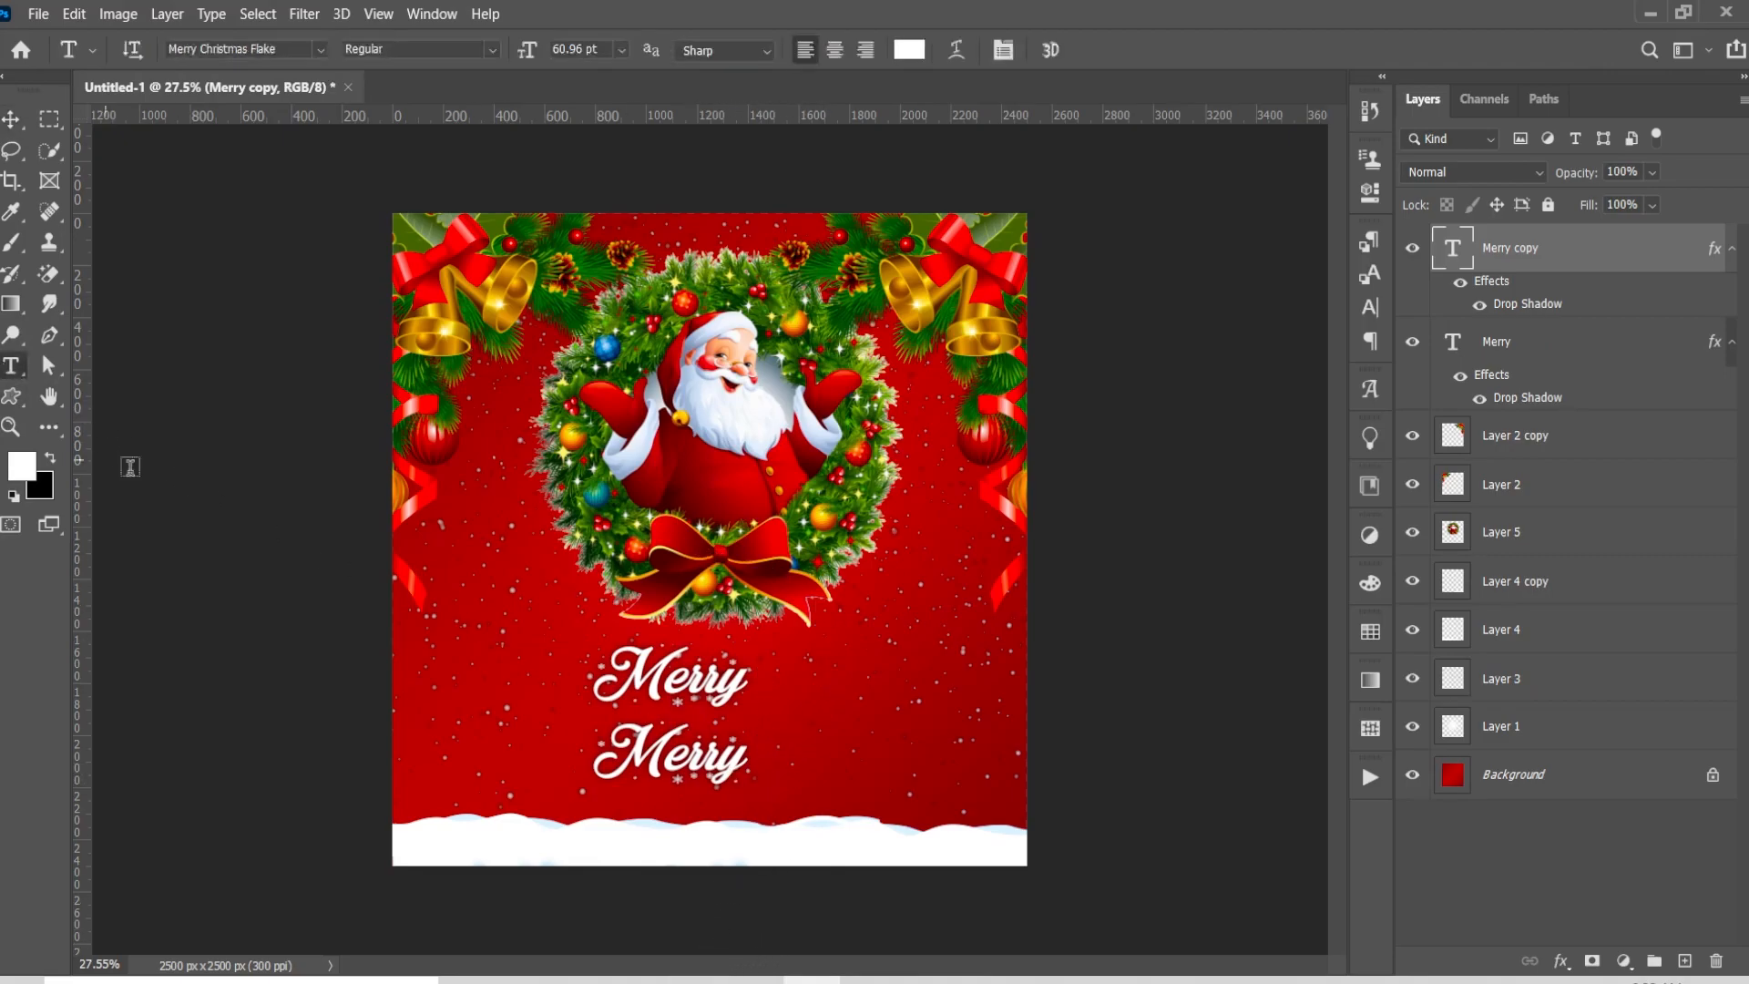
click(749, 760)
key(BackSpace)
key(BackSpace)
key(BackSpace)
key(BackSpace)
key(BackSpace)
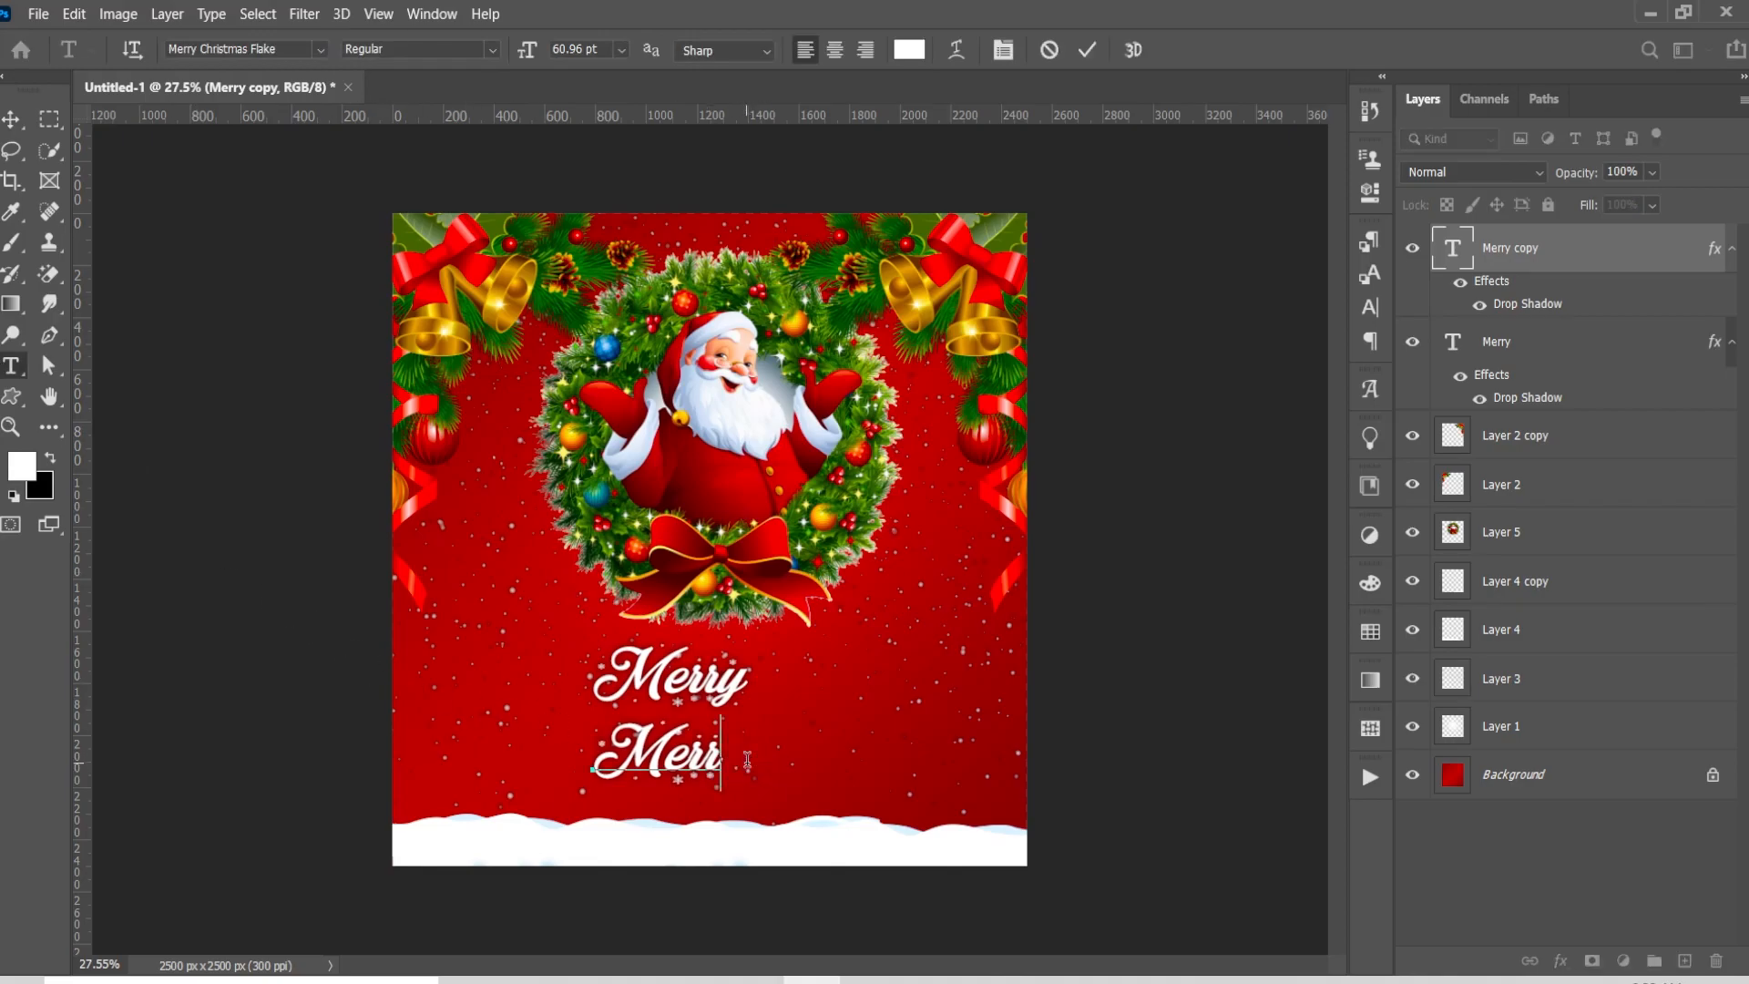
text(Christmas)
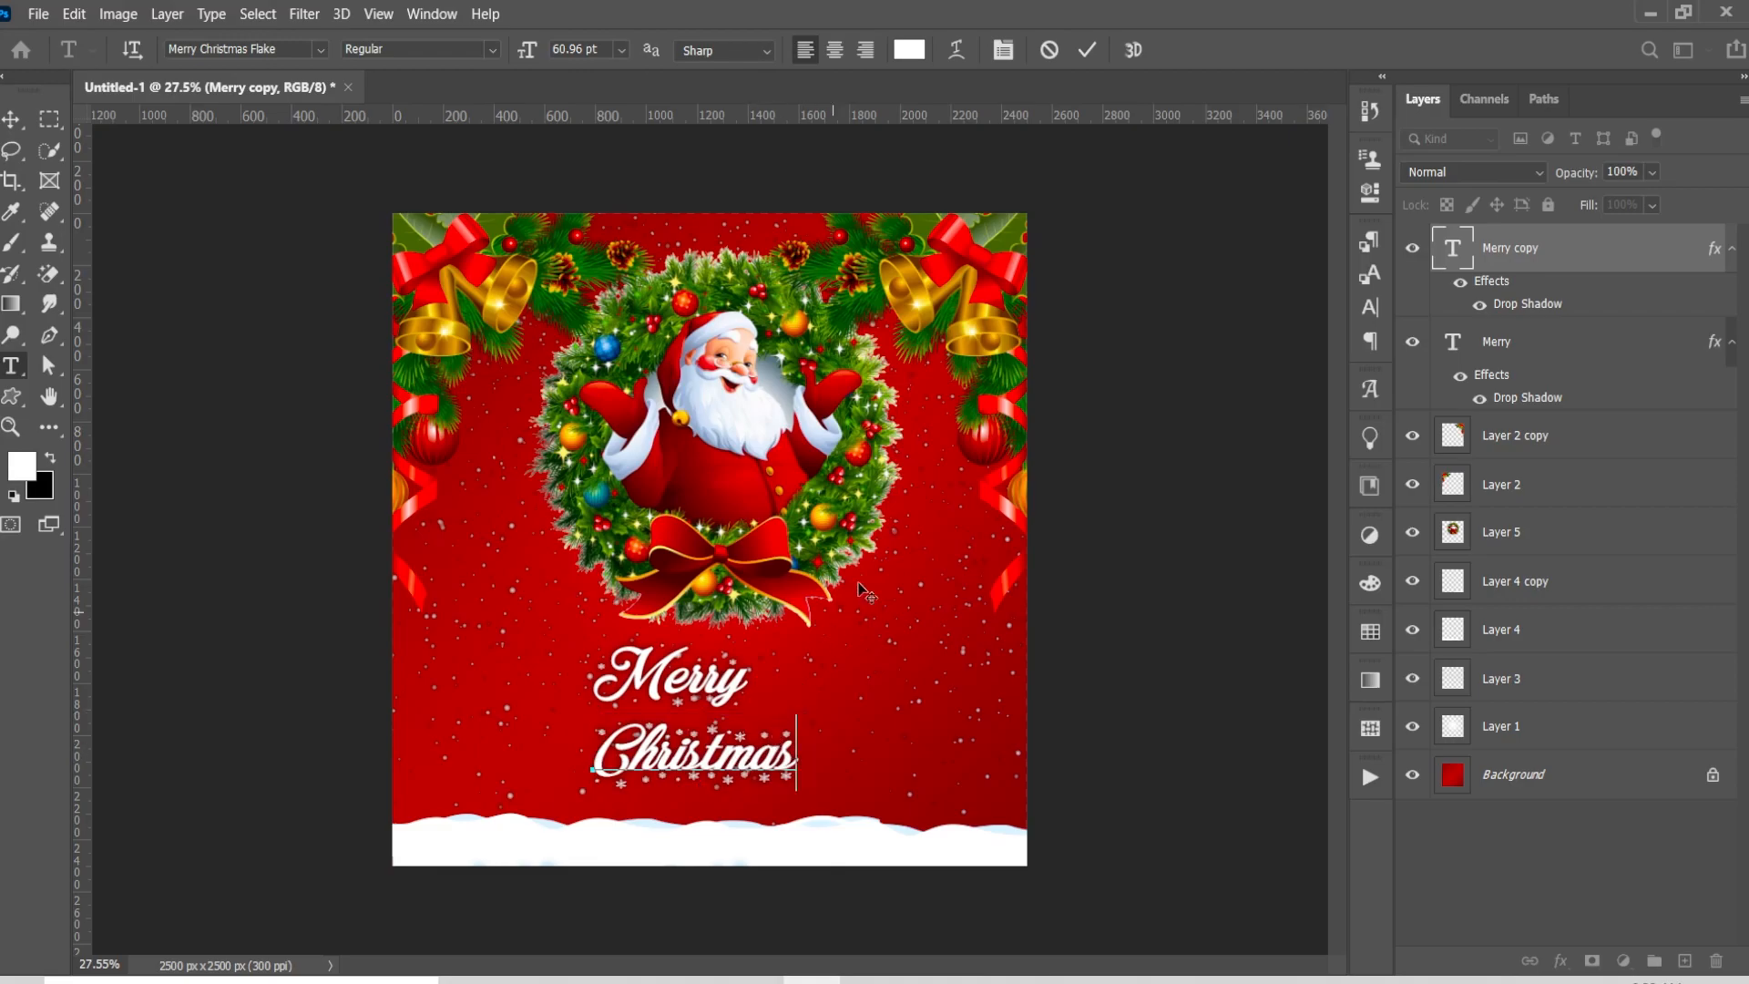
click(1087, 49)
click(11, 120)
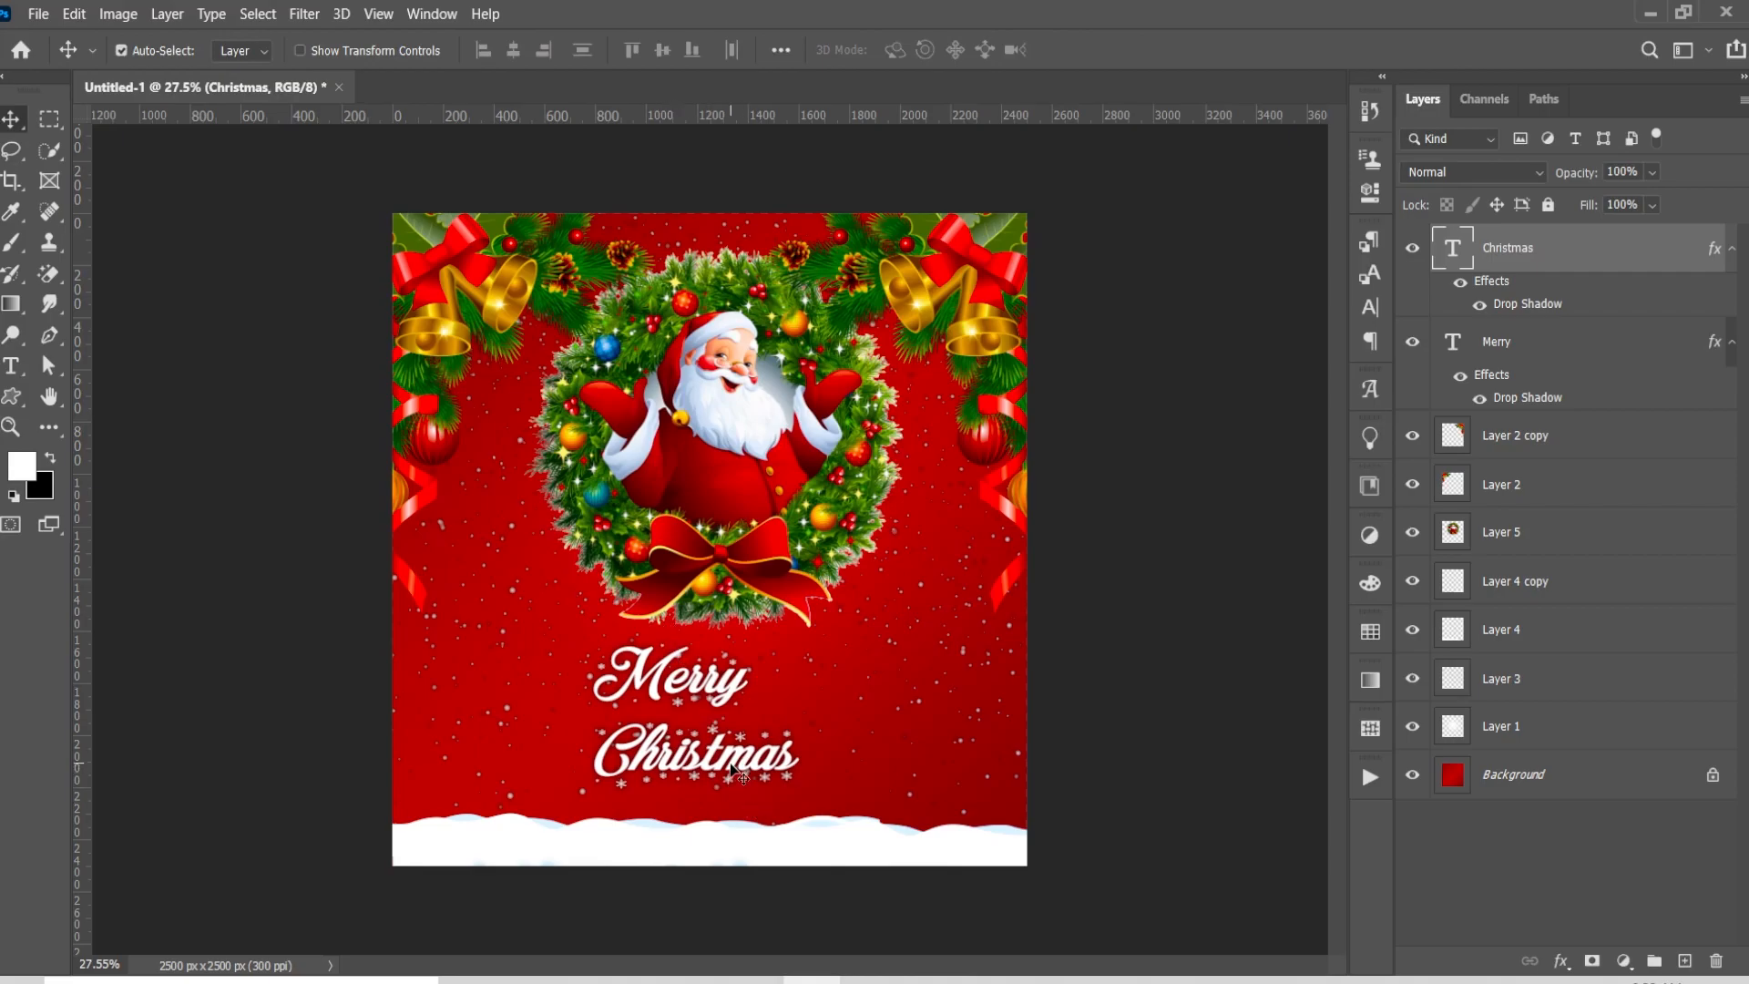
Enlarge the "Christmas" text to about 126% wide and 129% high, and shift it slightly right so it sits staggered below "Merry"
key(ctrl+t)
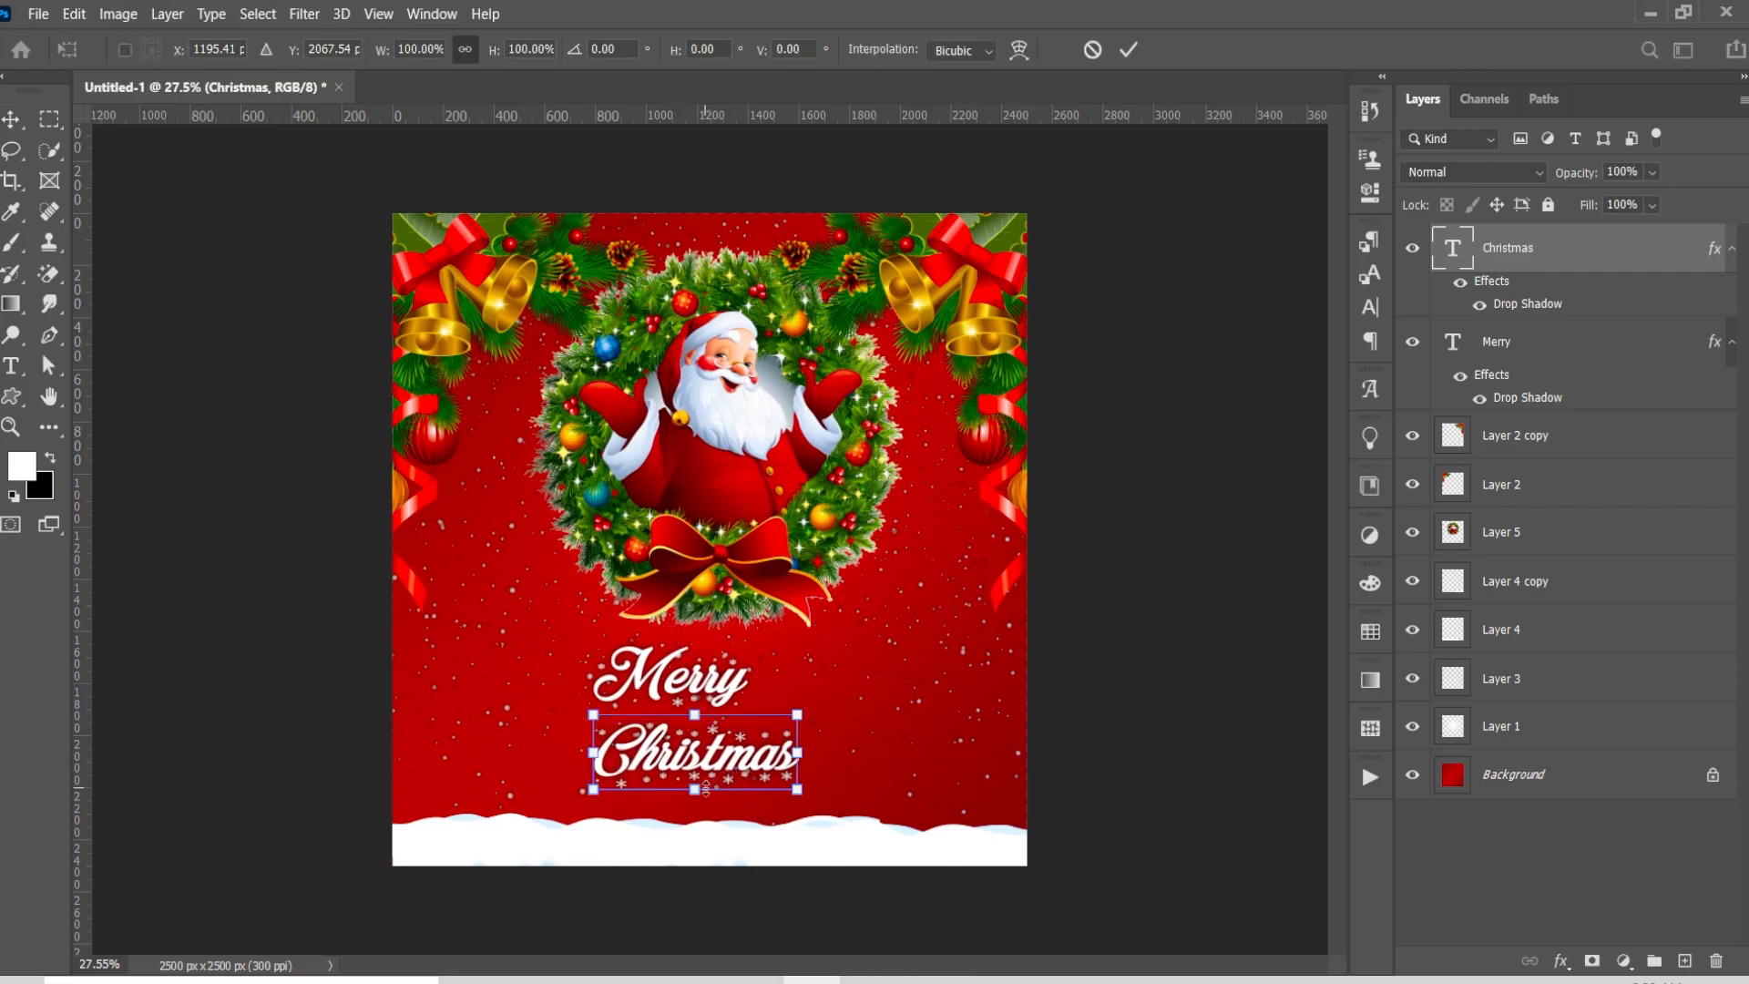
drag(710, 775, 852, 765)
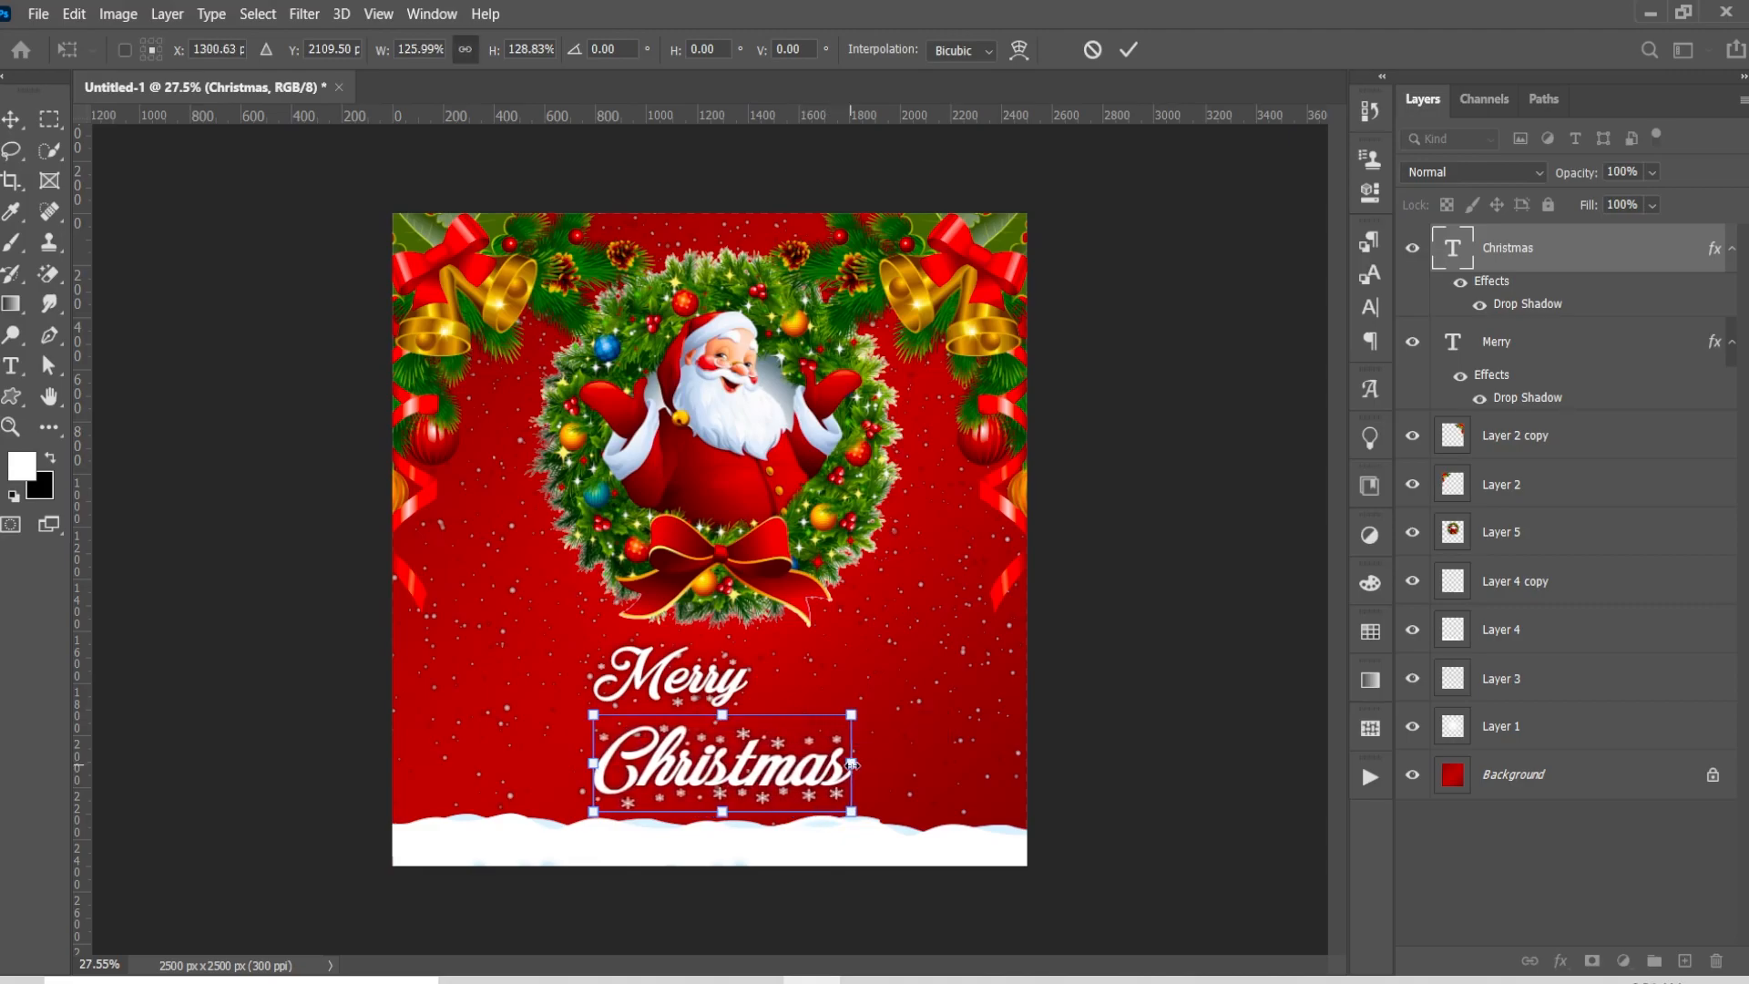
click(1134, 54)
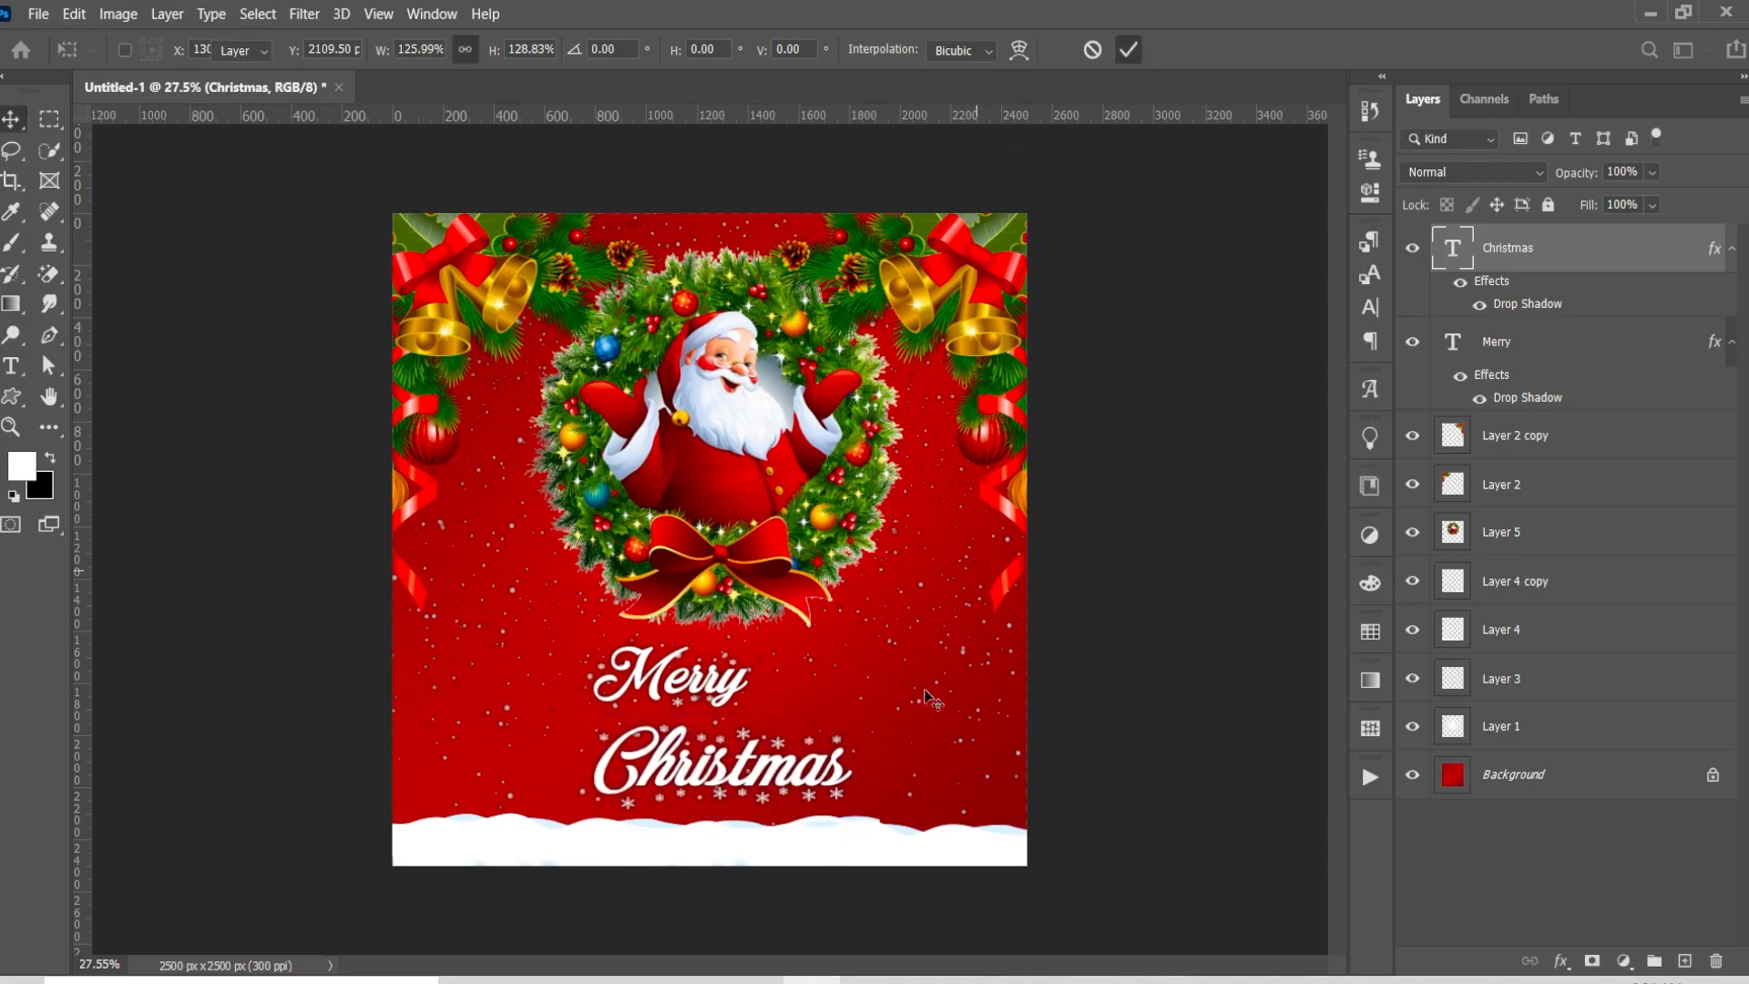
drag(822, 781, 866, 773)
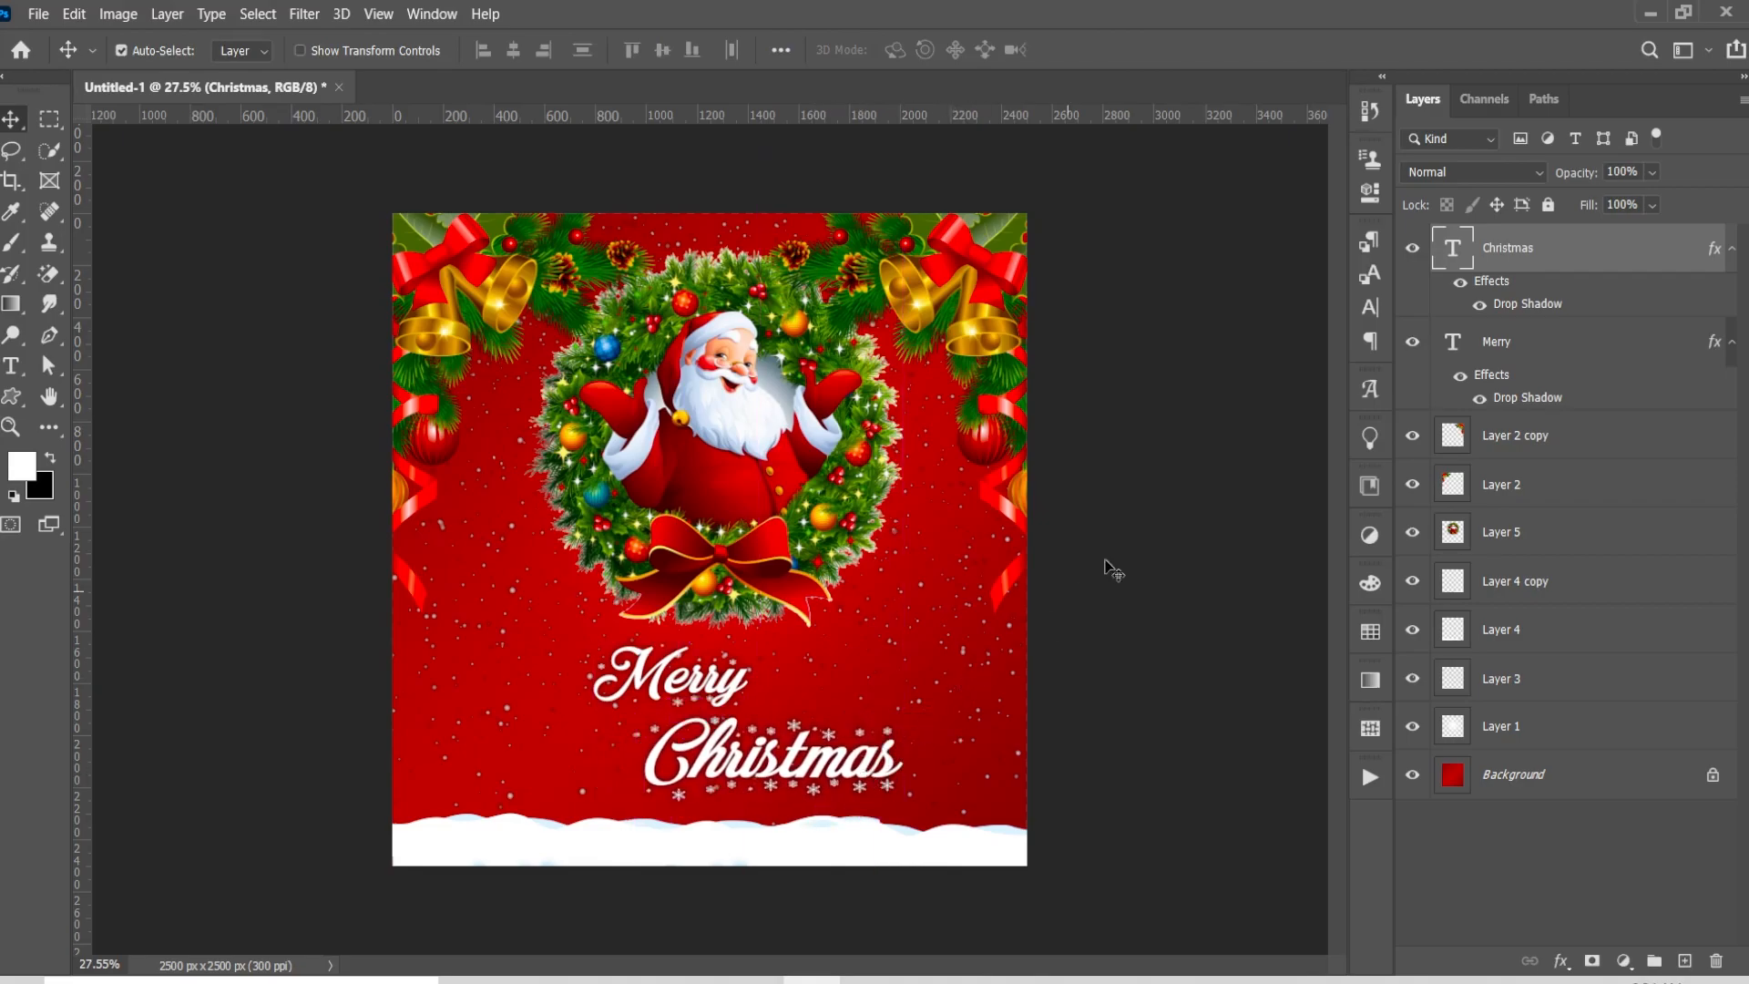
Recolour the "Christmas" text golden yellow, f9c672, starting from a gold sampled from the bell
click(1370, 308)
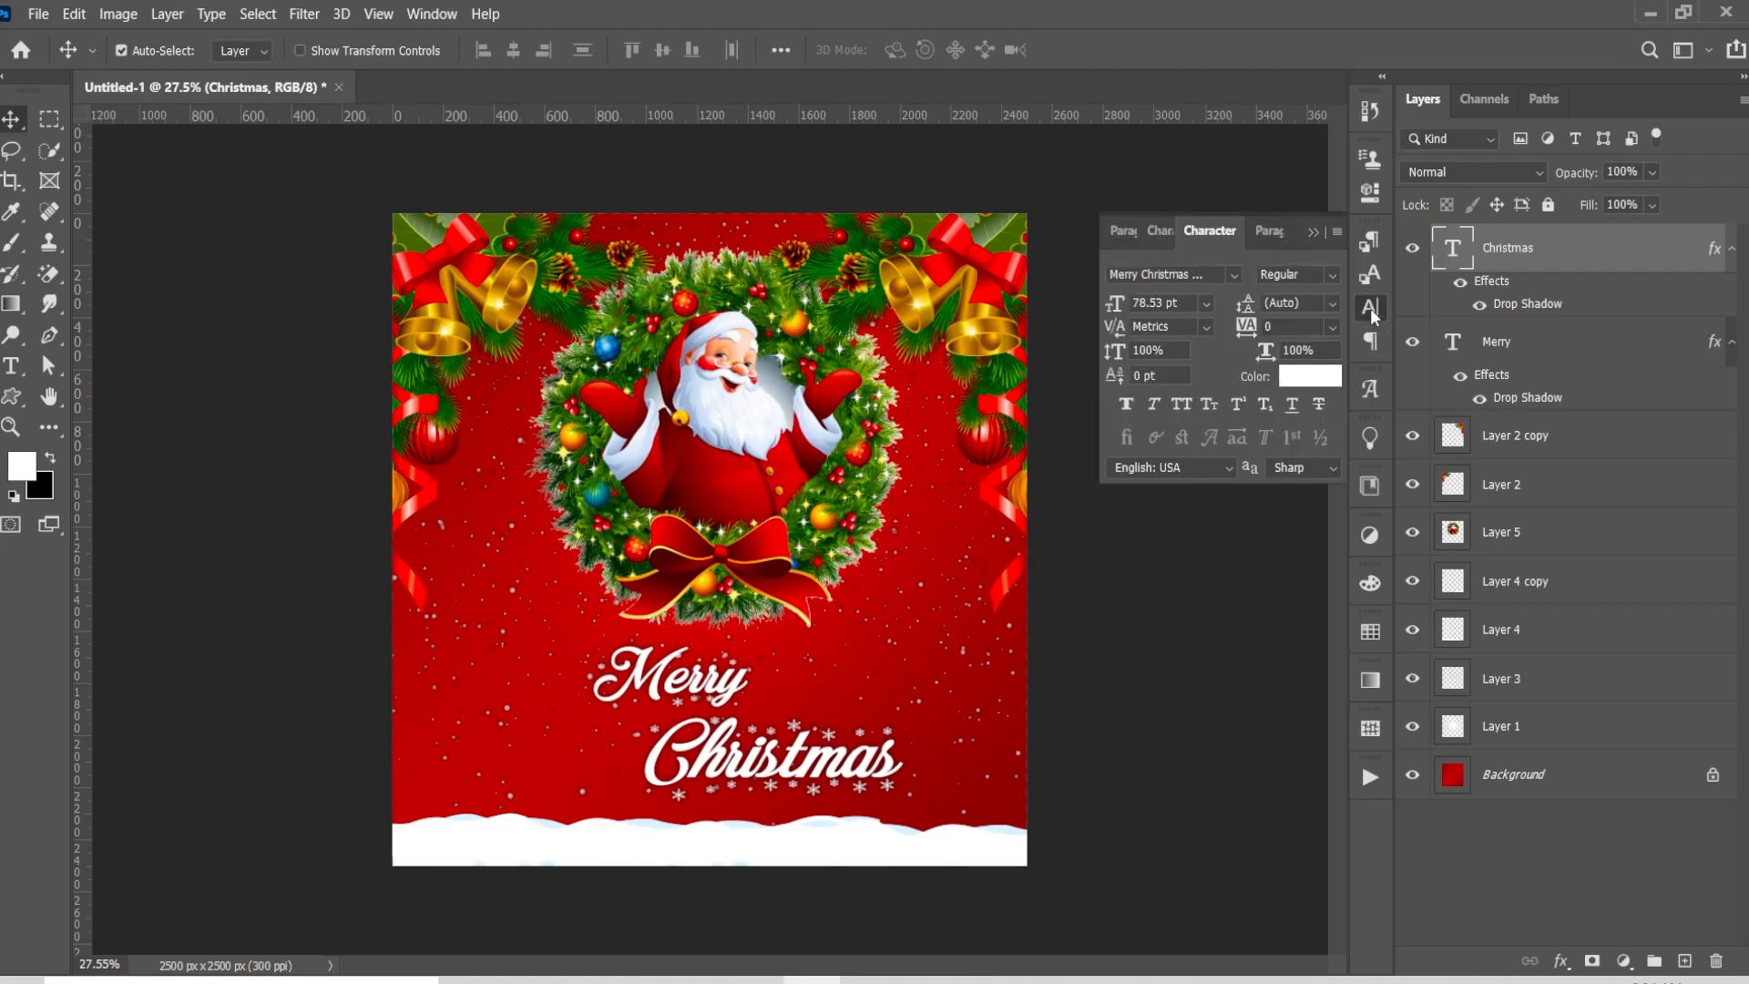
click(1325, 379)
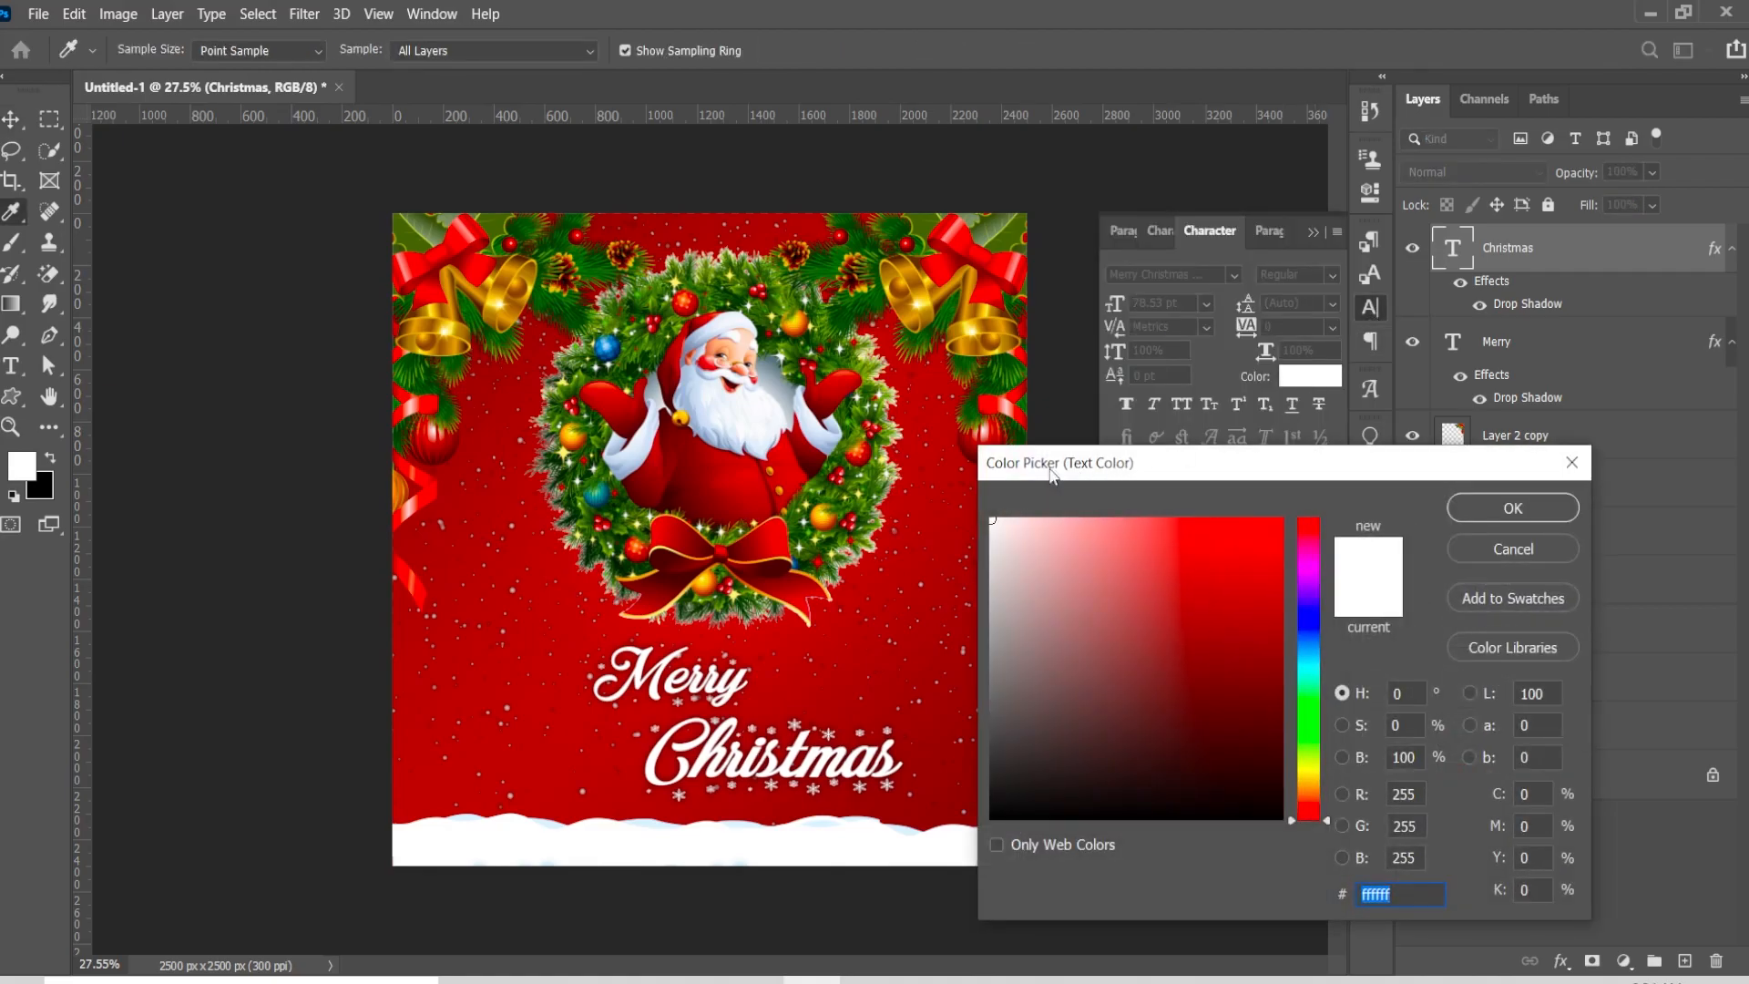
click(577, 432)
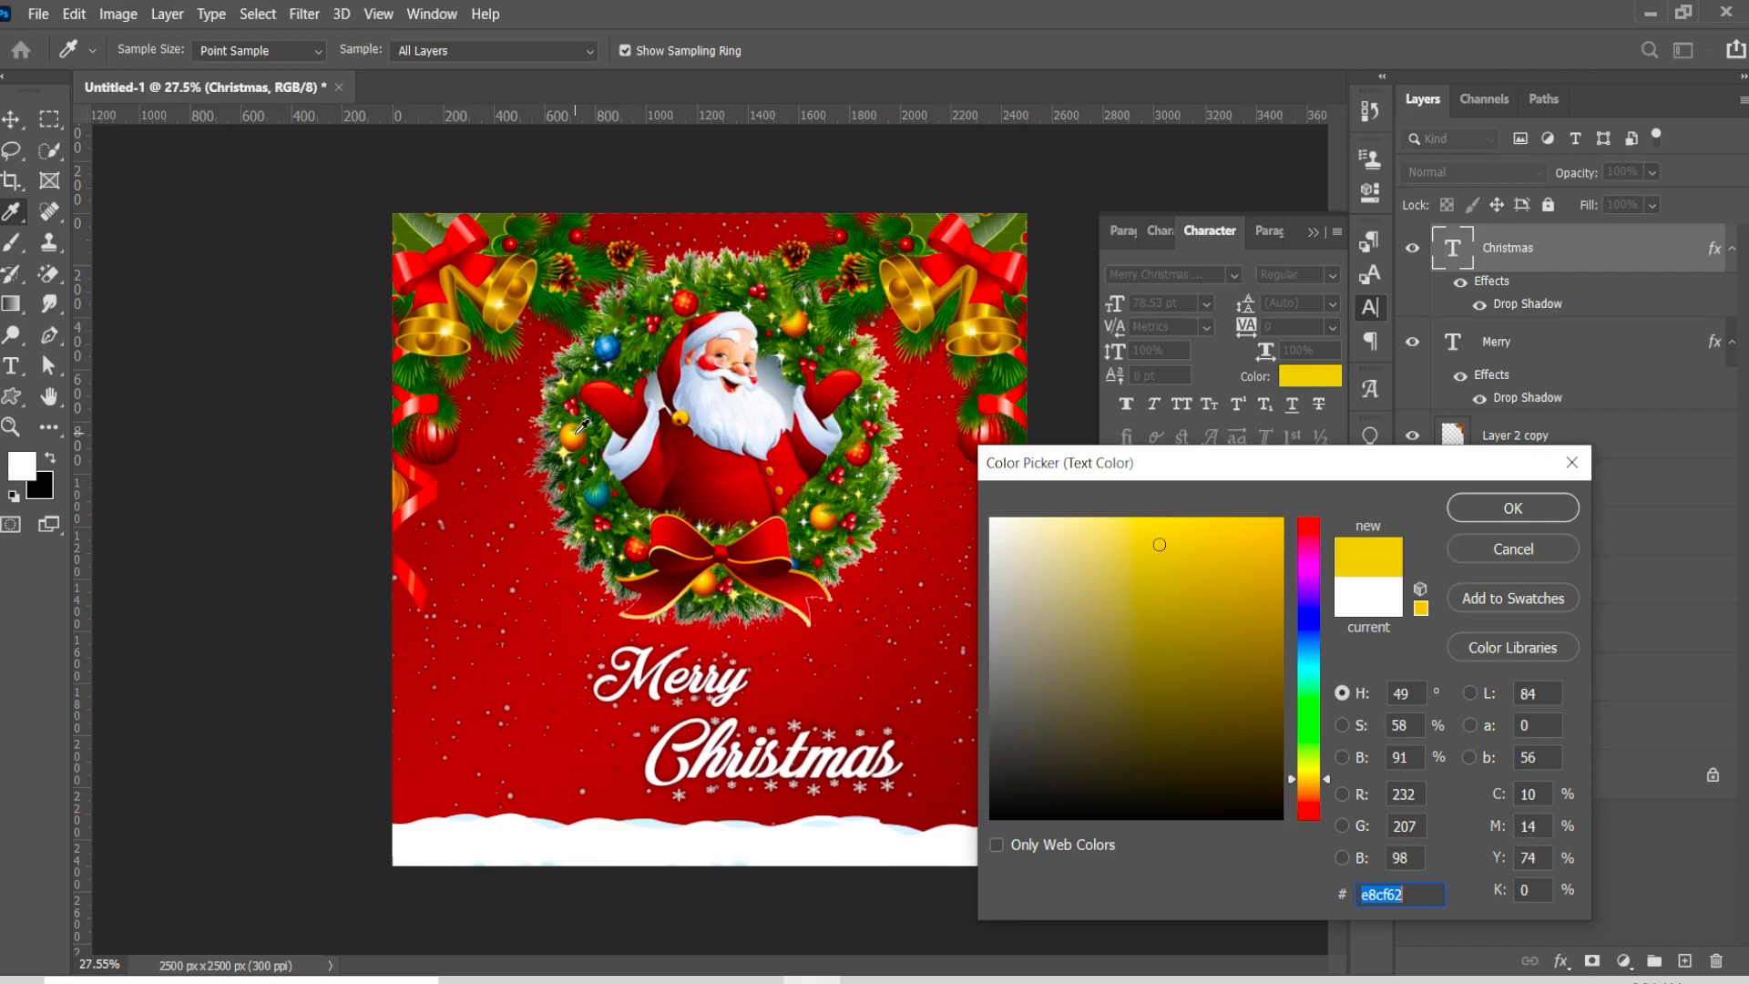
click(577, 432)
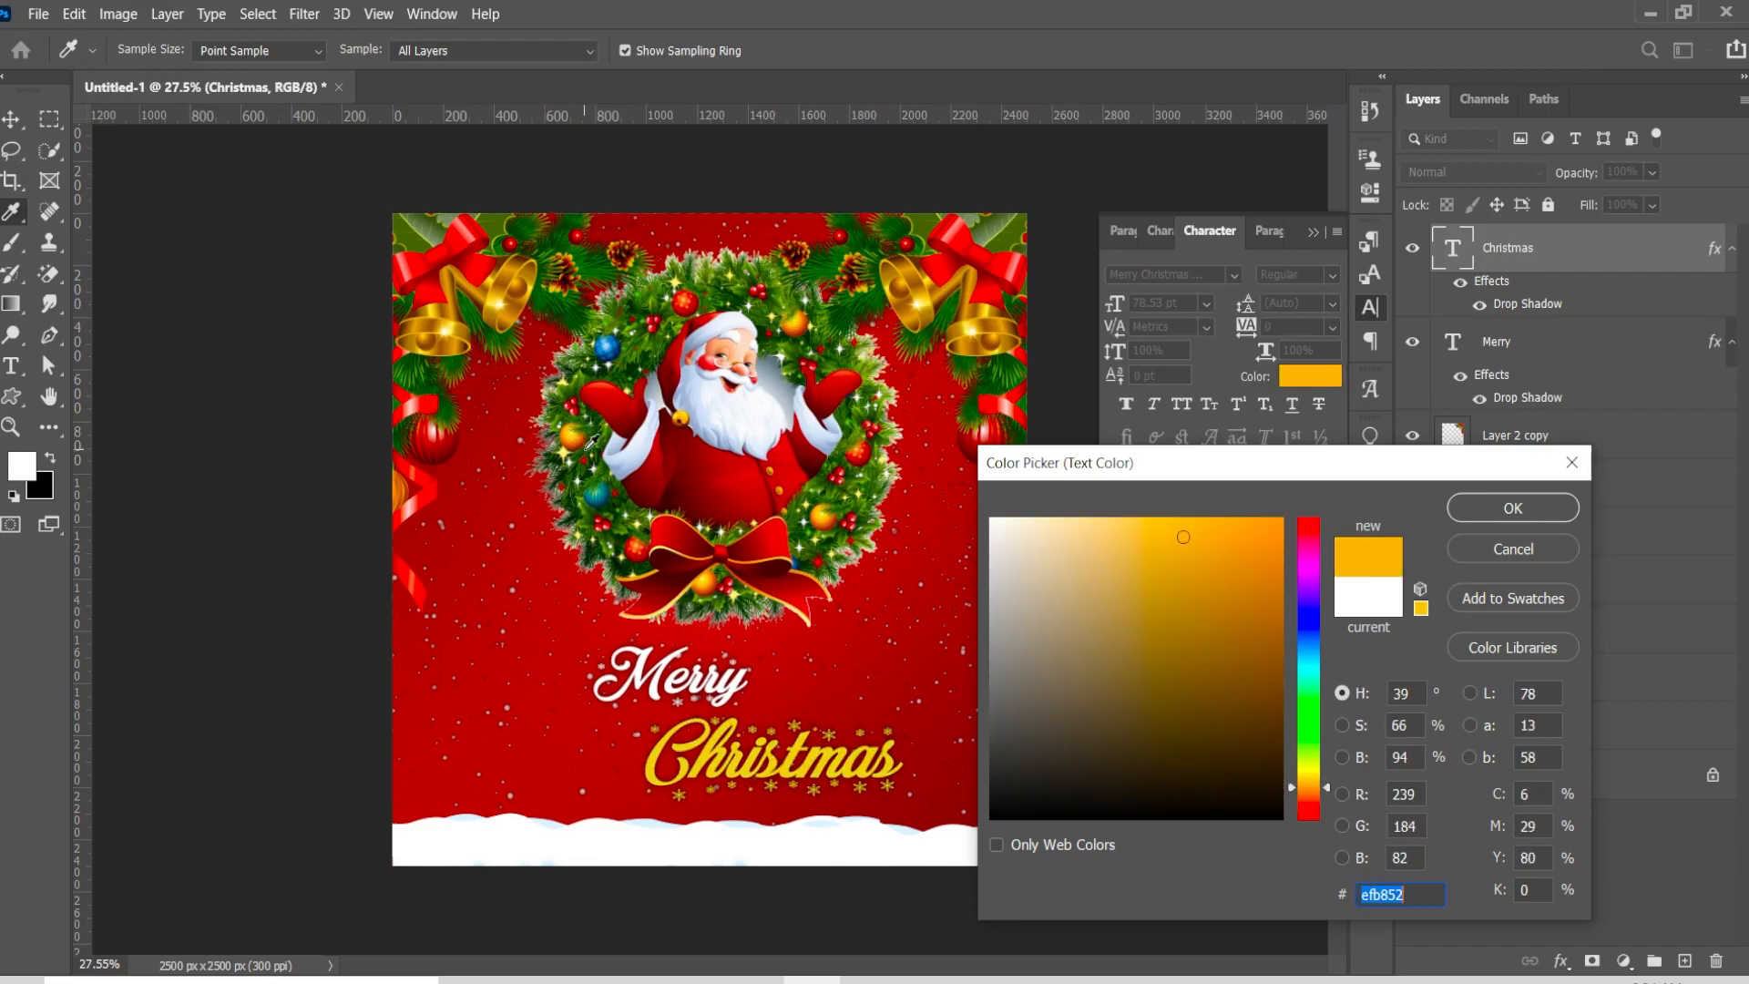
text(ffa600)
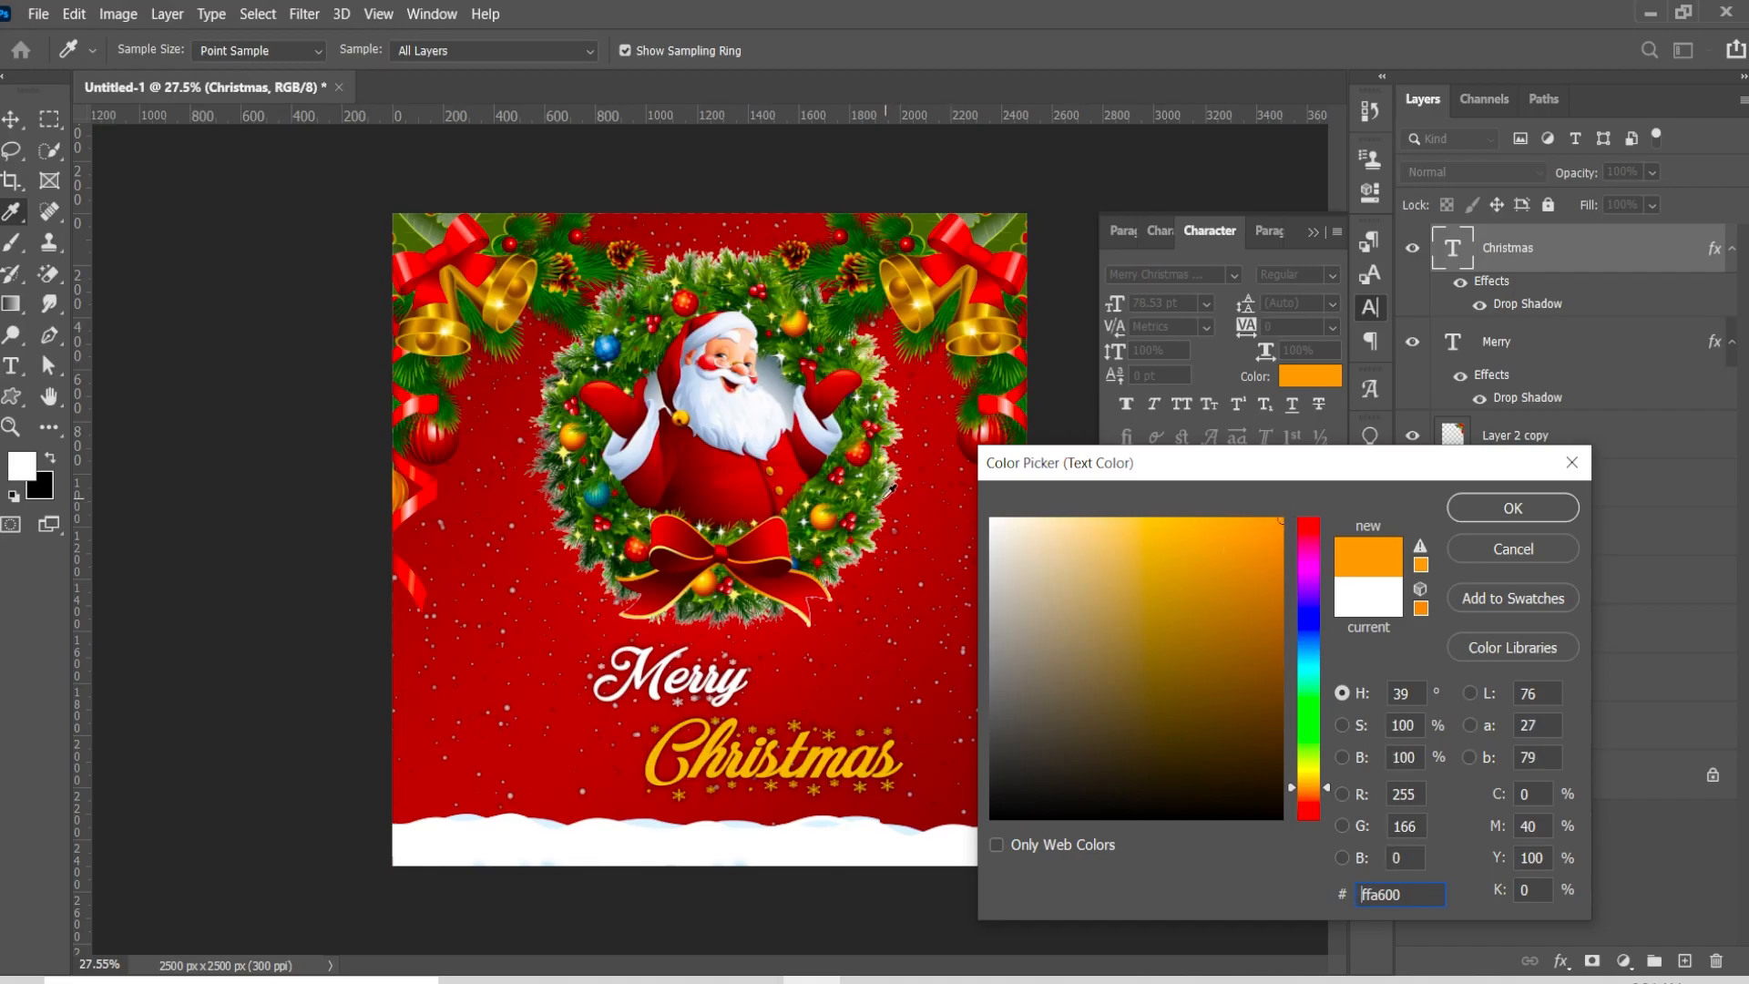
click(974, 331)
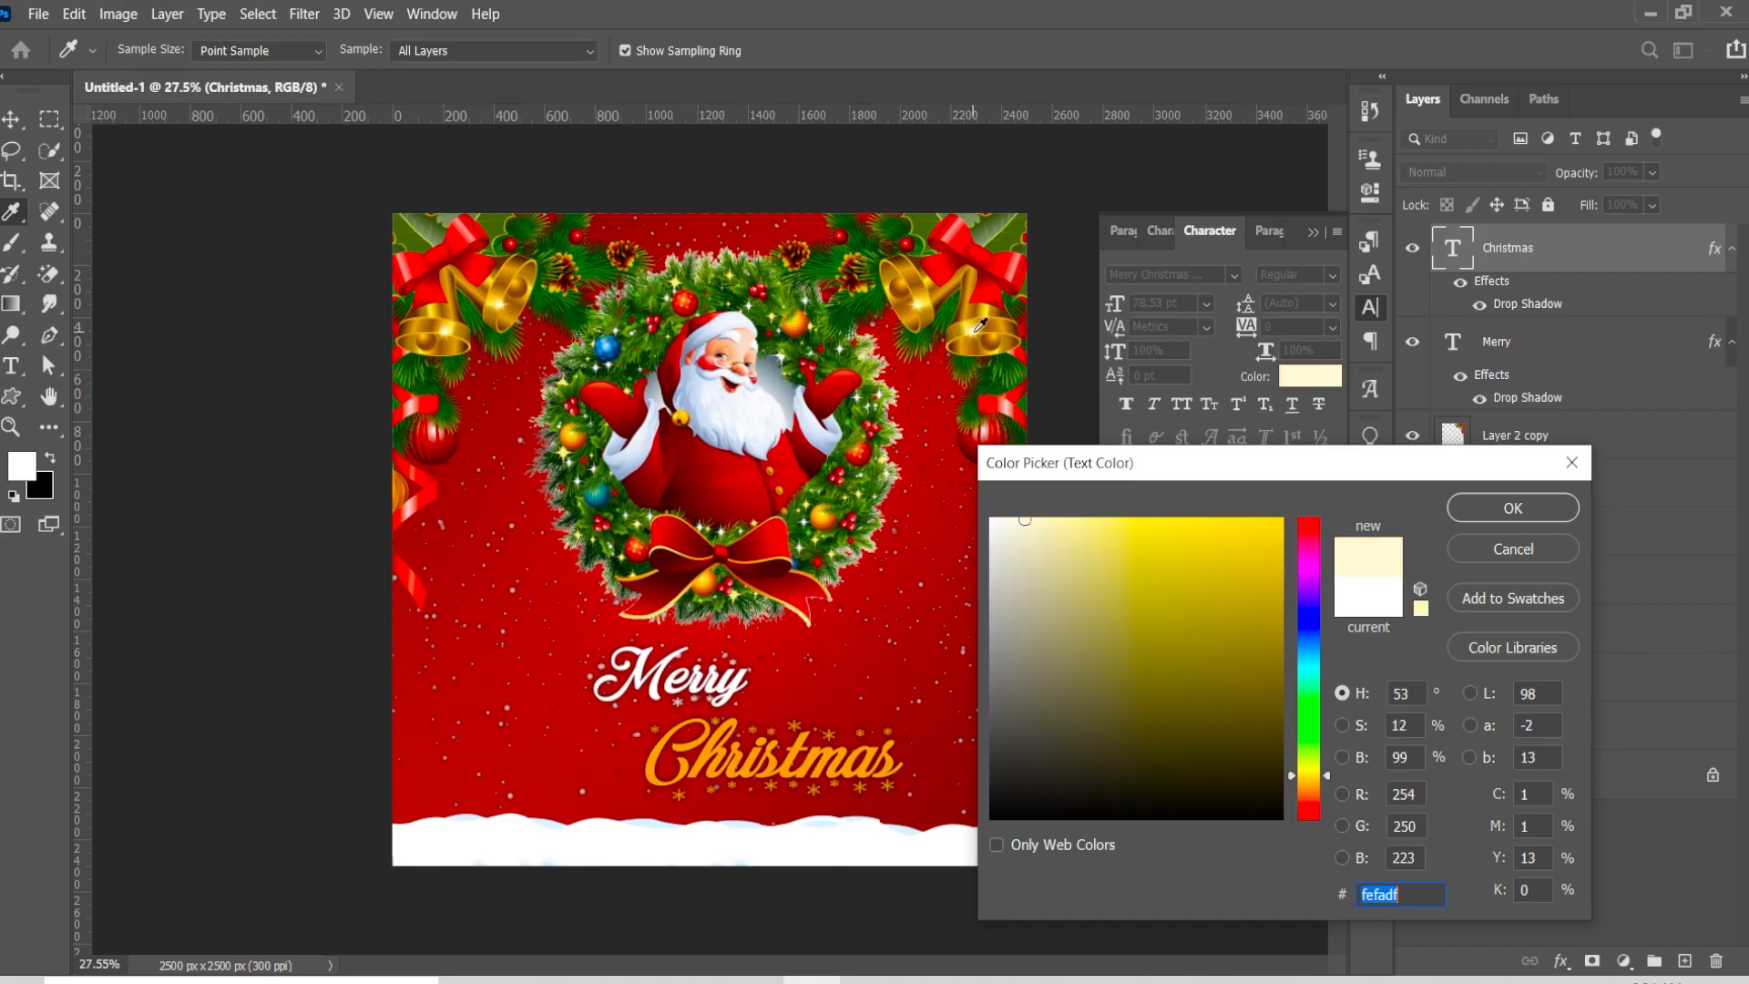
mouse_move(1156, 578)
mouse_down()
mouse_move(1160, 555)
mouse_move(1309, 519)
mouse_move(1324, 495)
mouse_up()
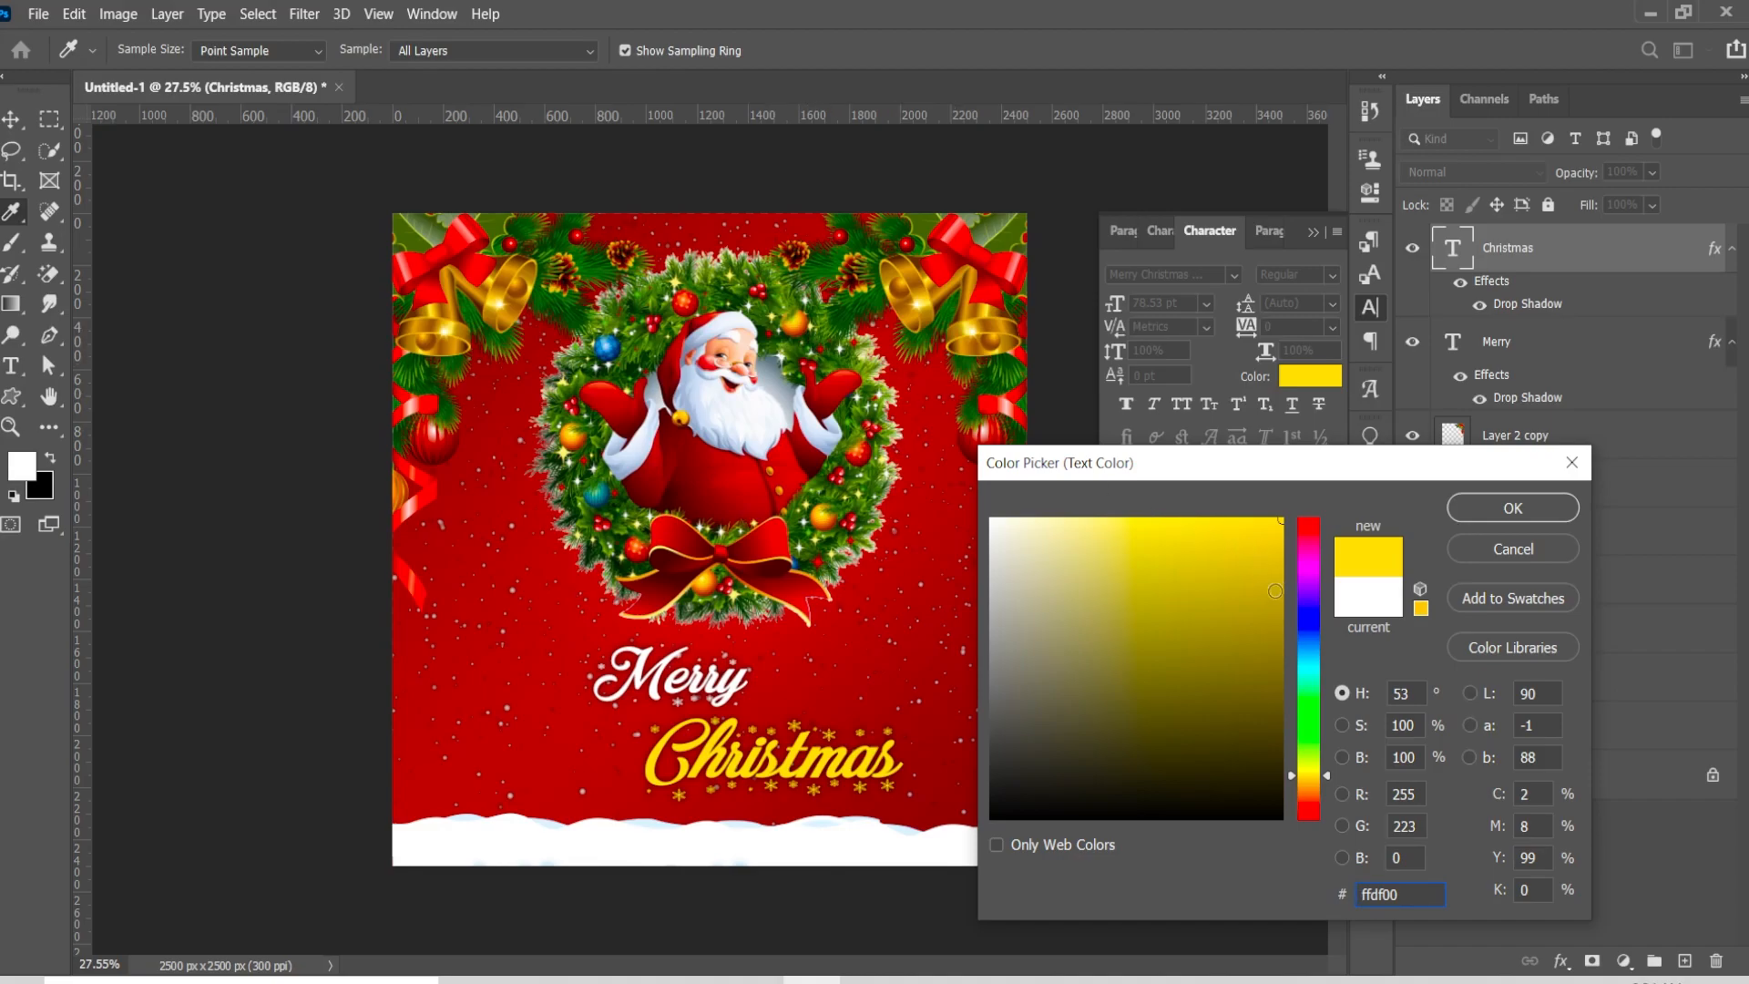
click(923, 285)
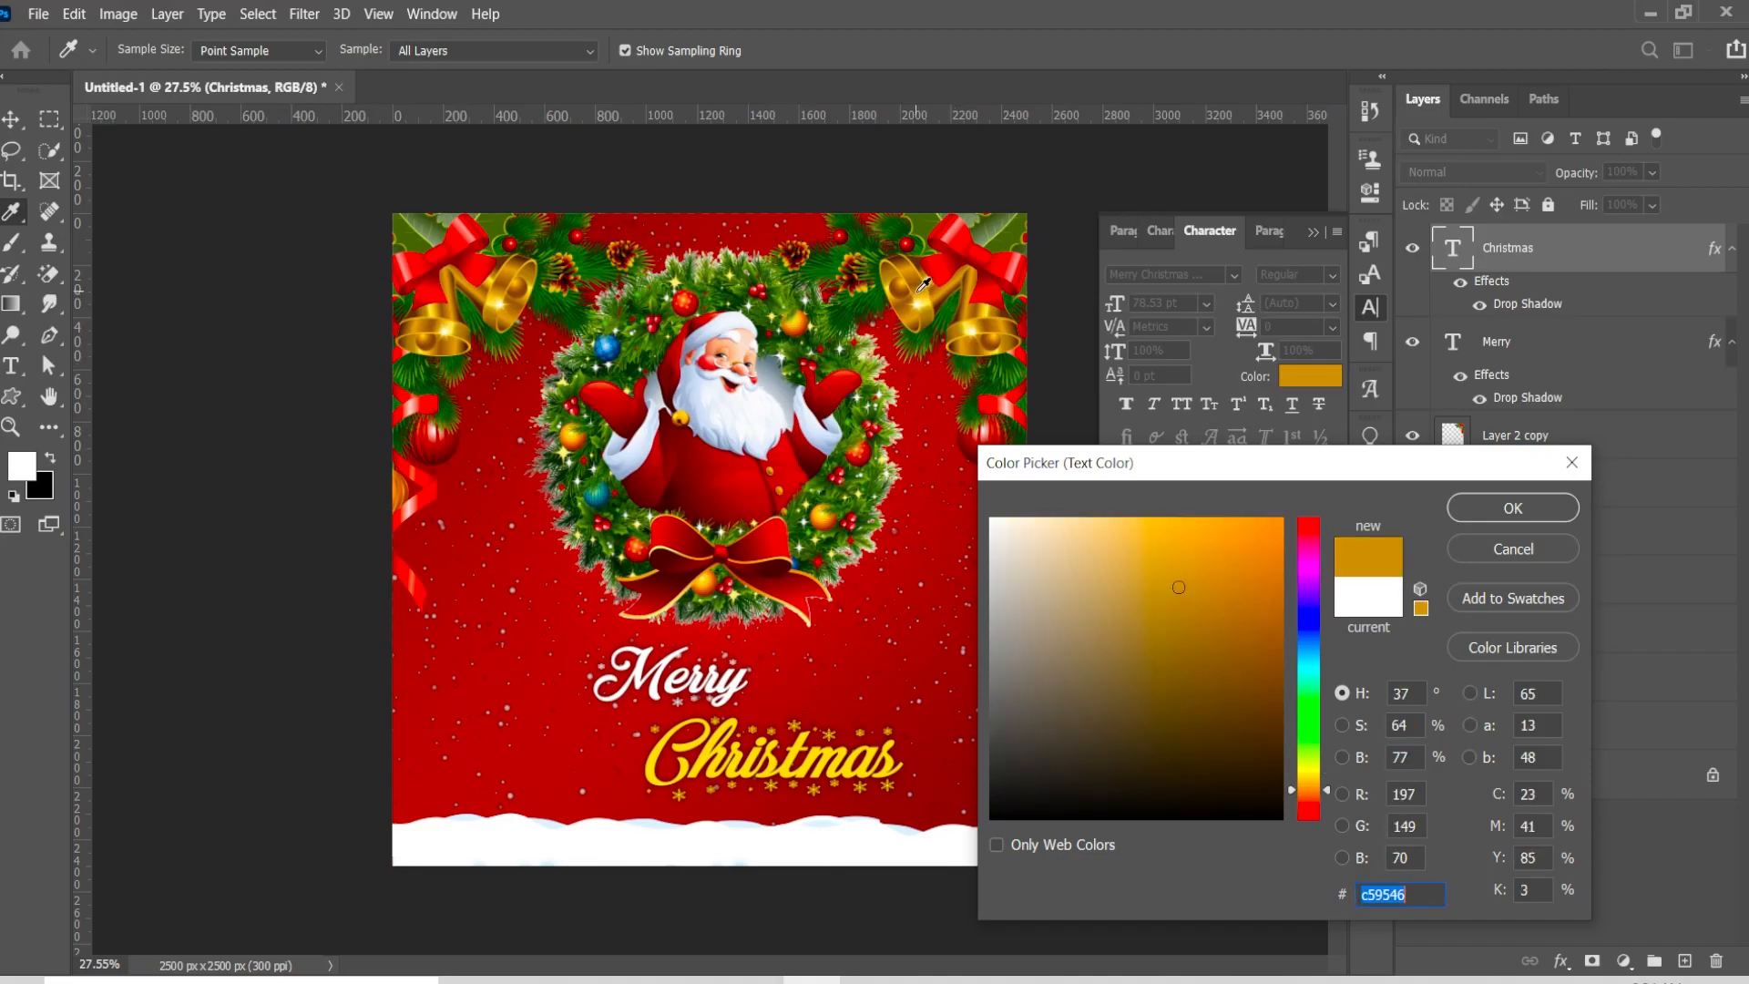
click(1282, 519)
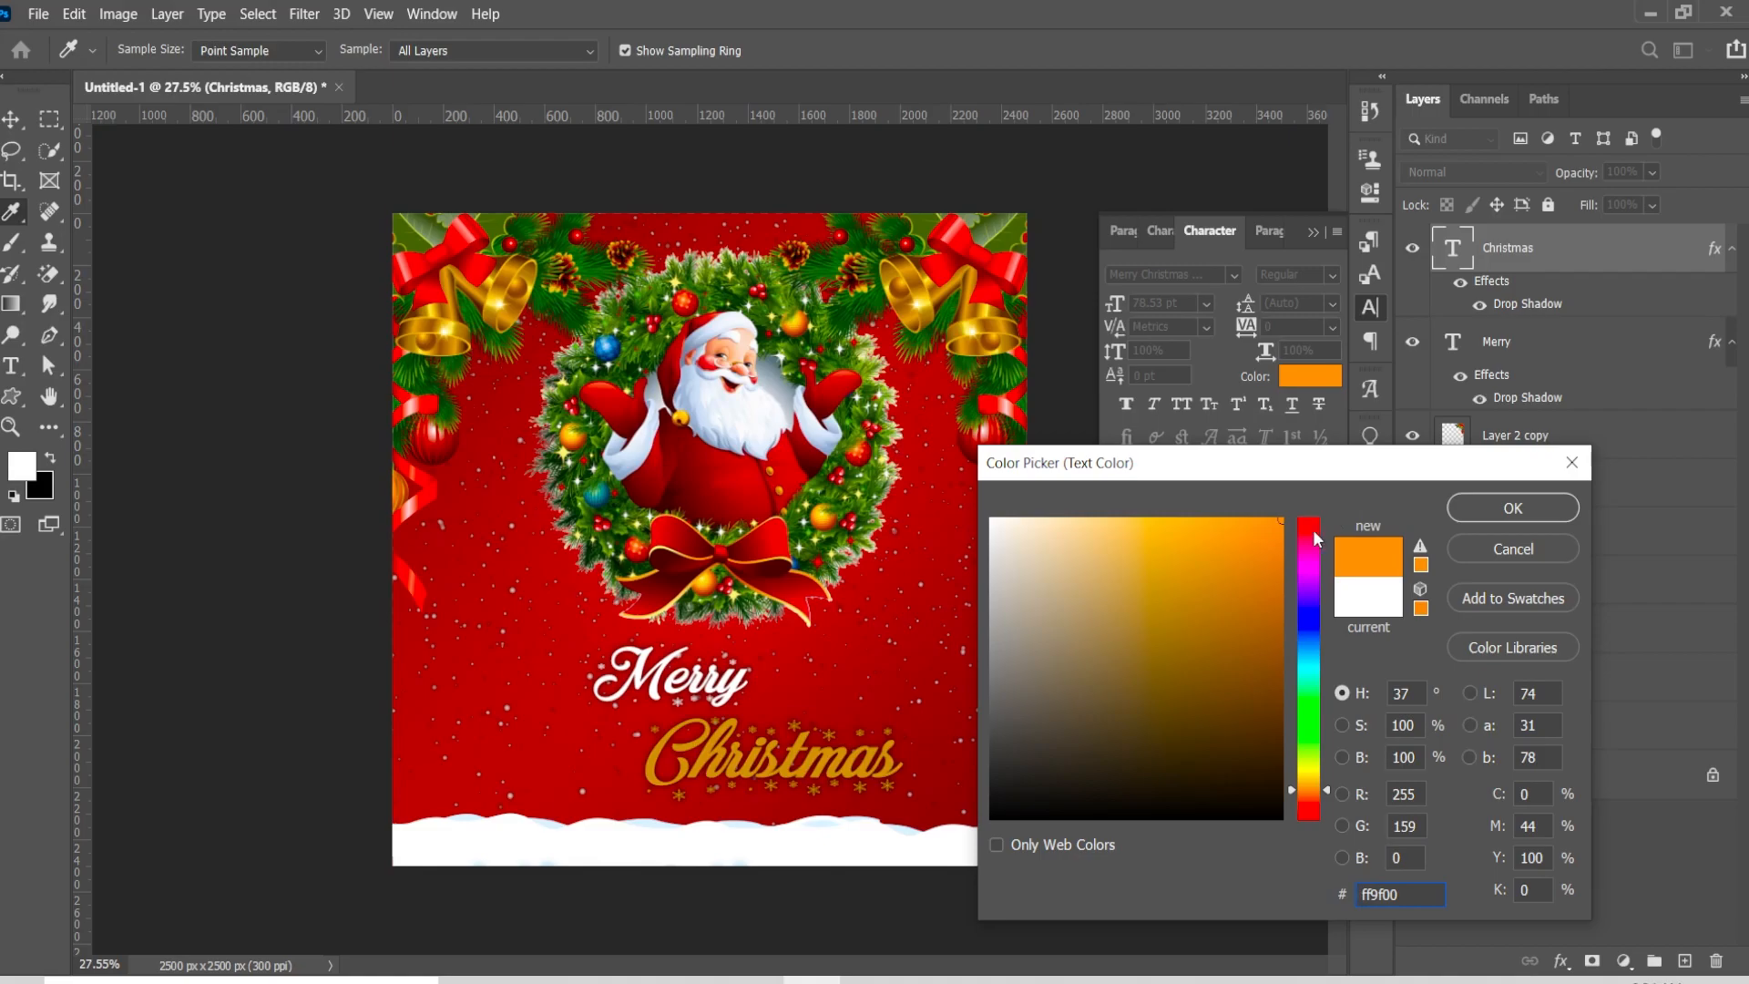
mouse_move(1243, 542)
mouse_down()
mouse_move(1219, 525)
mouse_move(1271, 597)
mouse_move(1230, 522)
mouse_move(1150, 524)
mouse_up()
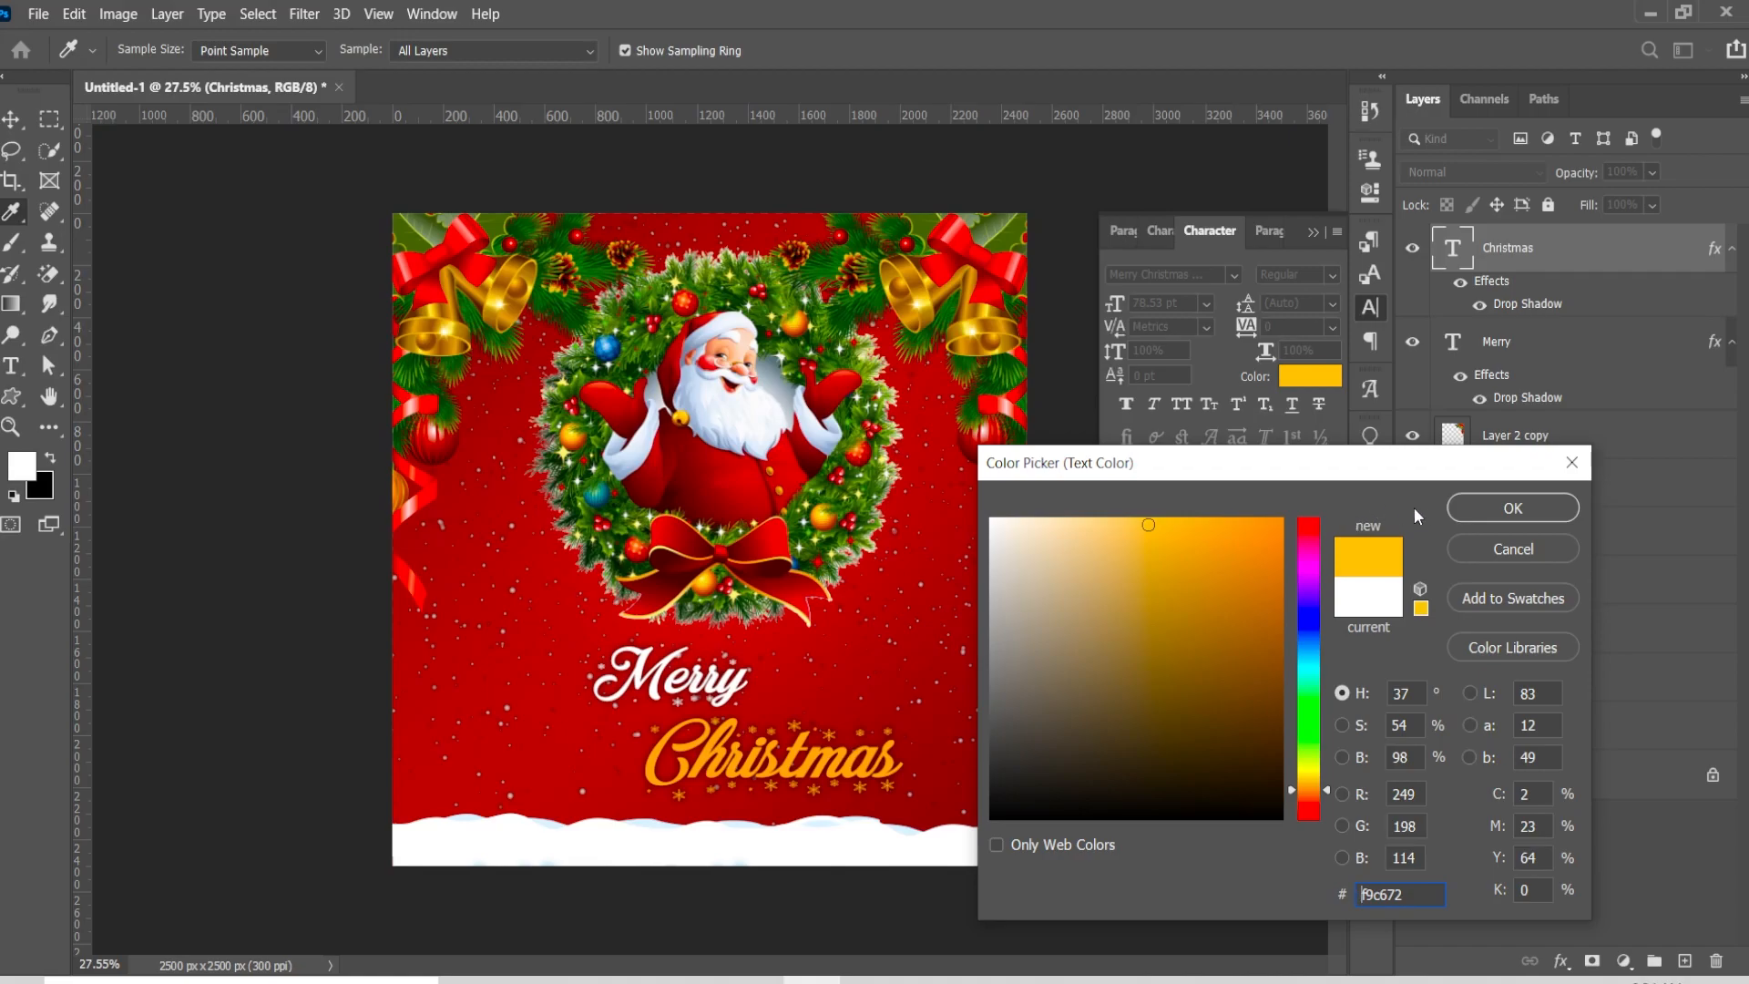
click(1507, 508)
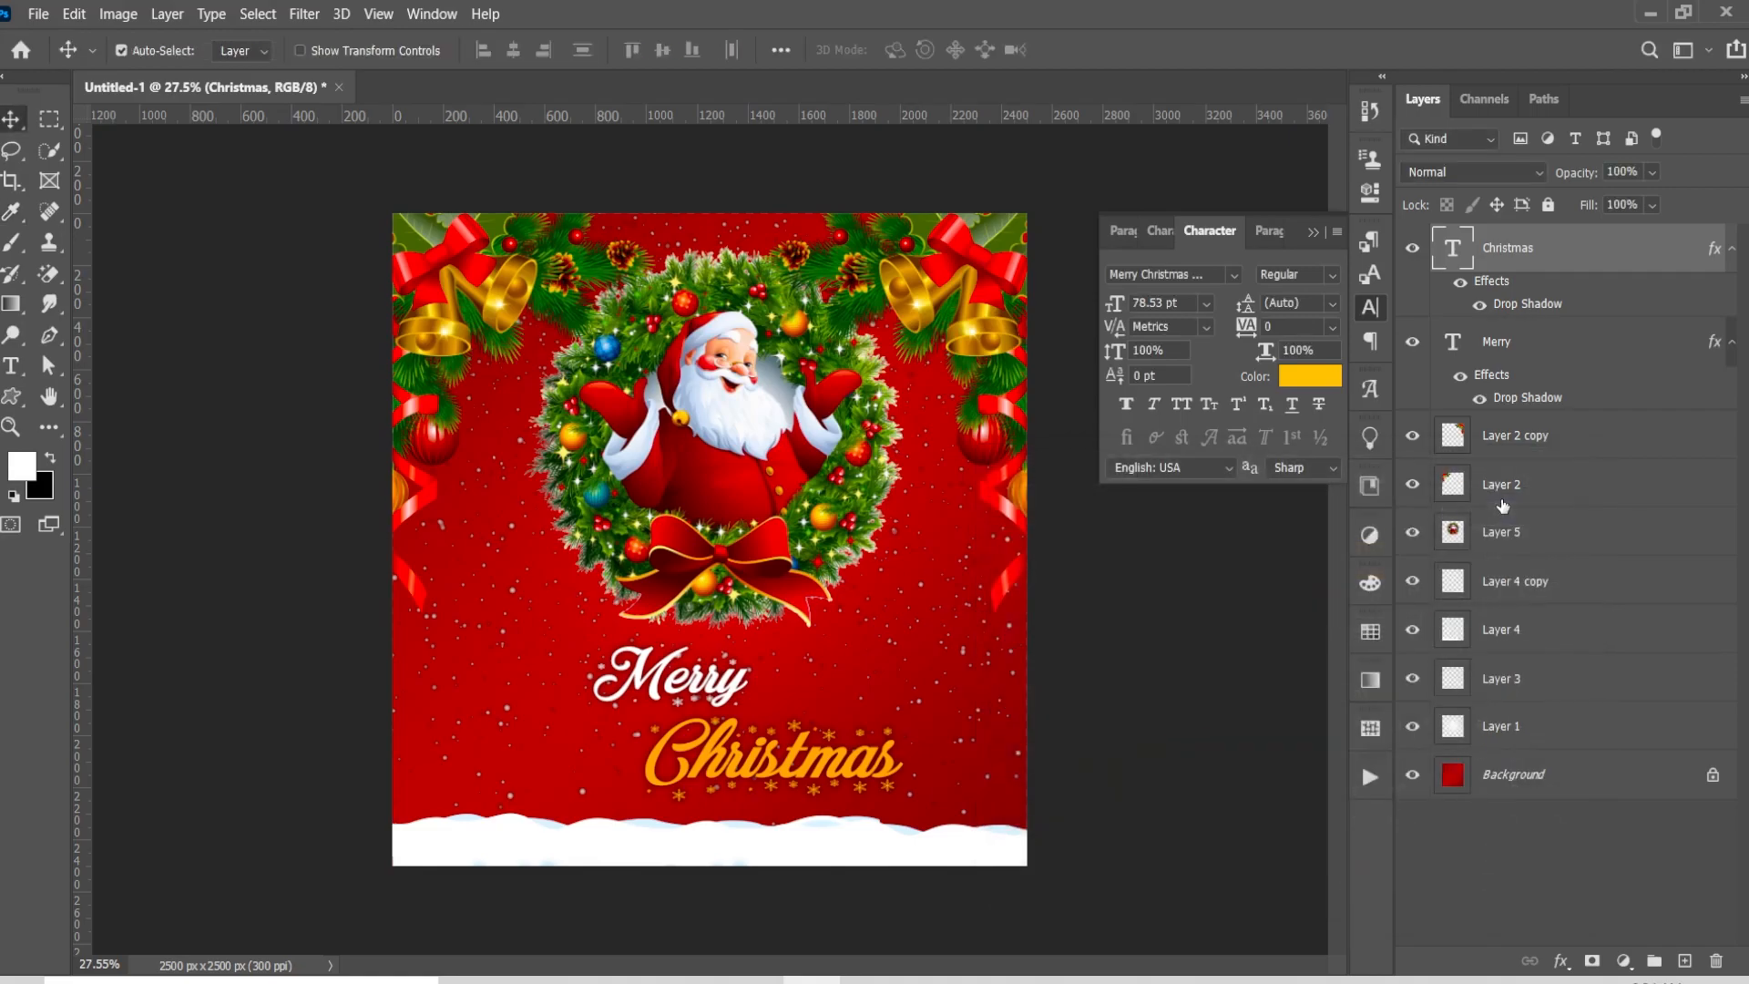
click(1310, 233)
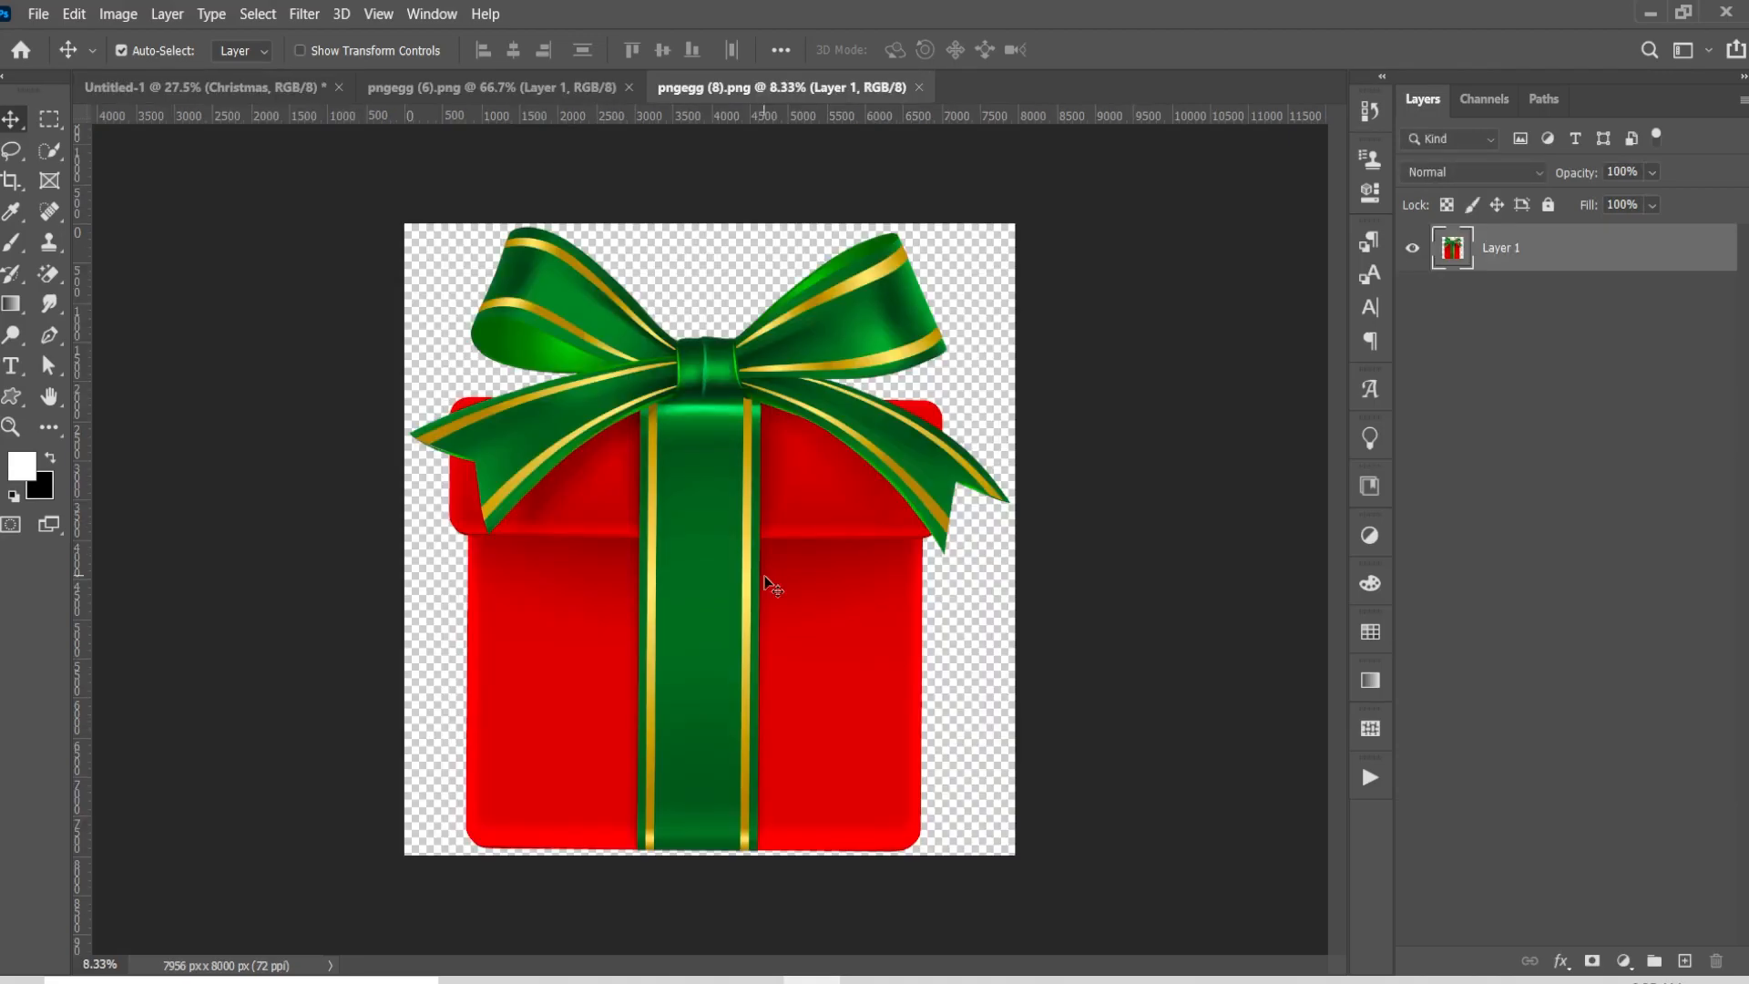
Bring the gift box from pngegg (8).png into the Christmas design and scale it down to about 21.7%
drag(697, 612, 273, 85)
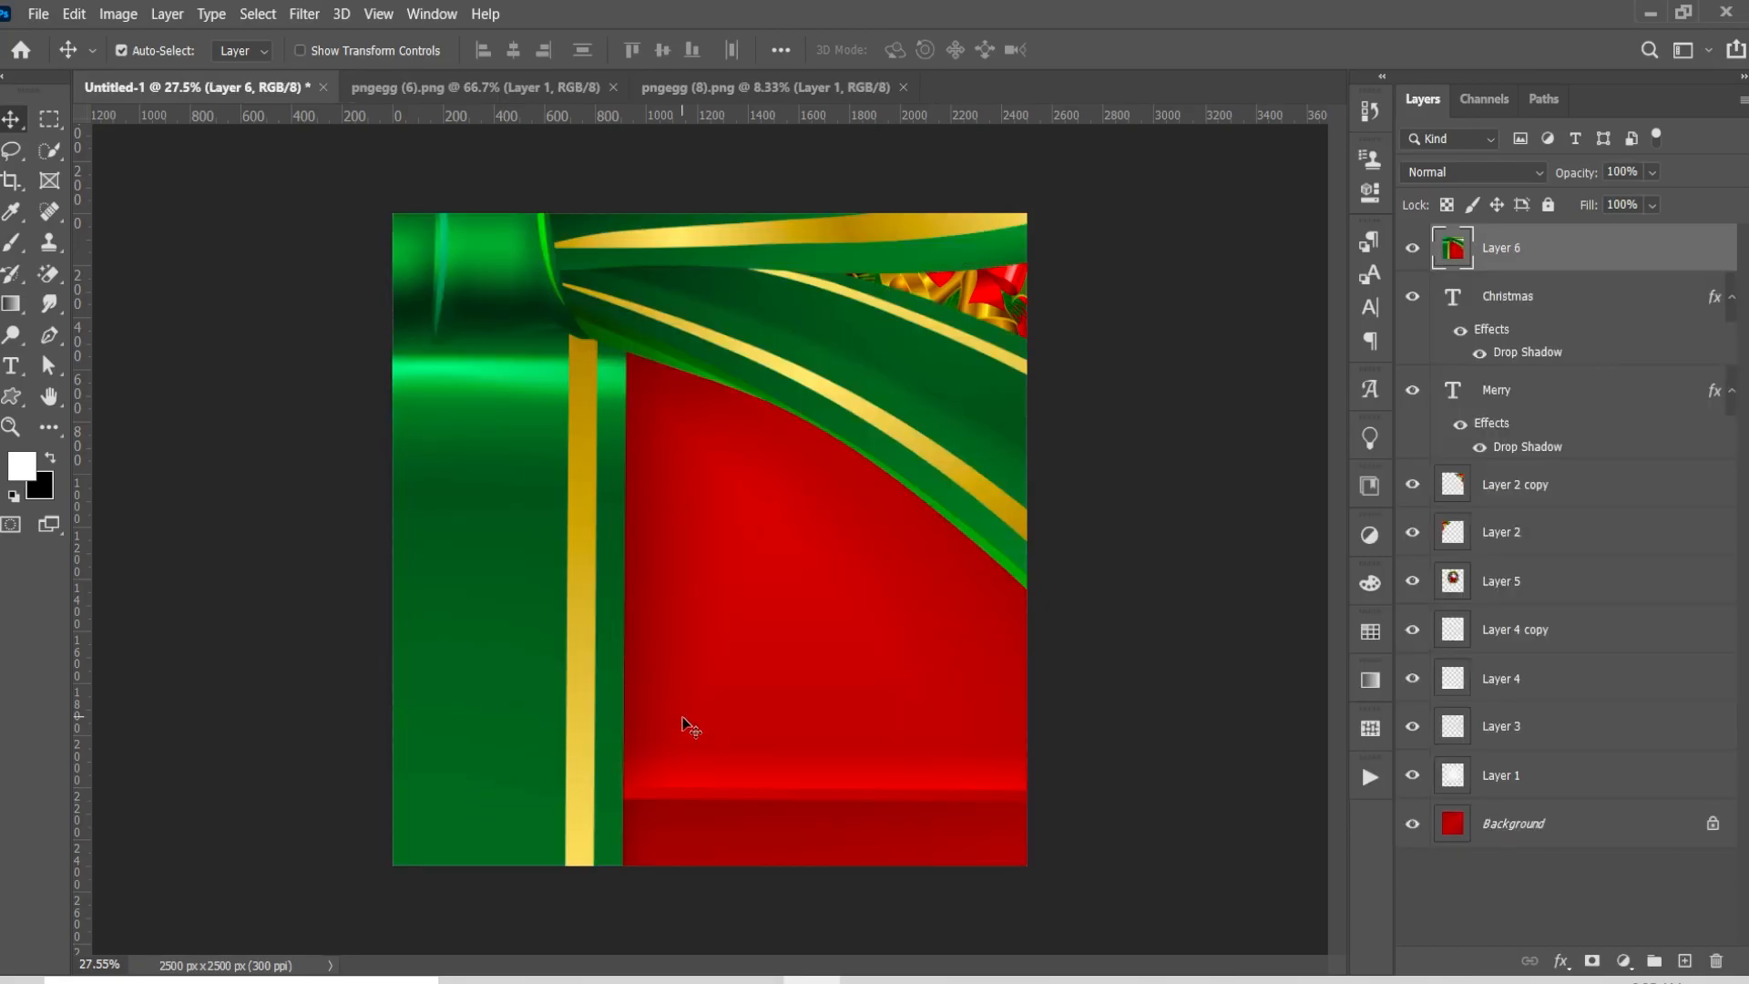
key(ctrl+minus)
key(ctrl+t)
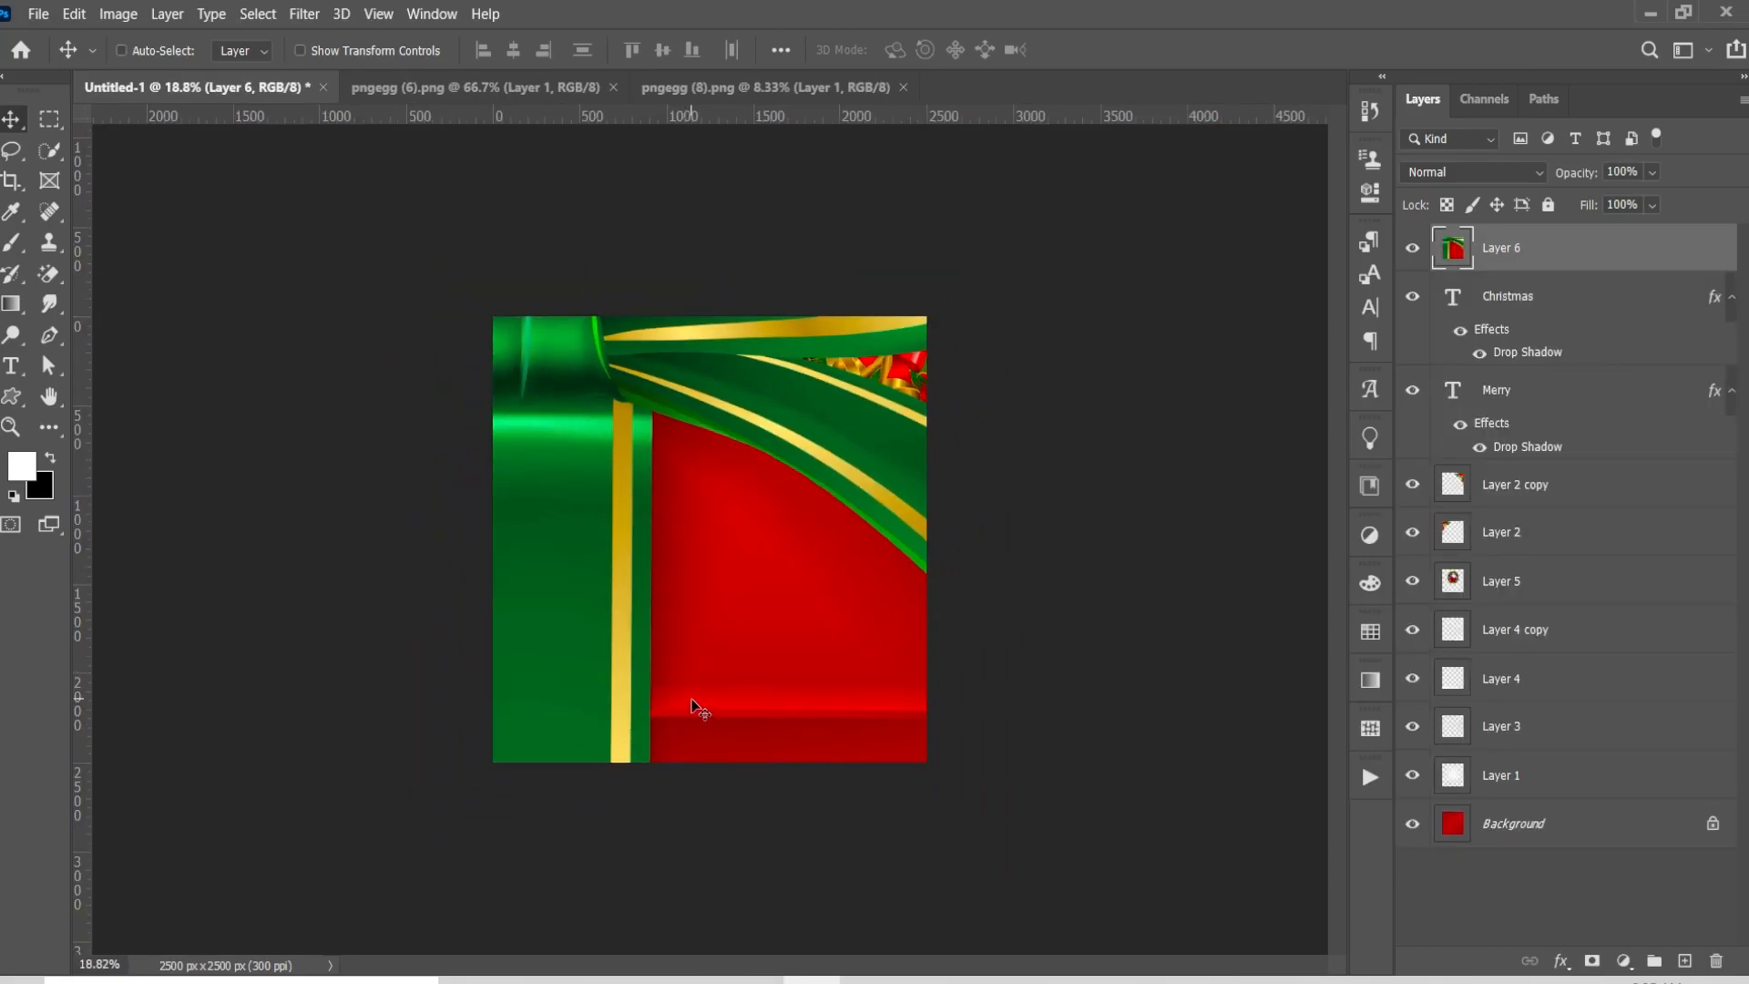
scroll(693, 702, down, 11)
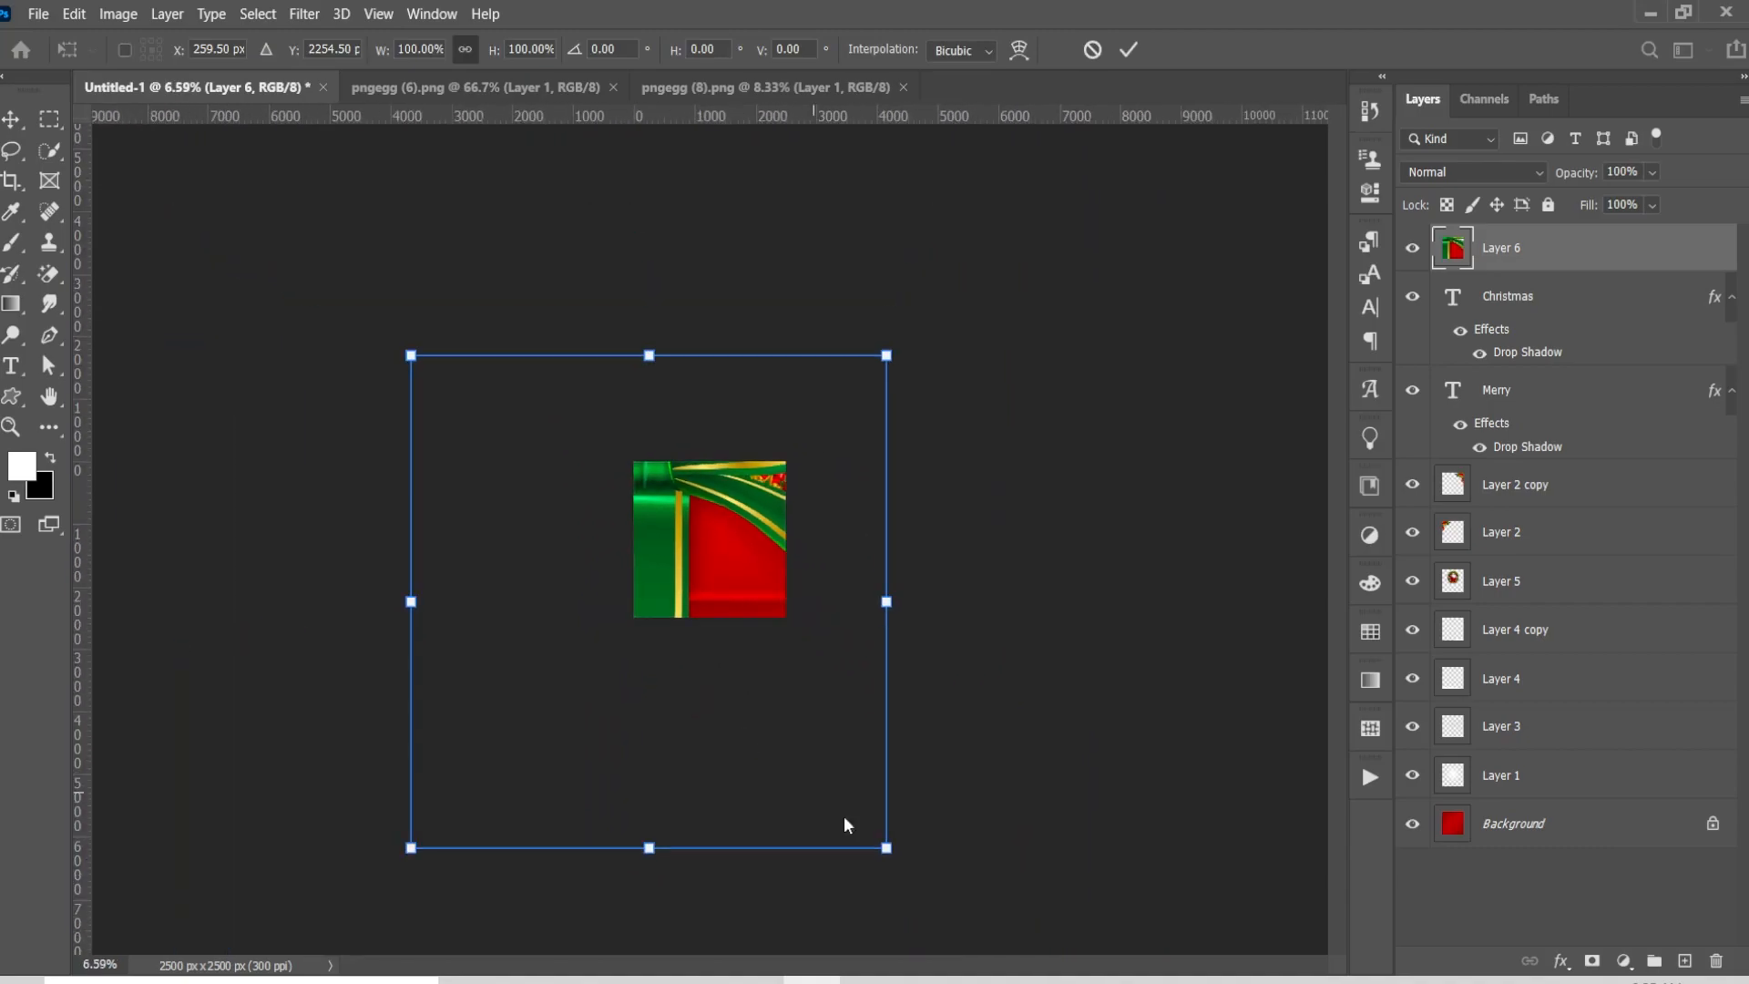
drag(887, 848, 687, 641)
key(ctrl+0)
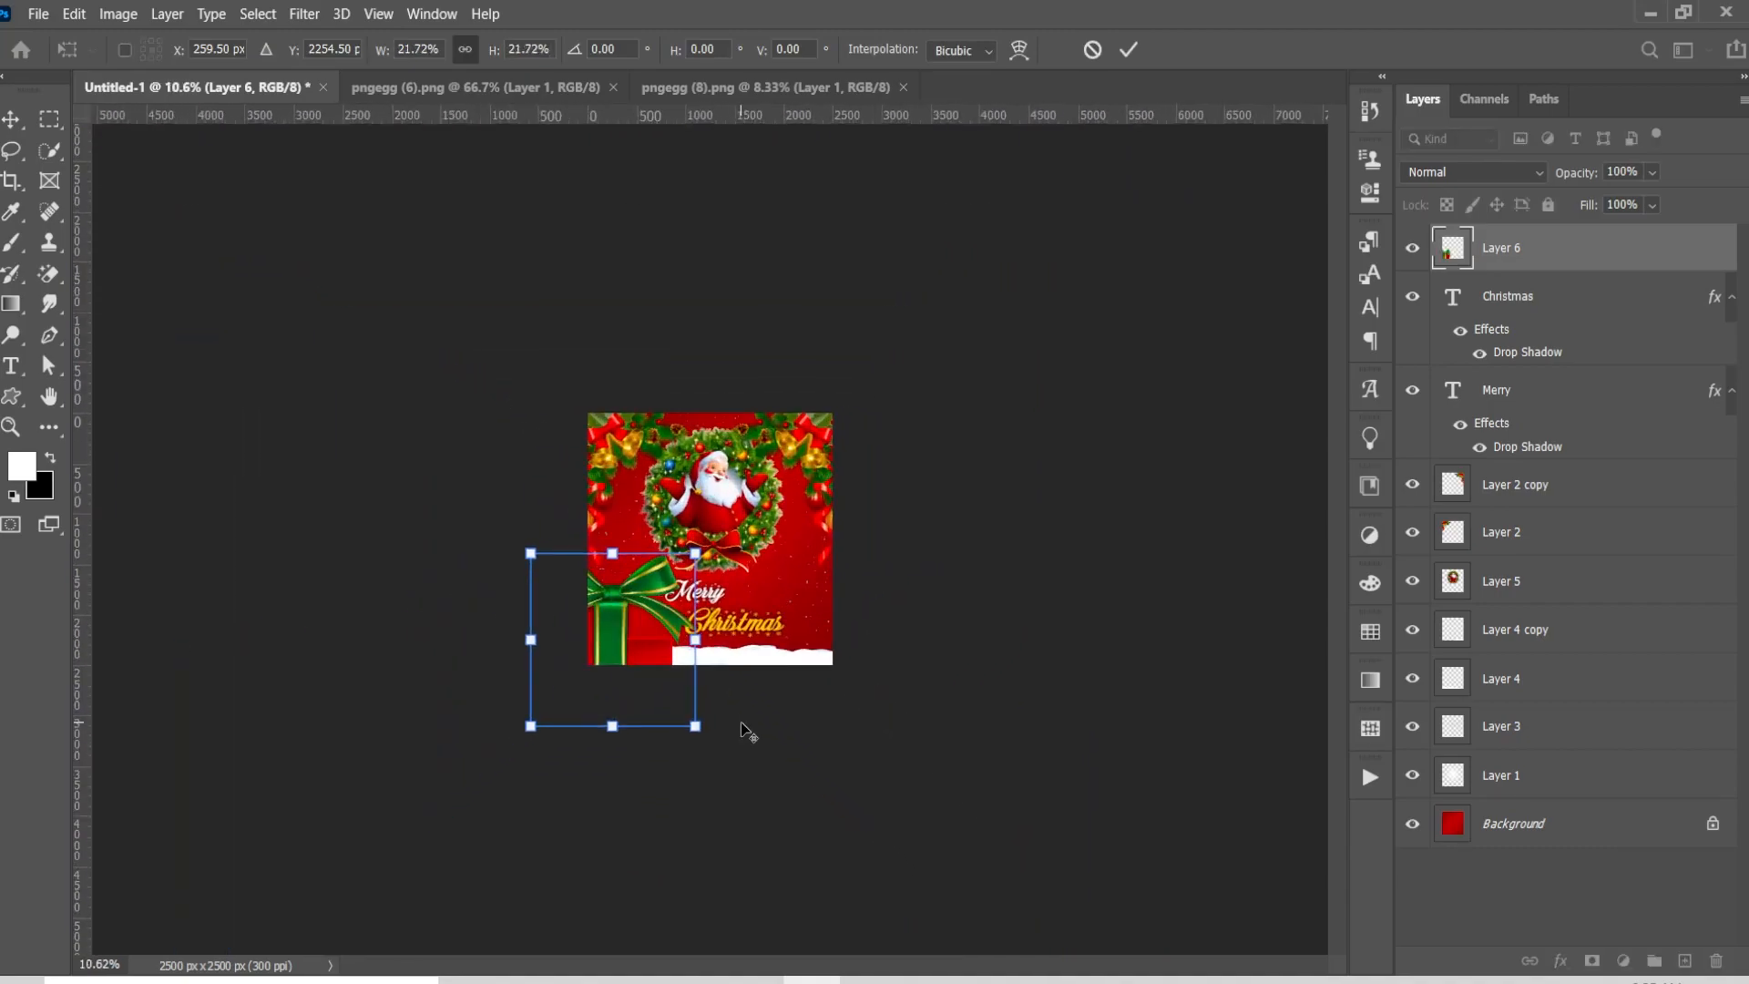
scroll(746, 729, up, 2)
scroll(715, 867, down, 2)
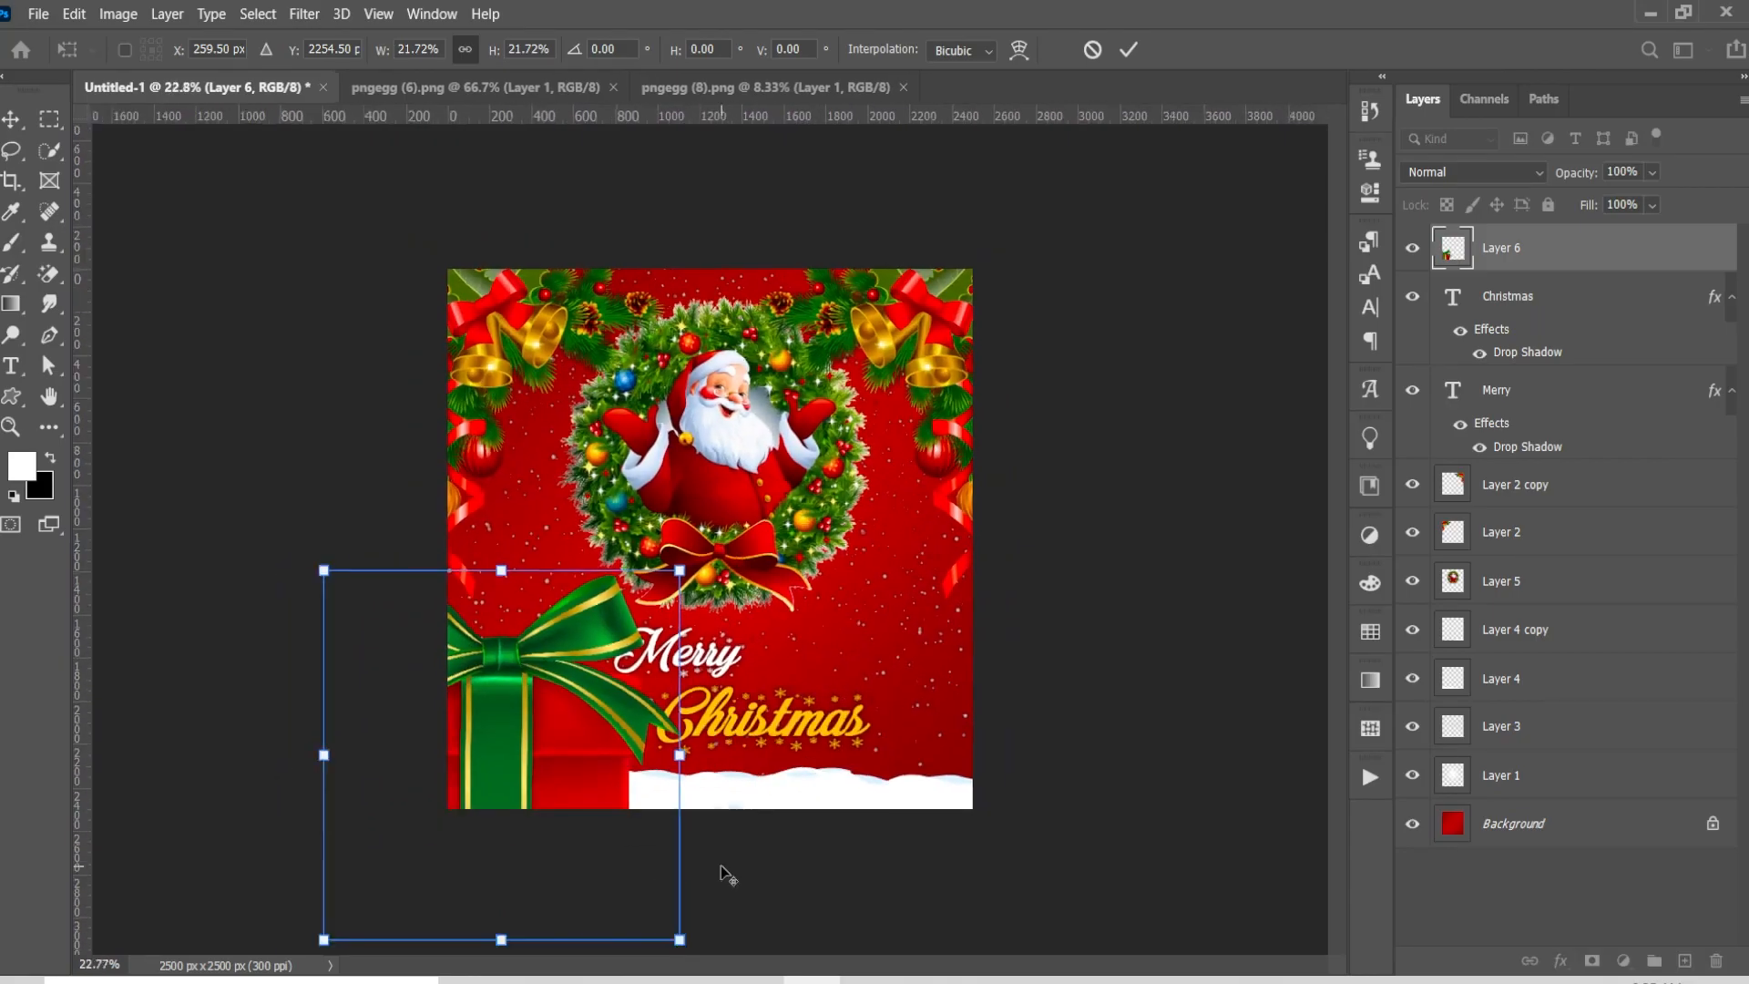
Shrink the gift box to about 5.4%, place it at the canvas's left edge resting on the snow, and apply the transform
drag(685, 870, 625, 808)
key(ctrl+plus)
key(ctrl+plus)
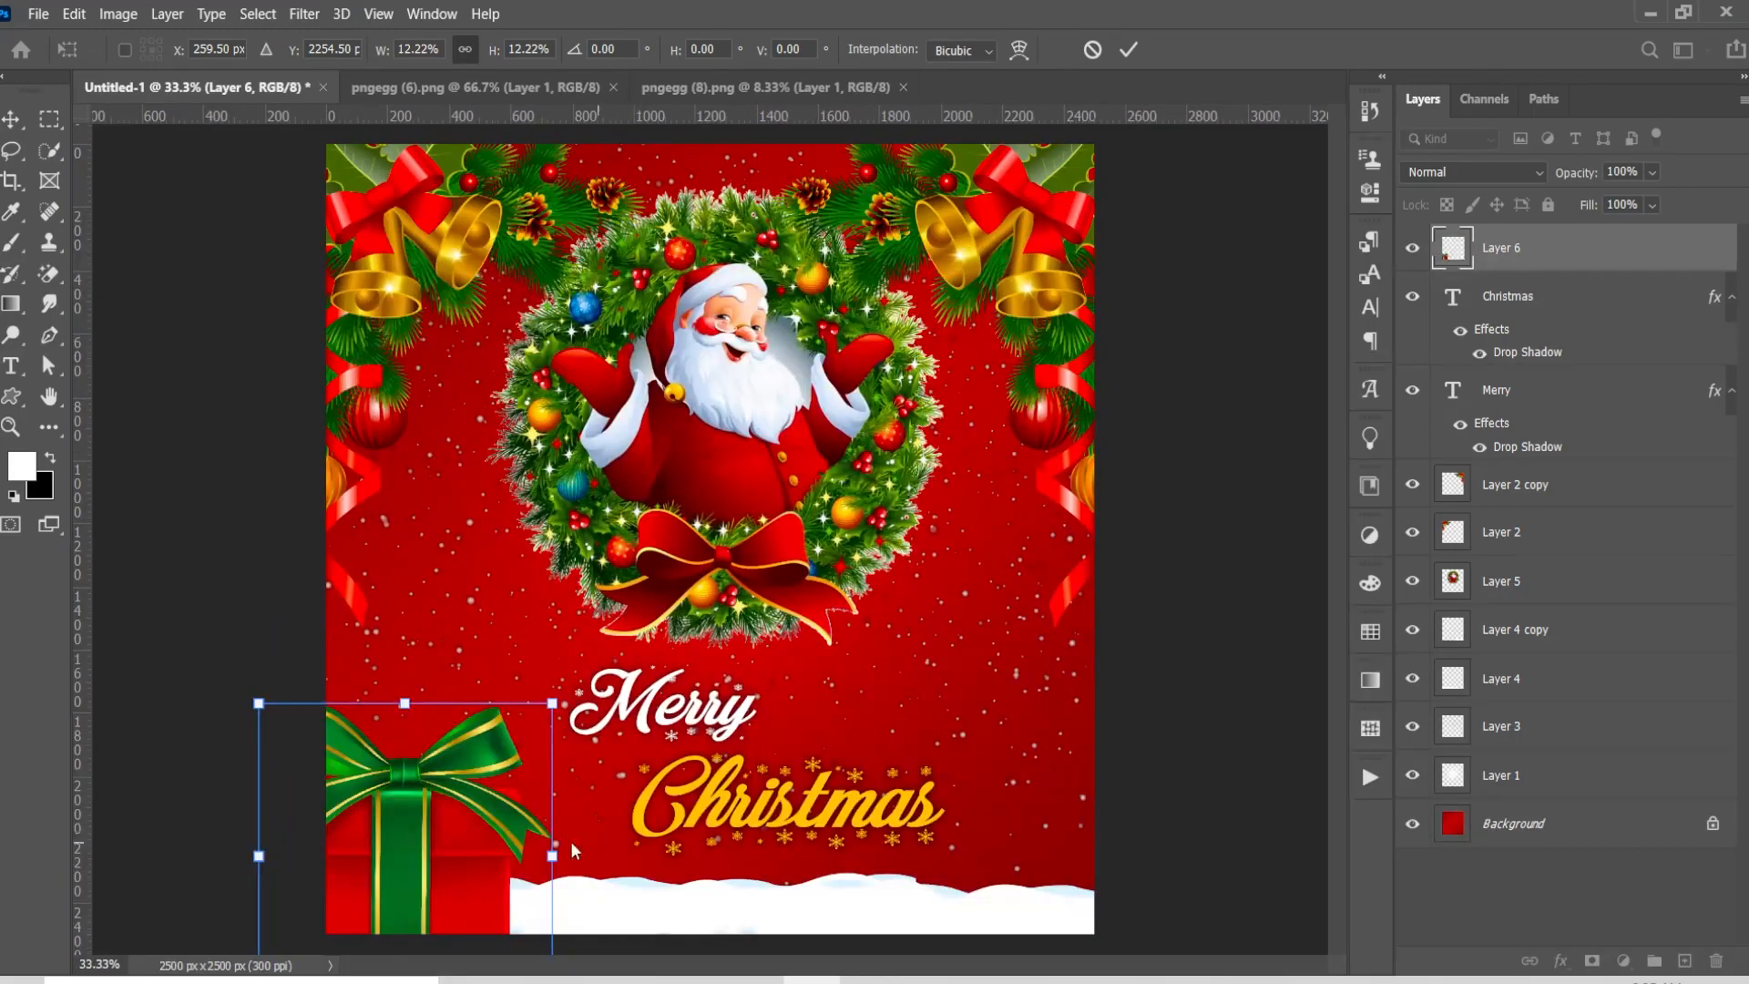
drag(492, 823, 557, 747)
drag(618, 930, 557, 867)
drag(496, 811, 415, 835)
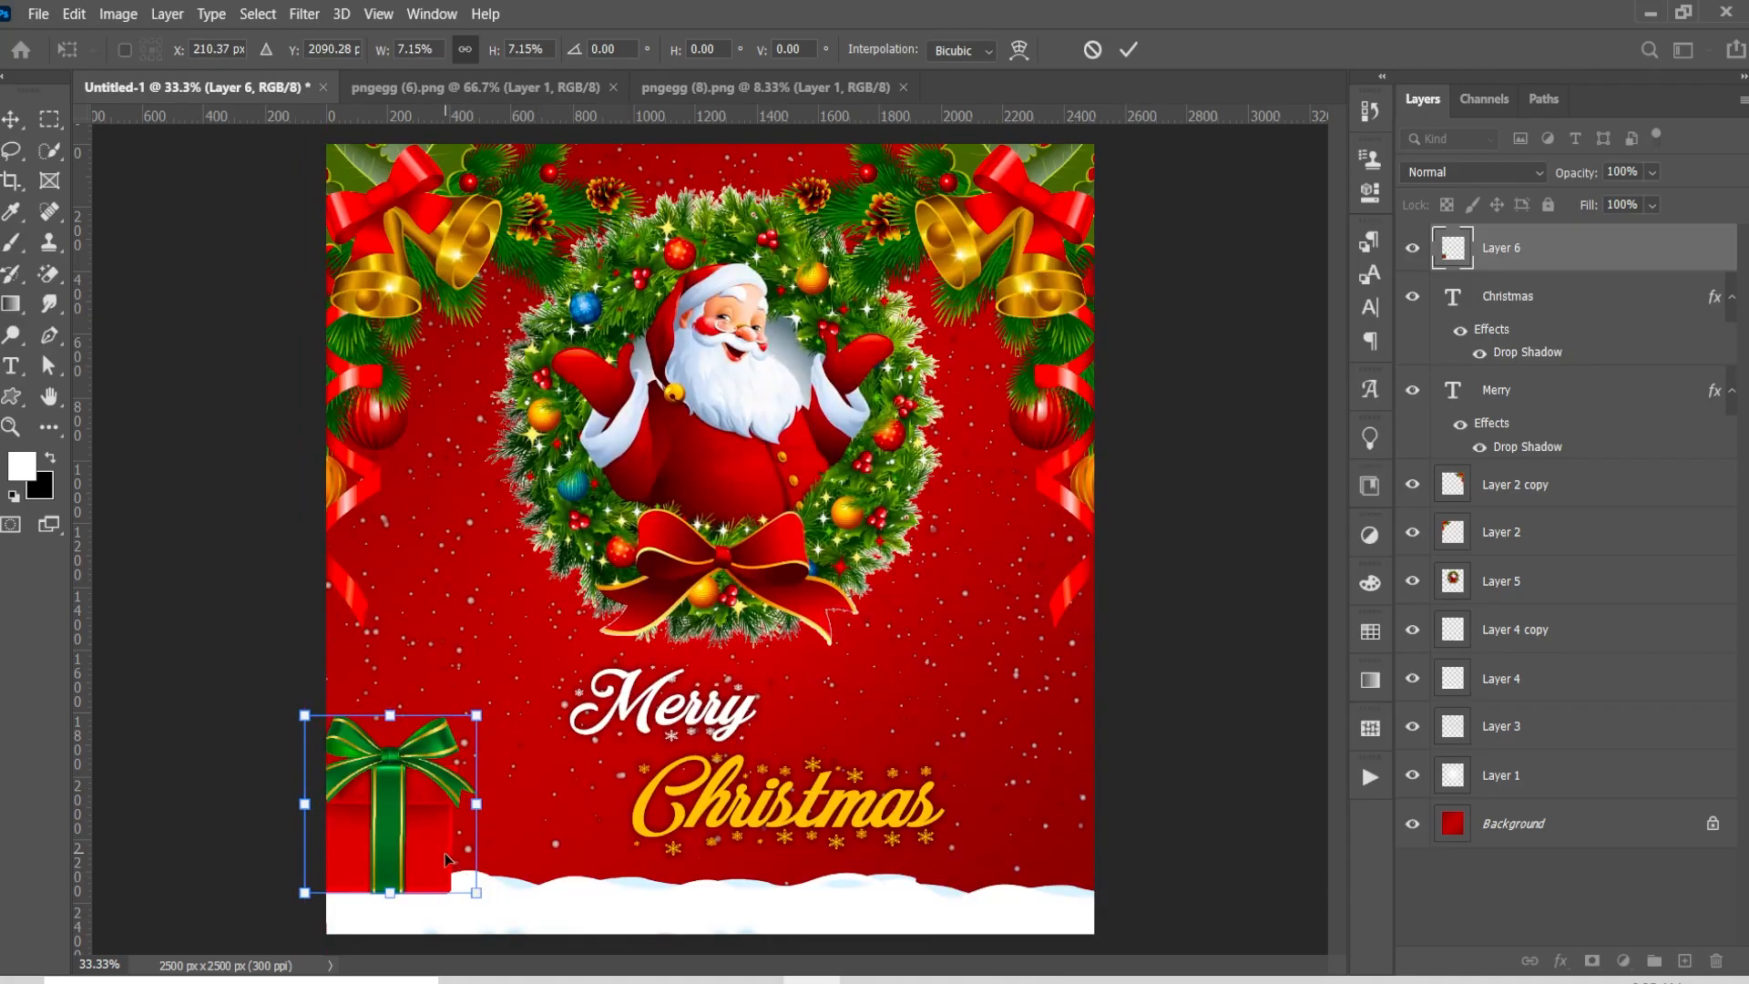
drag(475, 893, 401, 841)
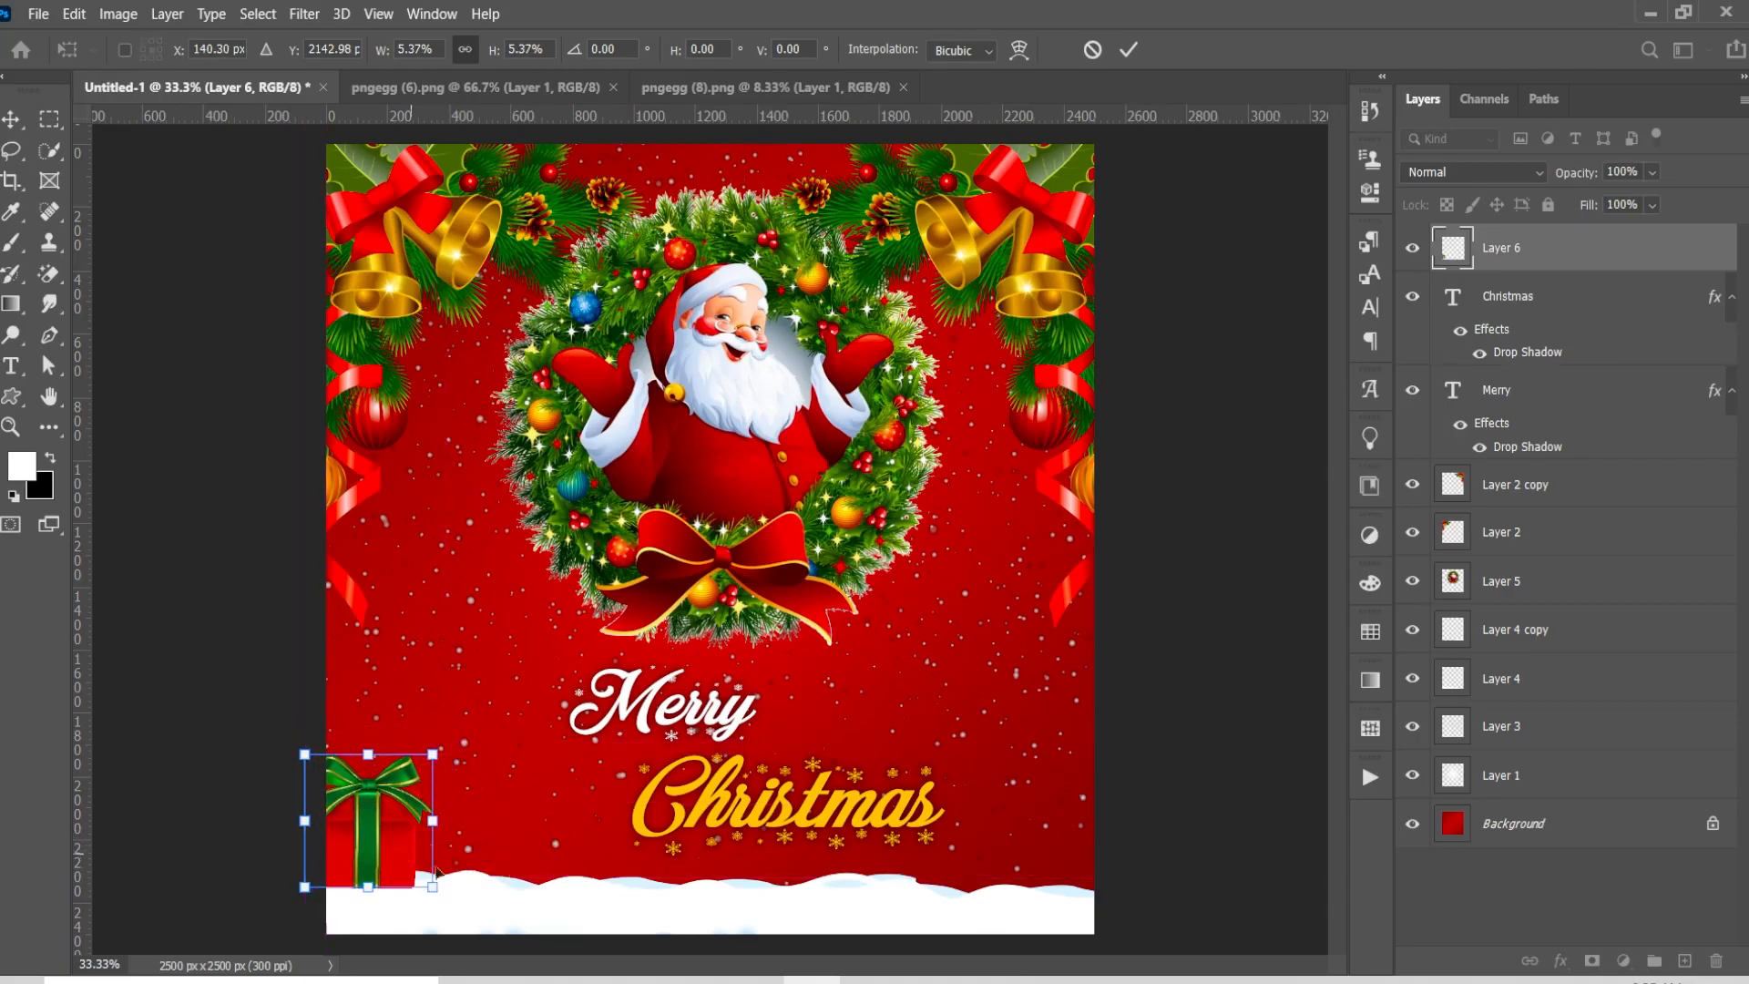
click(1129, 49)
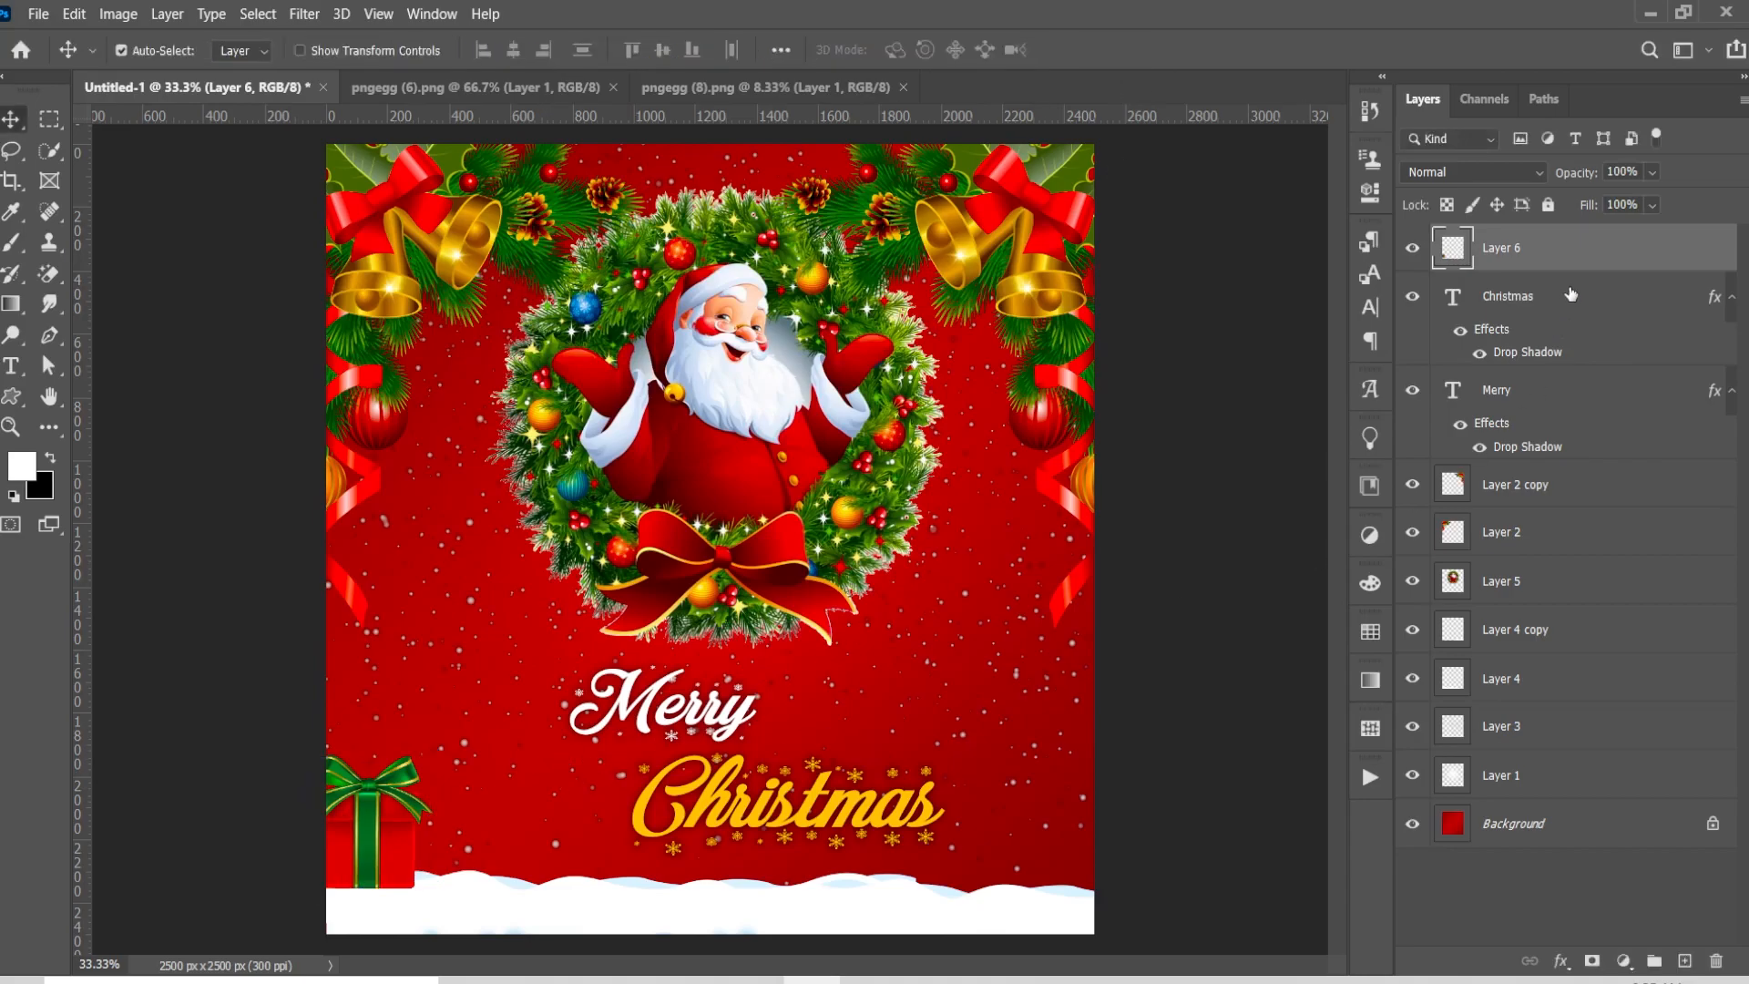
Move the gift box layer behind the snow, directly above Layer 3, and place a duplicate box at the canvas's right edge
drag(1585, 256, 1613, 685)
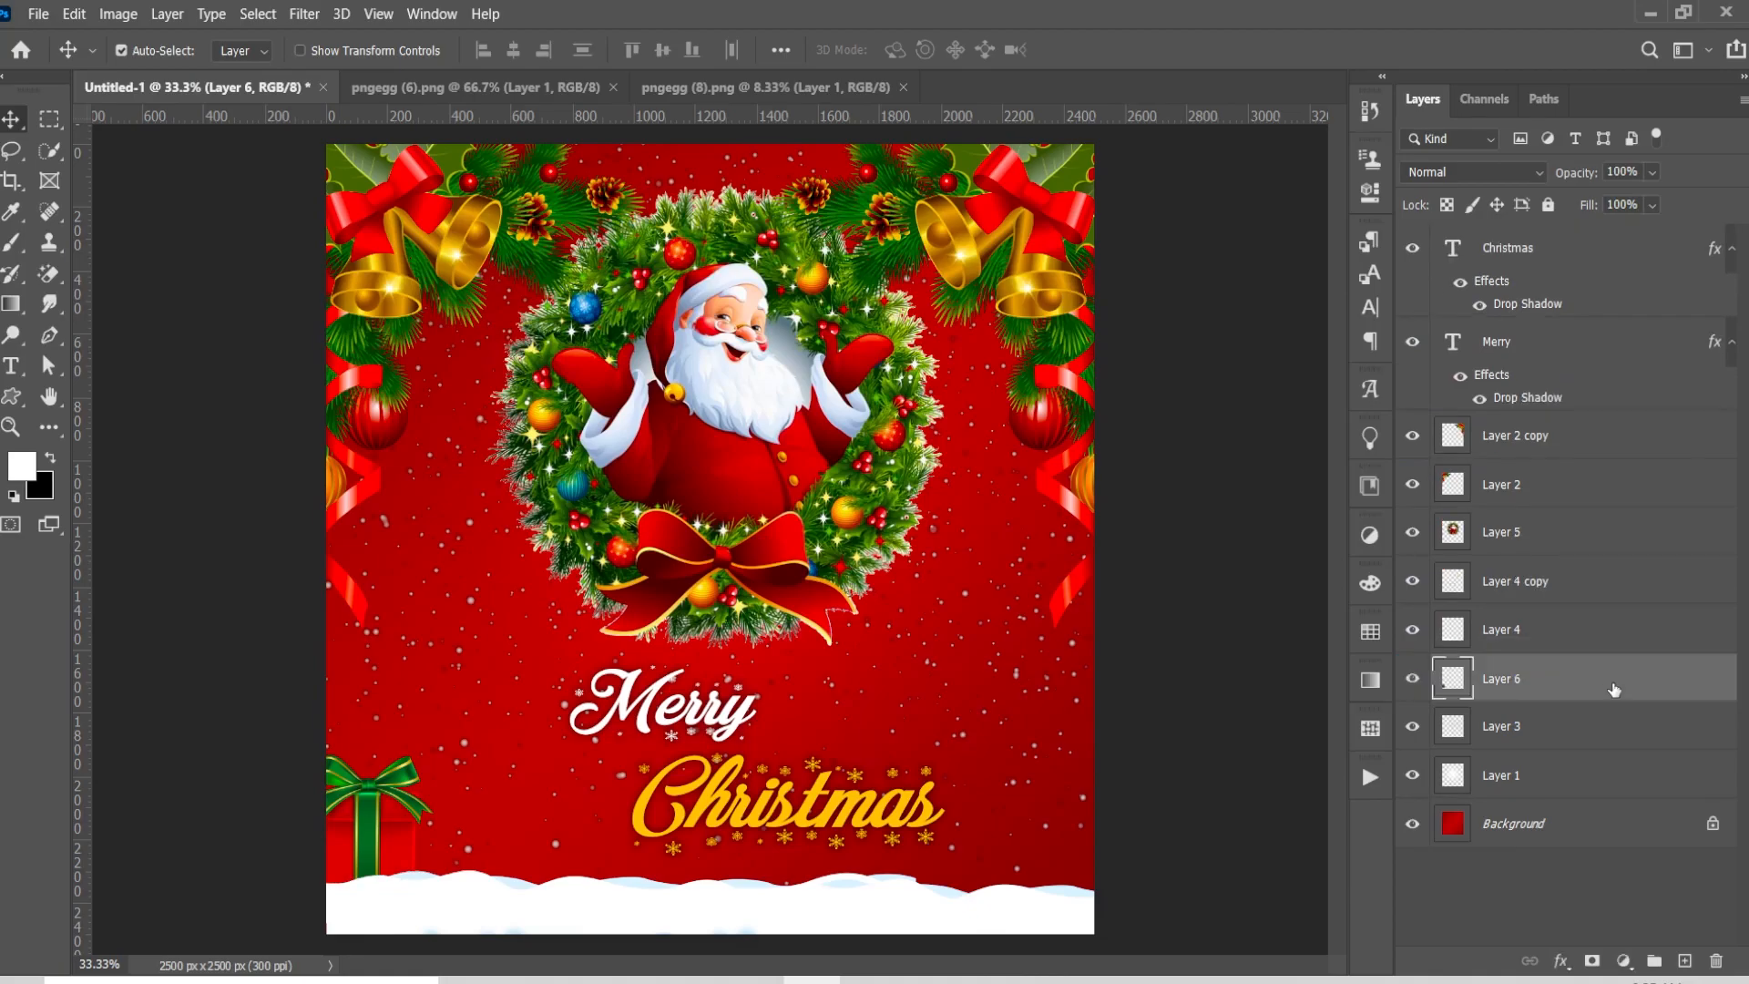
drag(364, 838, 367, 843)
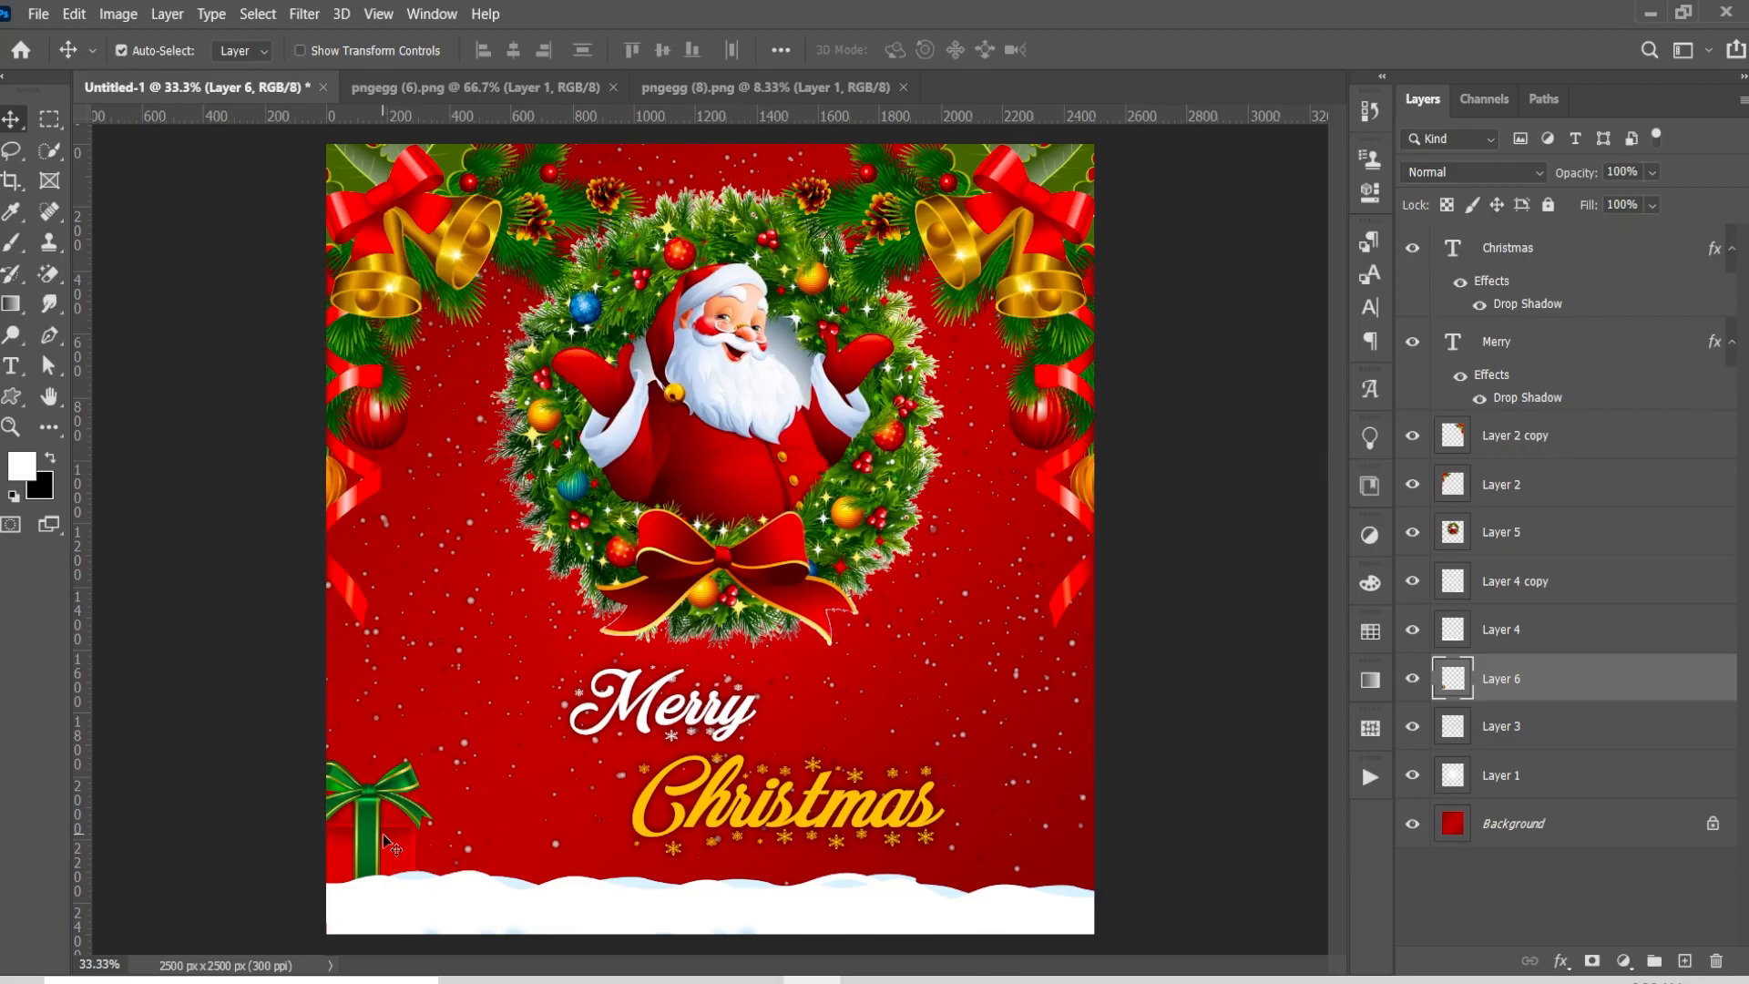
drag(385, 840, 1064, 907)
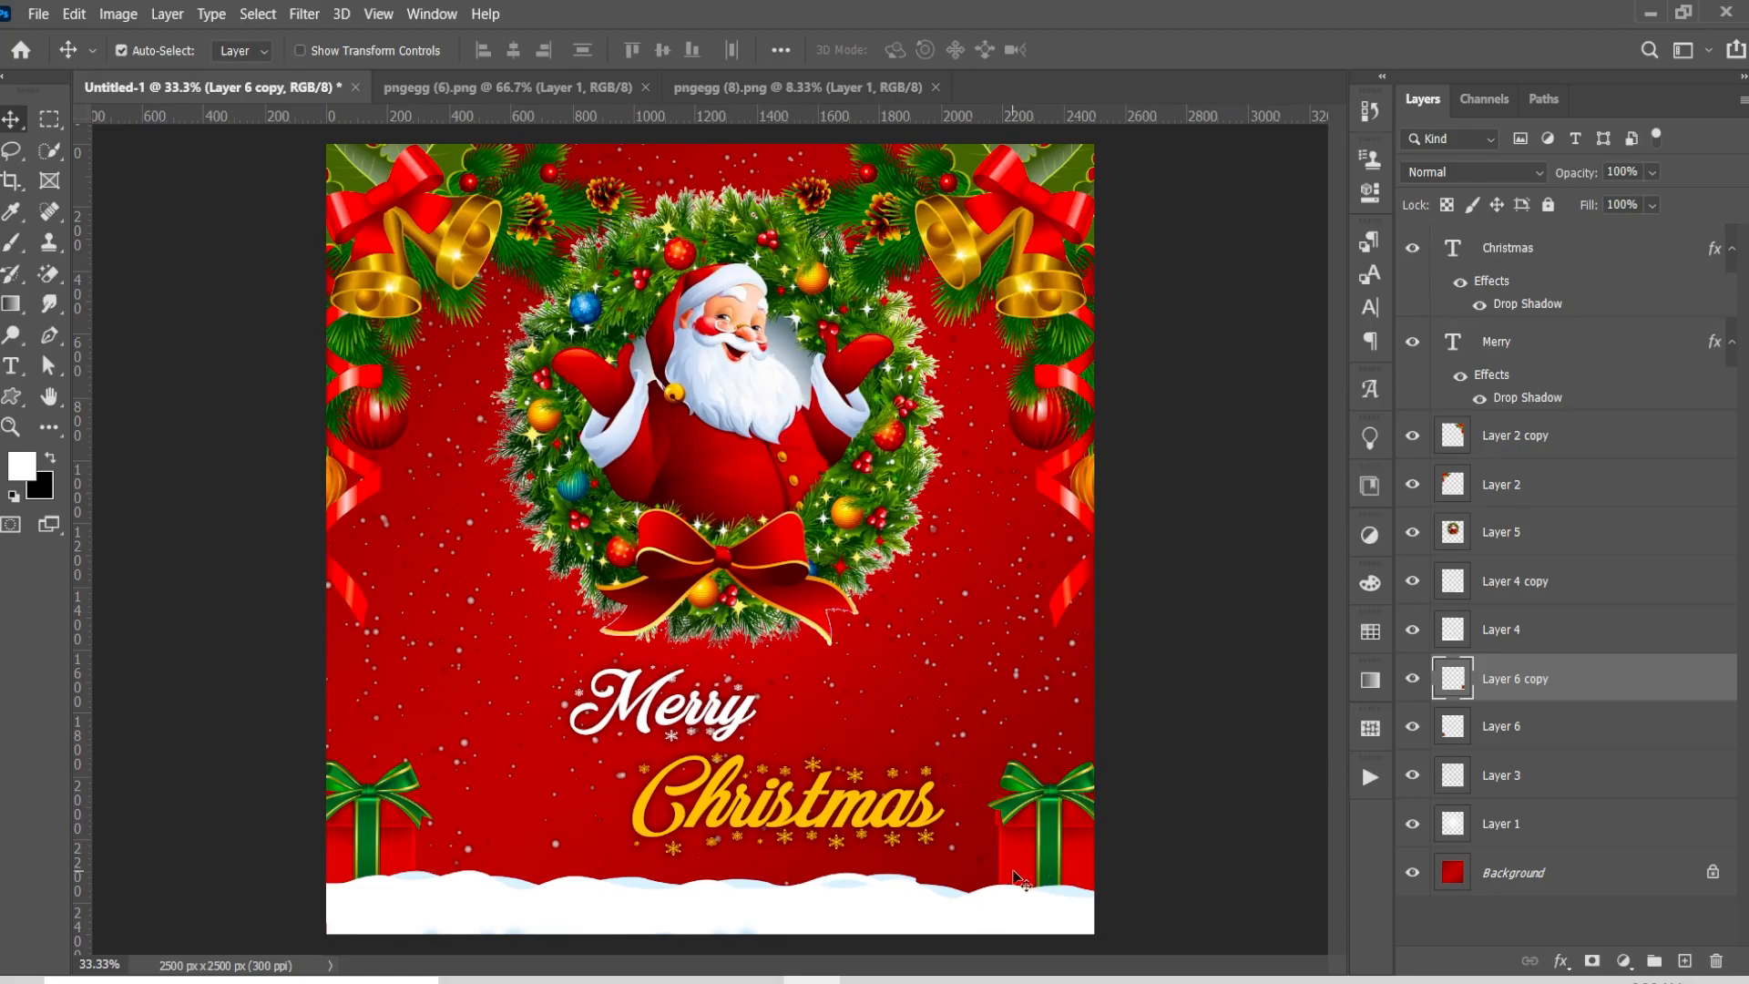
Scale both gift boxes together to about 87.5%, lower them so their bases sink into the snow, and apply the transform
shift+click(1550, 738)
key(ctrl+t)
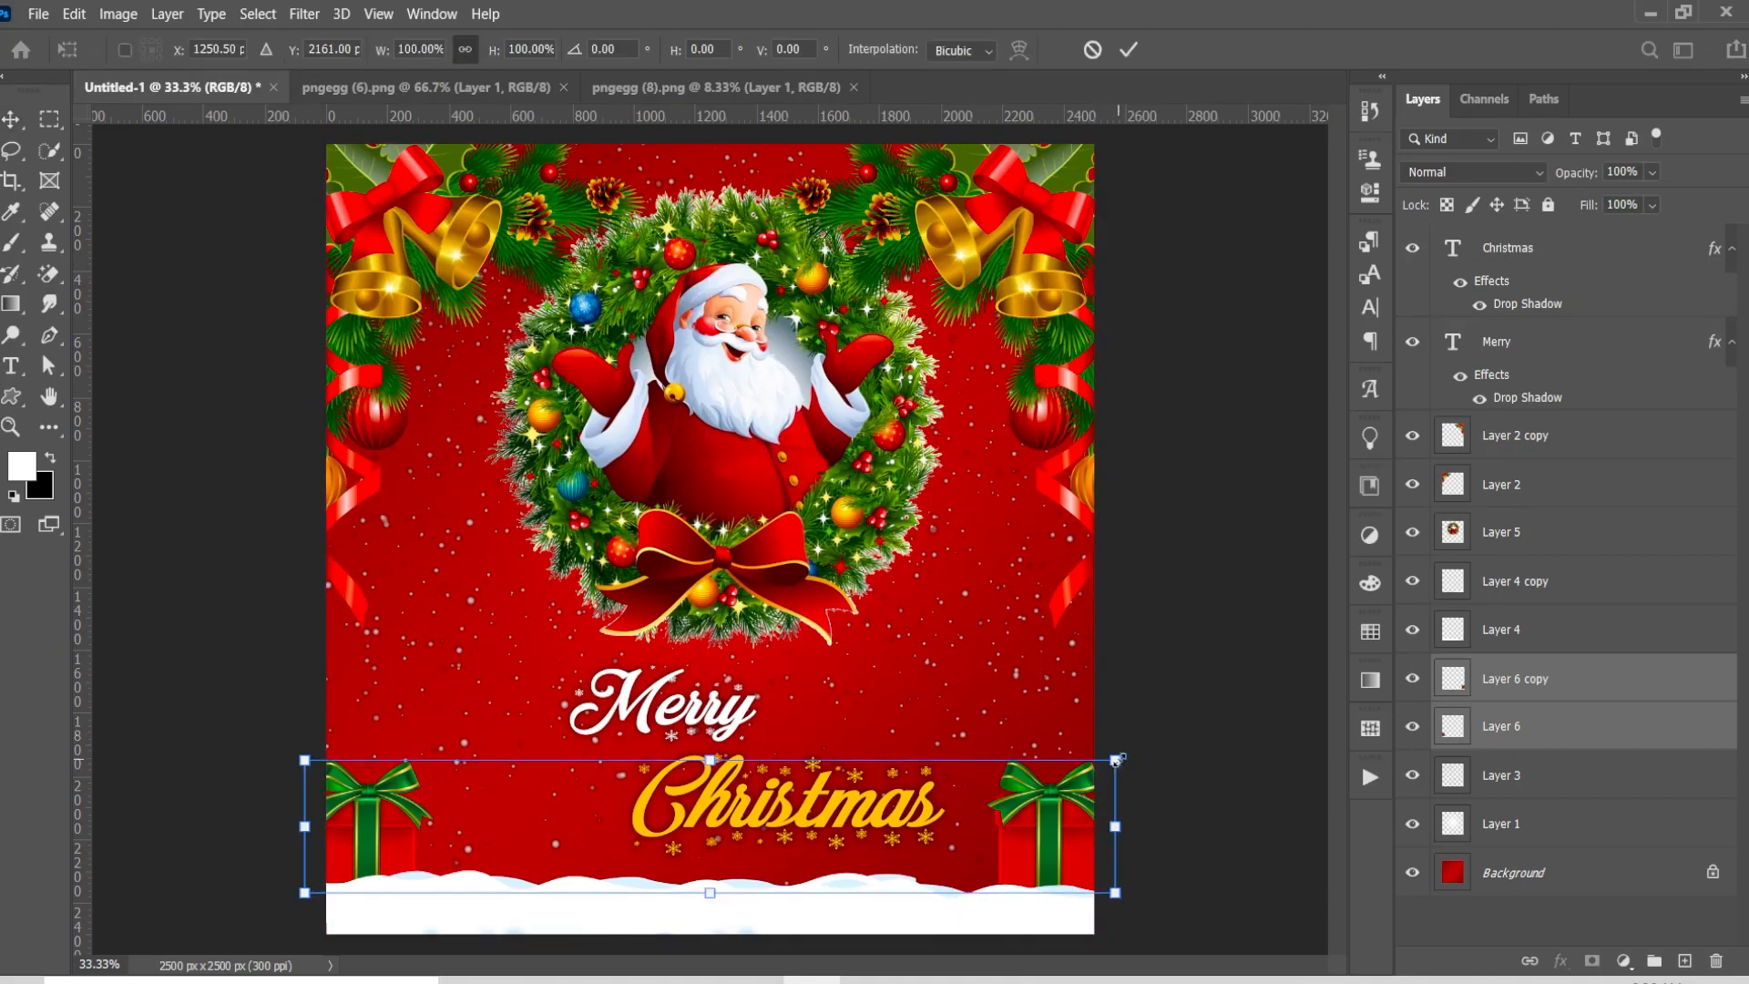
drag(1116, 759, 1070, 784)
key(Down)
key(Down)
key(Down)
key(Down)
key(Down)
key(Down)
key(Down)
key(Down)
key(Down)
key(Down)
key(Down)
key(Down)
key(Down)
key(Down)
key(Down)
key(Down)
key(Down)
key(Down)
key(Down)
key(Down)
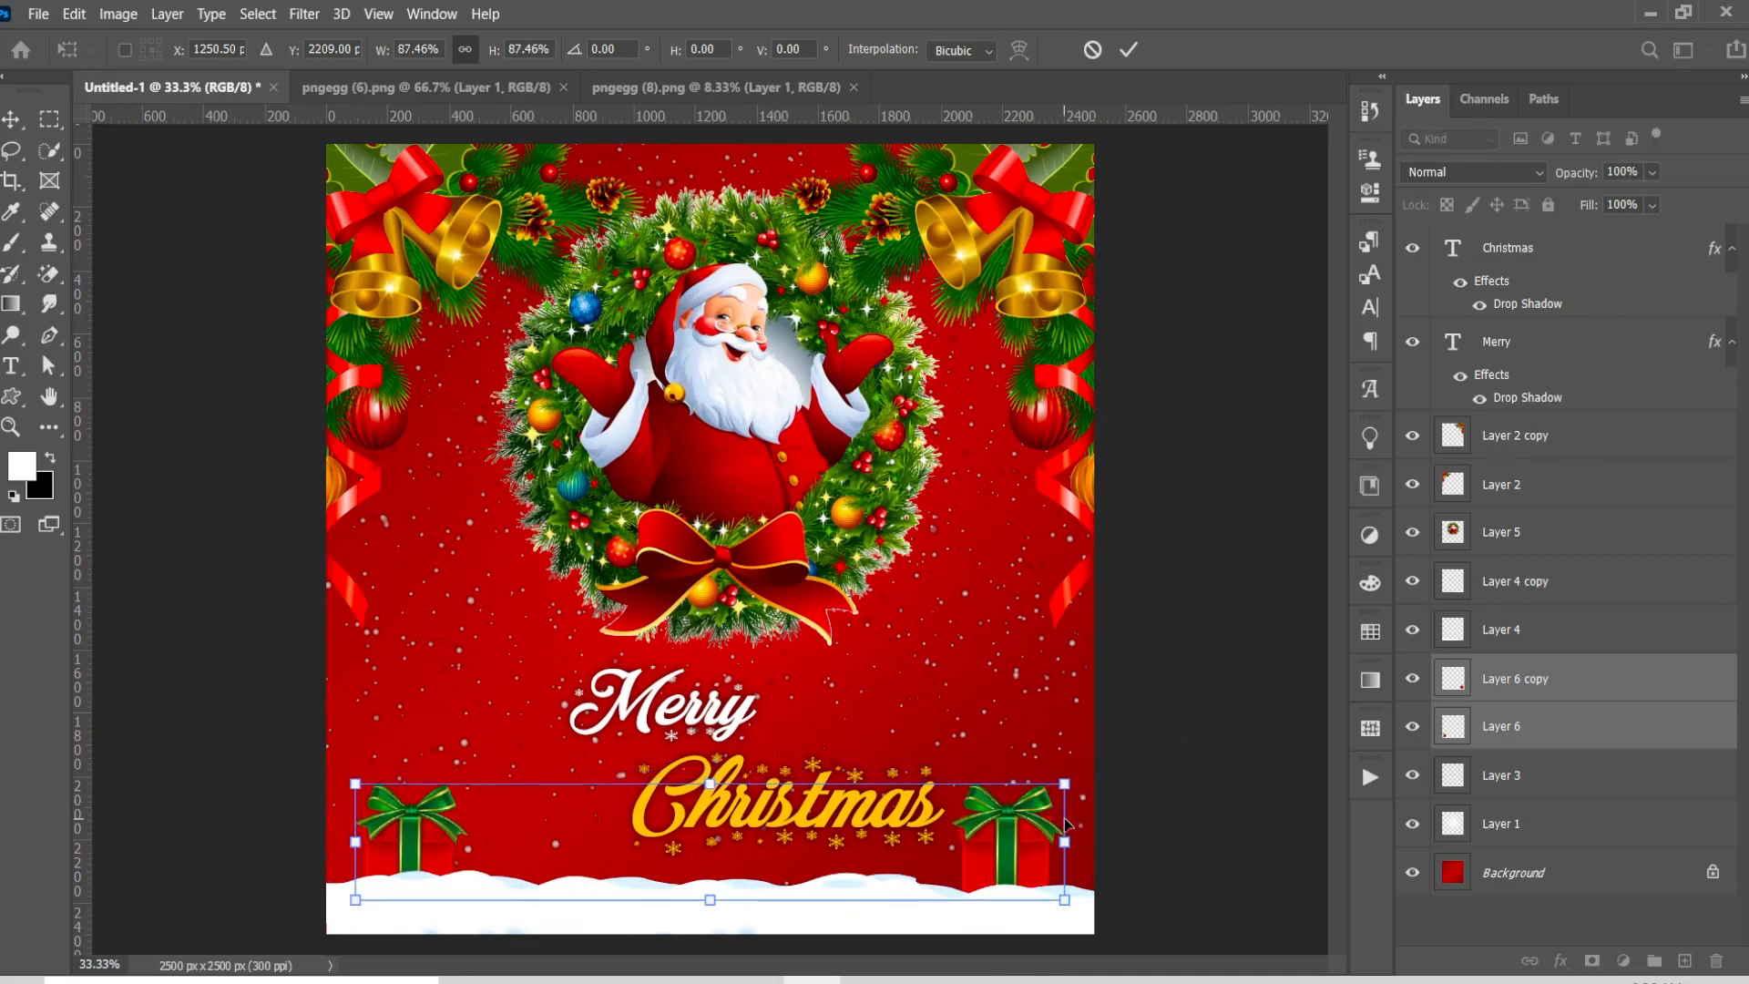
click(1128, 50)
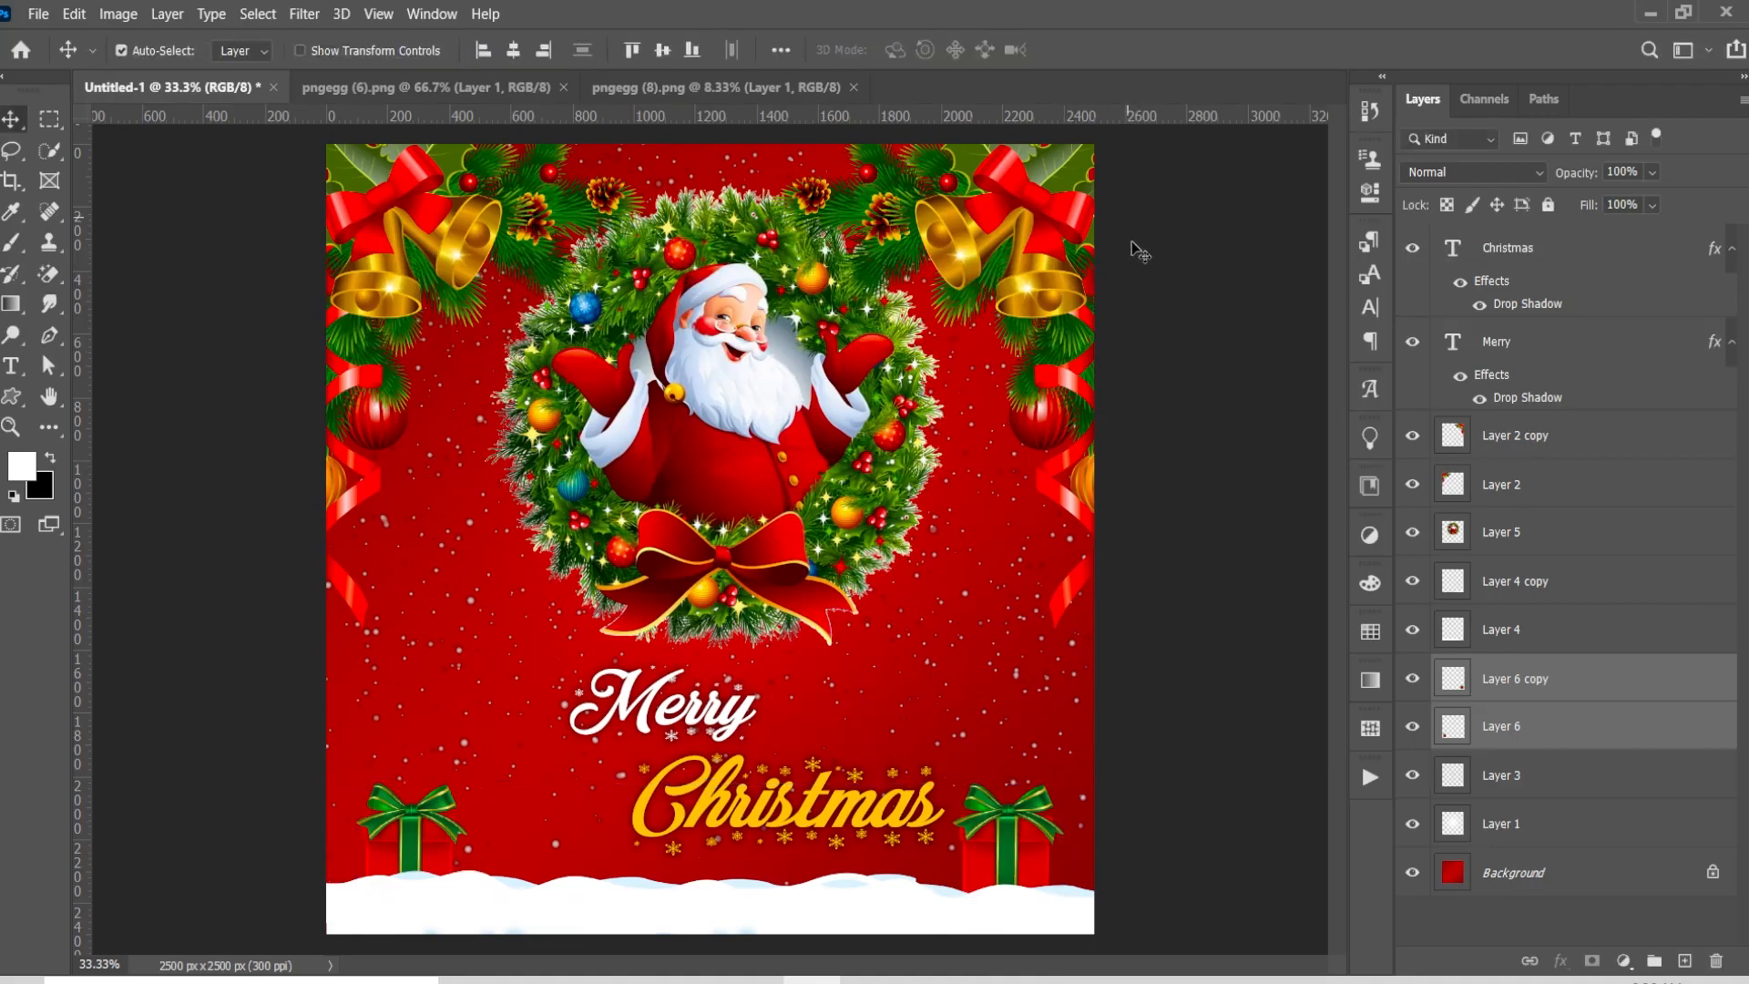
Nudge the right gift box horizontally until it meets the canvas's right edge
click(1215, 574)
click(1036, 863)
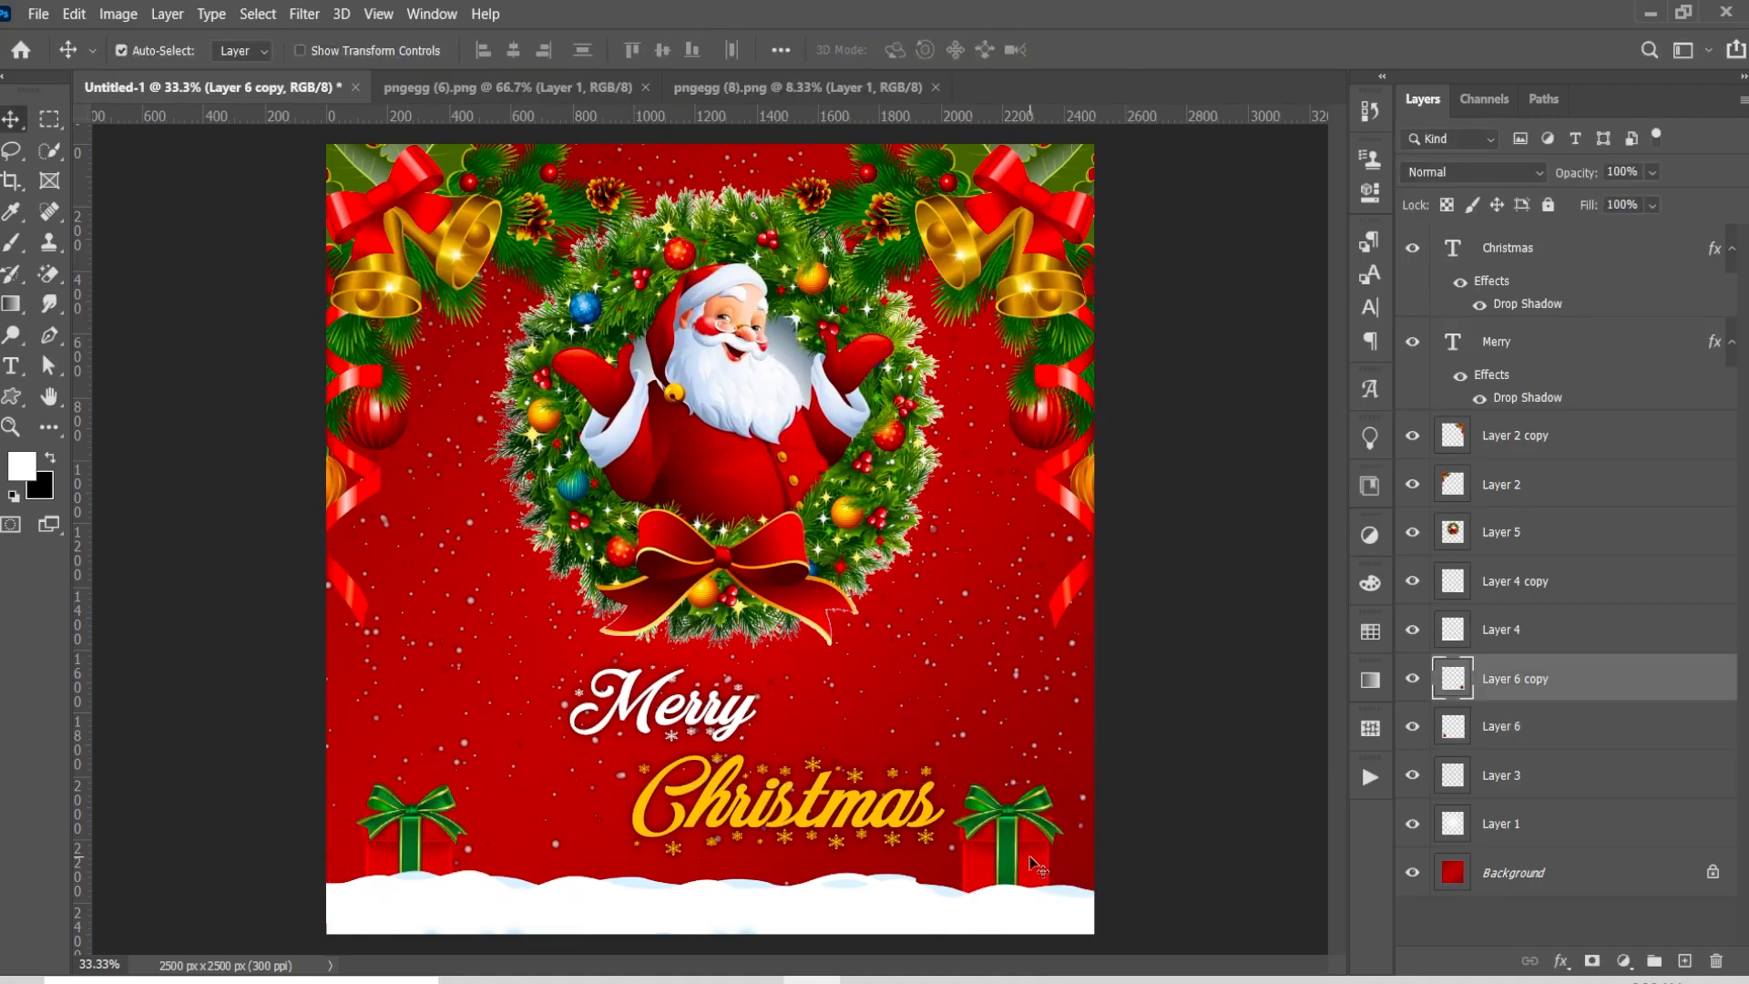
key(shift+Right)
key(shift+Right)
key(shift+Right)
key(shift+Right)
key(shift+Right)
key(shift+Right)
key(shift+Right)
key(shift+Right)
key(shift+Right)
key(shift+Right)
key(shift+Right)
key(shift+Right)
key(shift+Right)
key(shift+Right)
key(shift+Right)
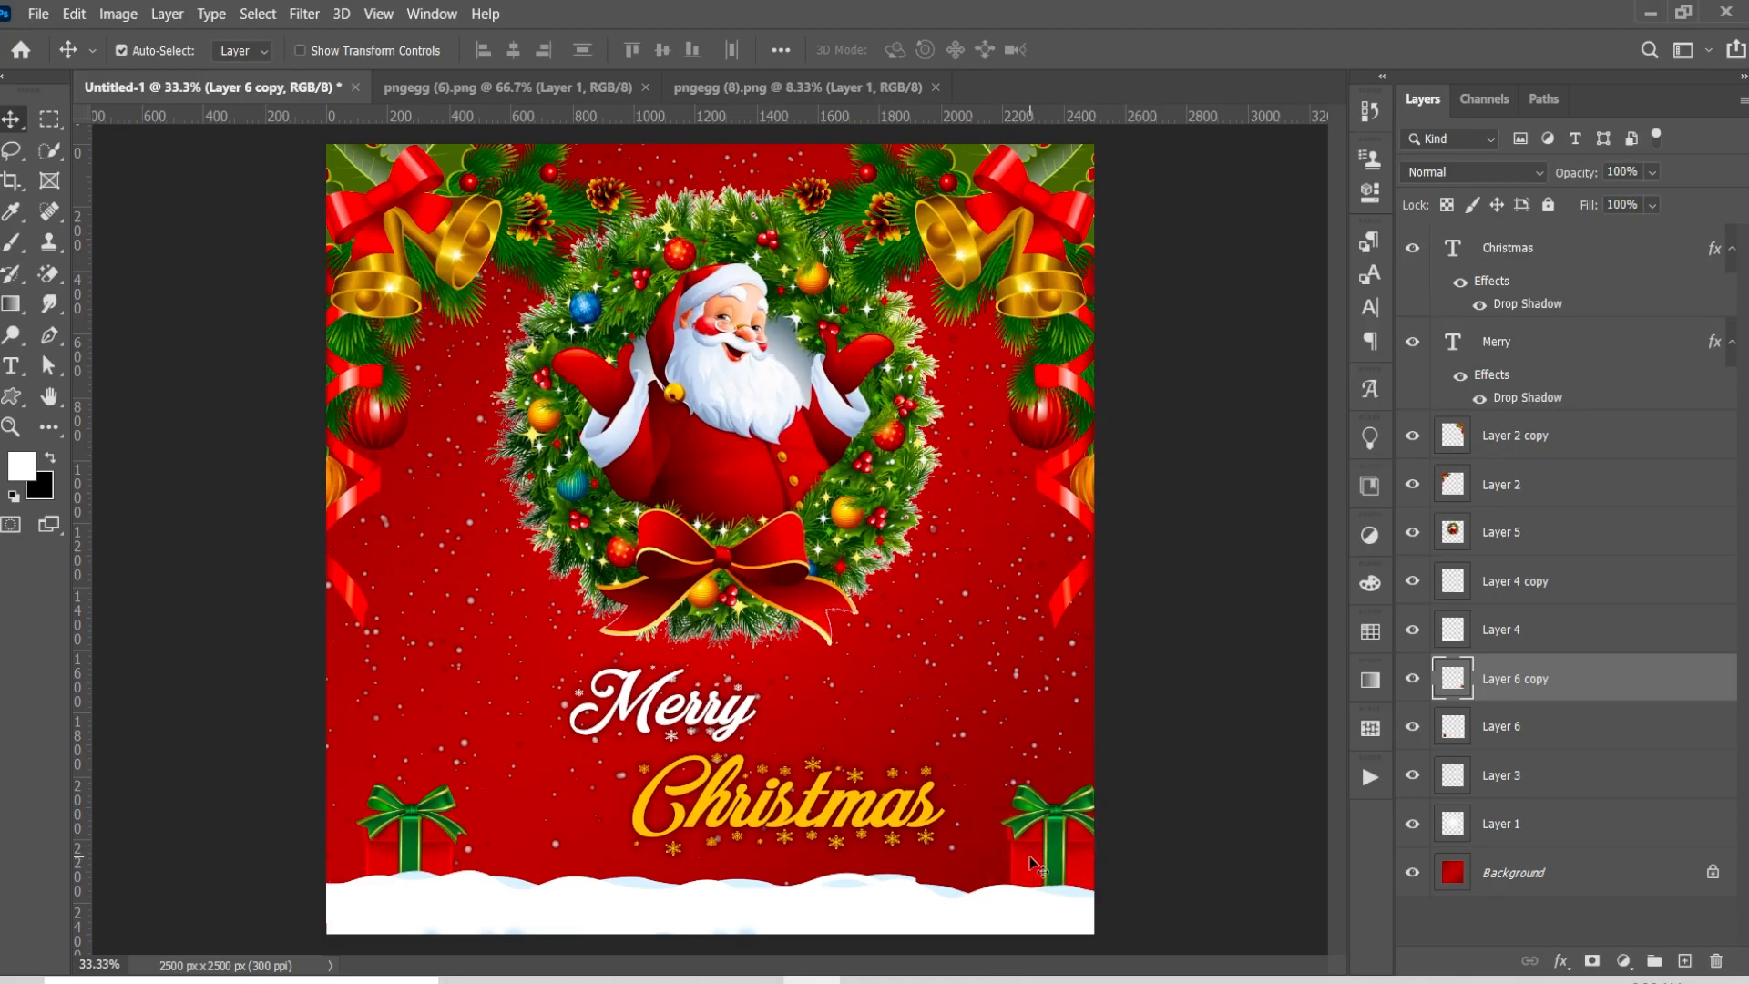
Nudge the left gift box horizontally until it meets the canvas's left edge
click(396, 854)
key(shift+Left)
key(shift+Left)
key(shift+Left)
key(shift+Left)
key(shift+Left)
key(shift+Left)
key(shift+Left)
key(shift+Left)
key(shift+Left)
key(shift+Left)
key(shift+Left)
key(shift+Left)
key(shift+Left)
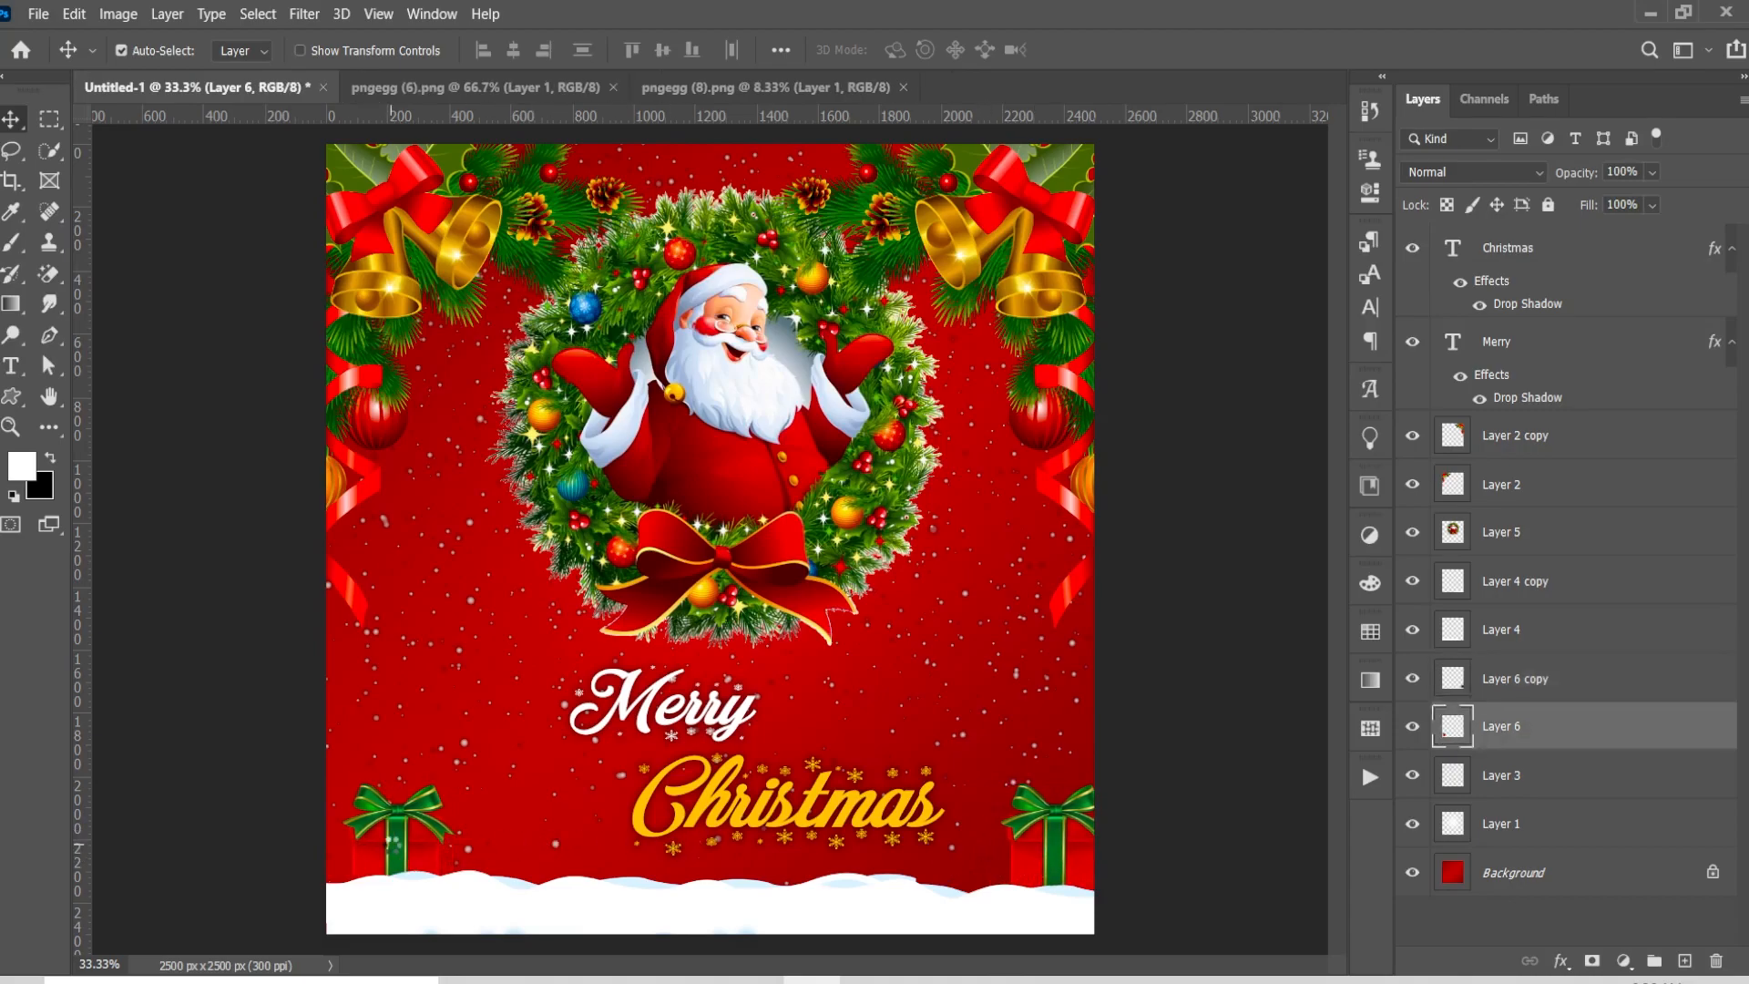
key(shift+Left)
key(shift+Left)
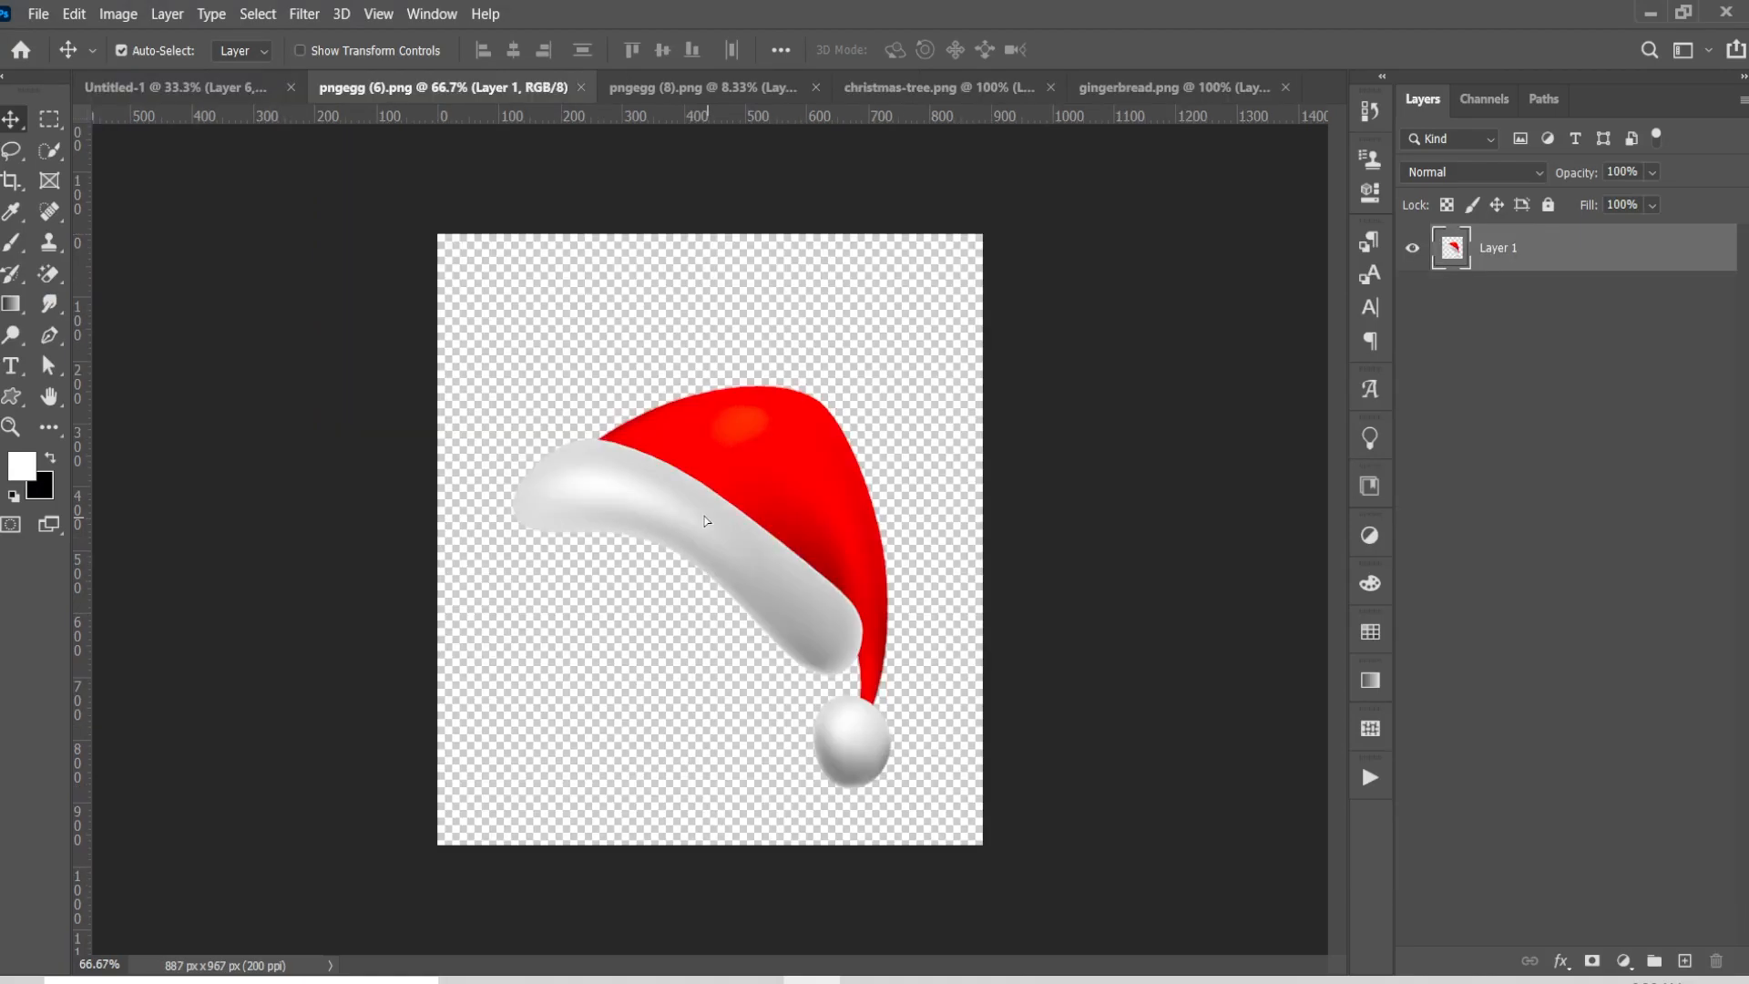
Bring the Santa hat from pngegg (6).png into the Christmas design and scale it down to 28%
drag(702, 508, 583, 533)
drag(798, 727, 940, 776)
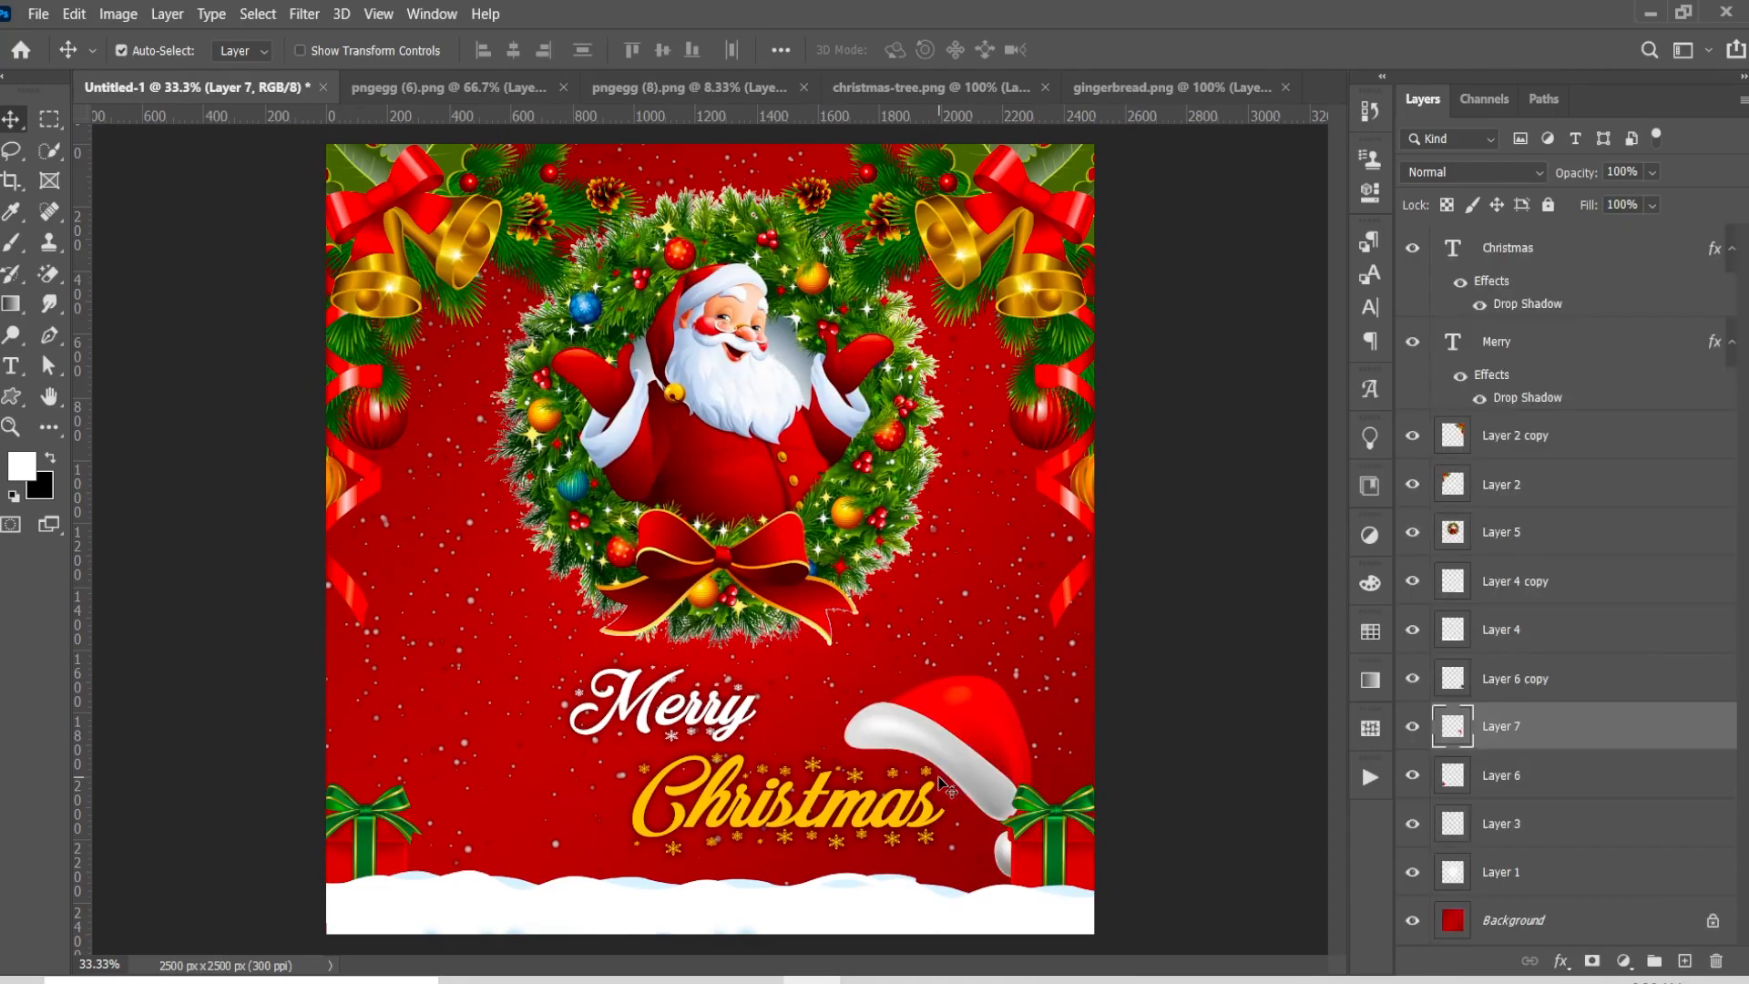
key(ctrl+t)
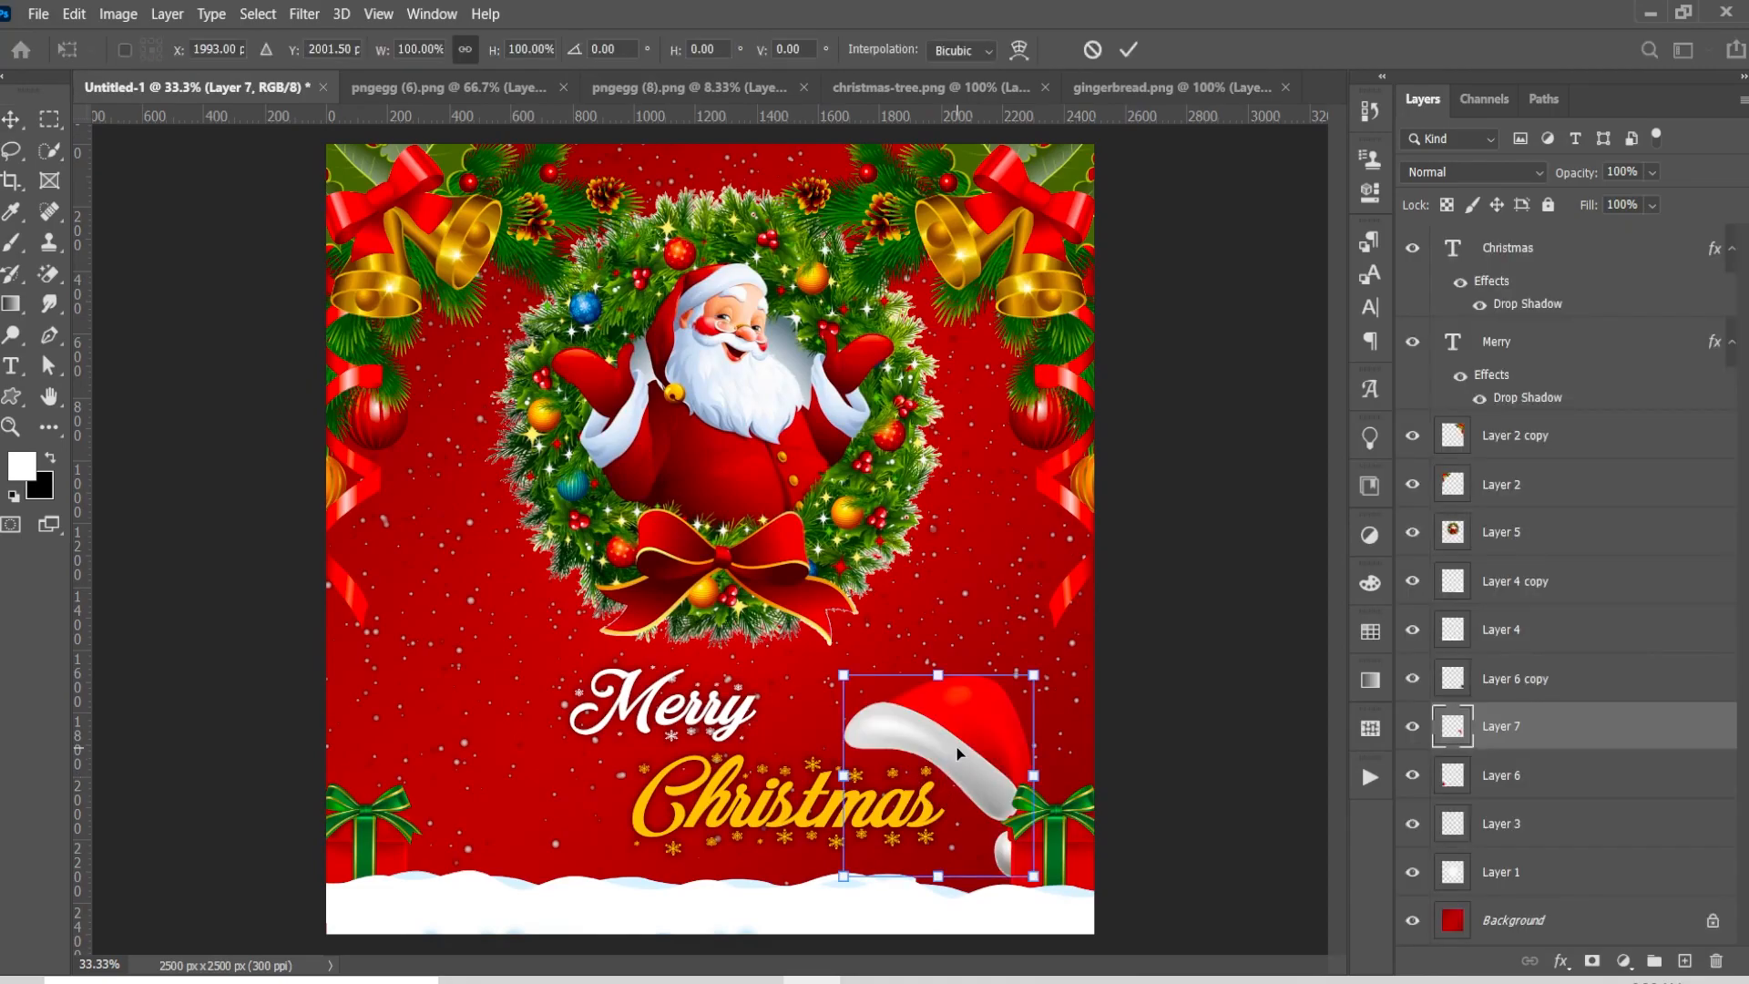
drag(1036, 879, 968, 811)
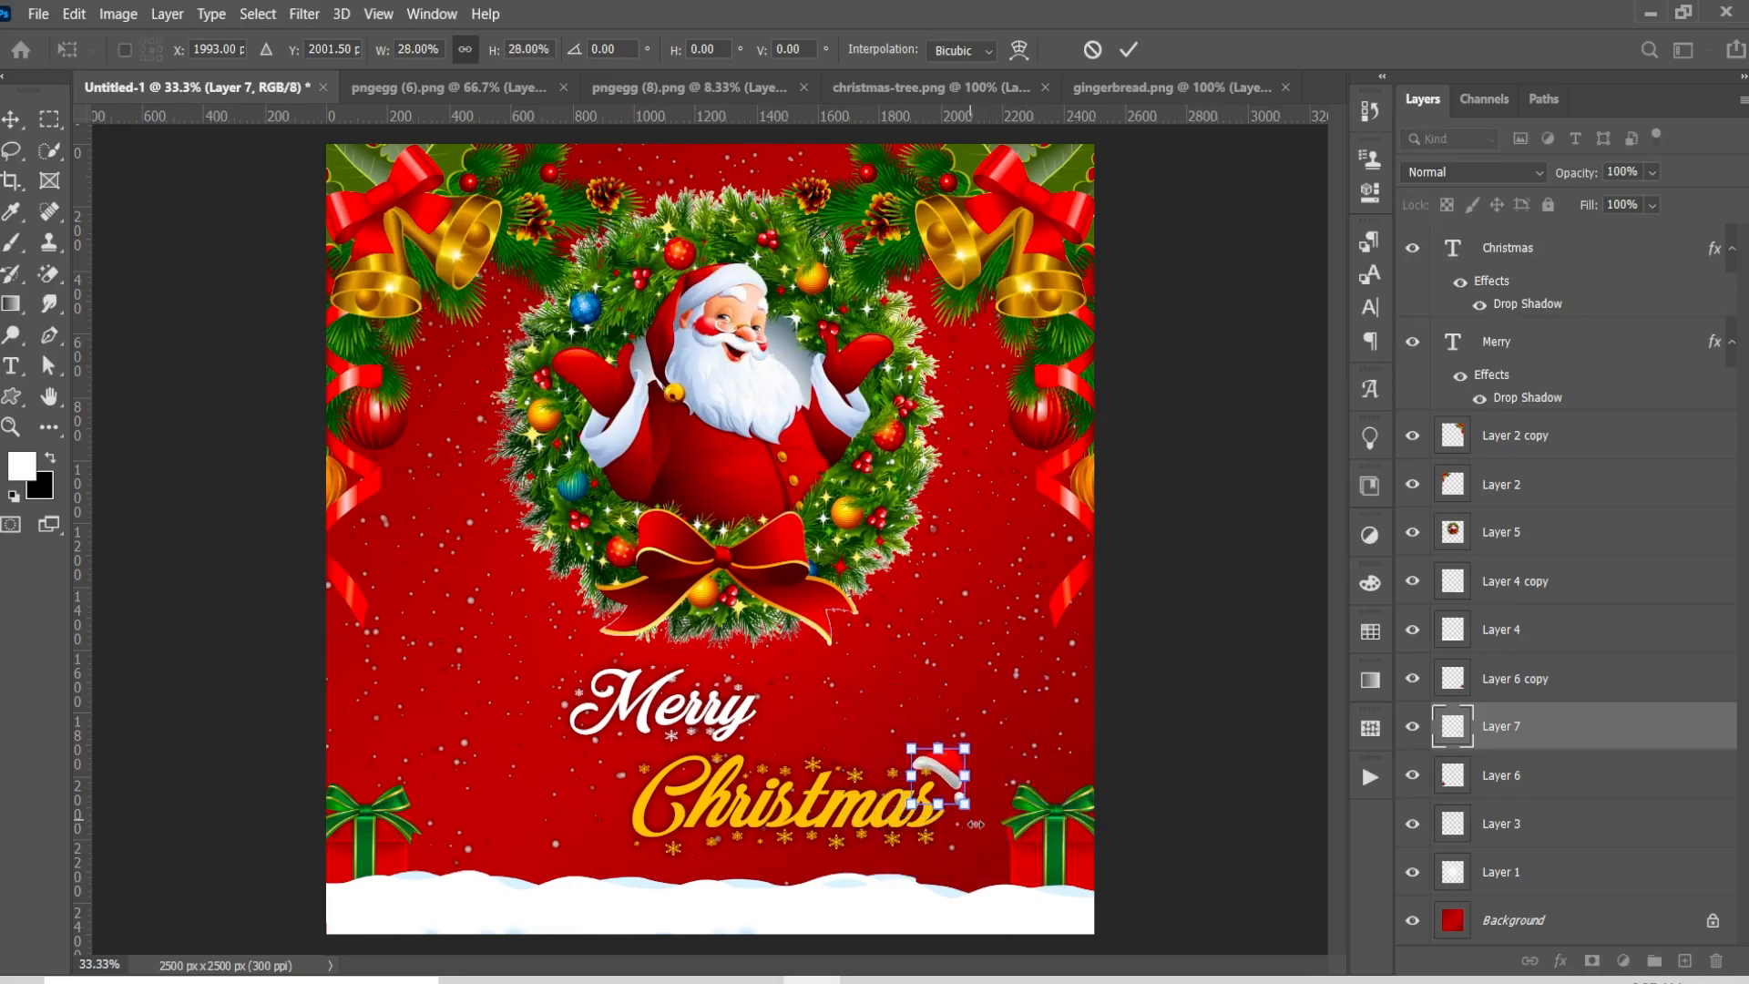
Move the Santa hat layer to the top of the layer stack and position the hat over the final "s" of "Christmas"
drag(1610, 740, 1622, 240)
scroll(1003, 898, up, 3)
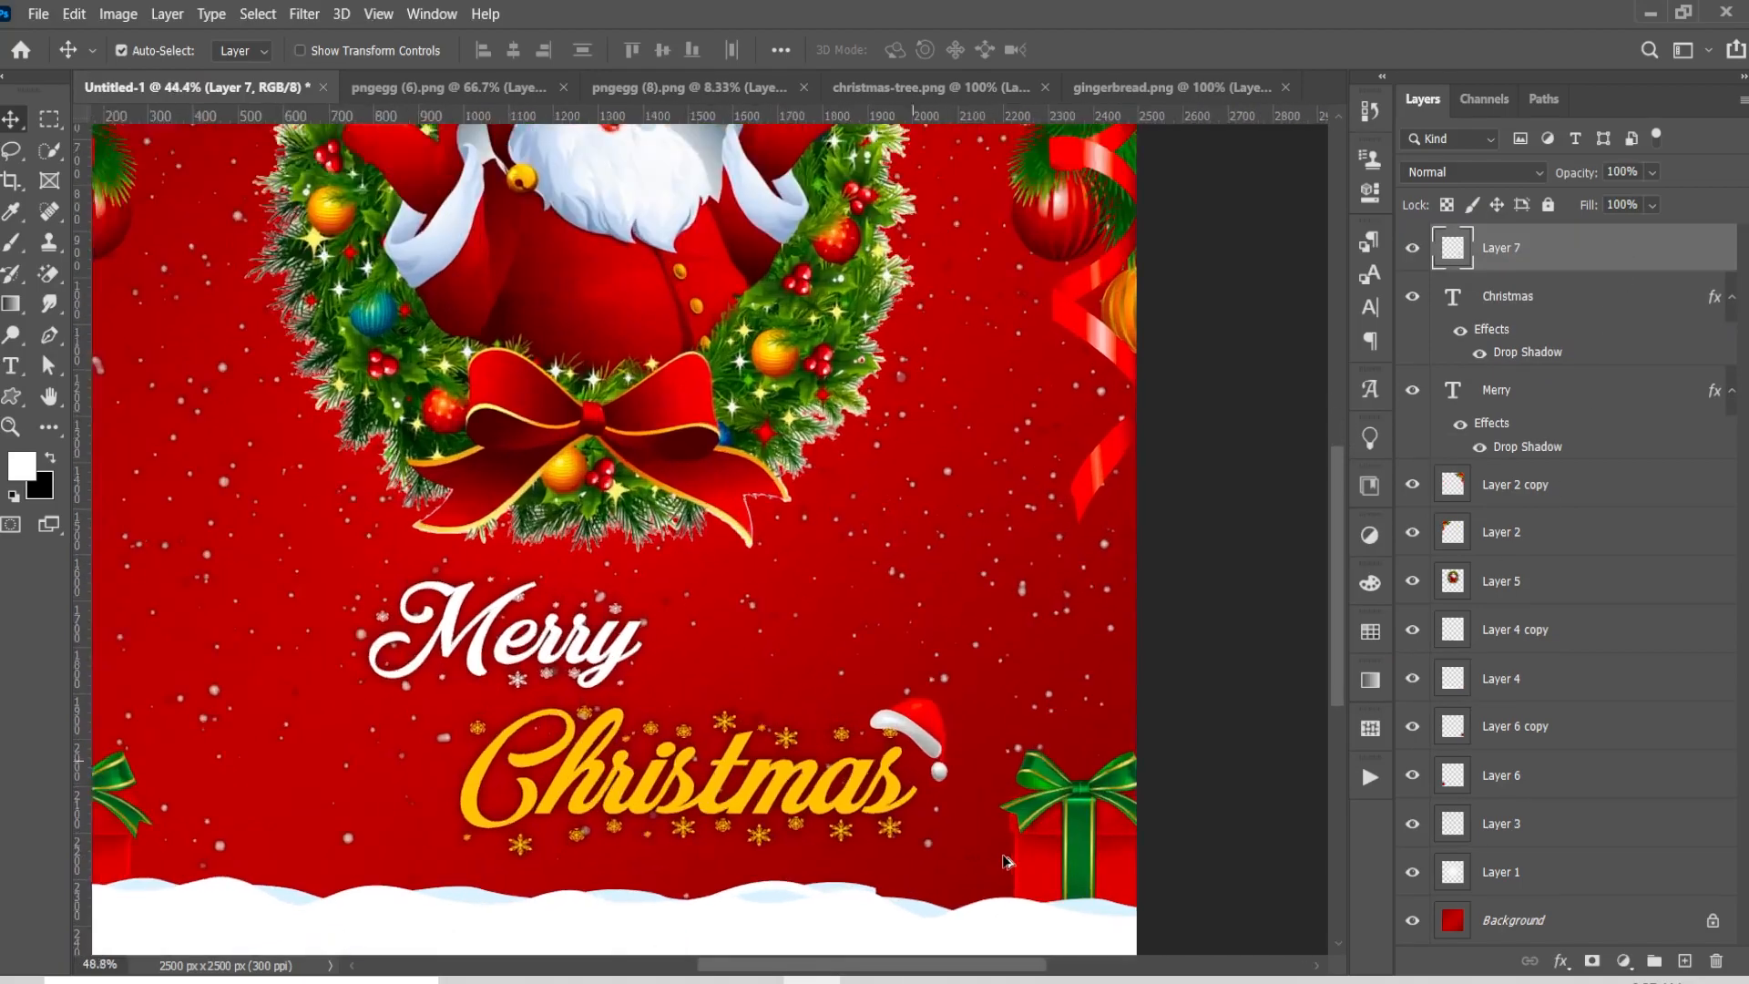
scroll(1003, 856, up, 3)
drag(808, 558, 790, 553)
scroll(790, 558, down, 5)
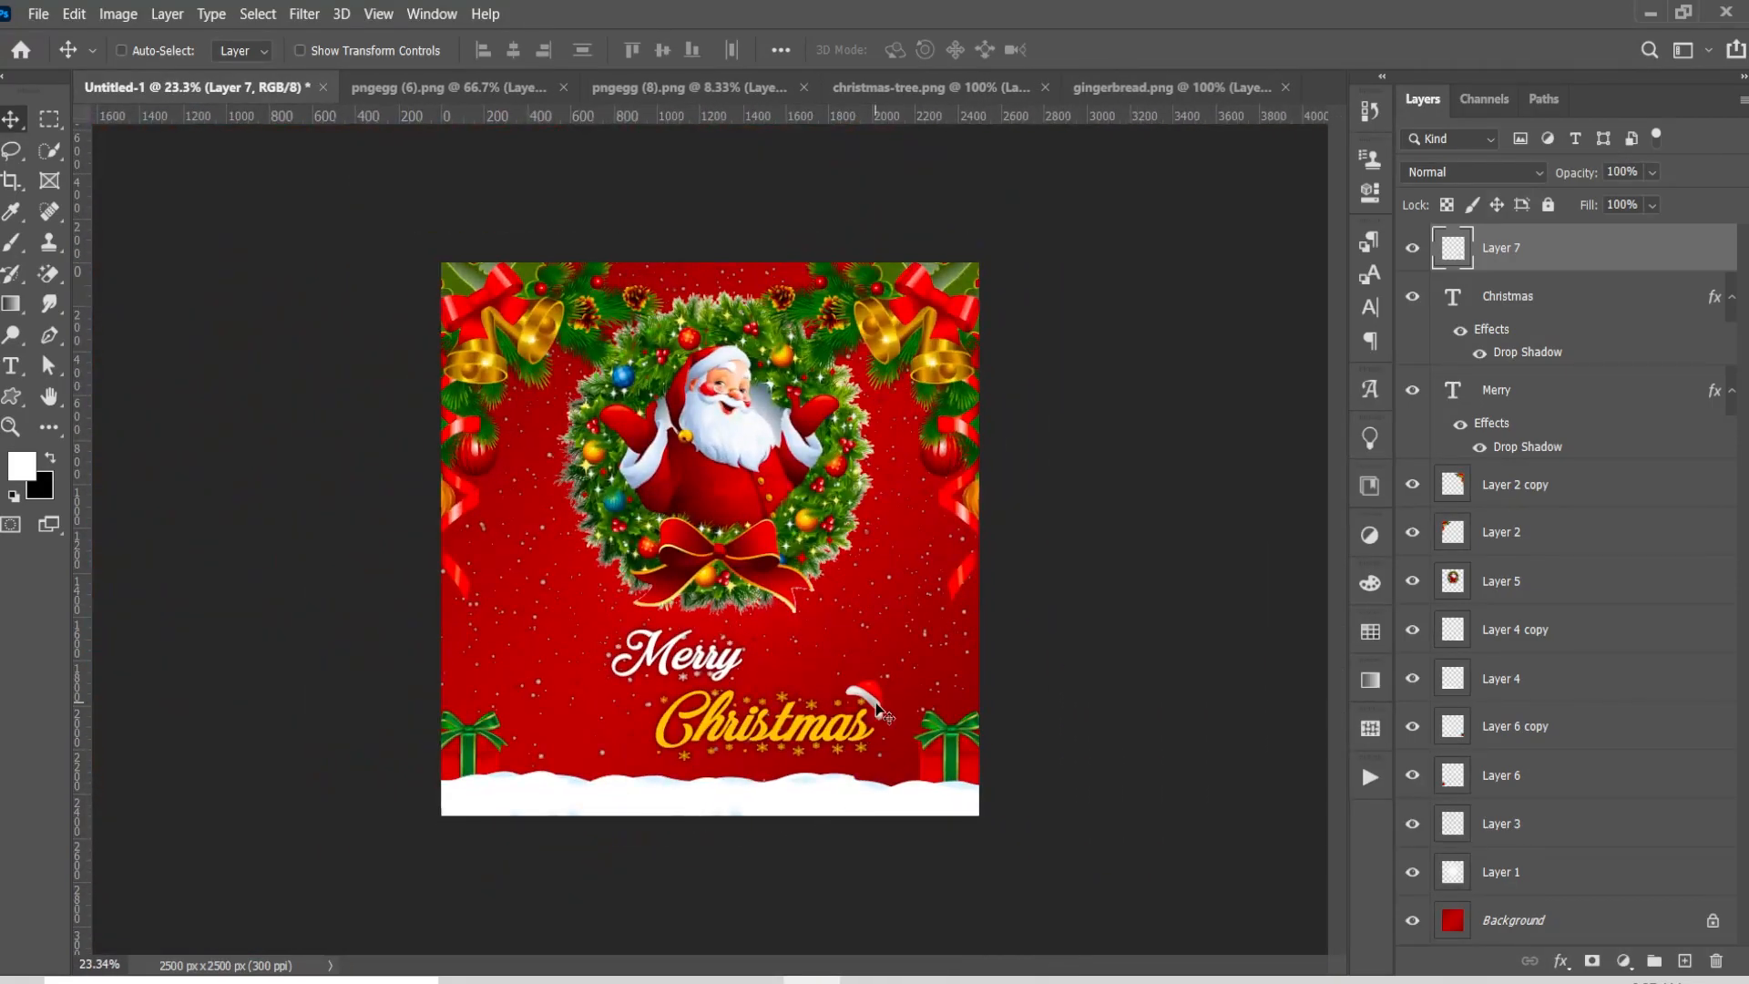
Shrink the Santa hat over the final "s" to about 72% and apply the transform
key(ctrl+t)
drag(881, 719, 875, 713)
scroll(912, 763, up, 4)
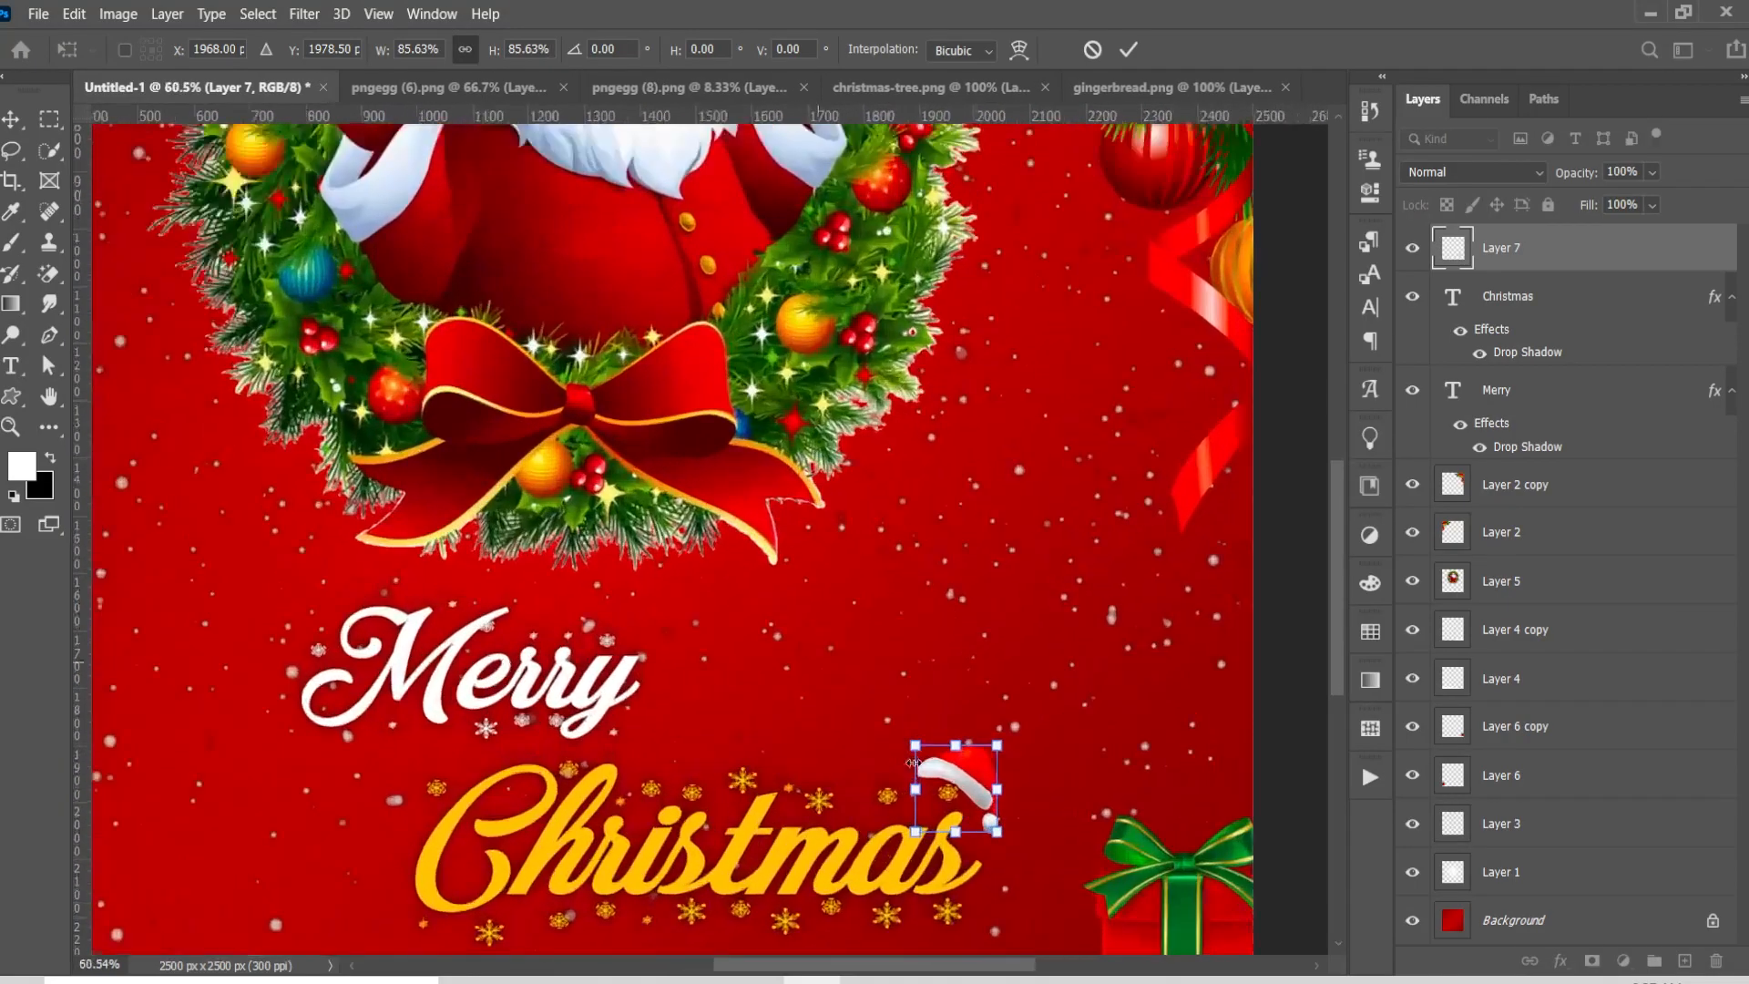
scroll(912, 763, up, 1)
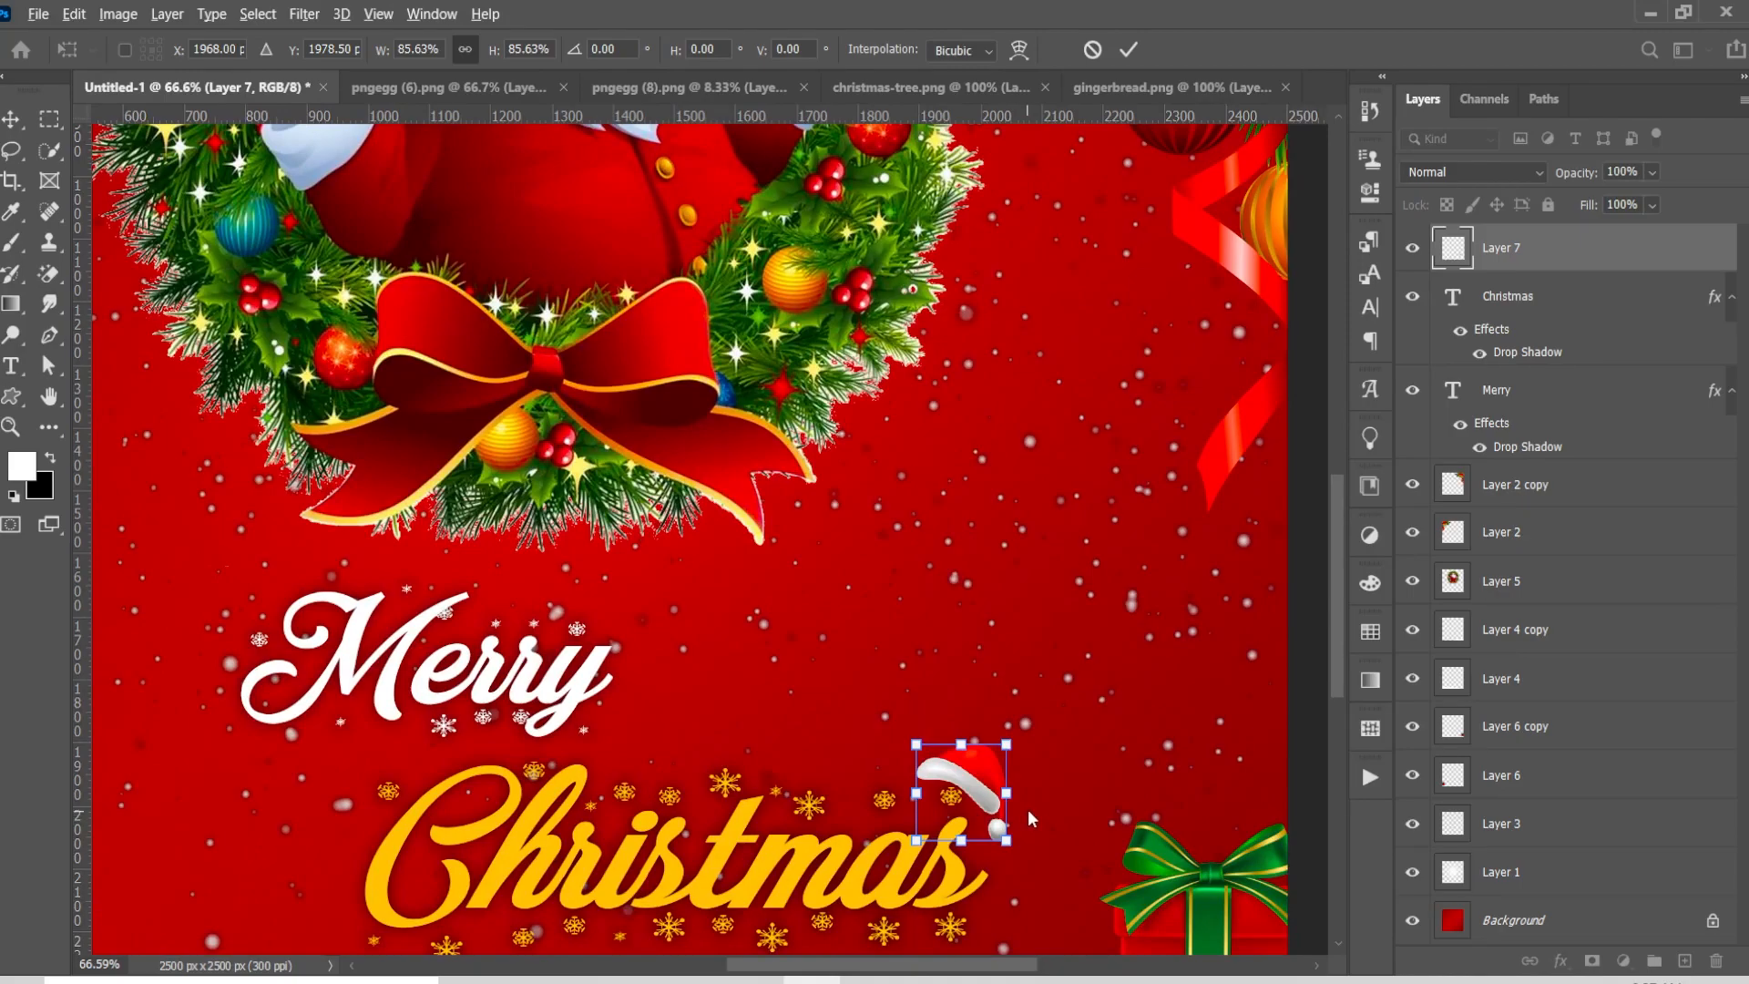
scroll(1051, 839, up, 3)
drag(991, 841, 980, 787)
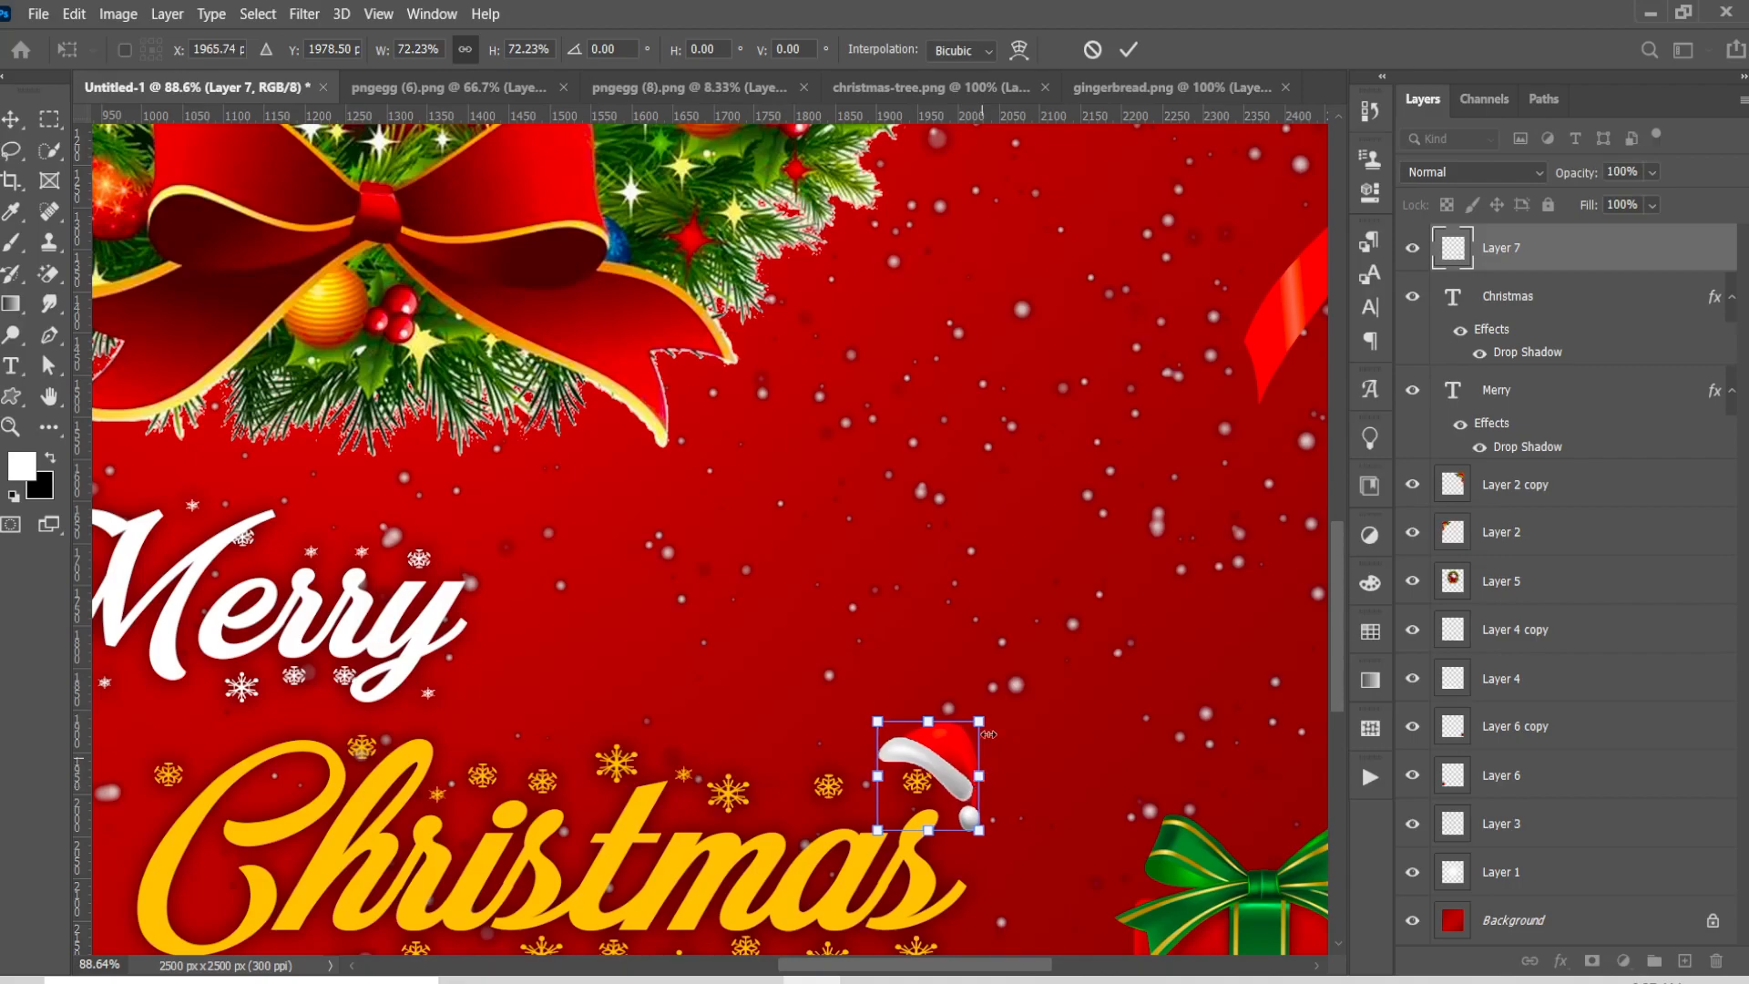
click(1128, 49)
scroll(881, 648, down, 3)
scroll(881, 647, down, 3)
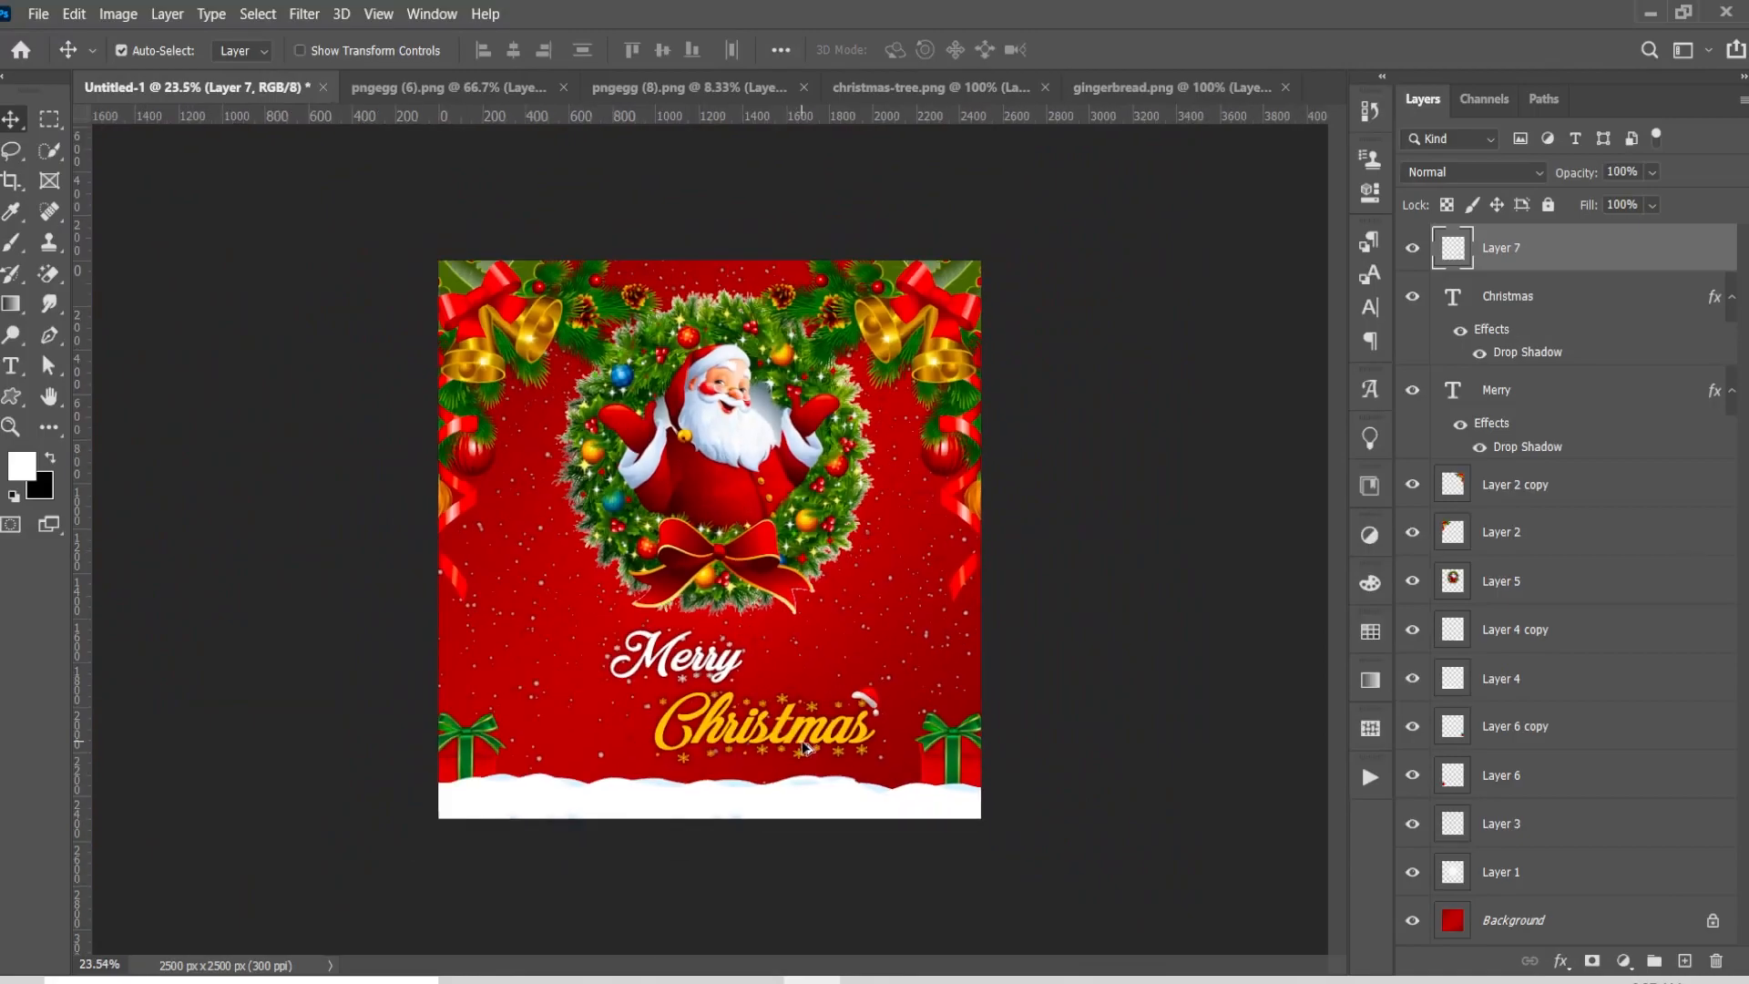
scroll(806, 746, up, 2)
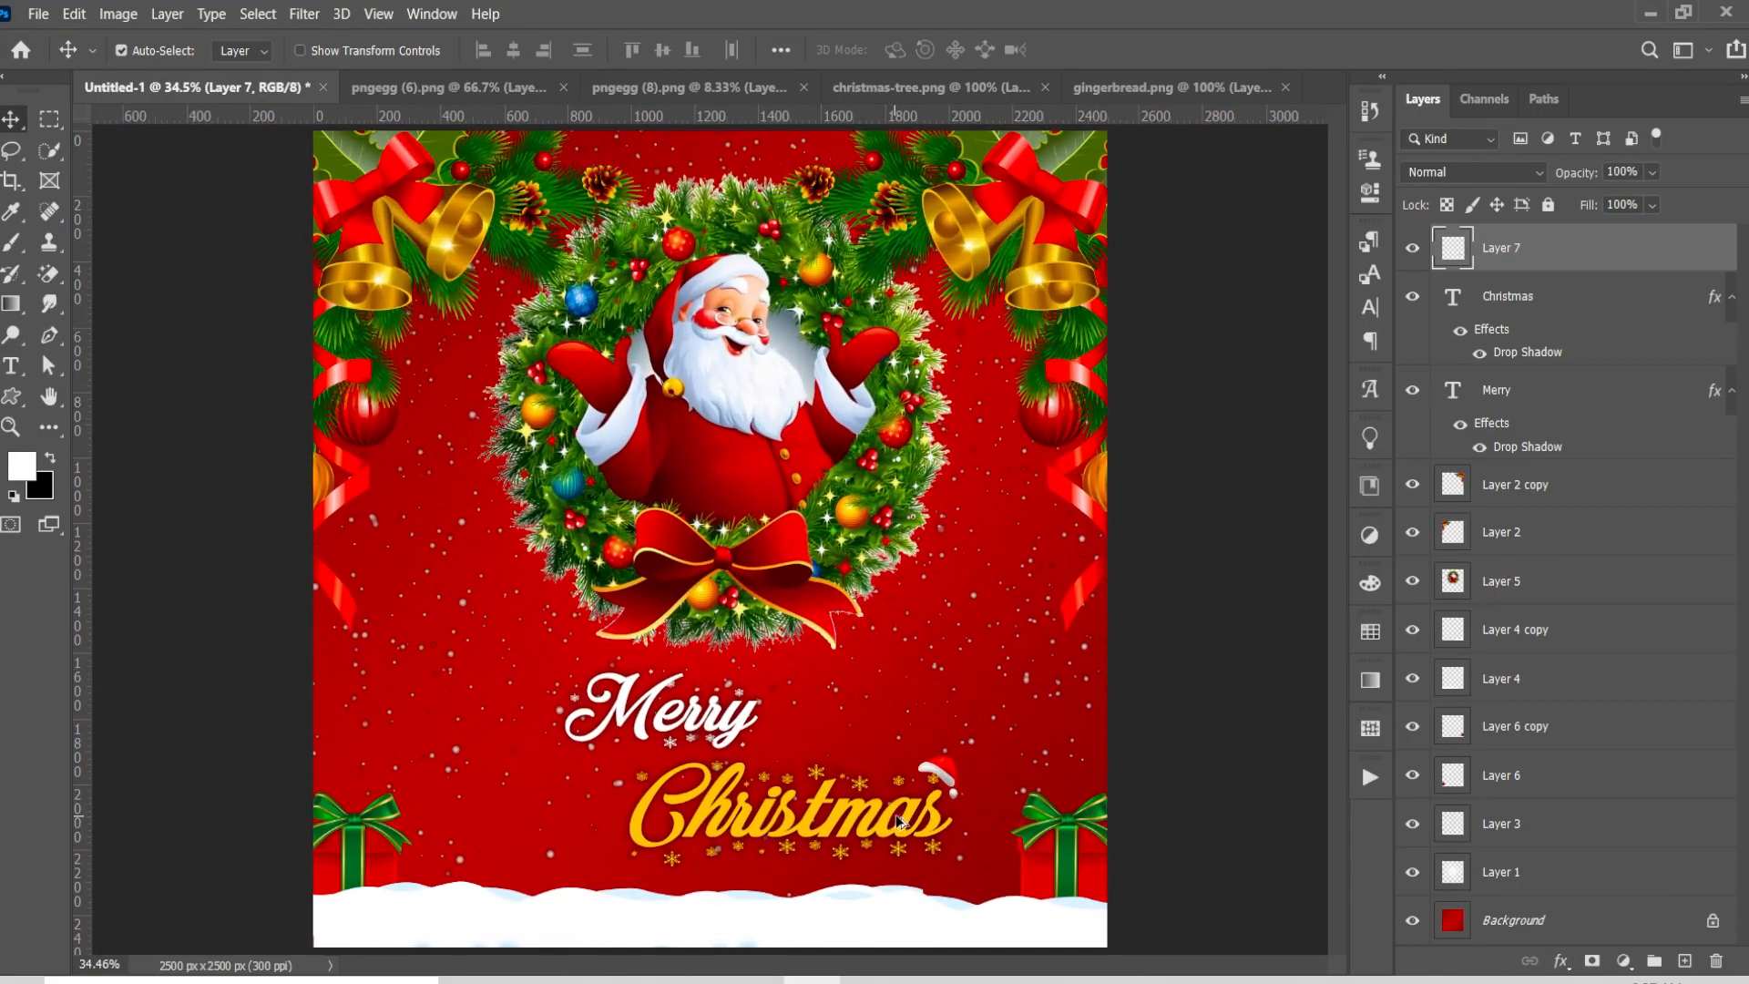
scroll(899, 823, up, 1)
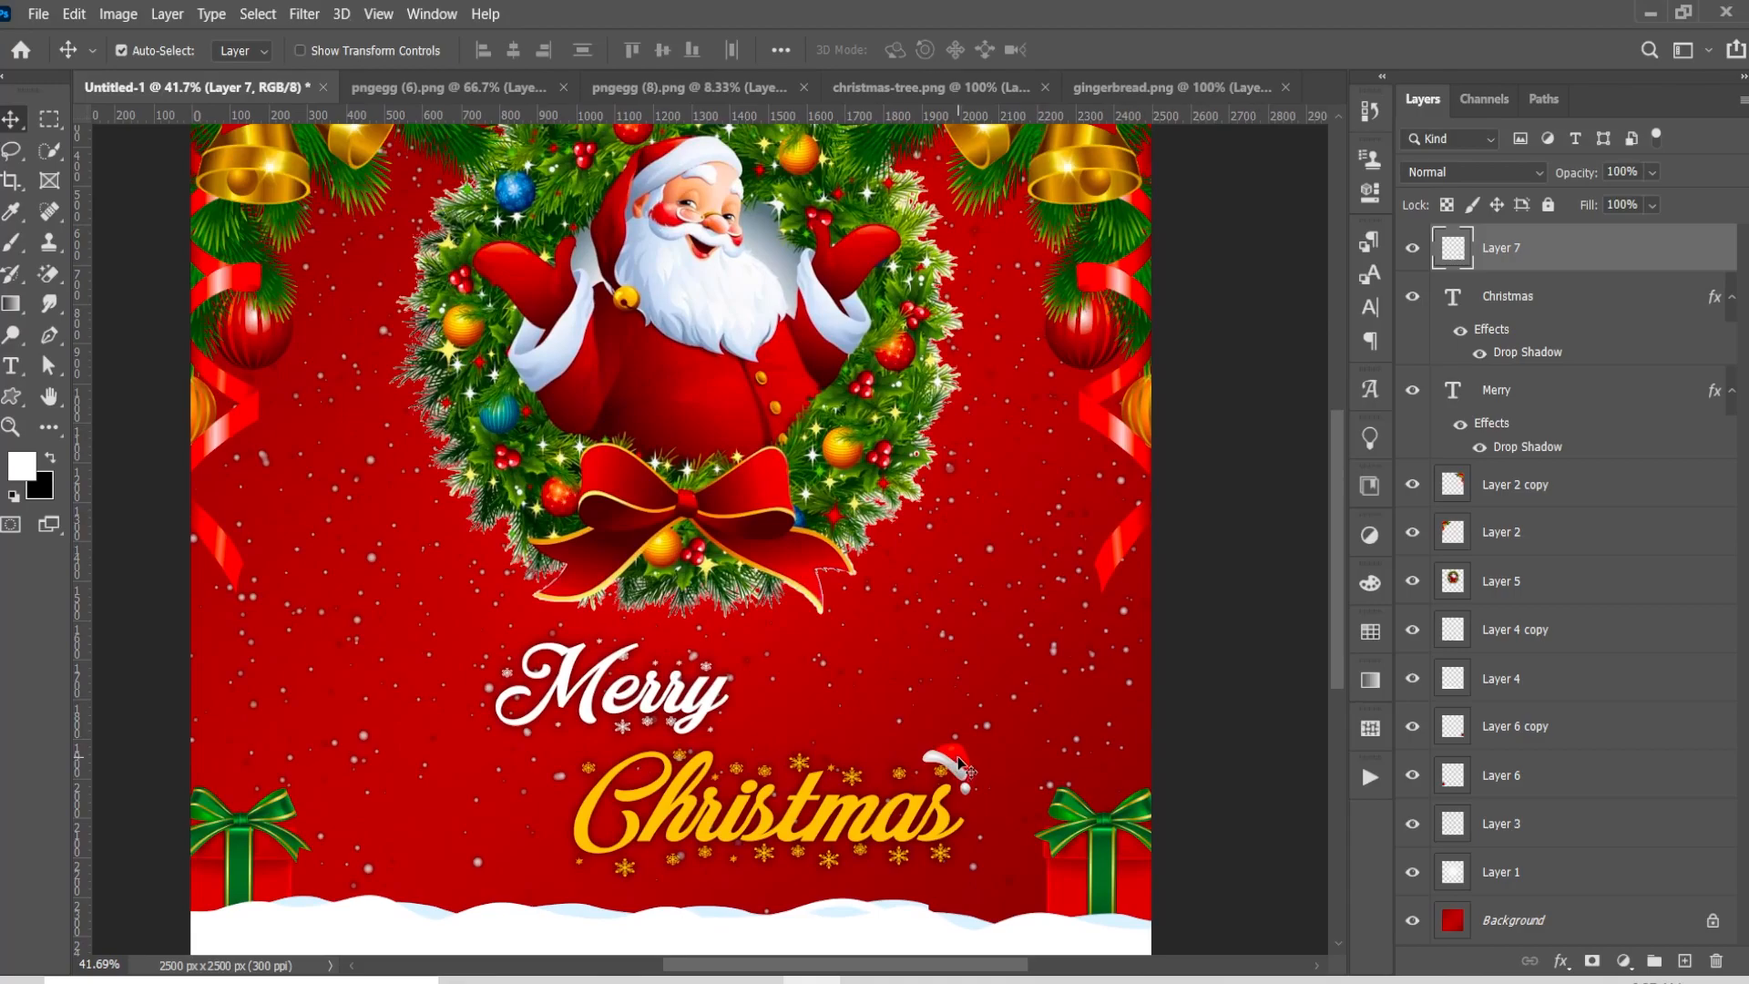
Place a duplicate of the Santa hat beside the "C" of "Christmas" and flip it horizontally
drag(959, 761, 605, 757)
key(ctrl+t)
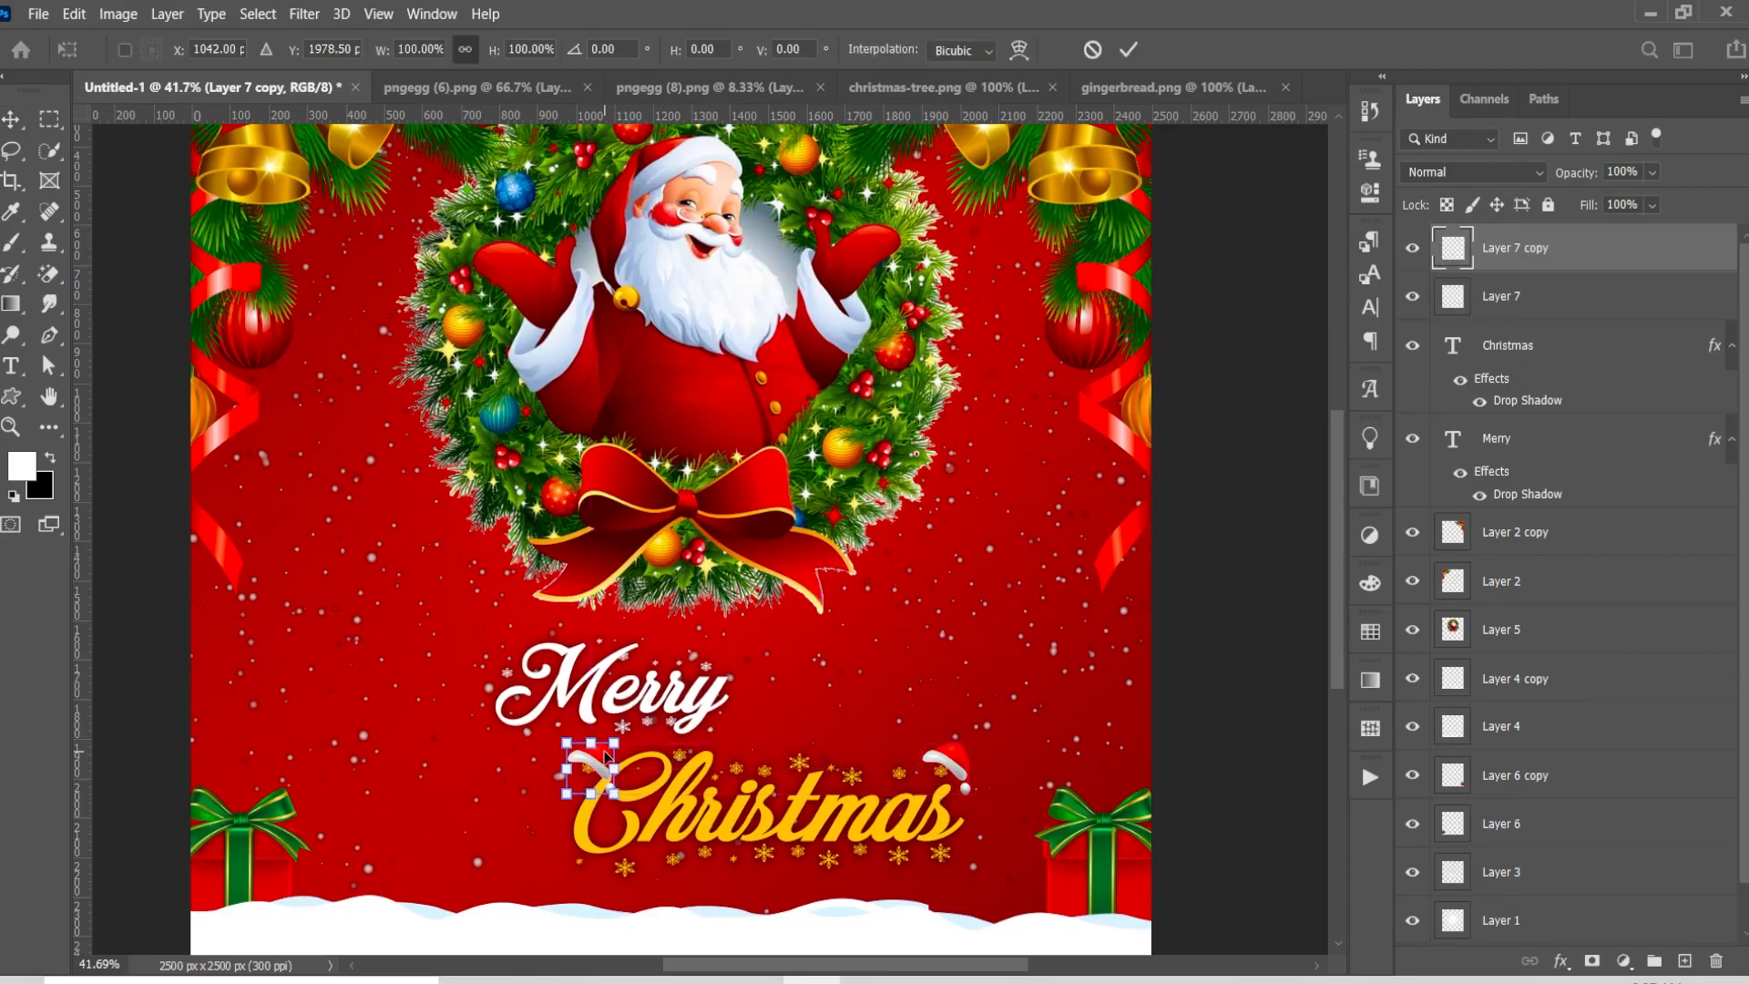
right_click(607, 754)
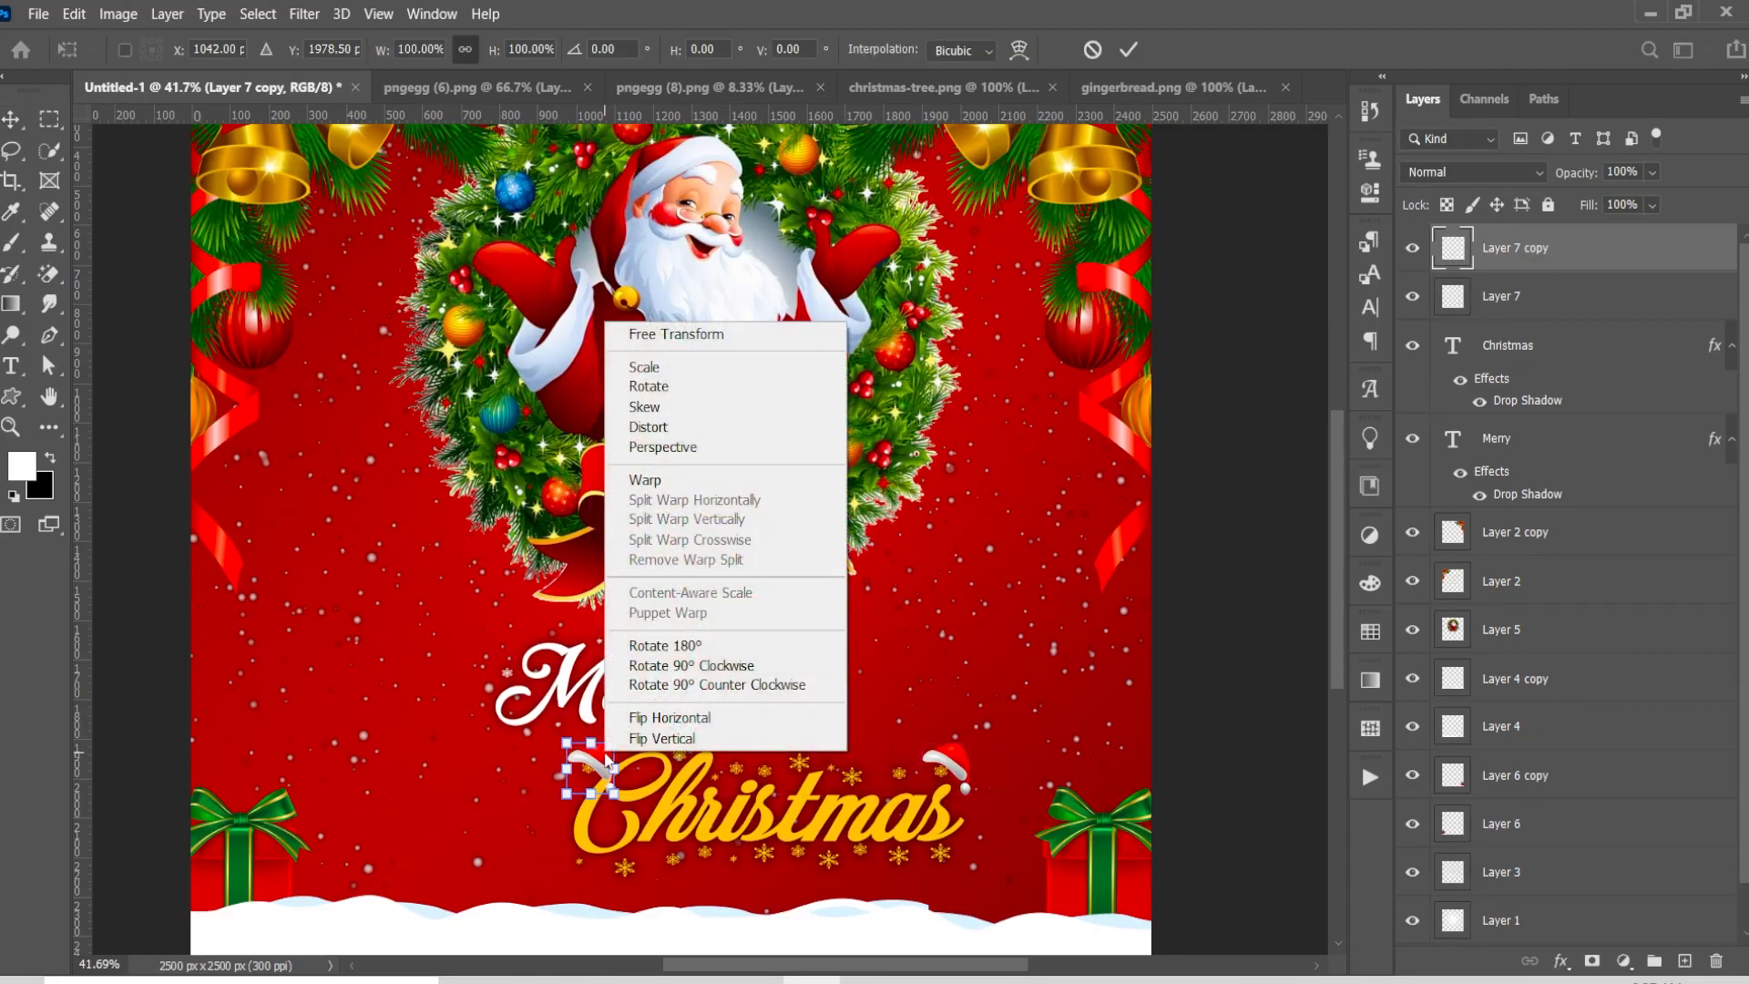
click(658, 720)
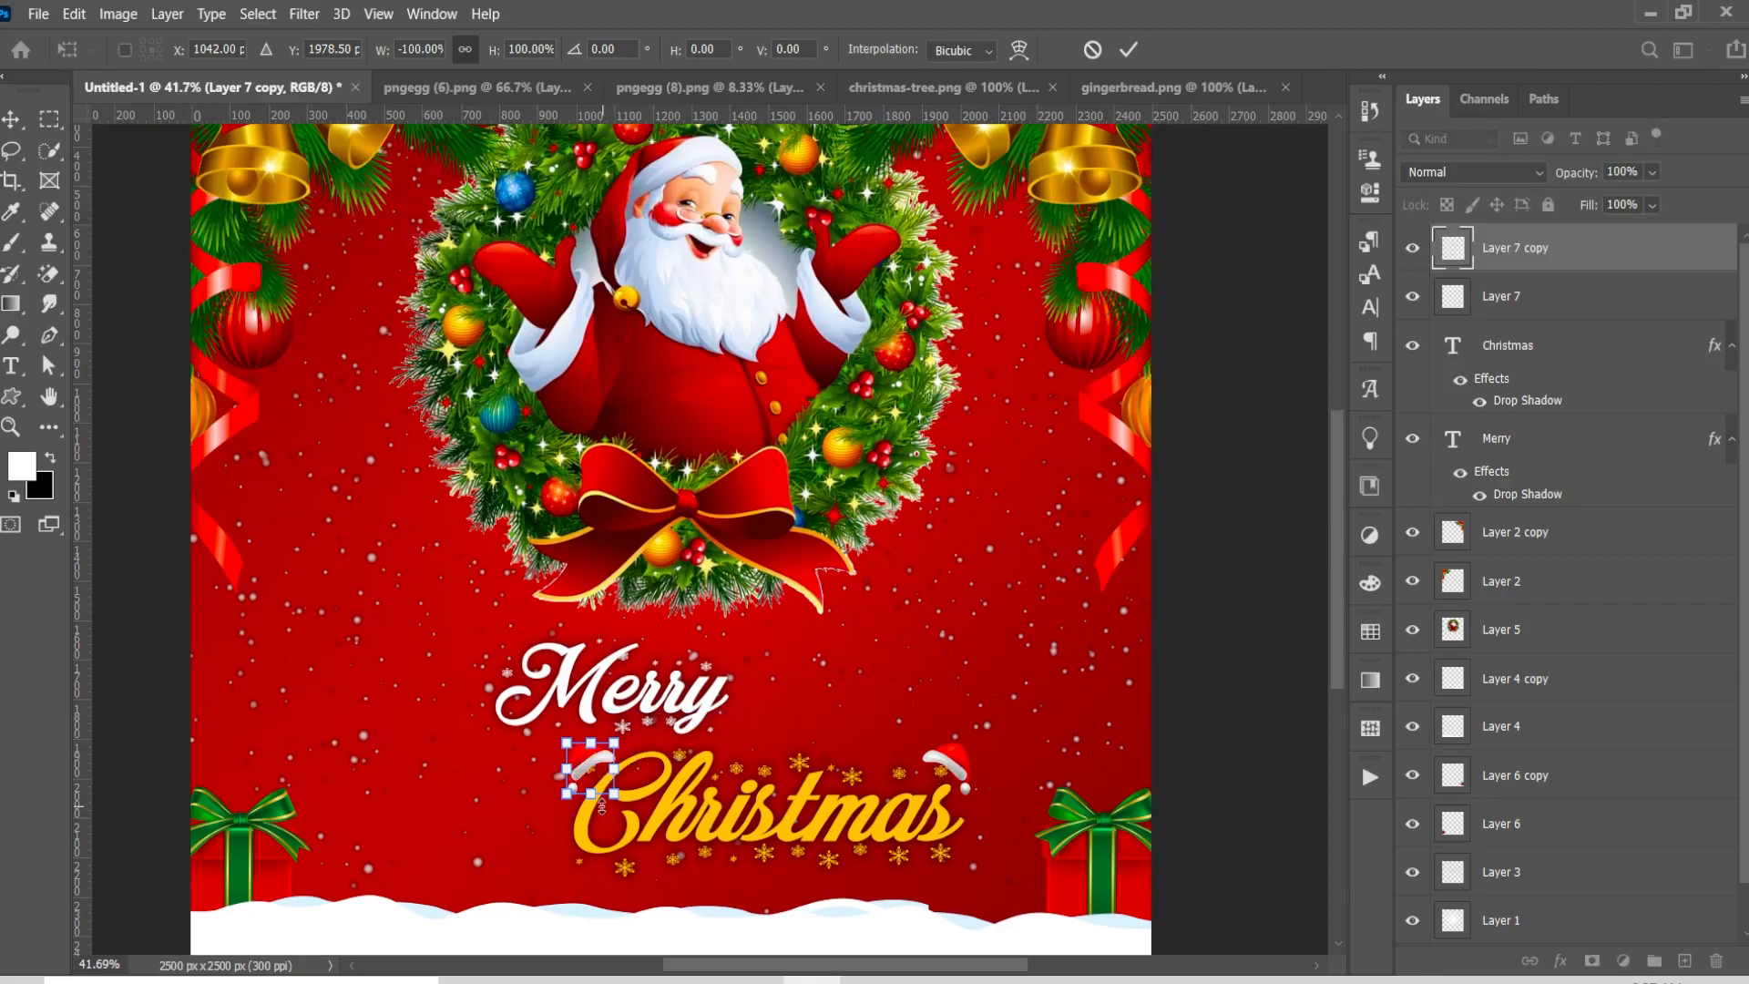
Nudge the flipped hat up and left of the "C" to about X 1021, Y 1970.5 px, and apply the transform
scroll(601, 806, up, 8)
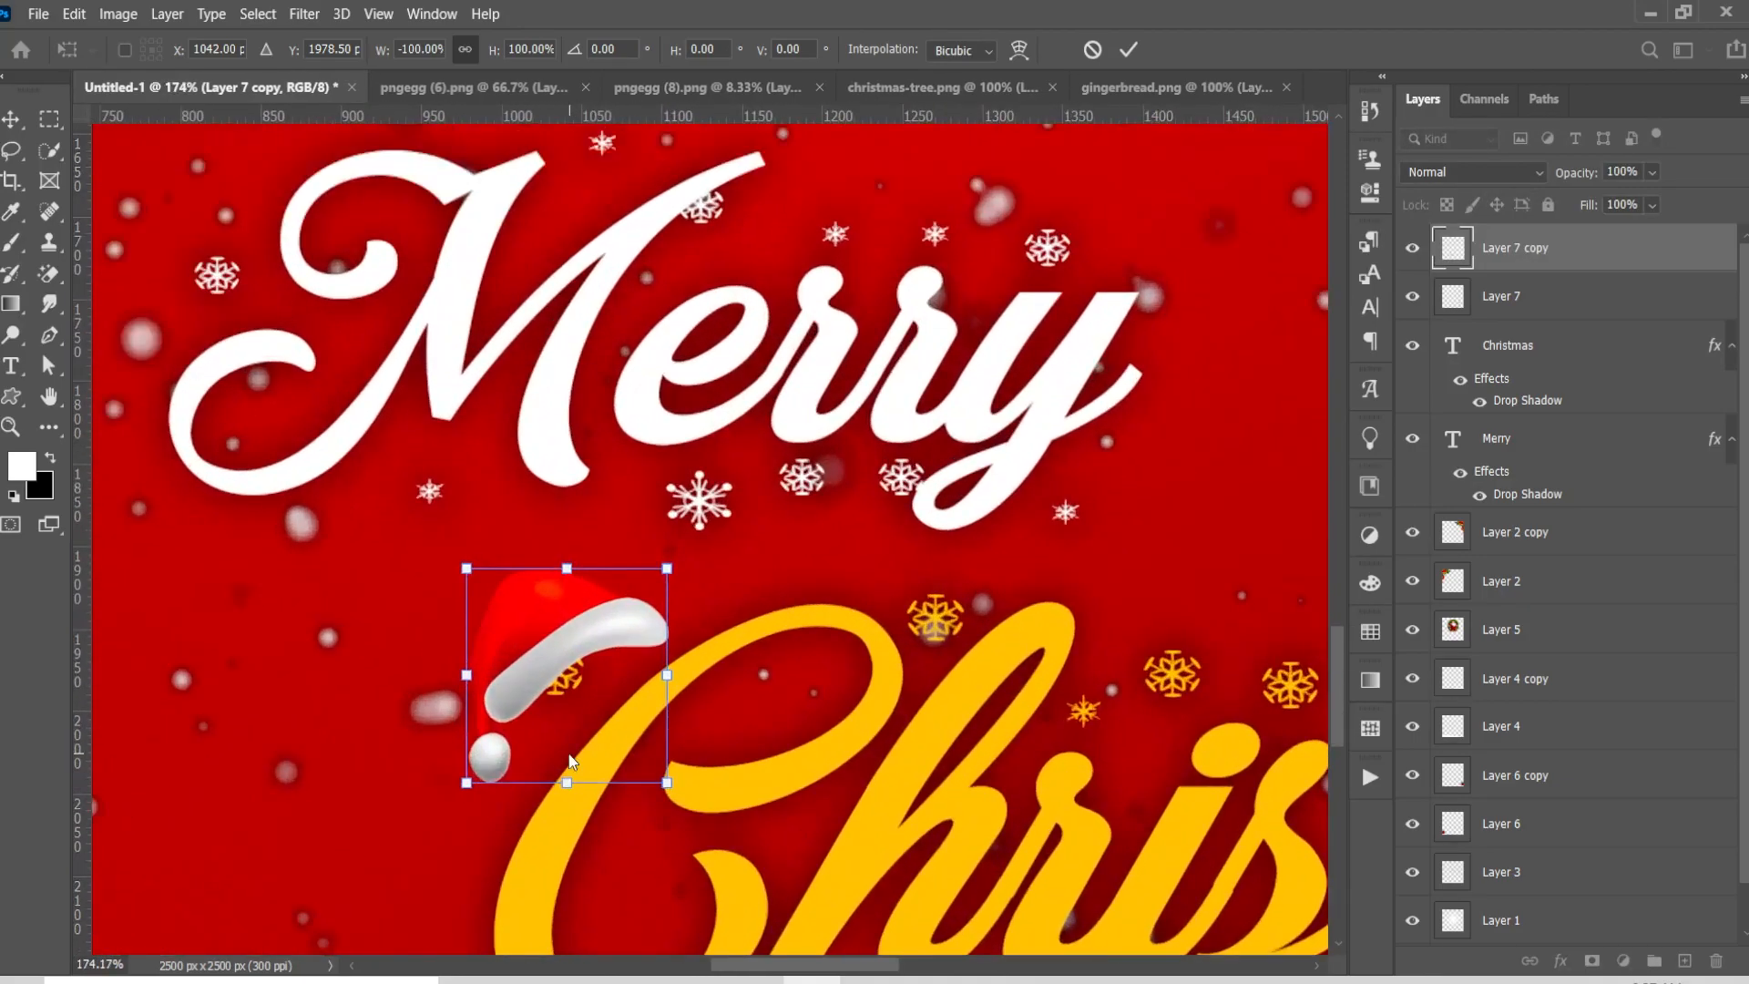
key(alt+space)
key(Up)
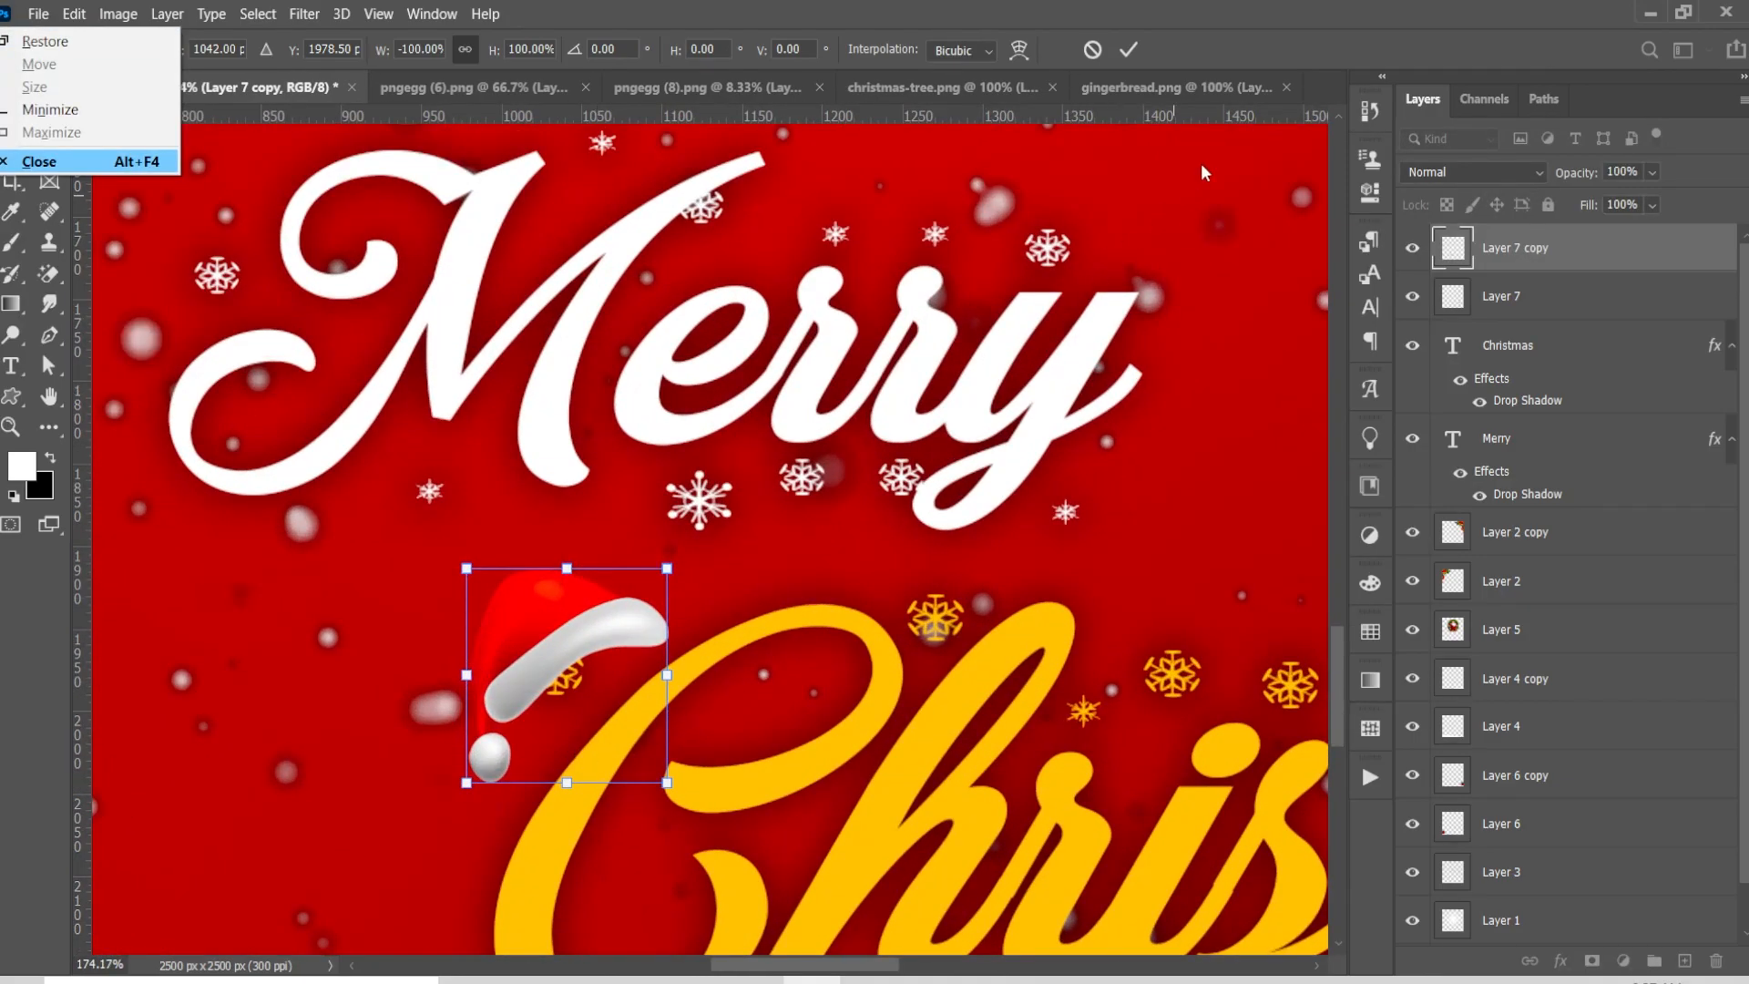
key(Escape)
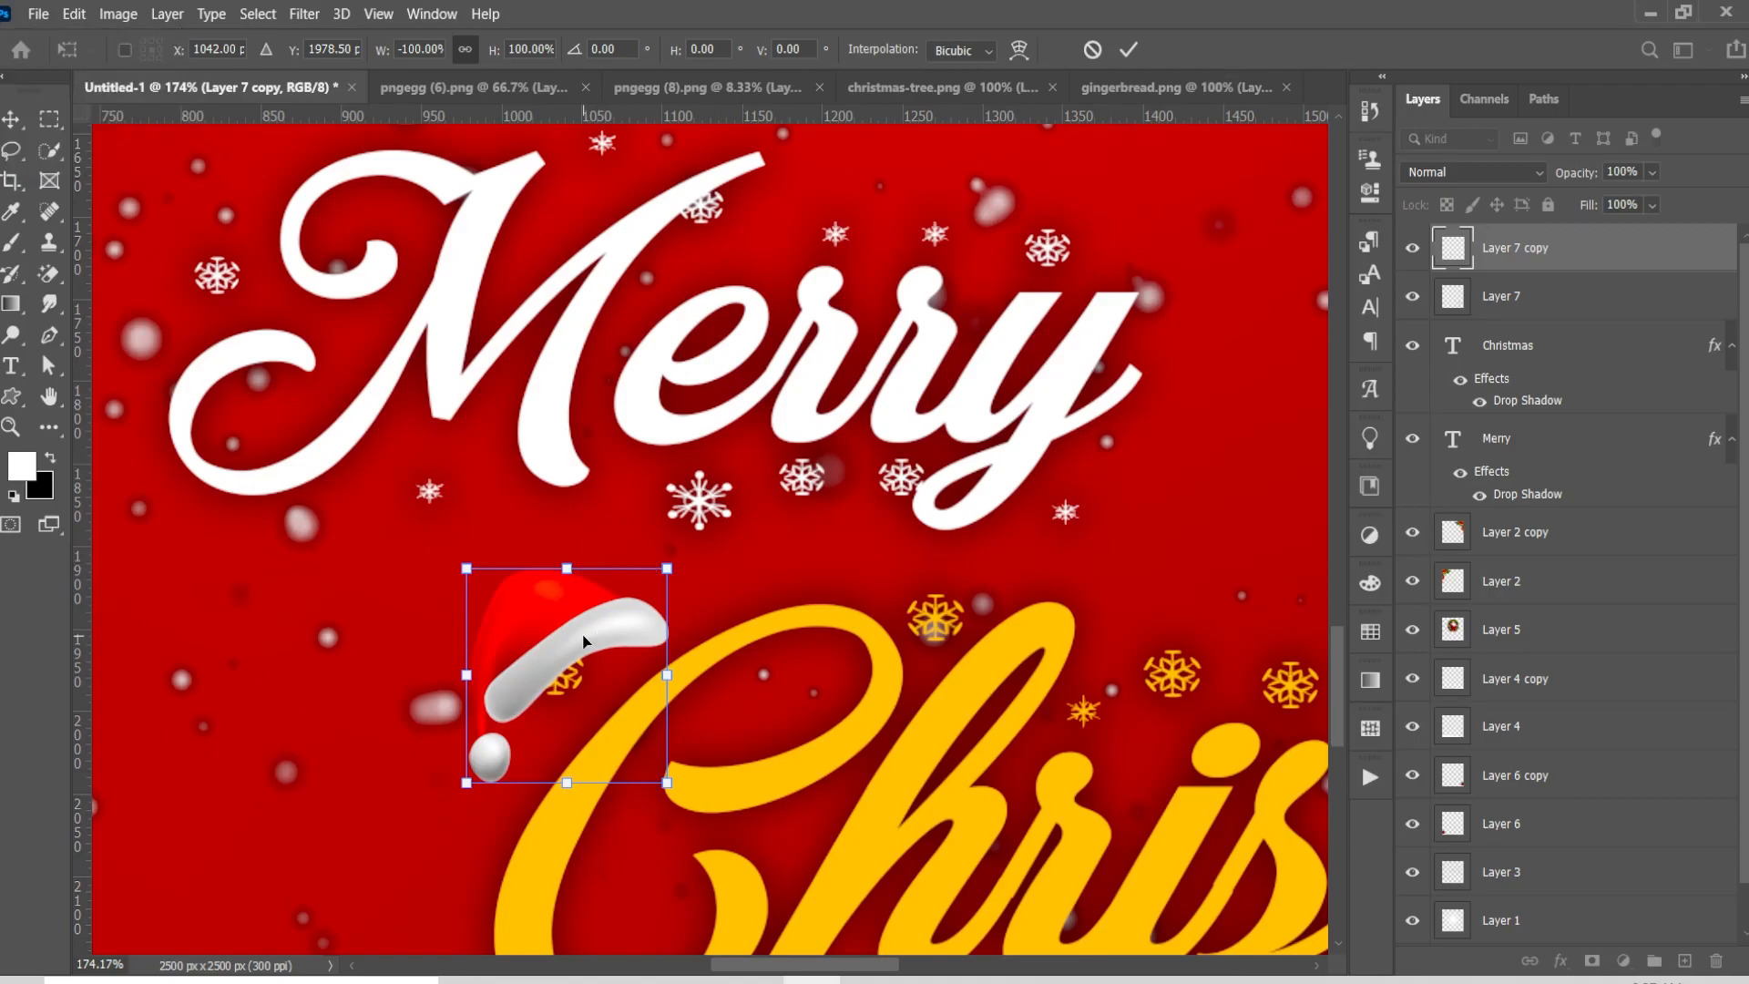
key(Up)
key(Up)
key(Up)
key(Up)
key(Up)
key(Up)
key(Up)
key(Up)
key(Up)
key(Up)
key(Up)
key(Up)
key(Up)
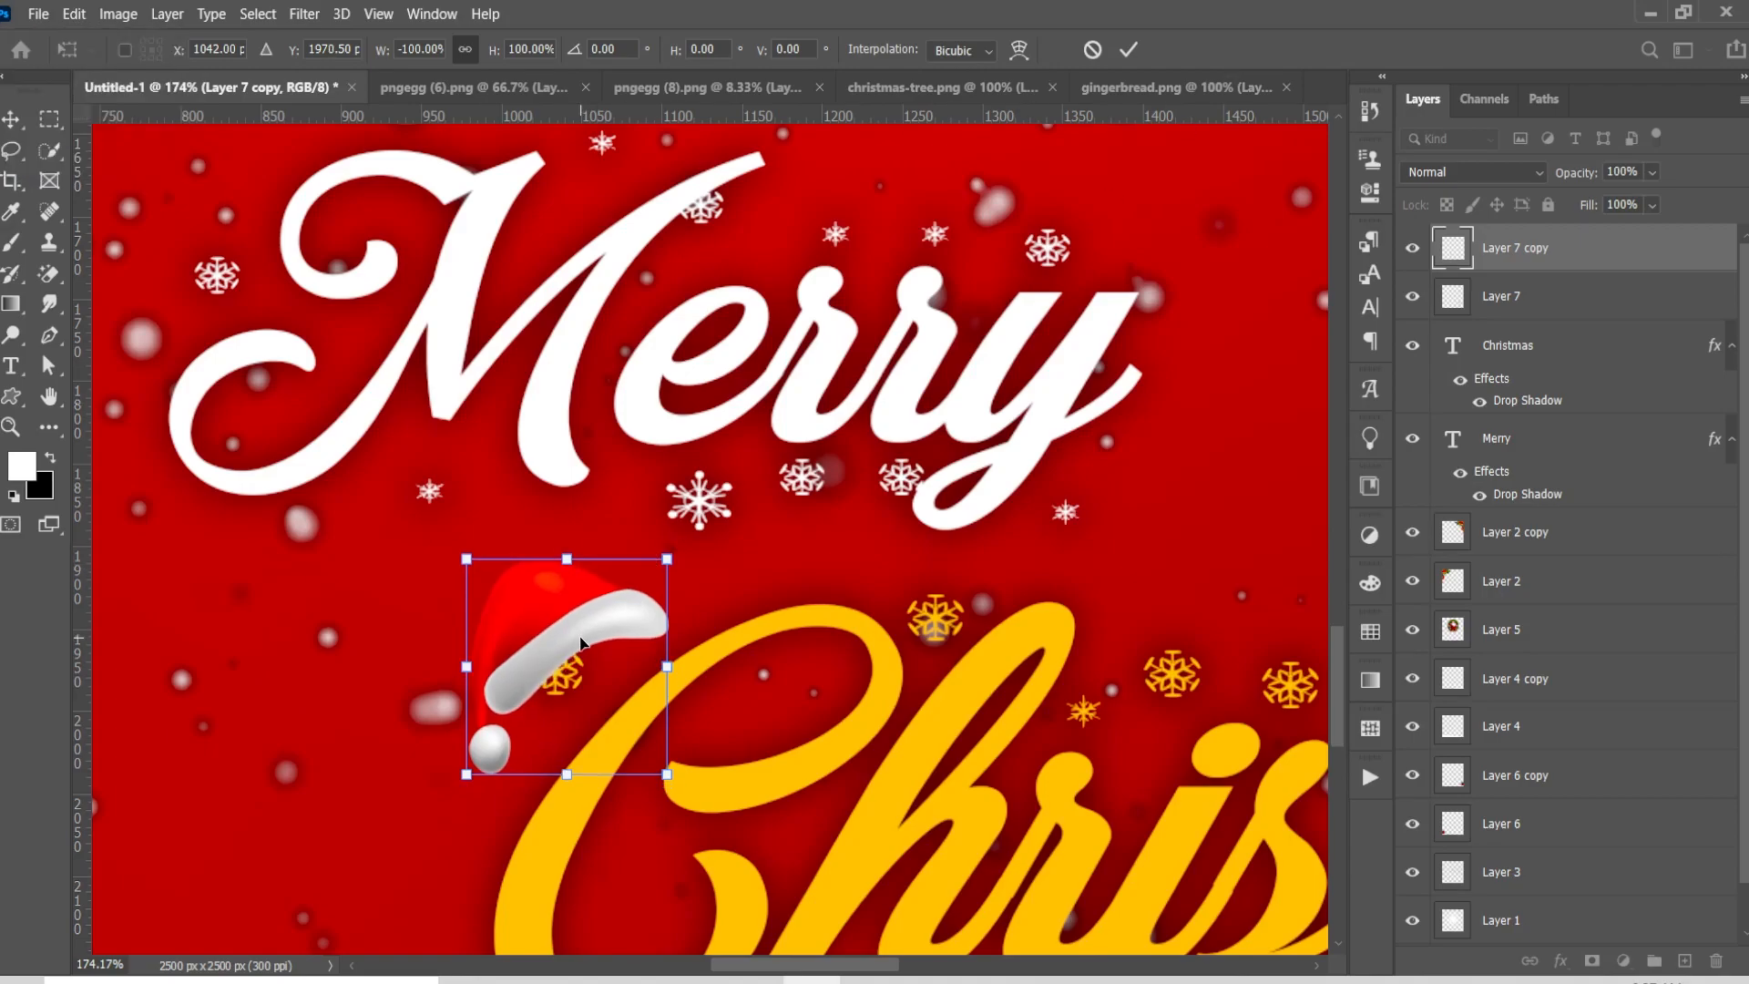
key(Left)
key(Left)
key(Left)
key(Left)
key(Left)
key(Left)
key(Left)
key(Left)
key(Left)
key(Left)
key(Left)
key(Left)
key(Left)
key(Left)
key(Left)
key(Left)
key(Left)
key(Left)
key(Left)
key(Left)
key(Left)
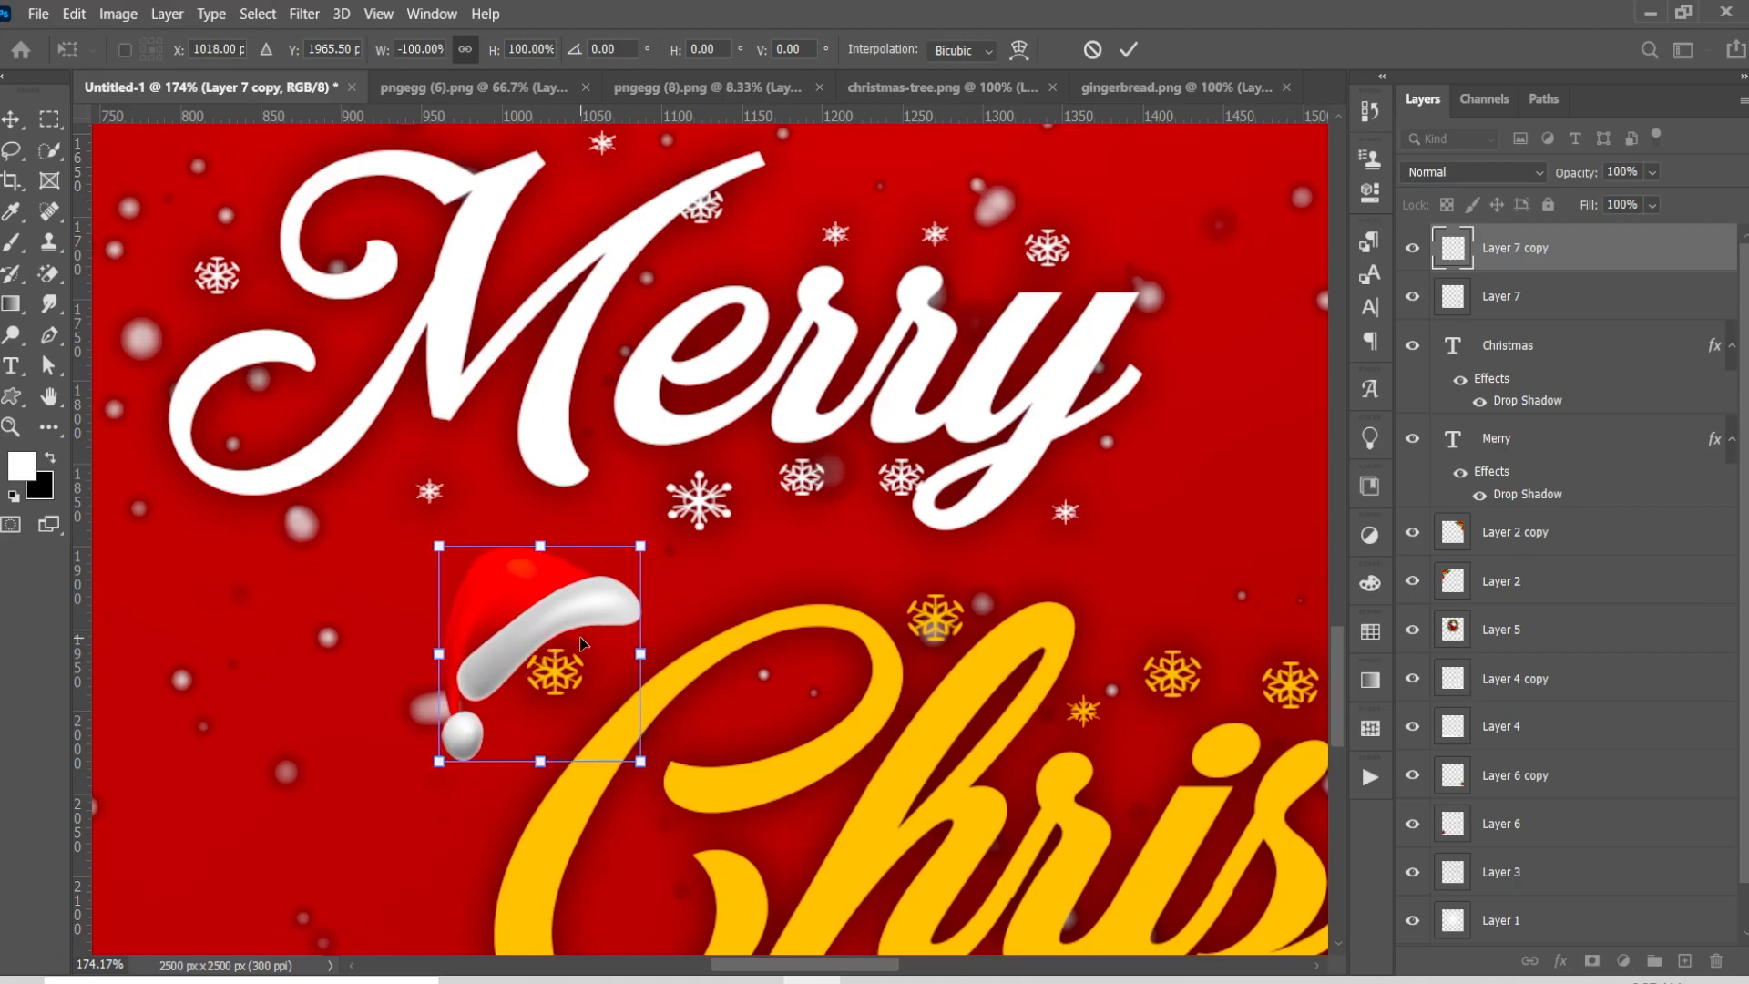
key(Down)
key(Down)
key(Down)
key(Right)
key(Right)
key(Right)
key(Right)
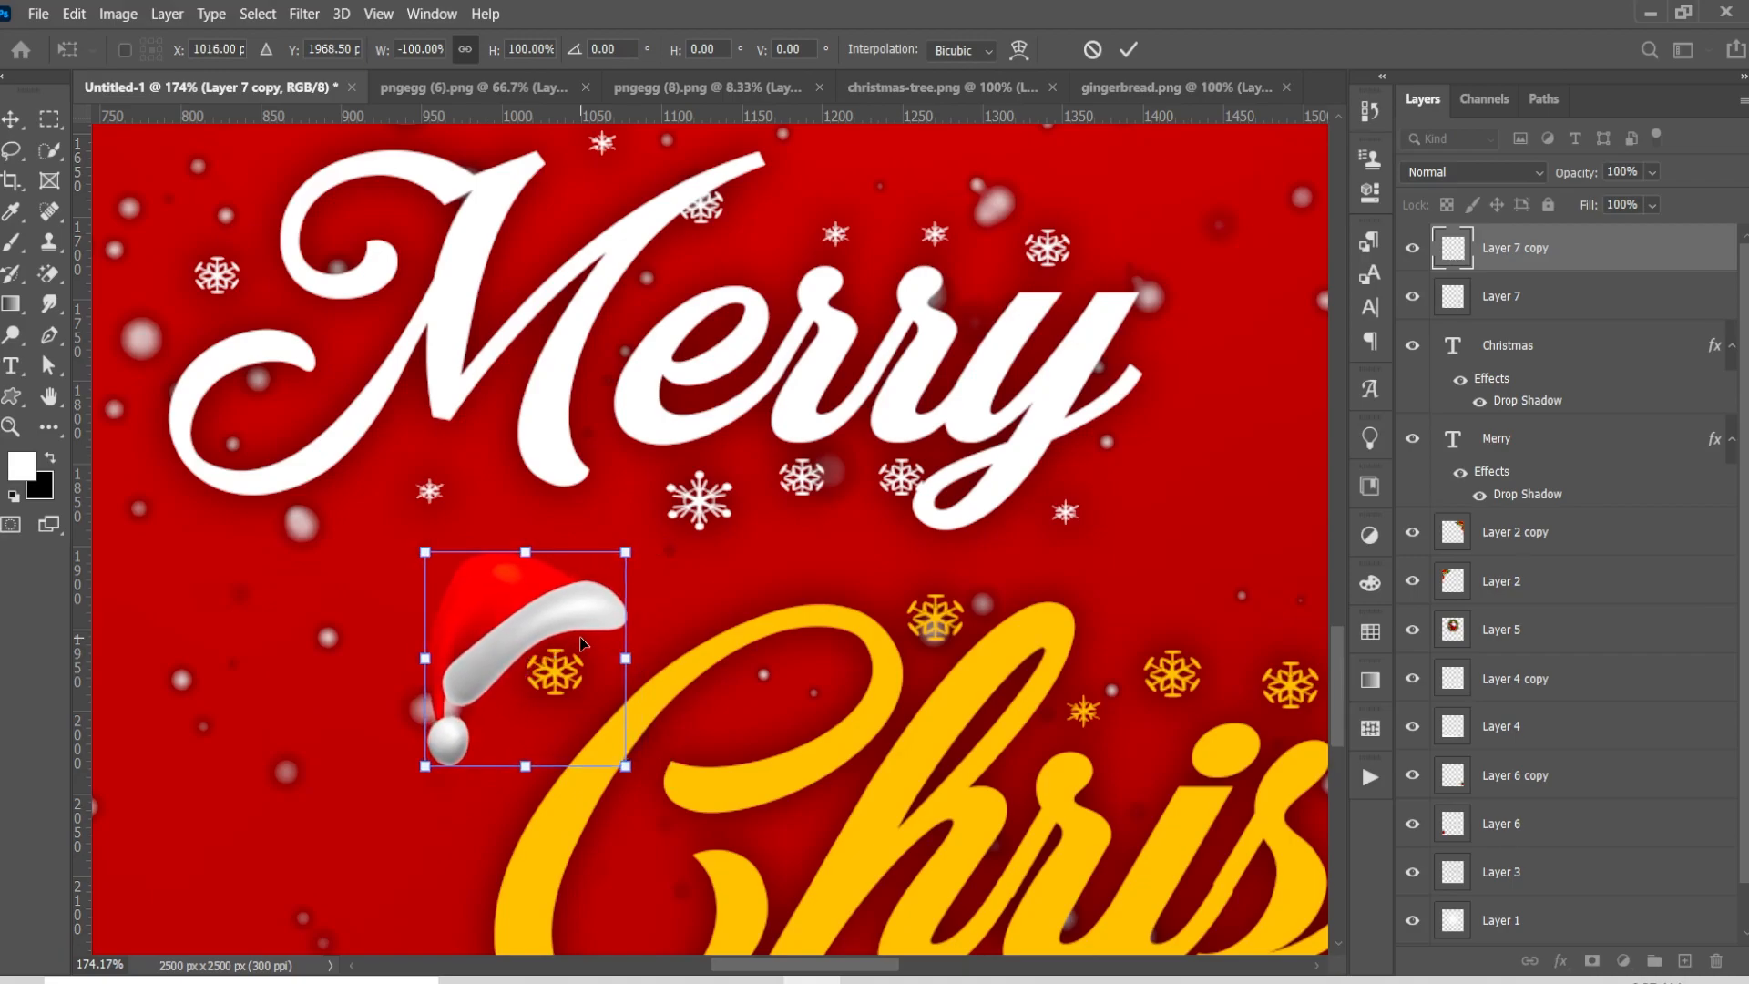
key(Down)
key(Down)
key(Down)
key(Right)
key(Right)
key(Right)
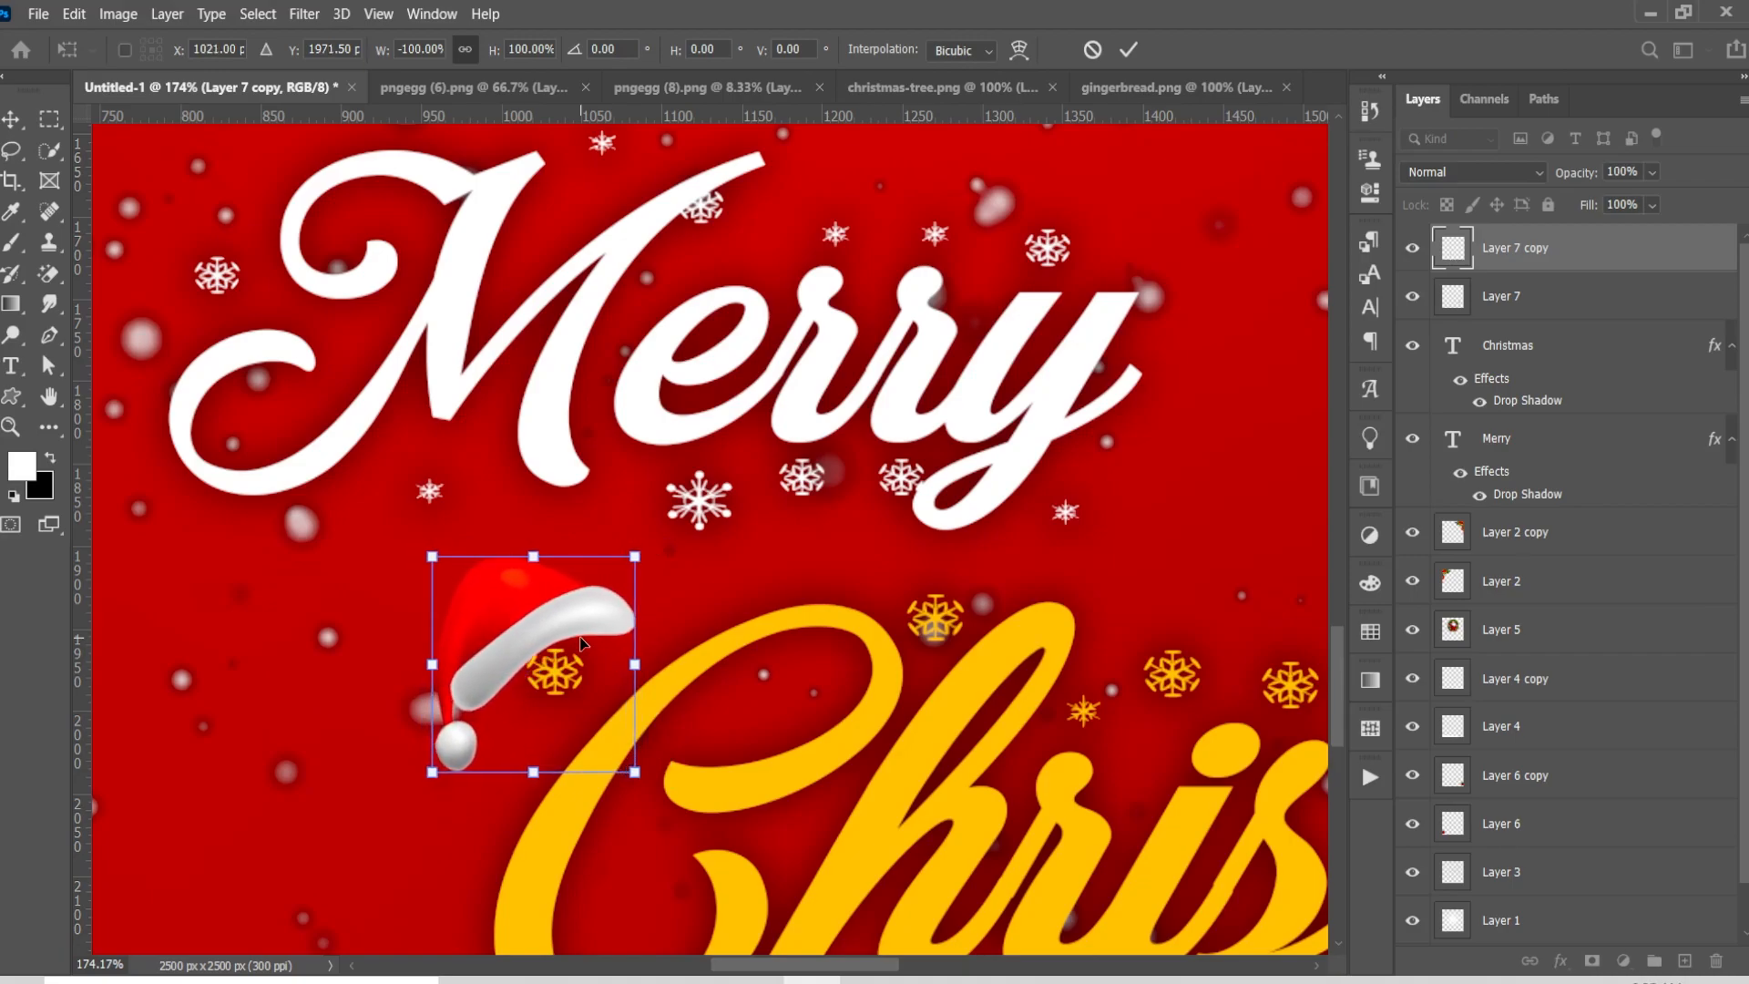
key(Up)
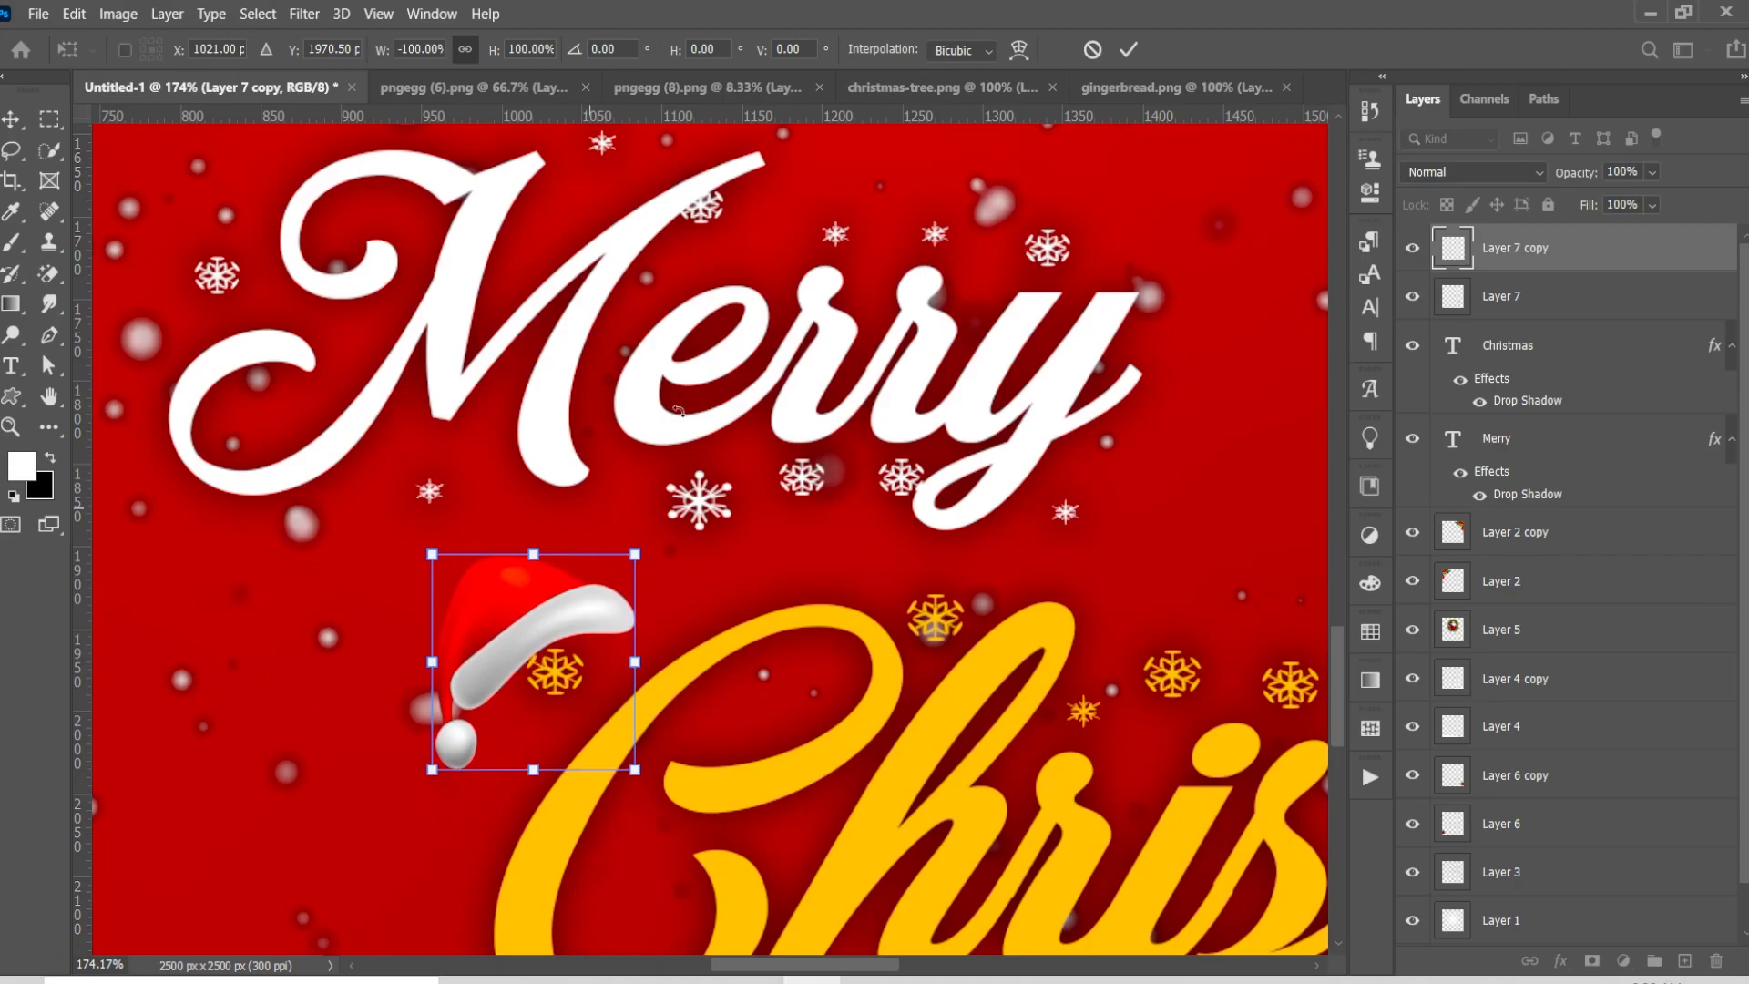
click(1128, 50)
scroll(806, 702, down, 1)
scroll(806, 701, down, 5)
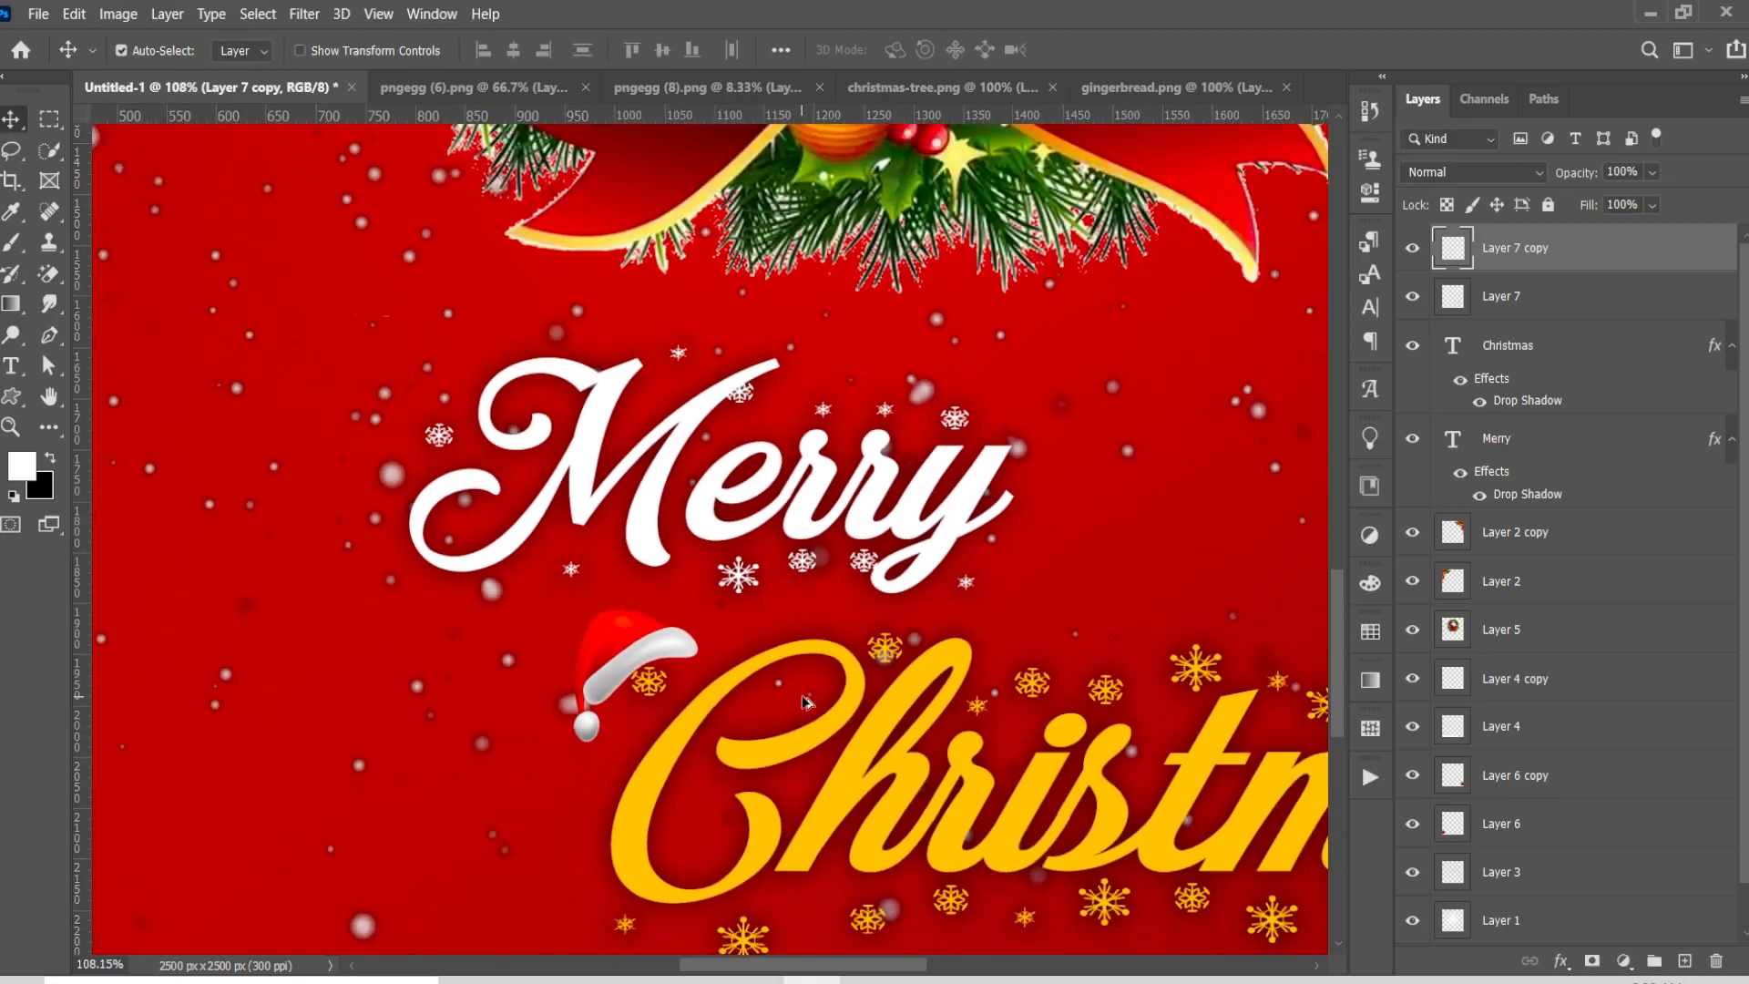
scroll(806, 697, down, 1)
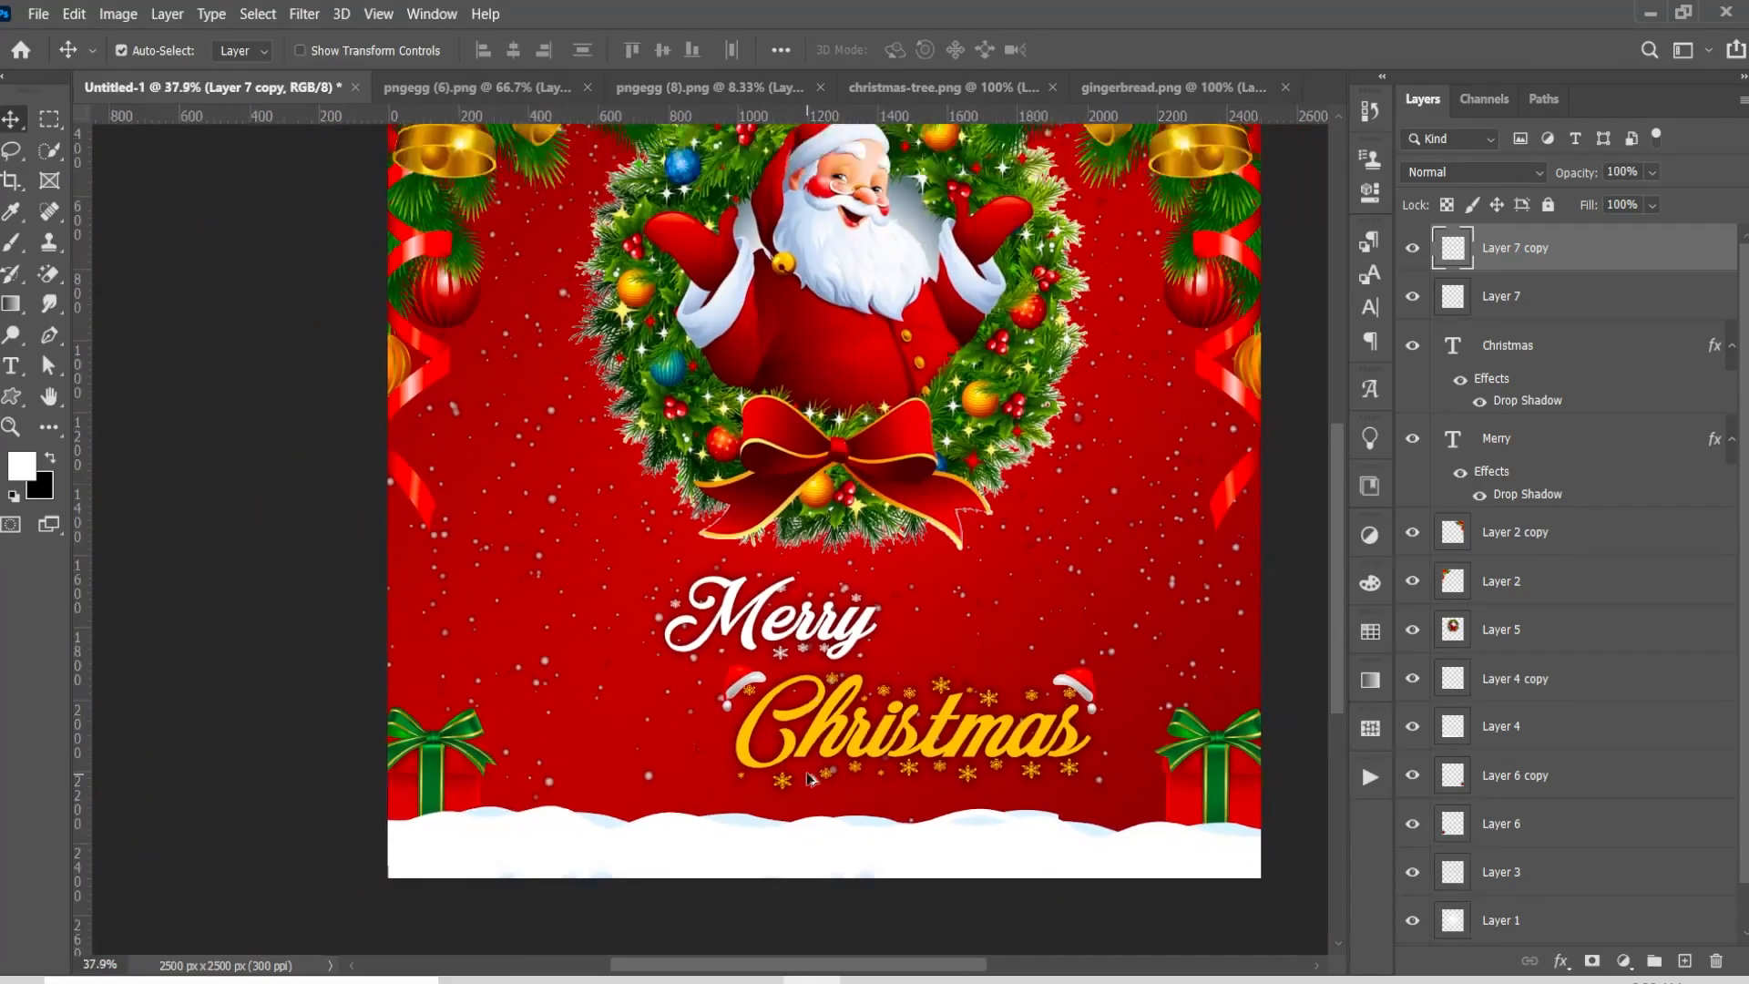
scroll(822, 701, up, 1)
scroll(822, 701, down, 1)
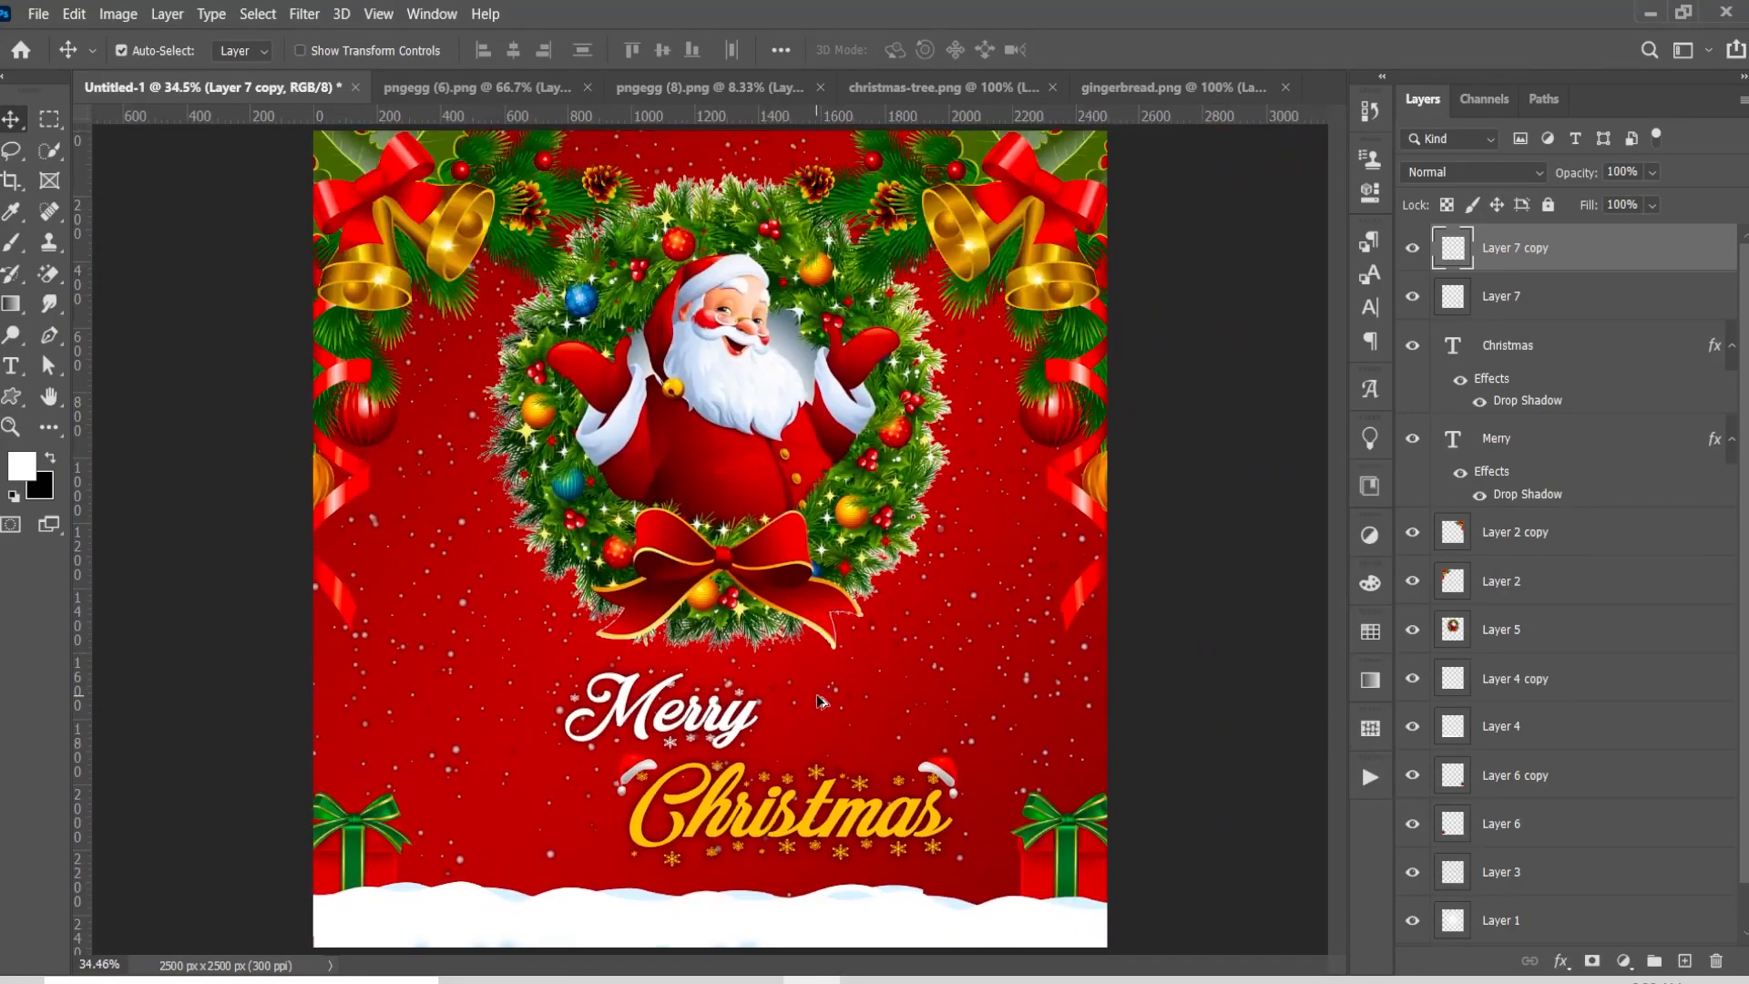
Copy the tree from christmas-tree.png into the Christmas graphic and place it just before the word "Merry"
click(957, 92)
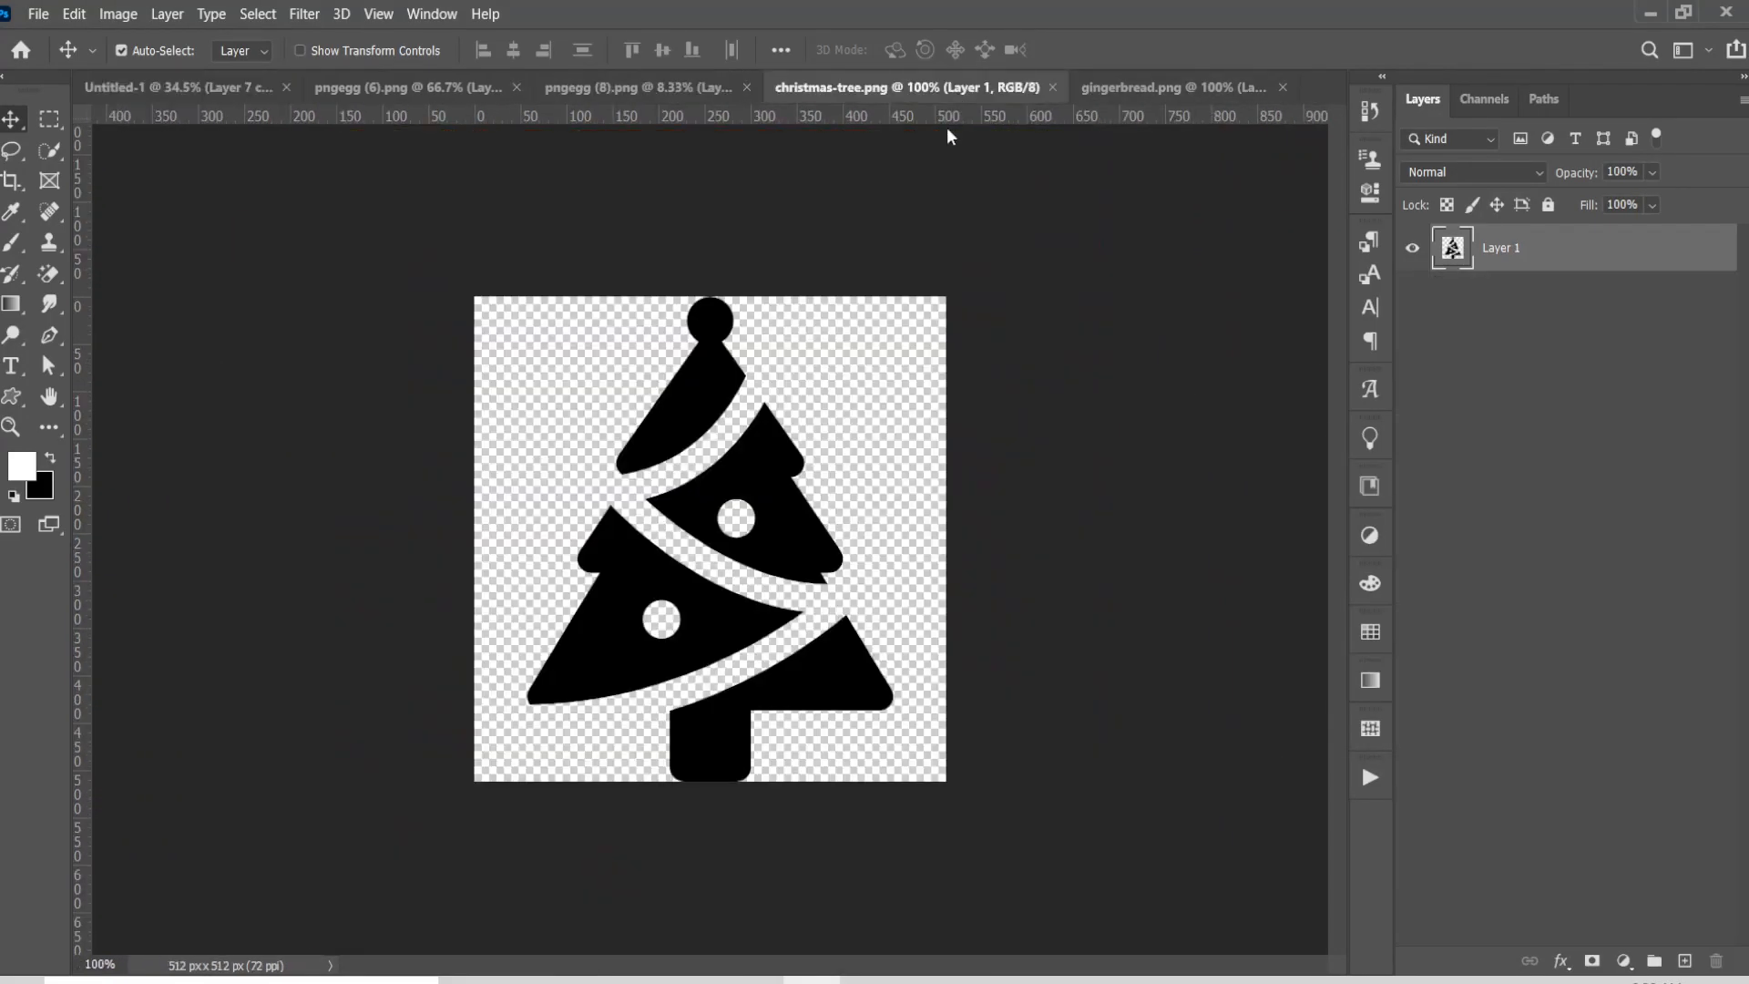
drag(720, 643, 259, 168)
drag(511, 648, 539, 698)
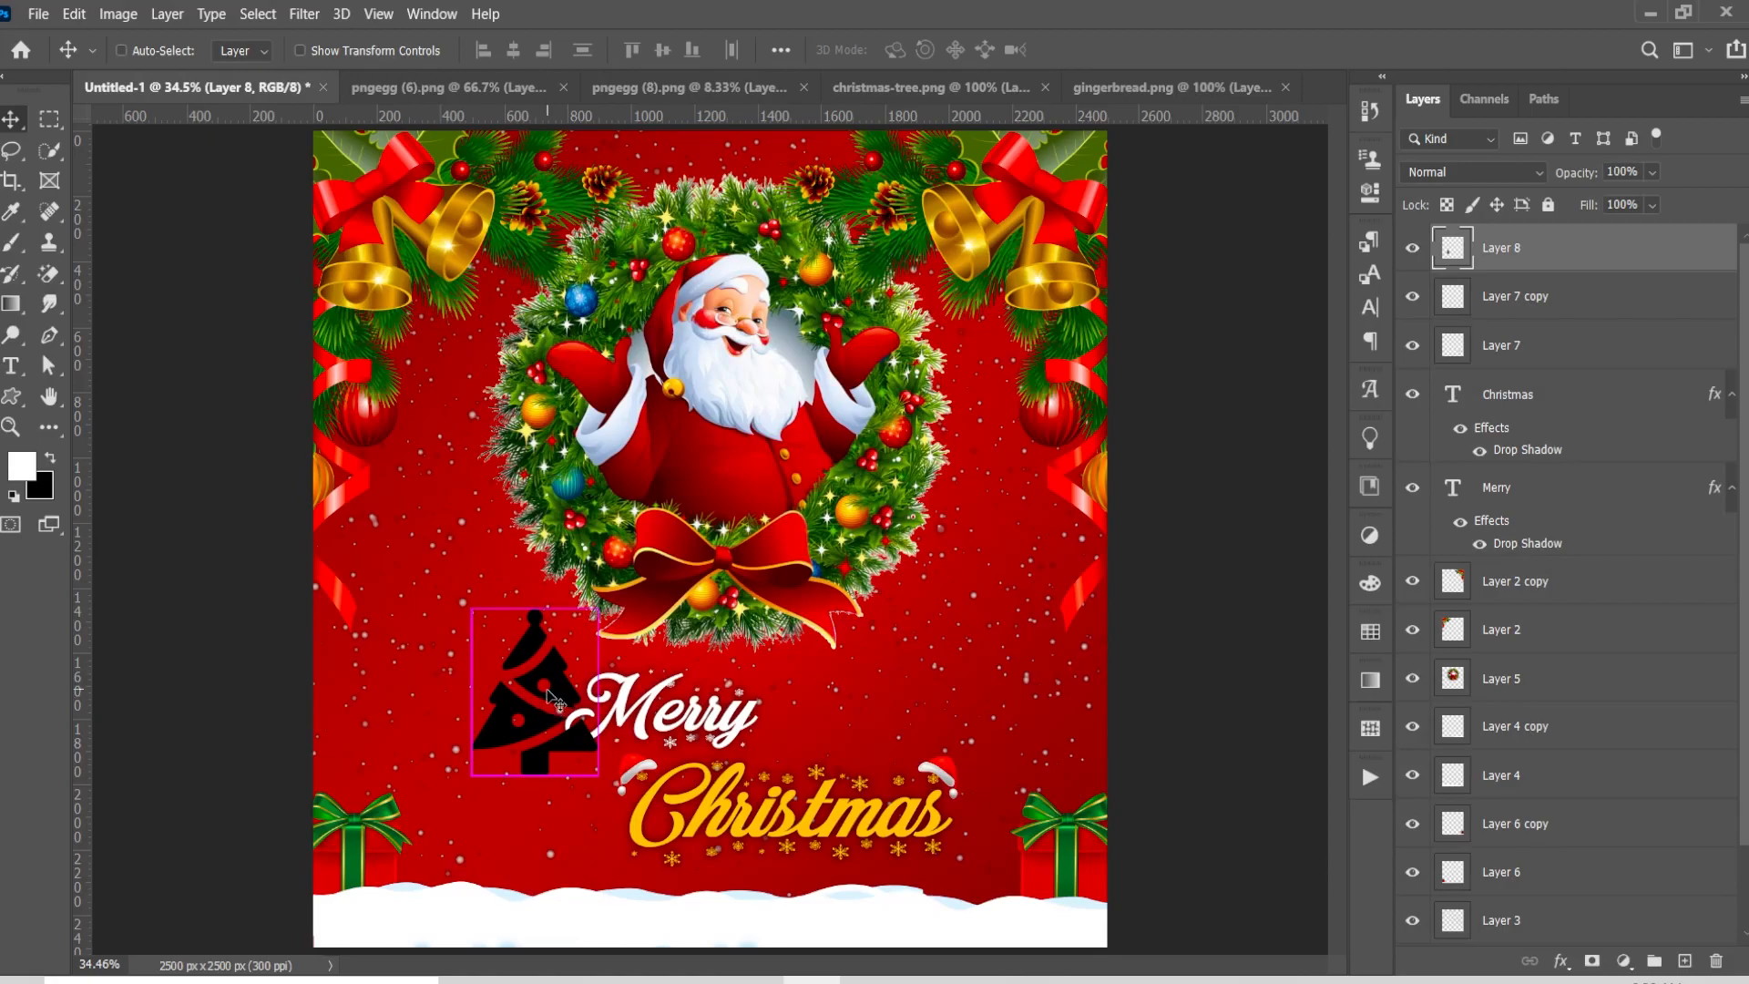
Shrink the tree icon to about 34.5% beside the "M" of "Merry" and apply the transform
key(ctrl+t)
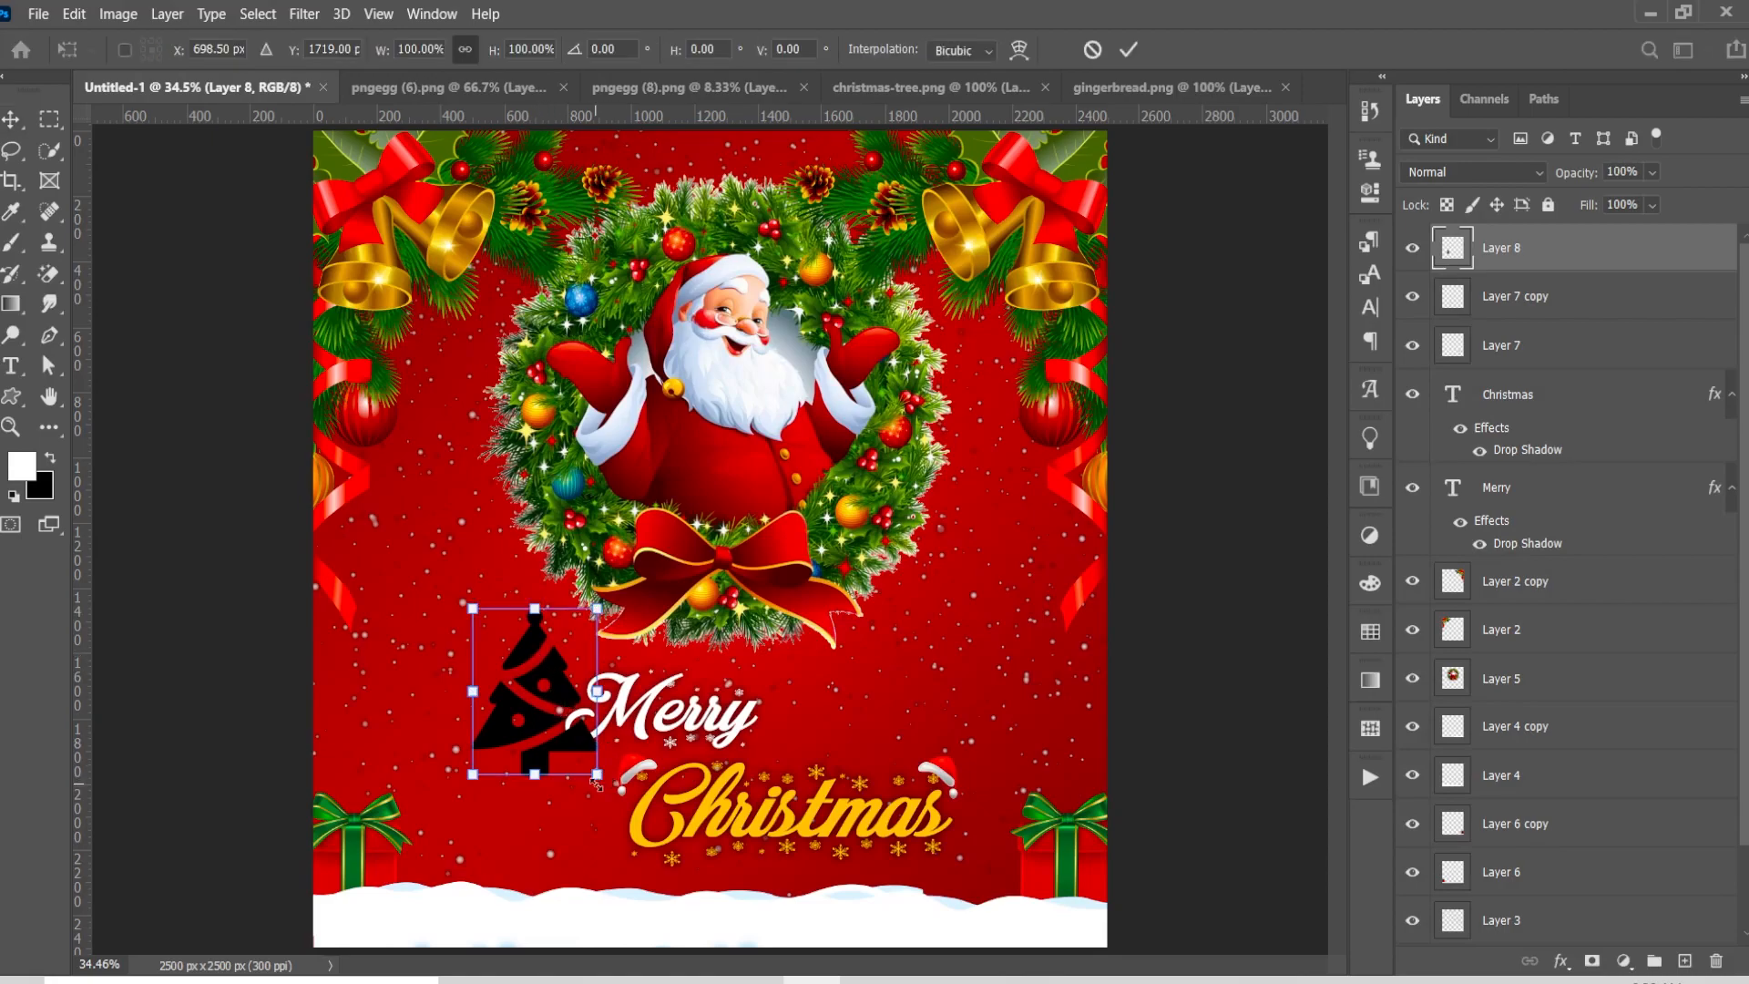
drag(597, 775, 565, 731)
scroll(604, 753, up, 5)
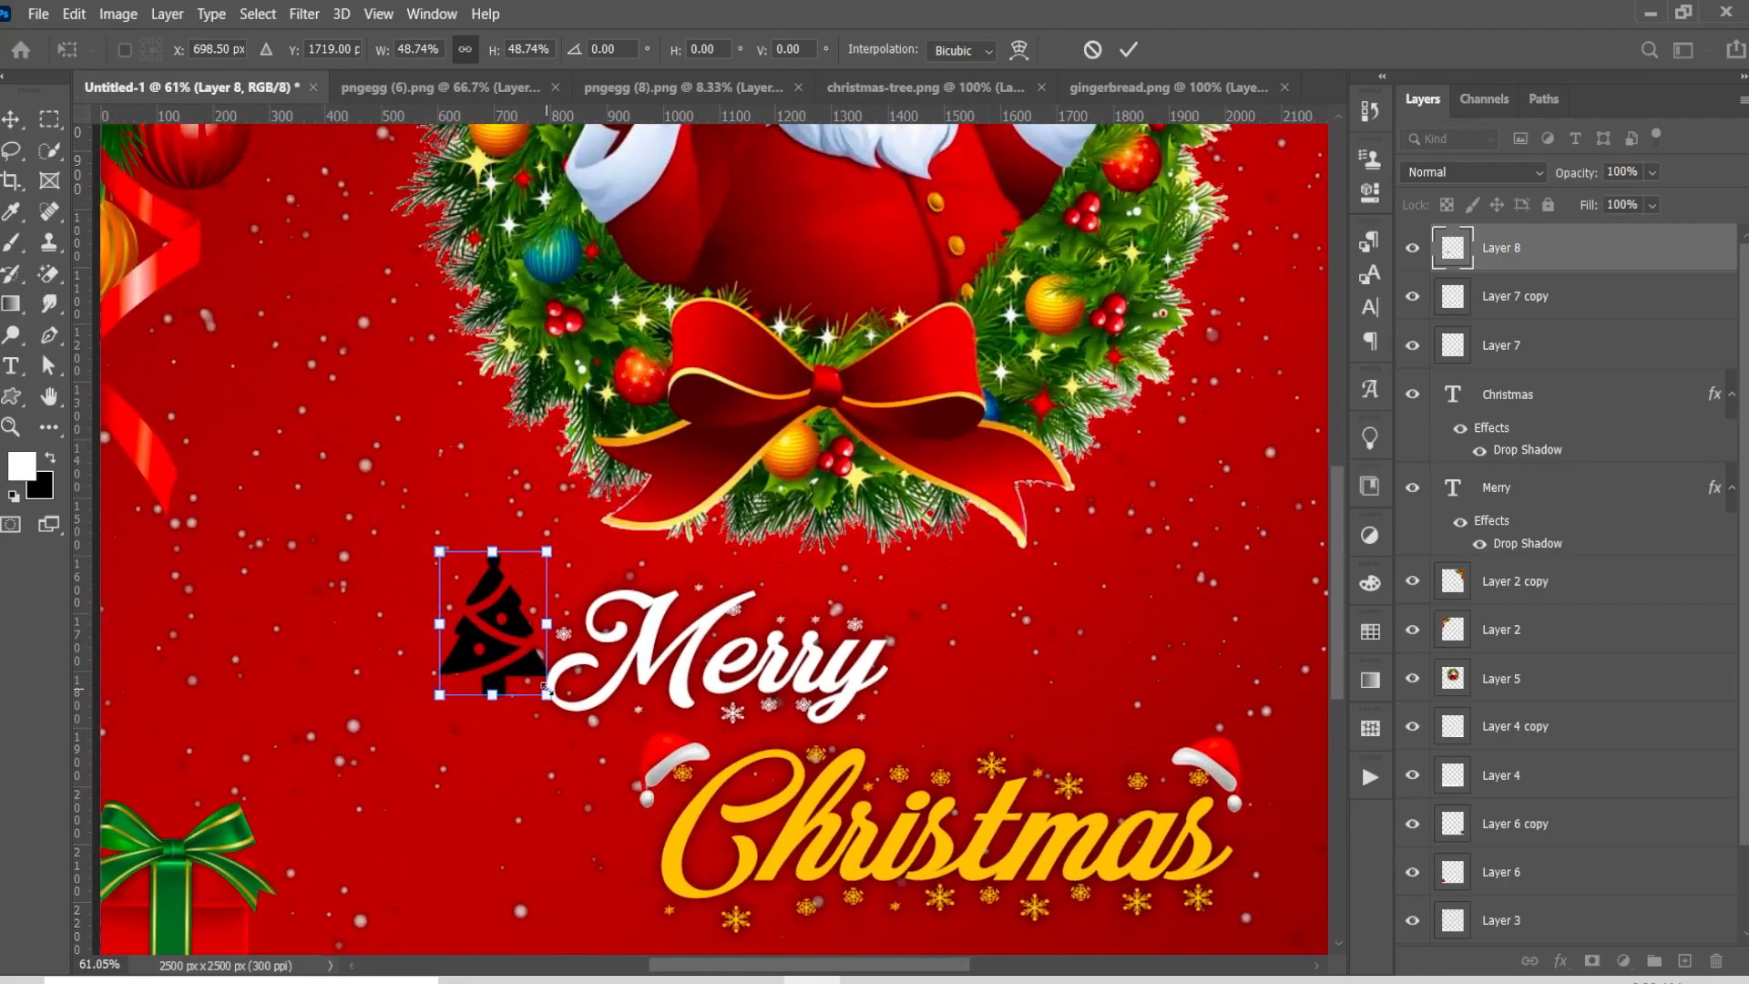
mouse_move(550, 695)
mouse_down()
mouse_move(519, 662)
mouse_move(528, 683)
mouse_up()
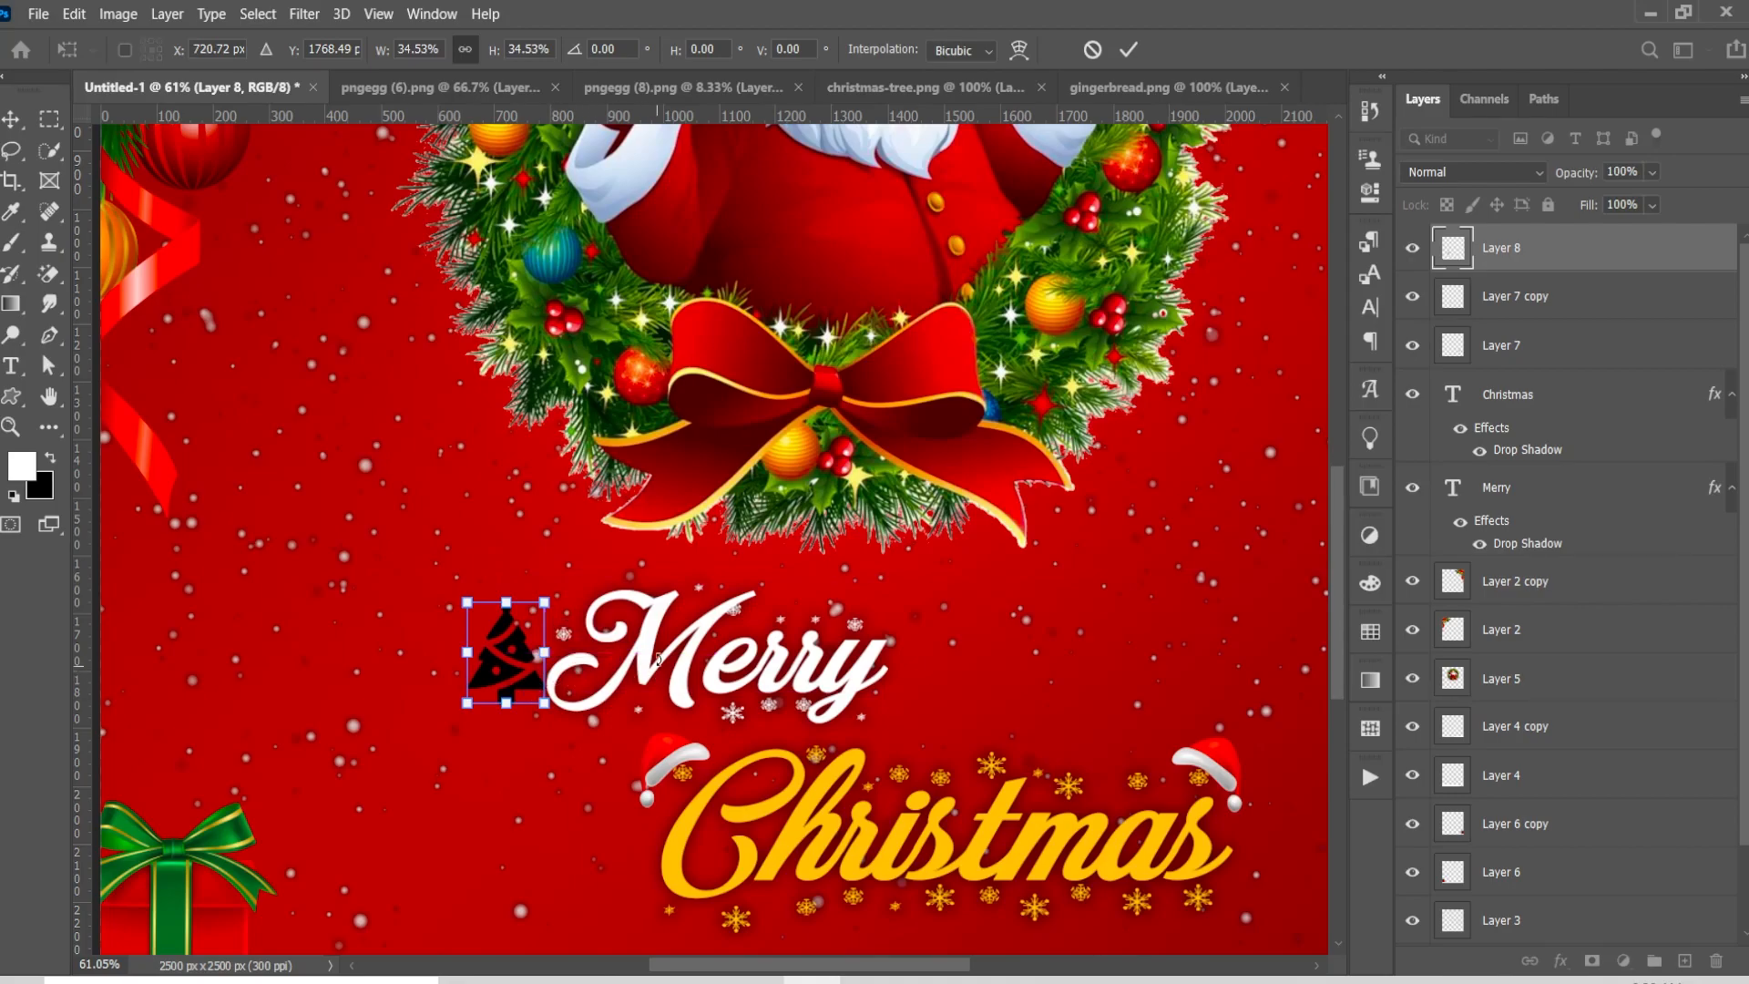
click(1128, 51)
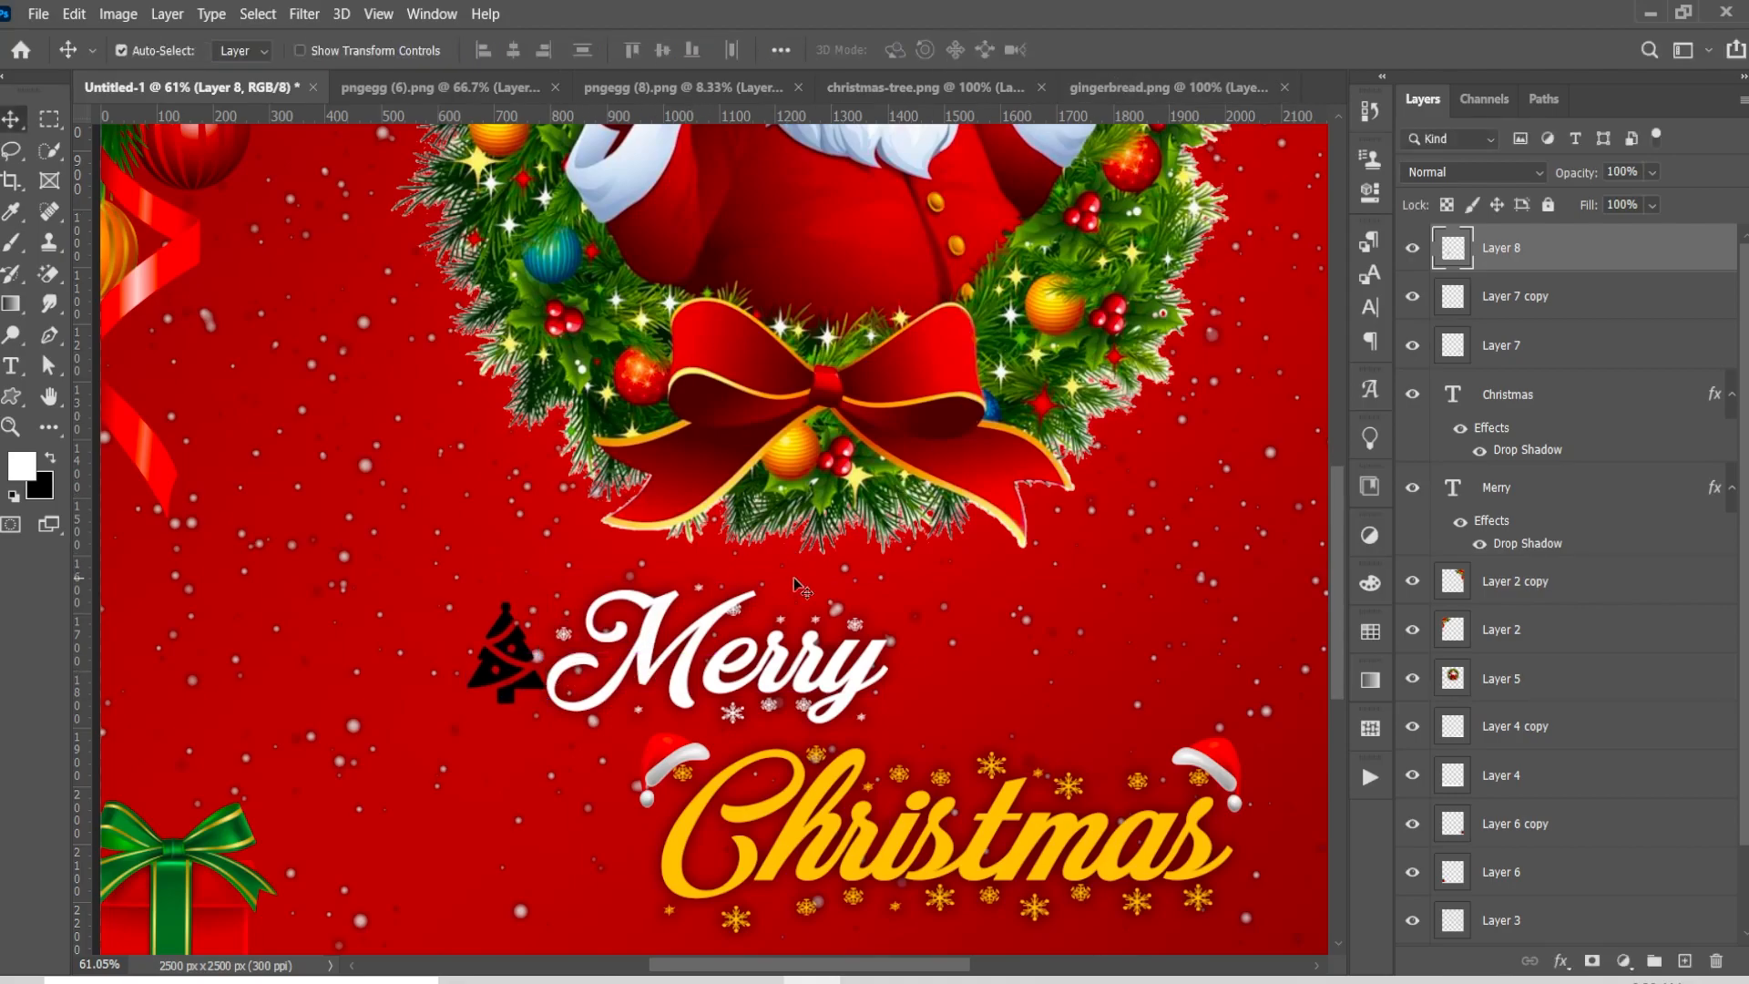
Add a white Color Overlay at 100% opacity to the tree icon's layer
double_click(1572, 262)
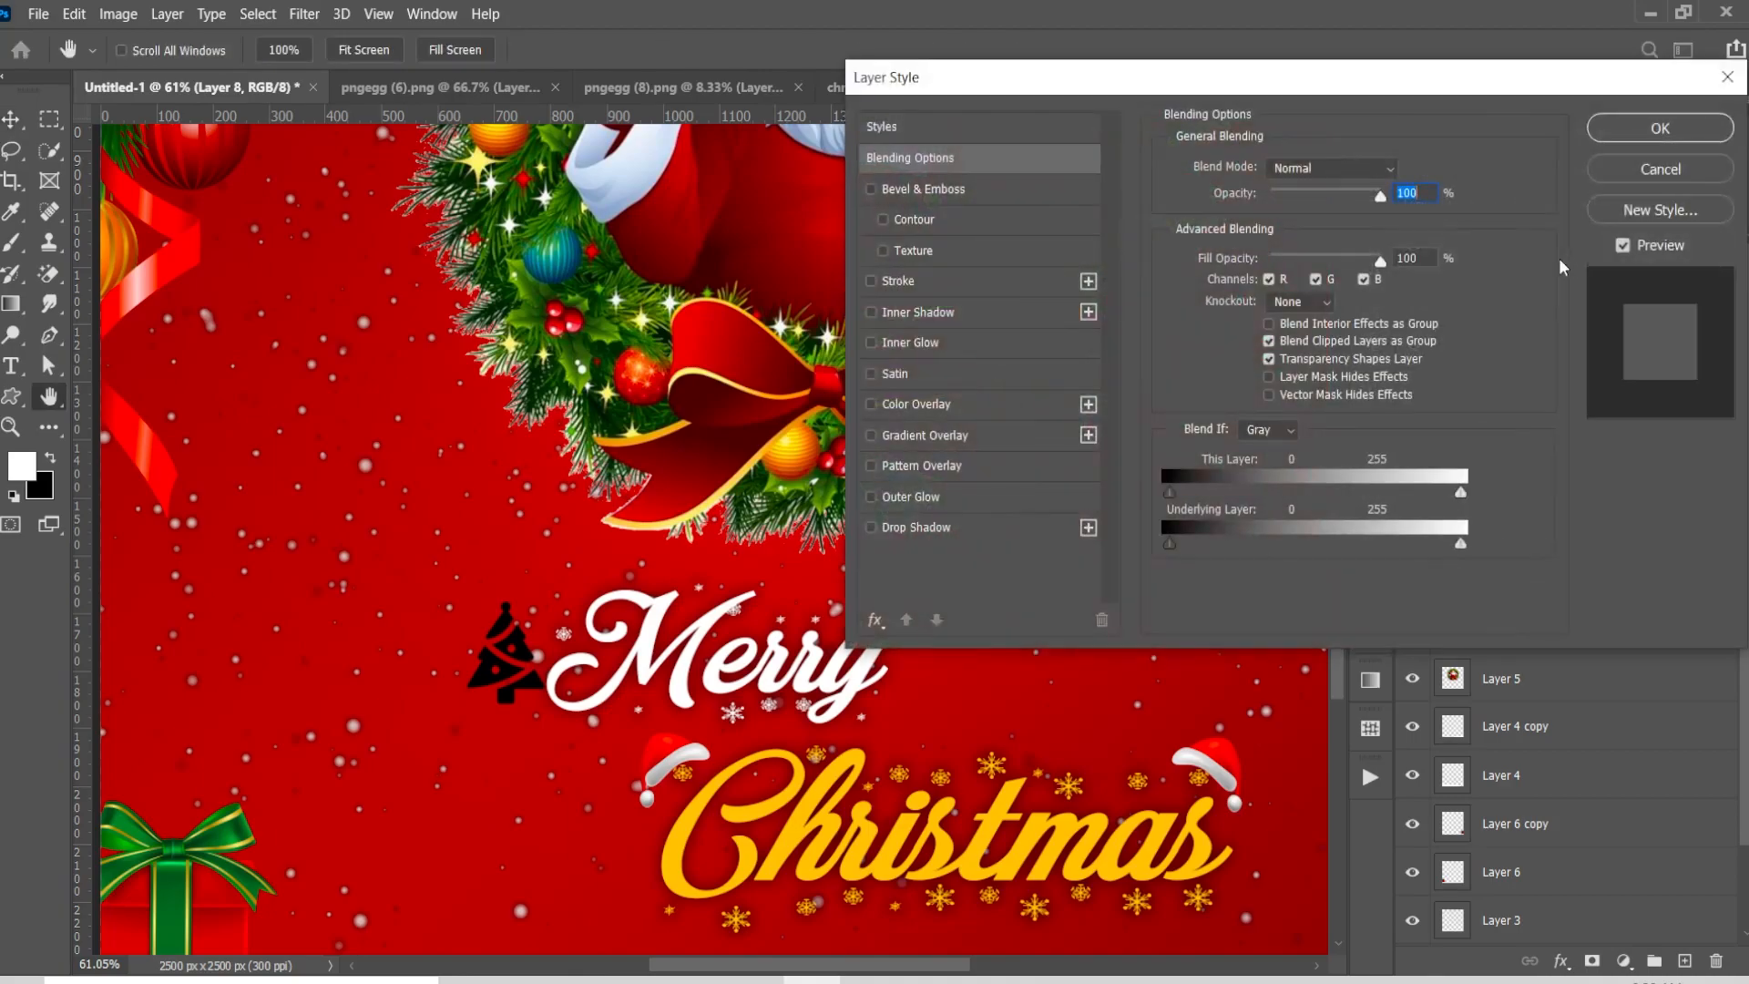
click(992, 399)
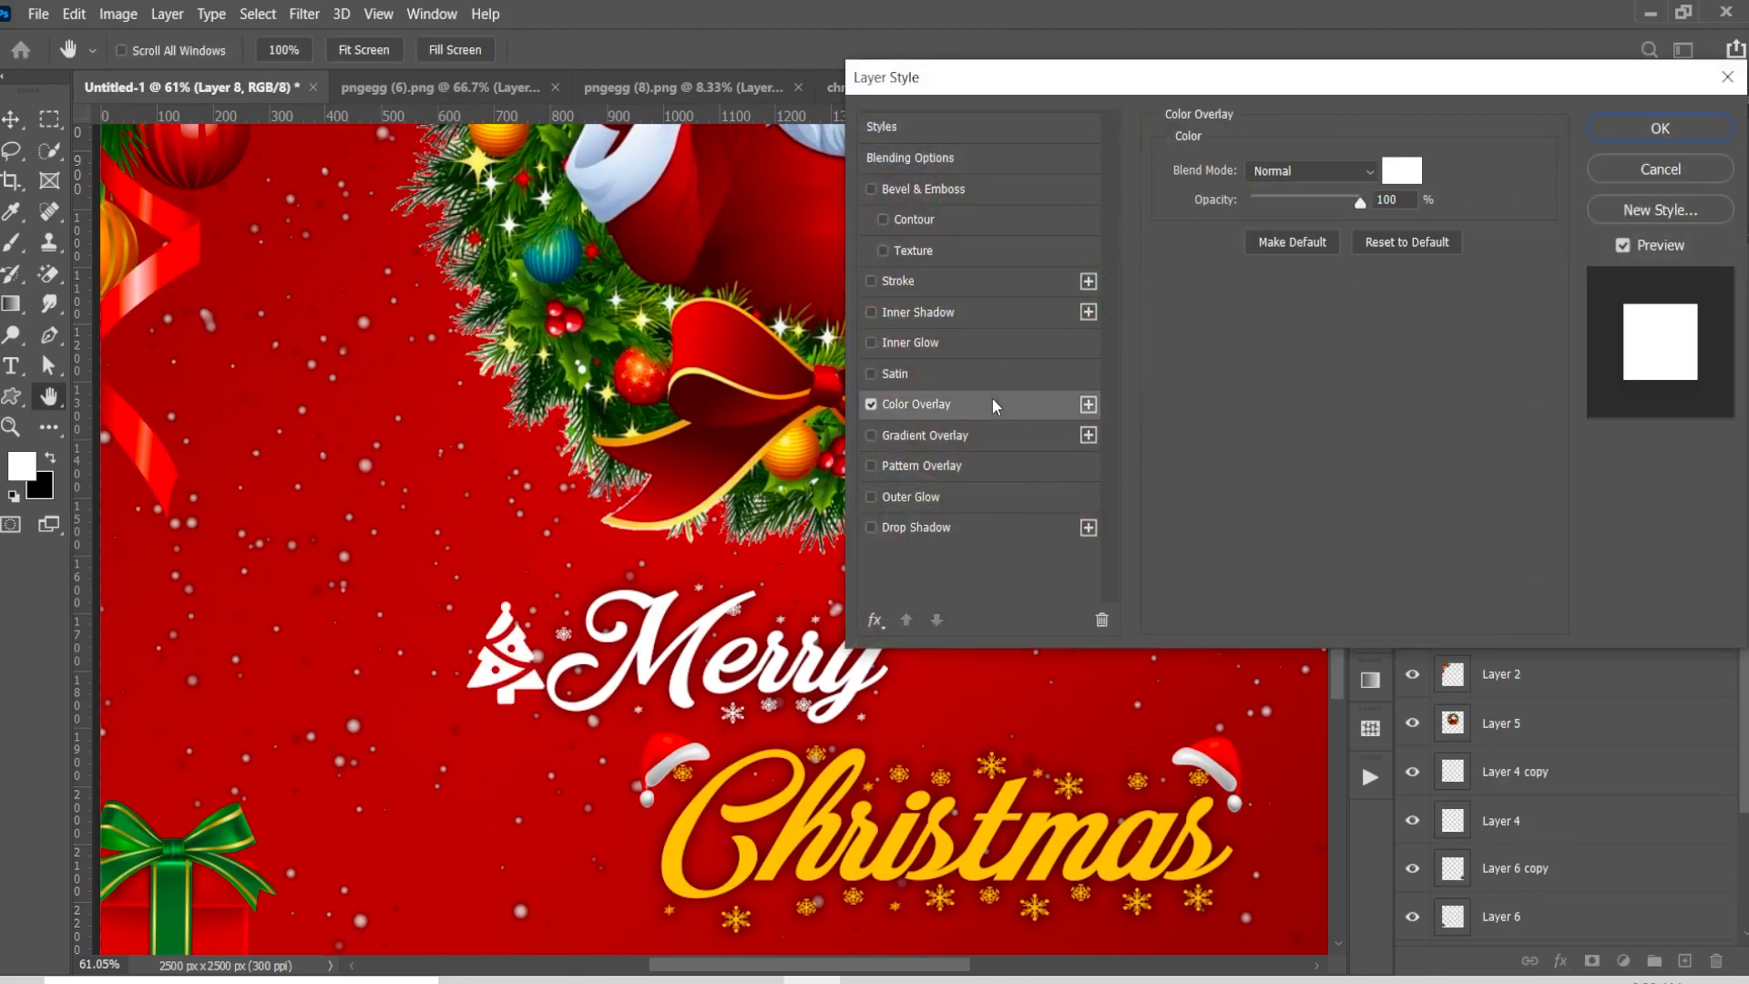
click(1671, 133)
key(ctrl+0)
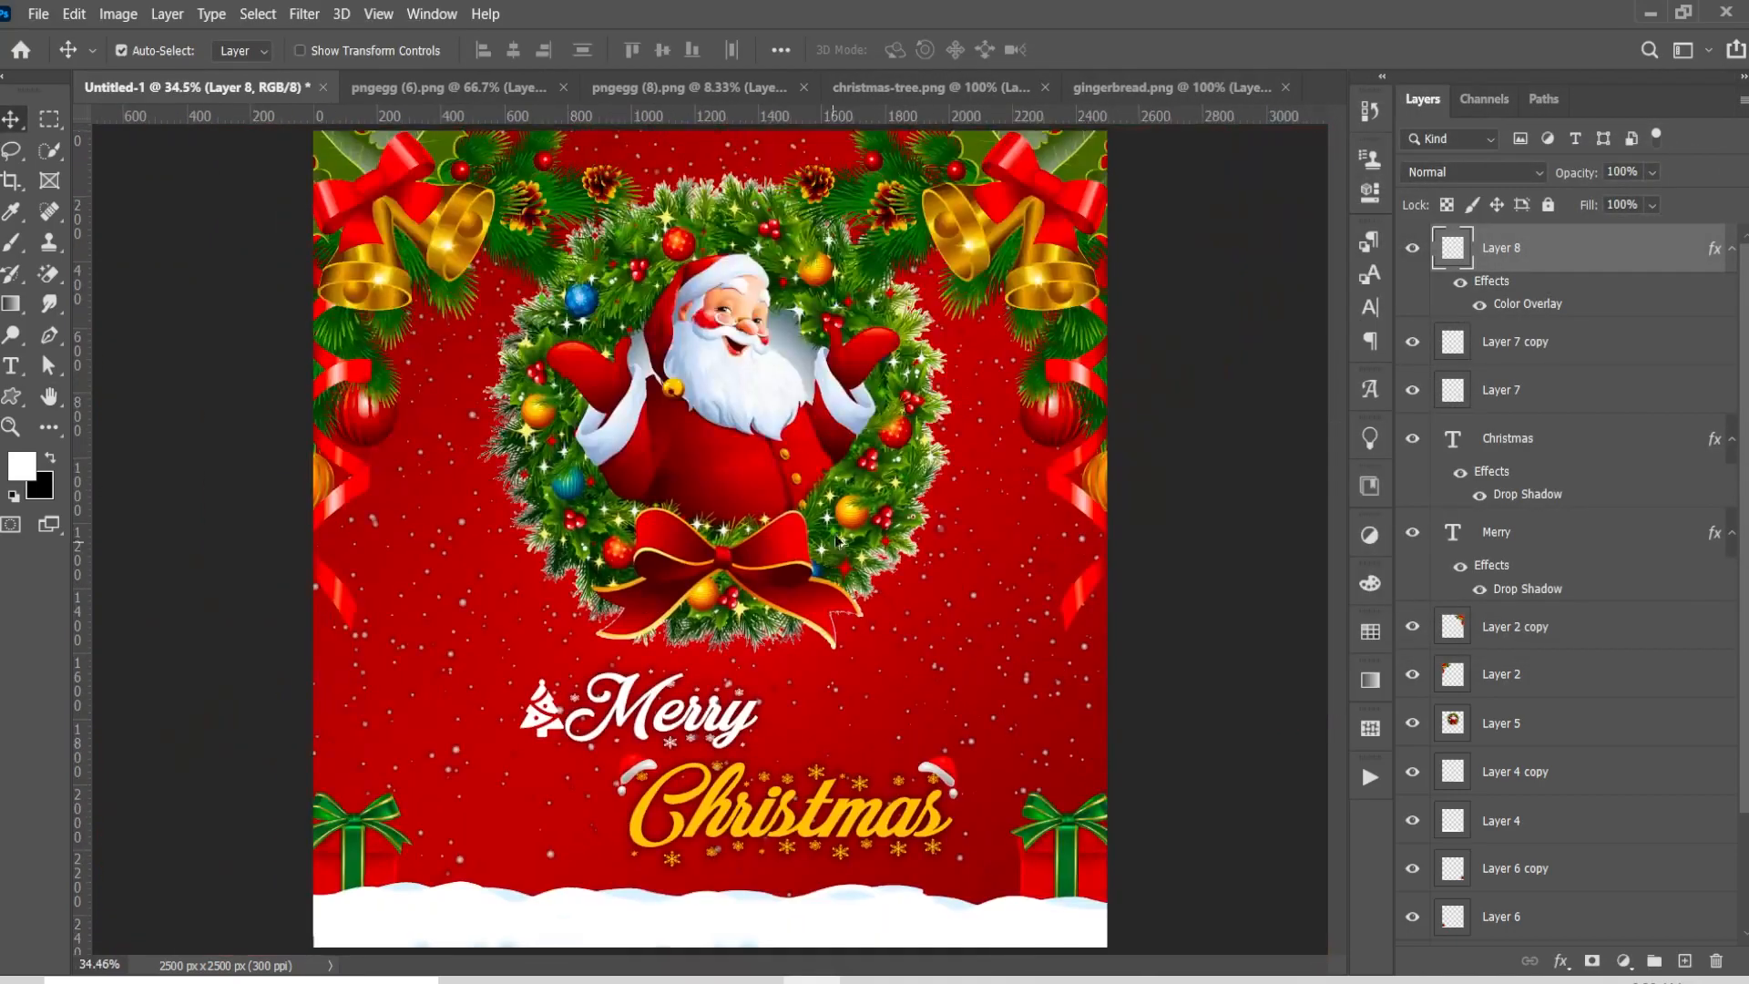
Copy the house from gingerbread.png into the Christmas graphic and place it near the end of "Merry"
click(1166, 86)
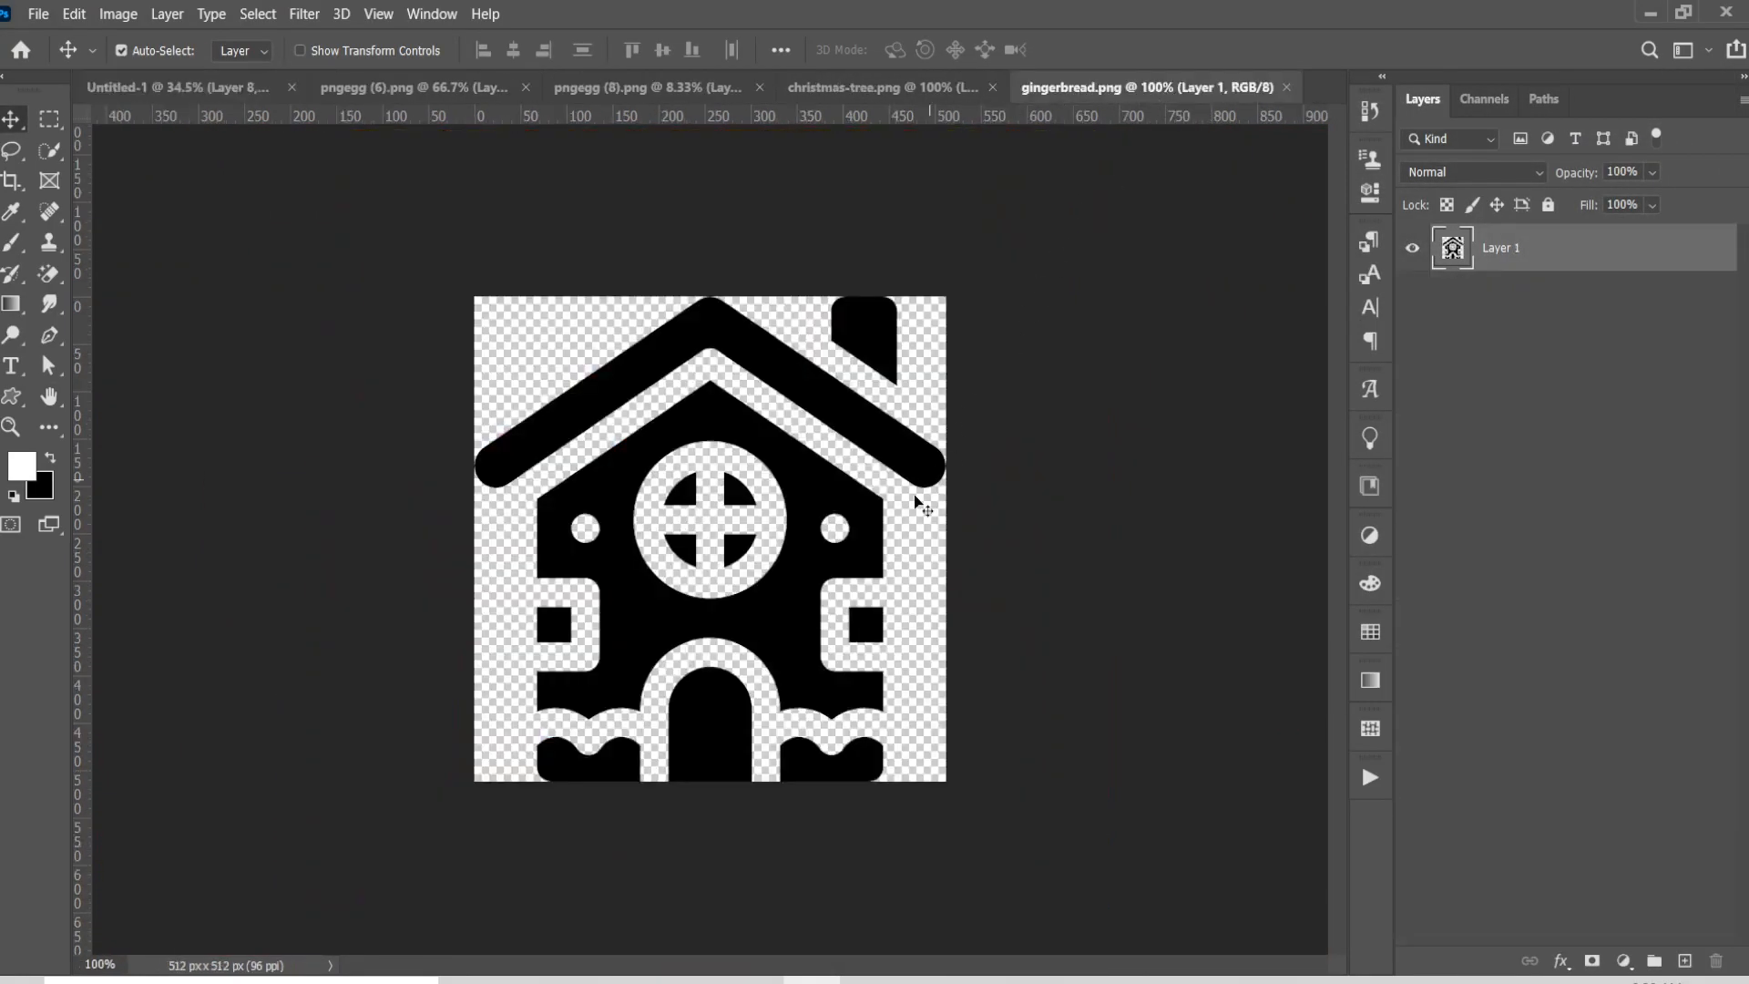
drag(820, 574, 217, 87)
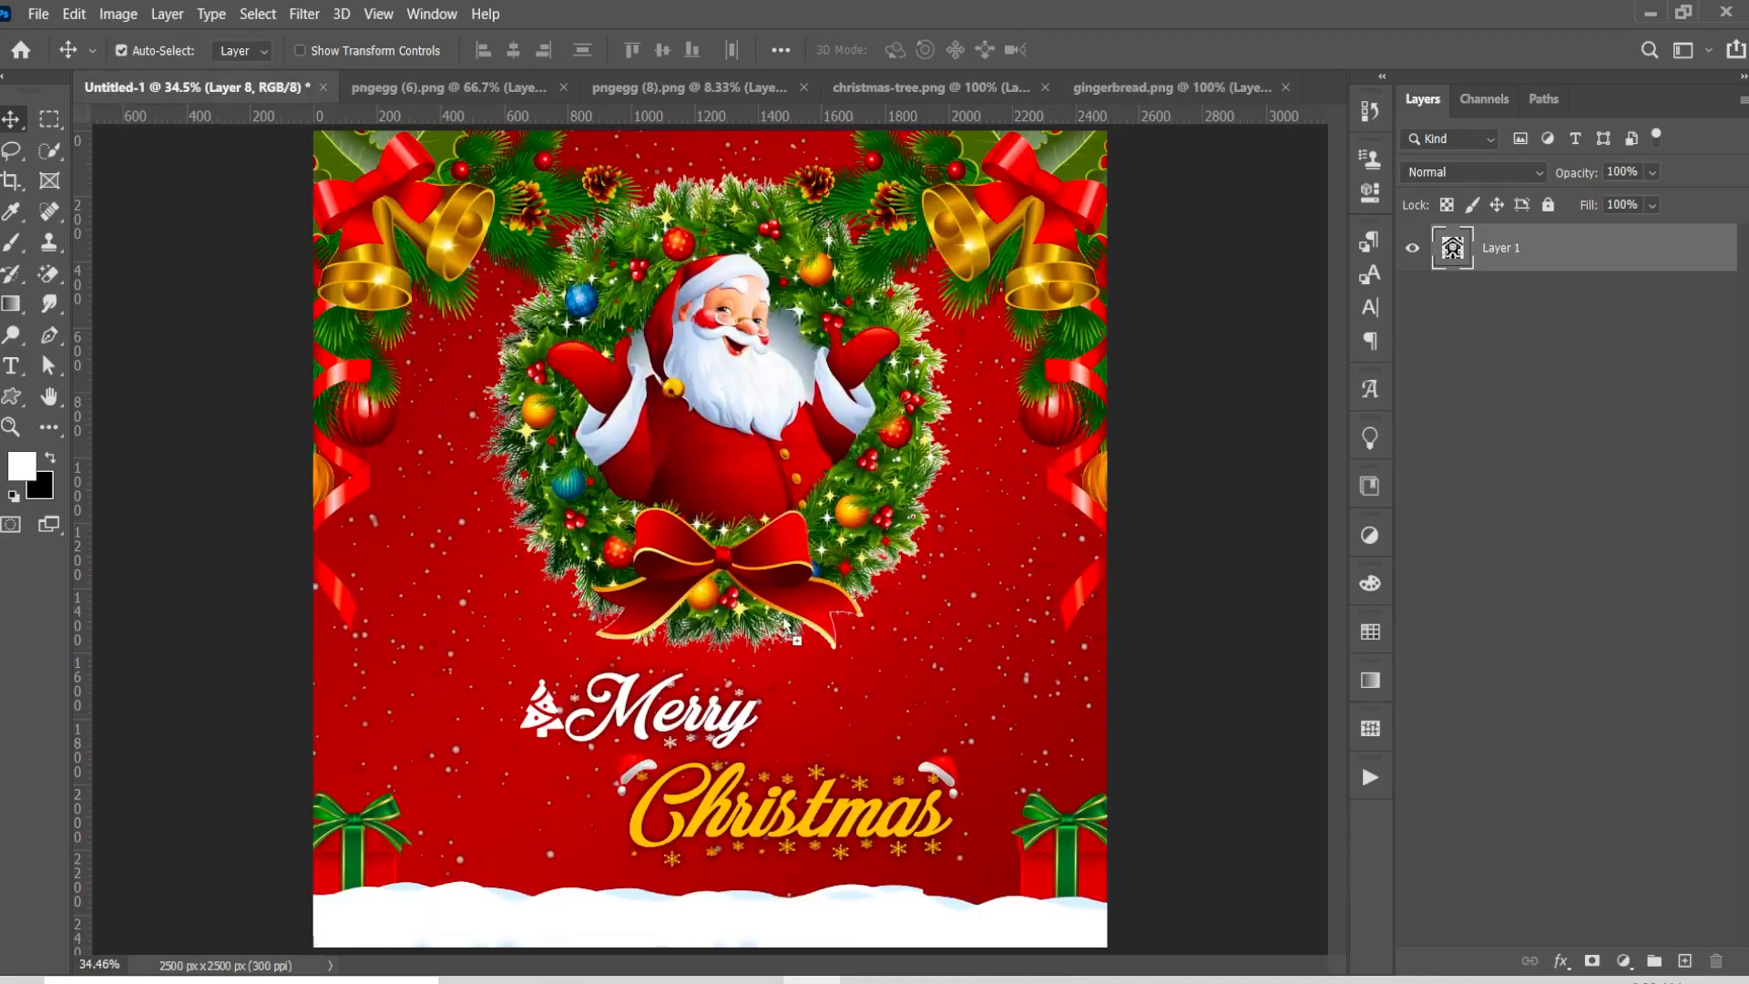
drag(798, 729, 800, 727)
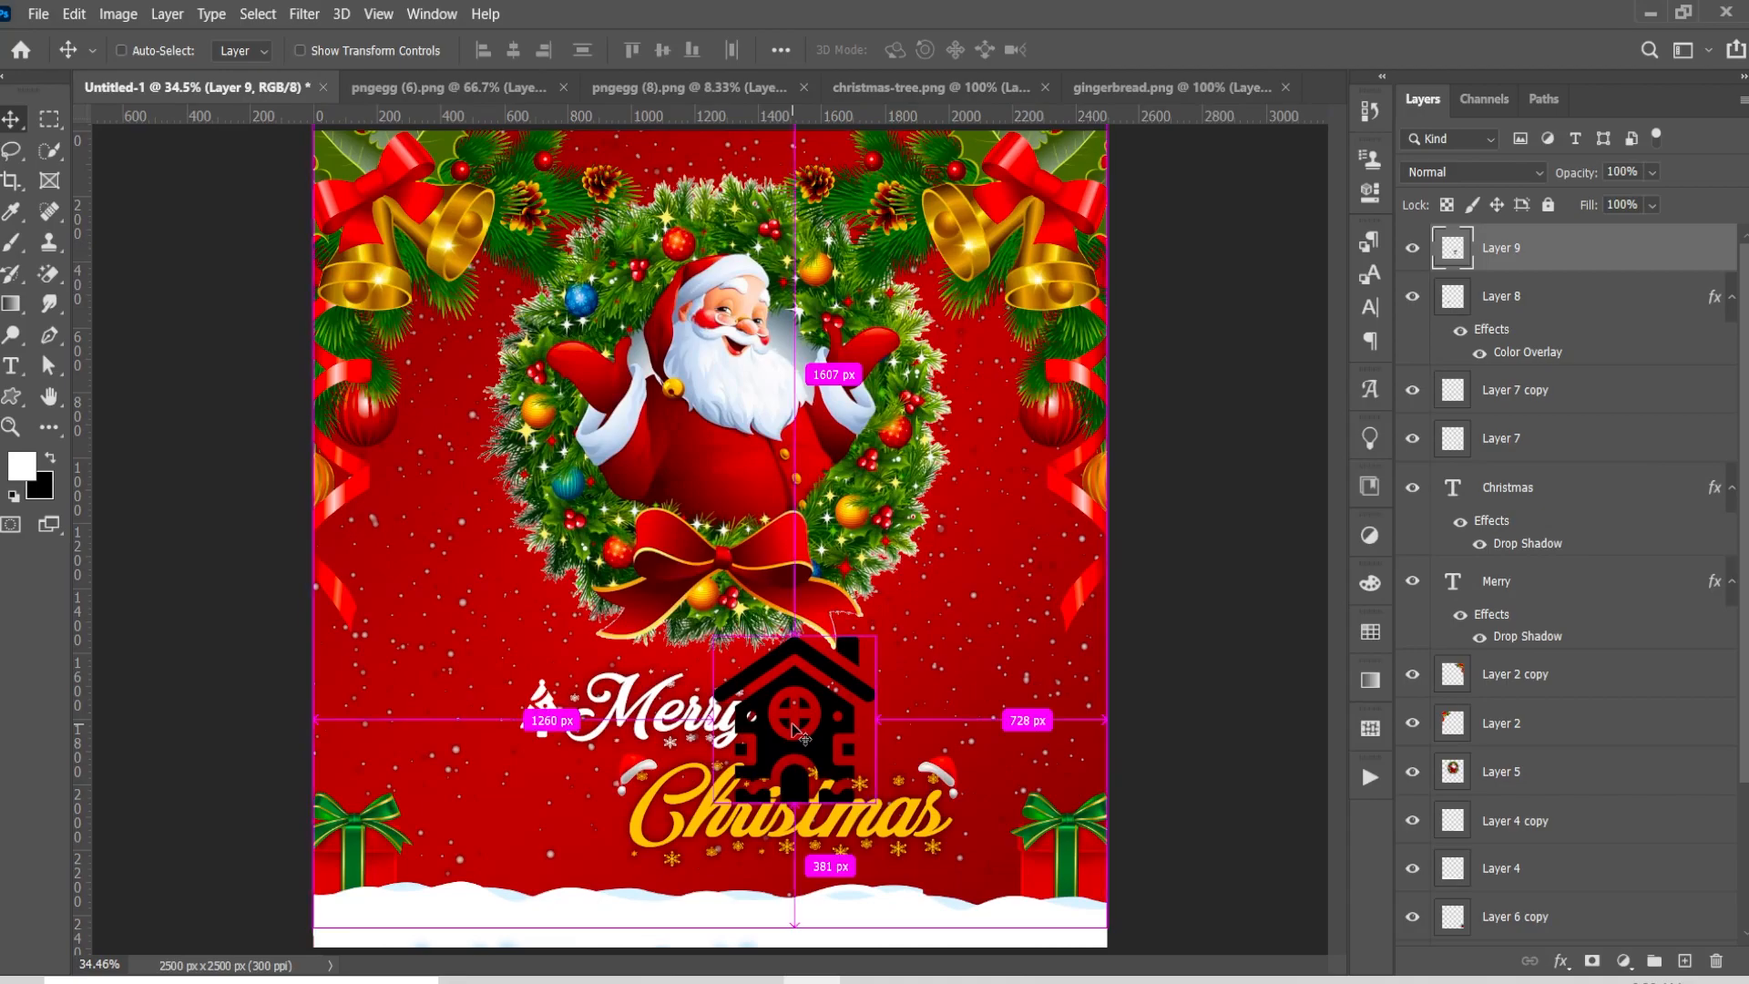
Scale the gingerbread house icon down to about 29% beside the "y" of "Merry"
key(ctrl+t)
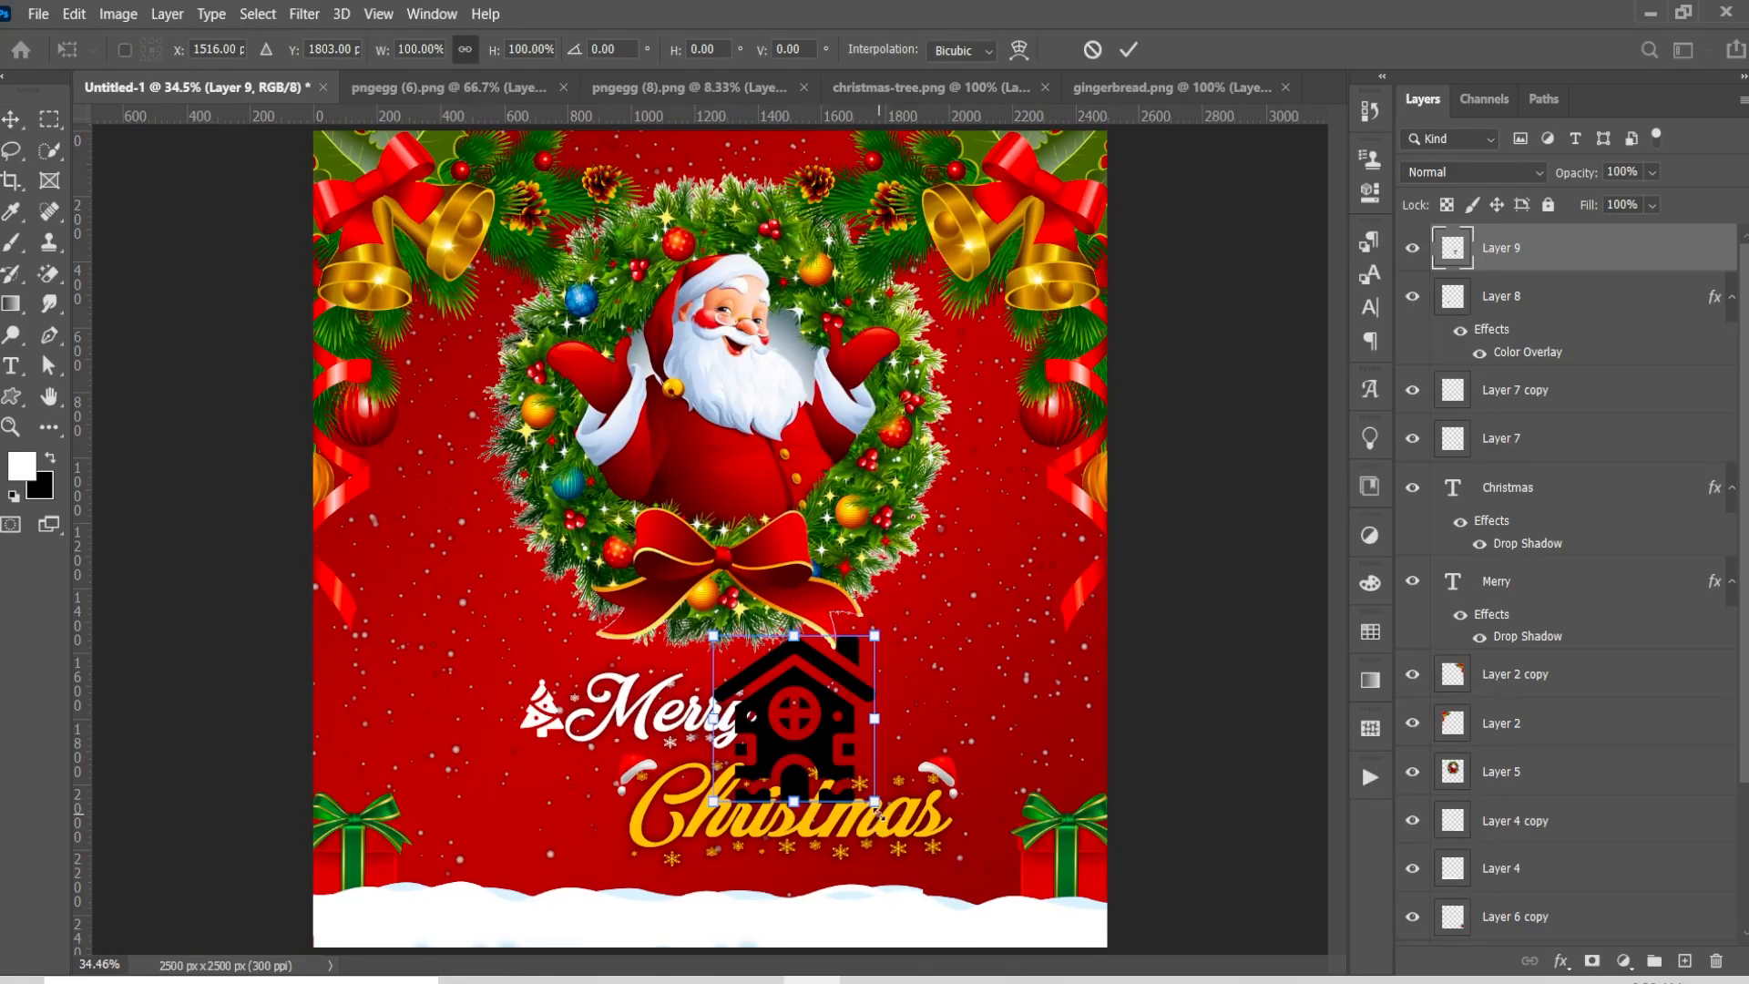
drag(876, 804, 813, 758)
scroll(813, 758, up, 5)
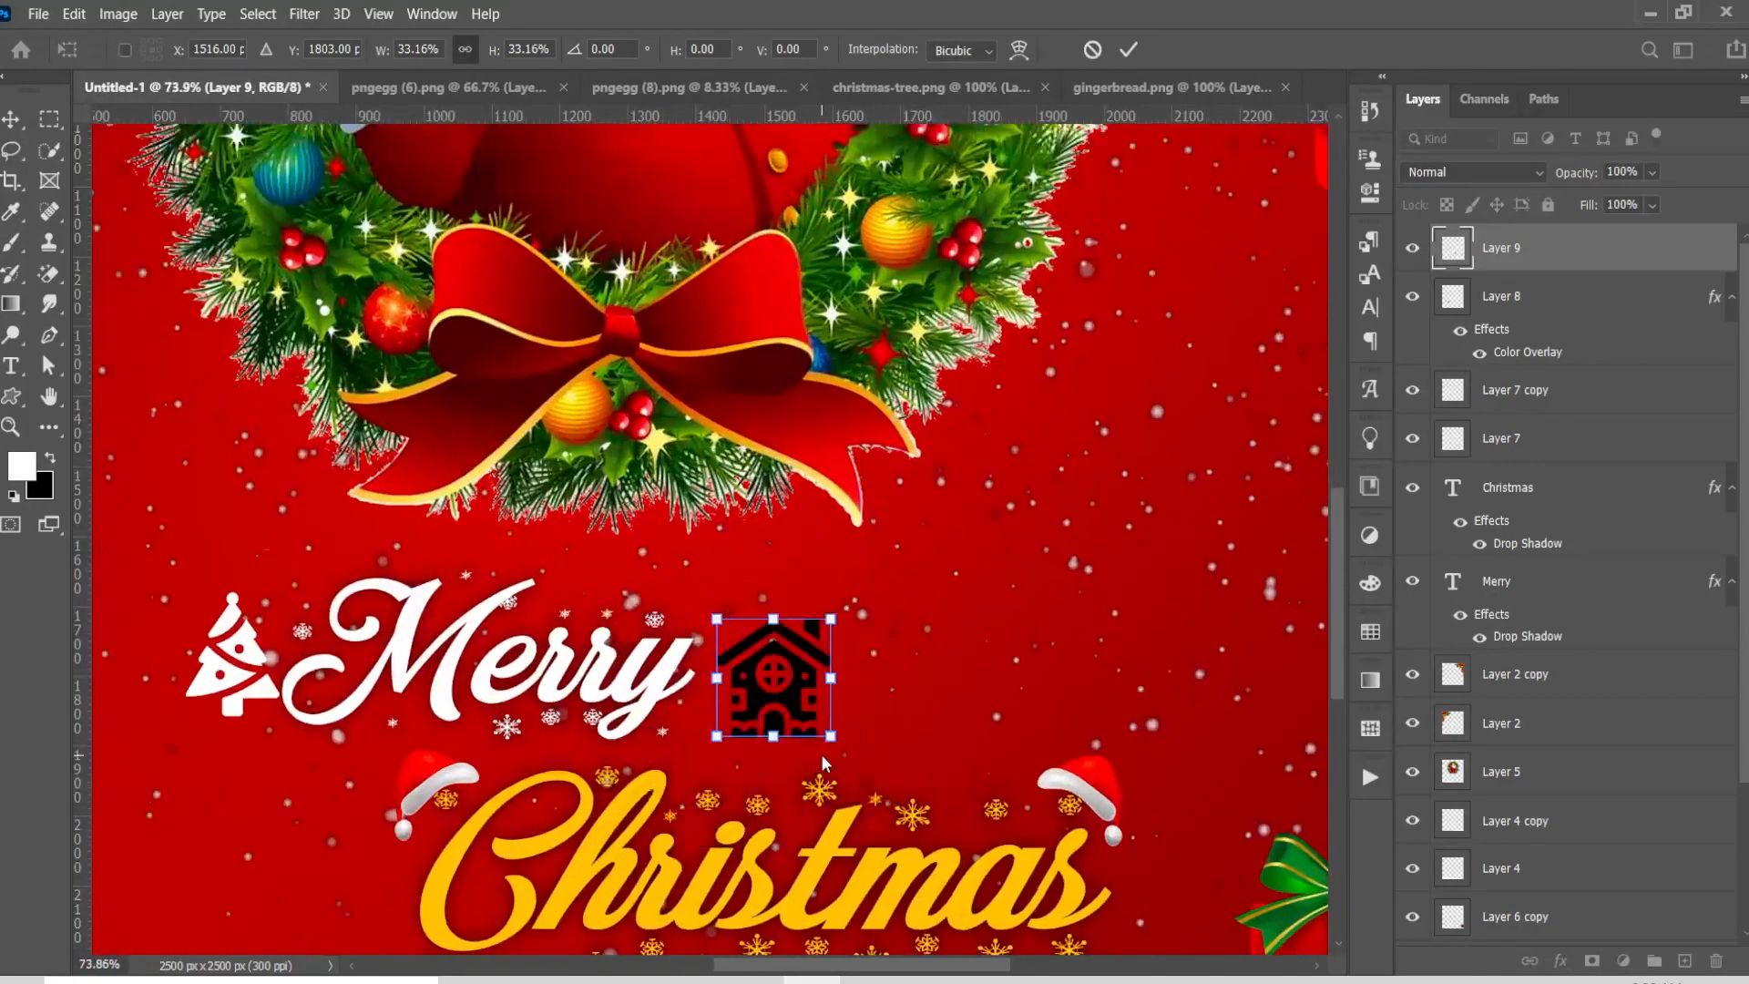
drag(834, 733, 782, 700)
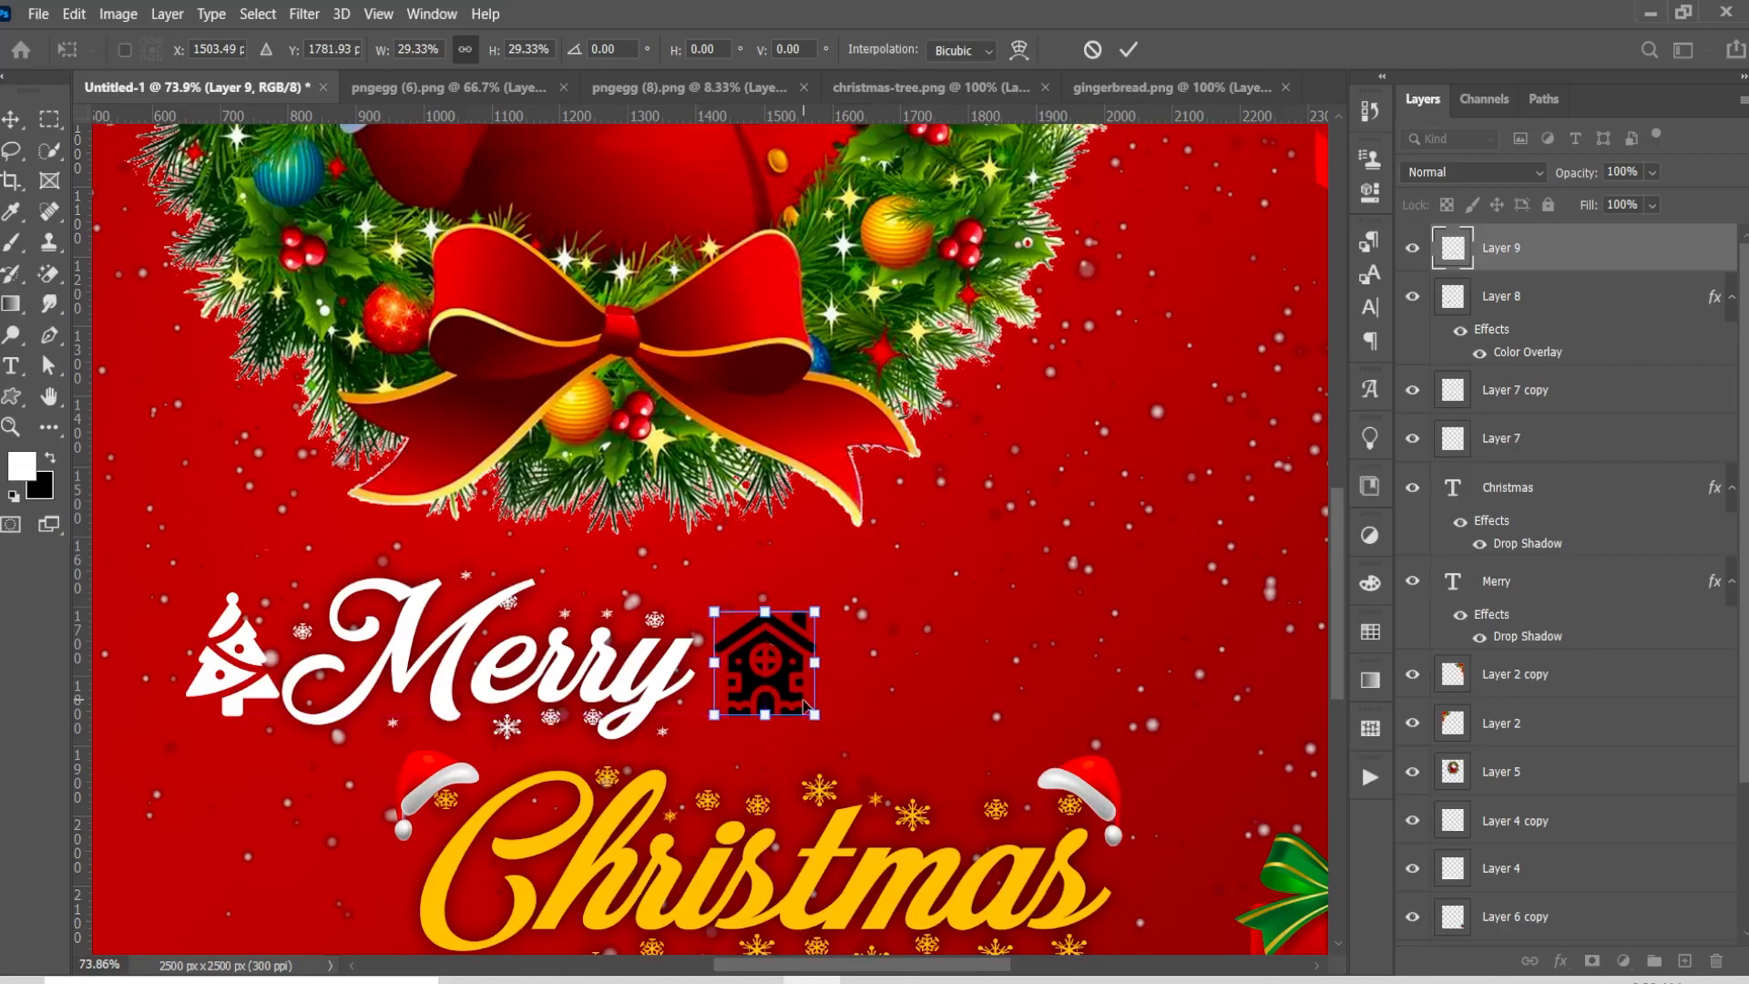
Nudge the house icon horizontally until it sits close against the "y" of "Merry", and apply the transform
key(Left)
key(Left)
key(Left)
key(Left)
key(Left)
key(Left)
key(Left)
key(shift+Left)
key(shift+Left)
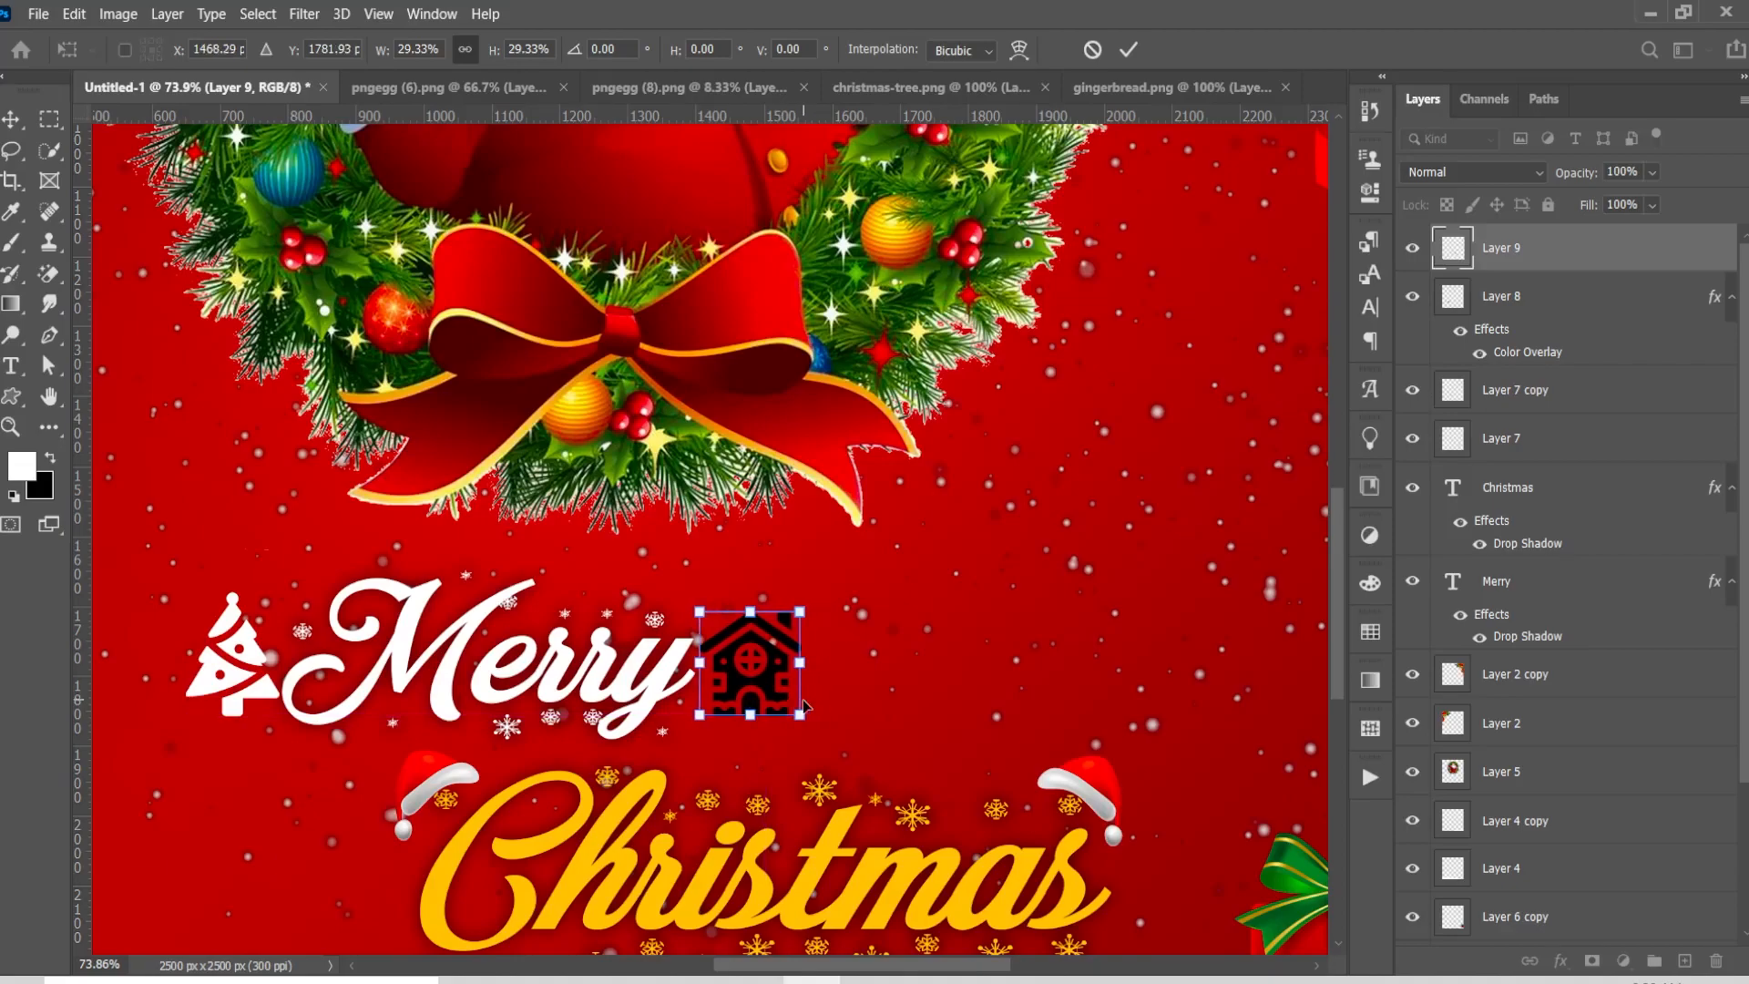
key(Right)
key(Right)
key(Right)
key(Right)
key(Right)
key(Right)
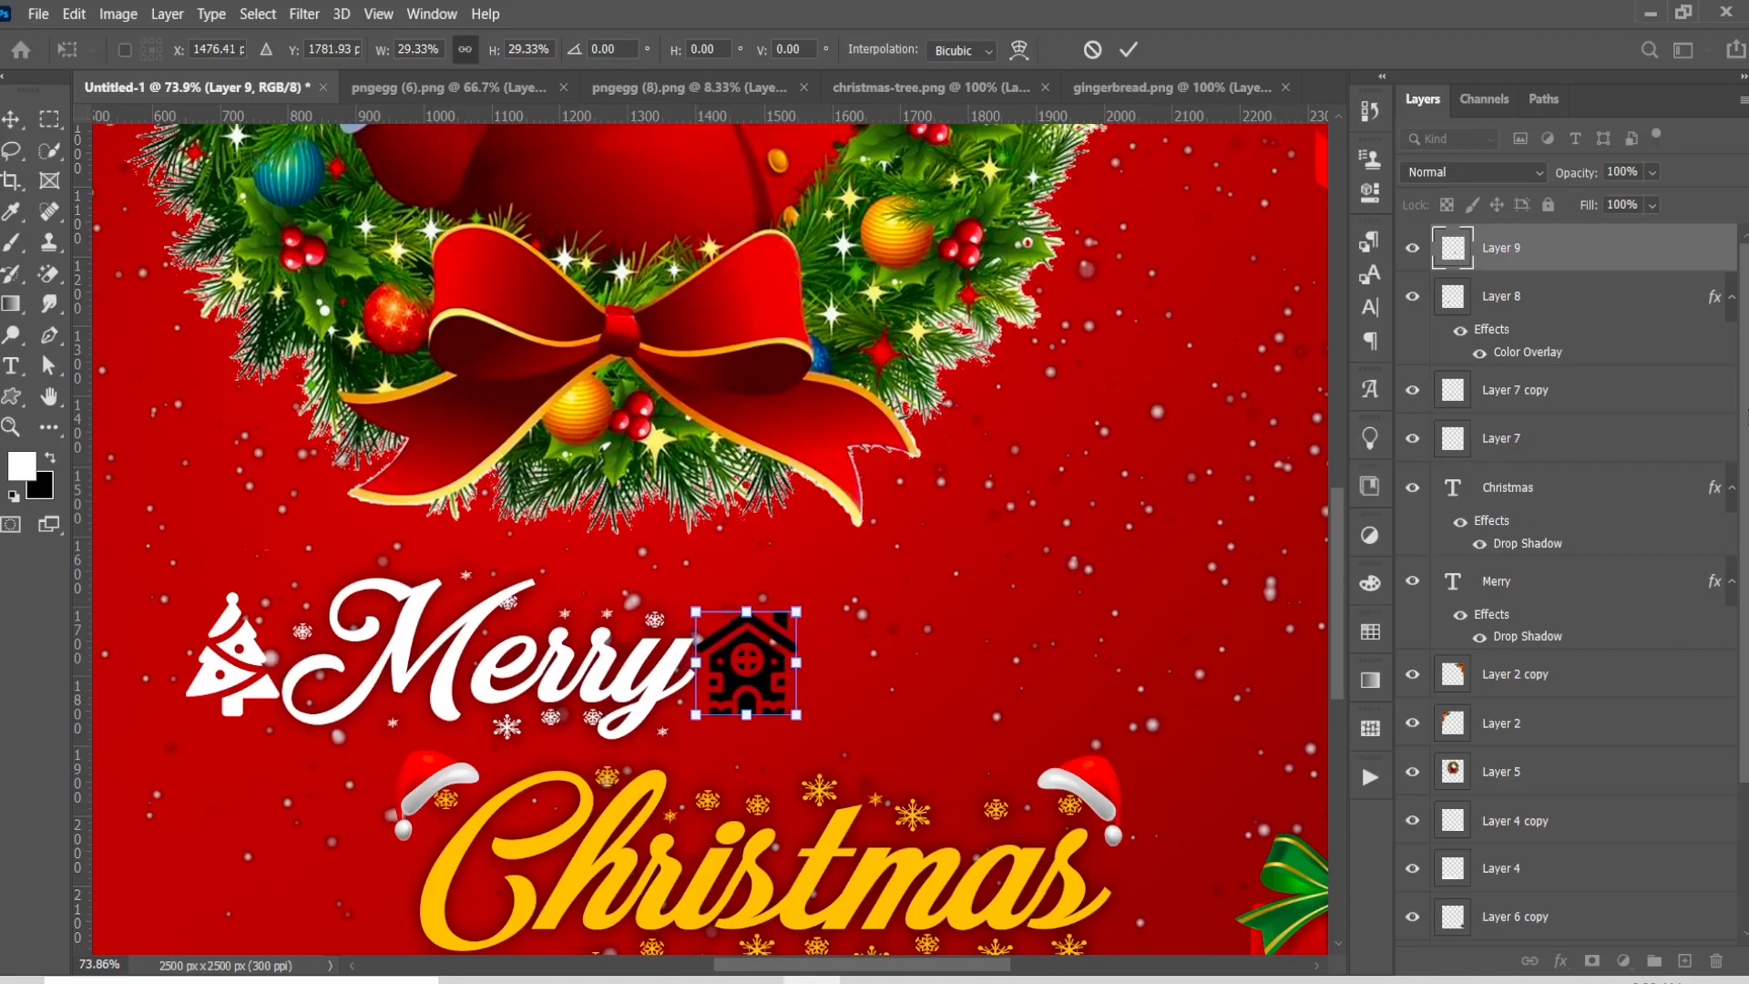
click(1129, 49)
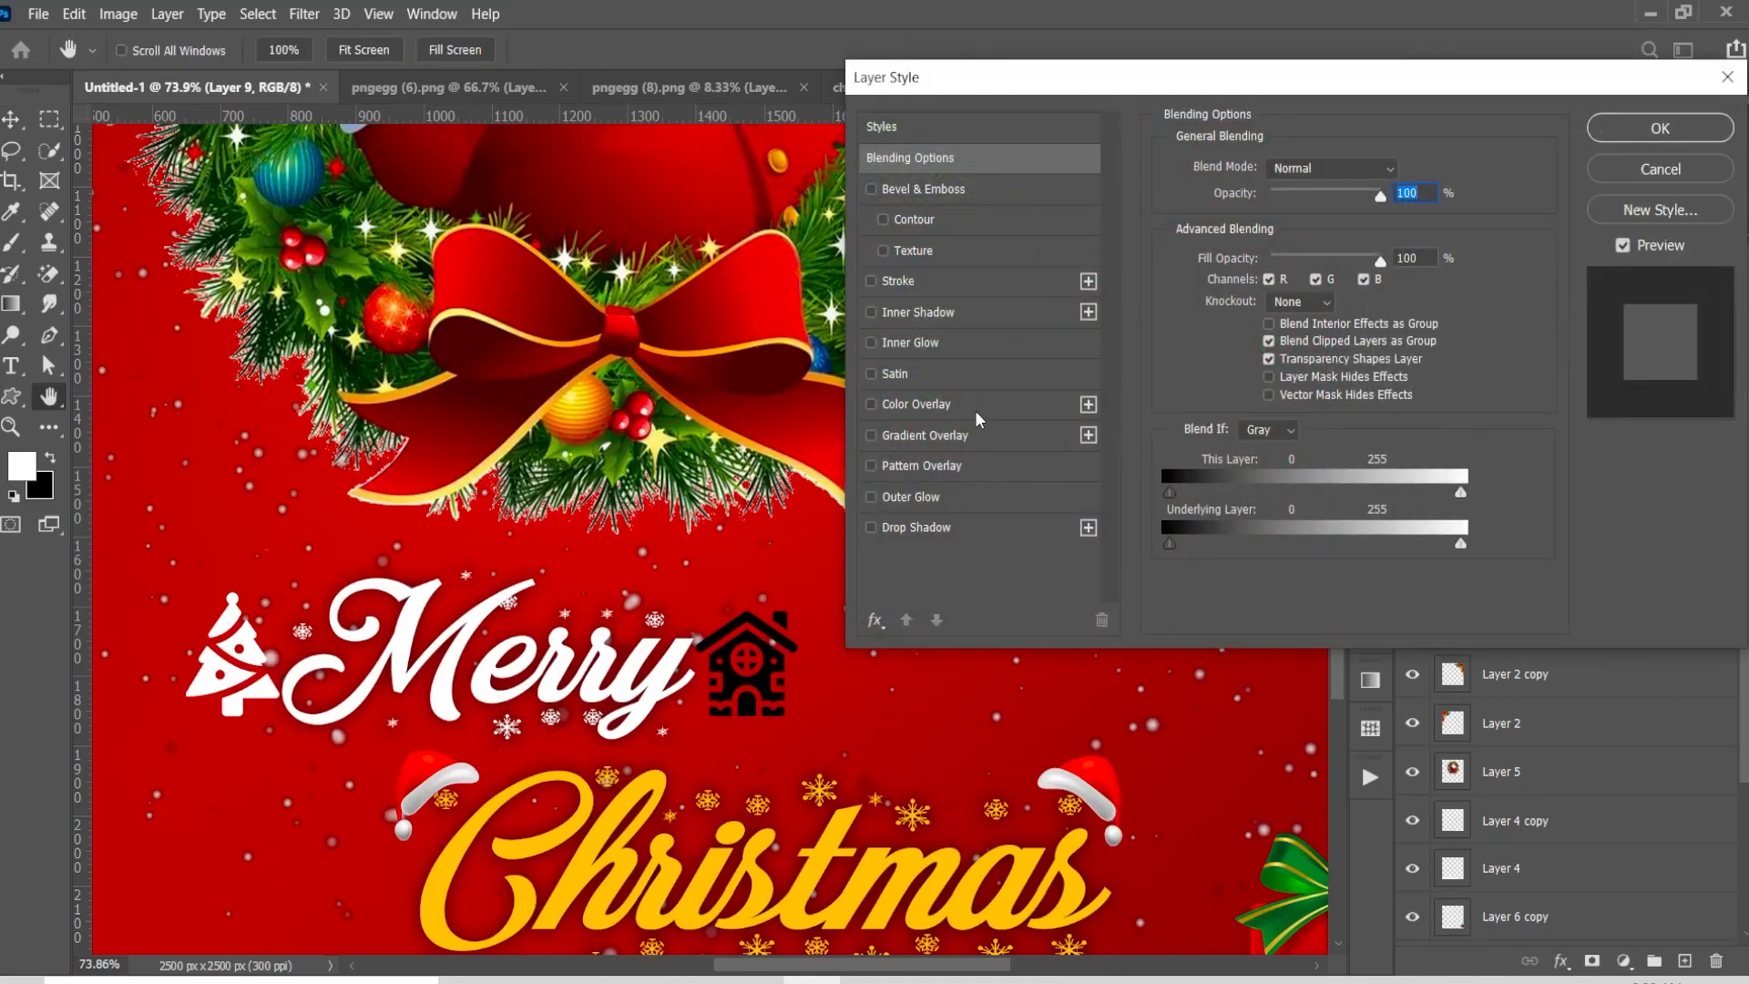
Apply a white Color Overlay to the gingerbread house icon's layer
click(977, 407)
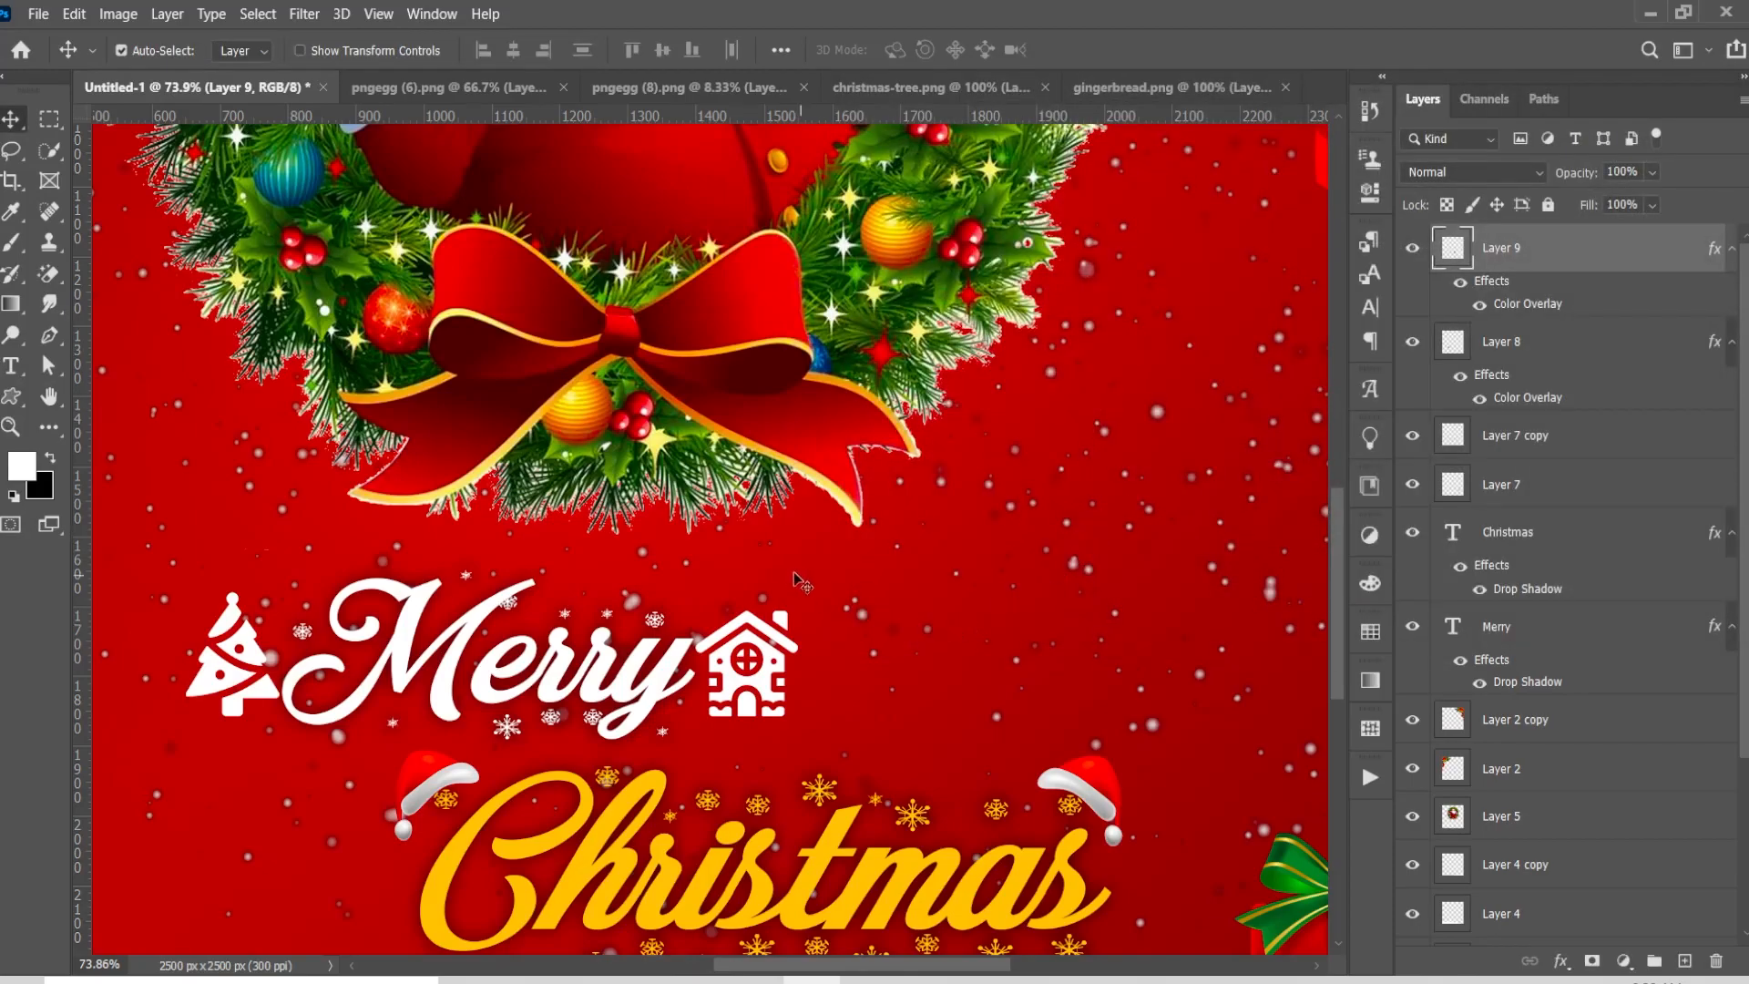
scroll(789, 576, down, 3)
scroll(789, 576, down, 3)
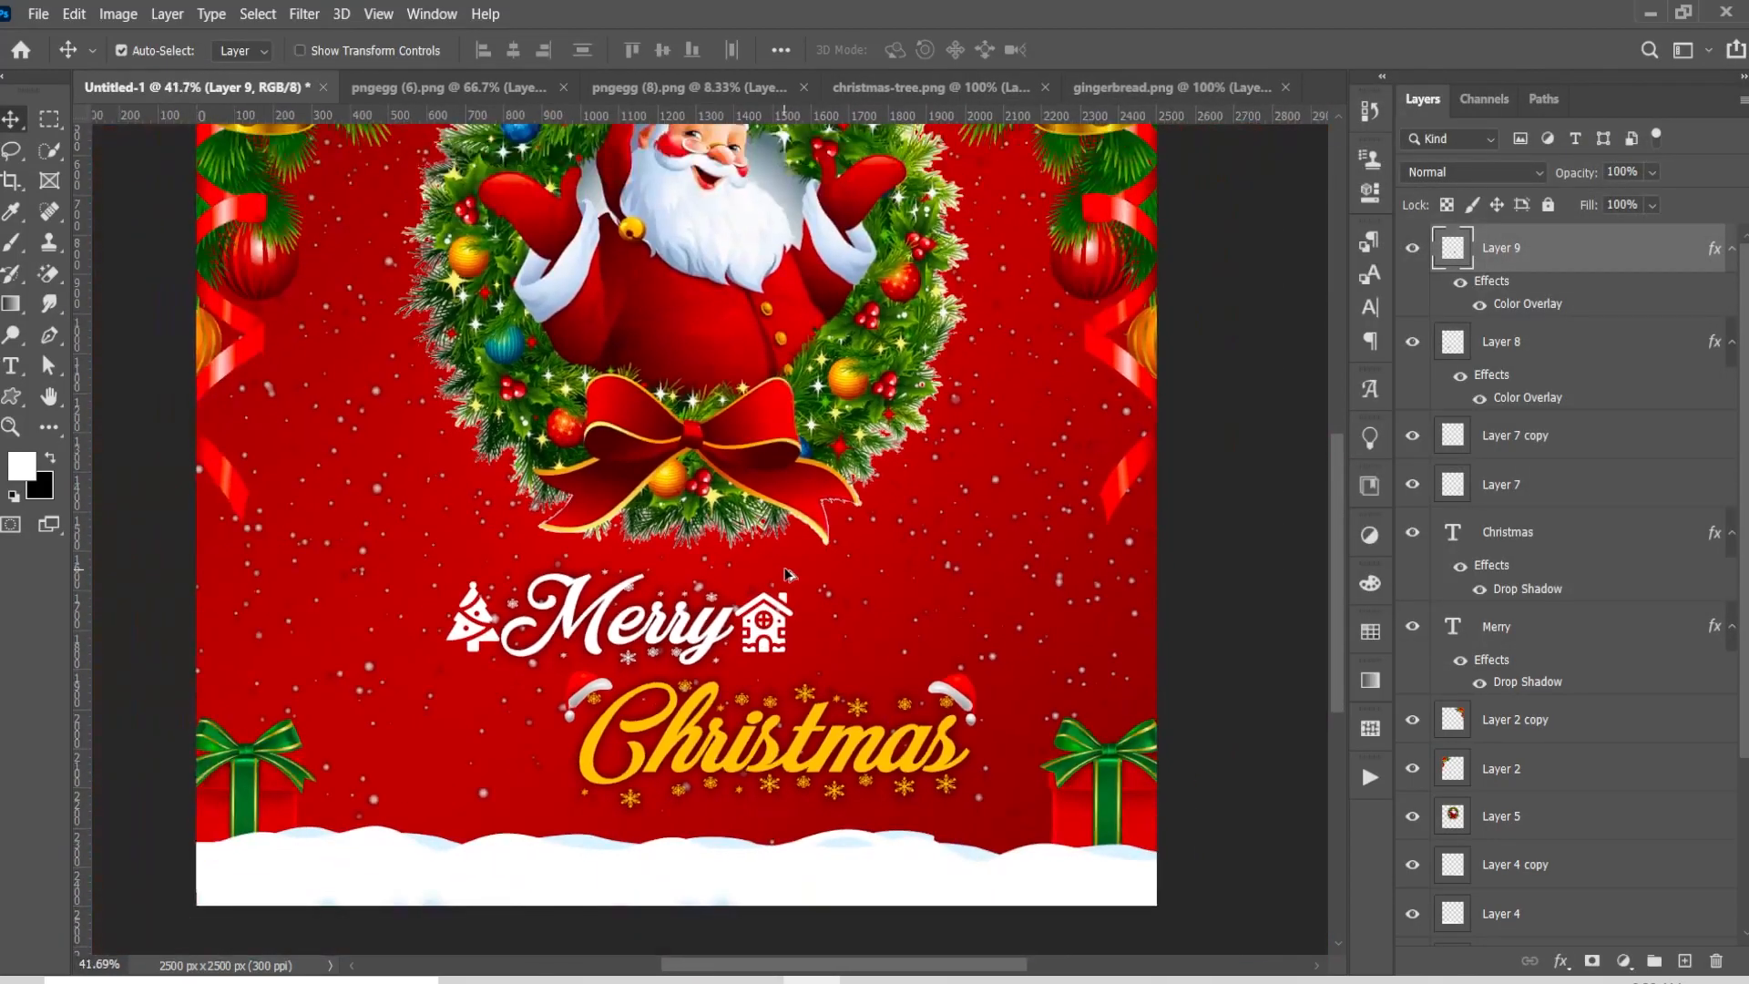
scroll(789, 575, up, 3)
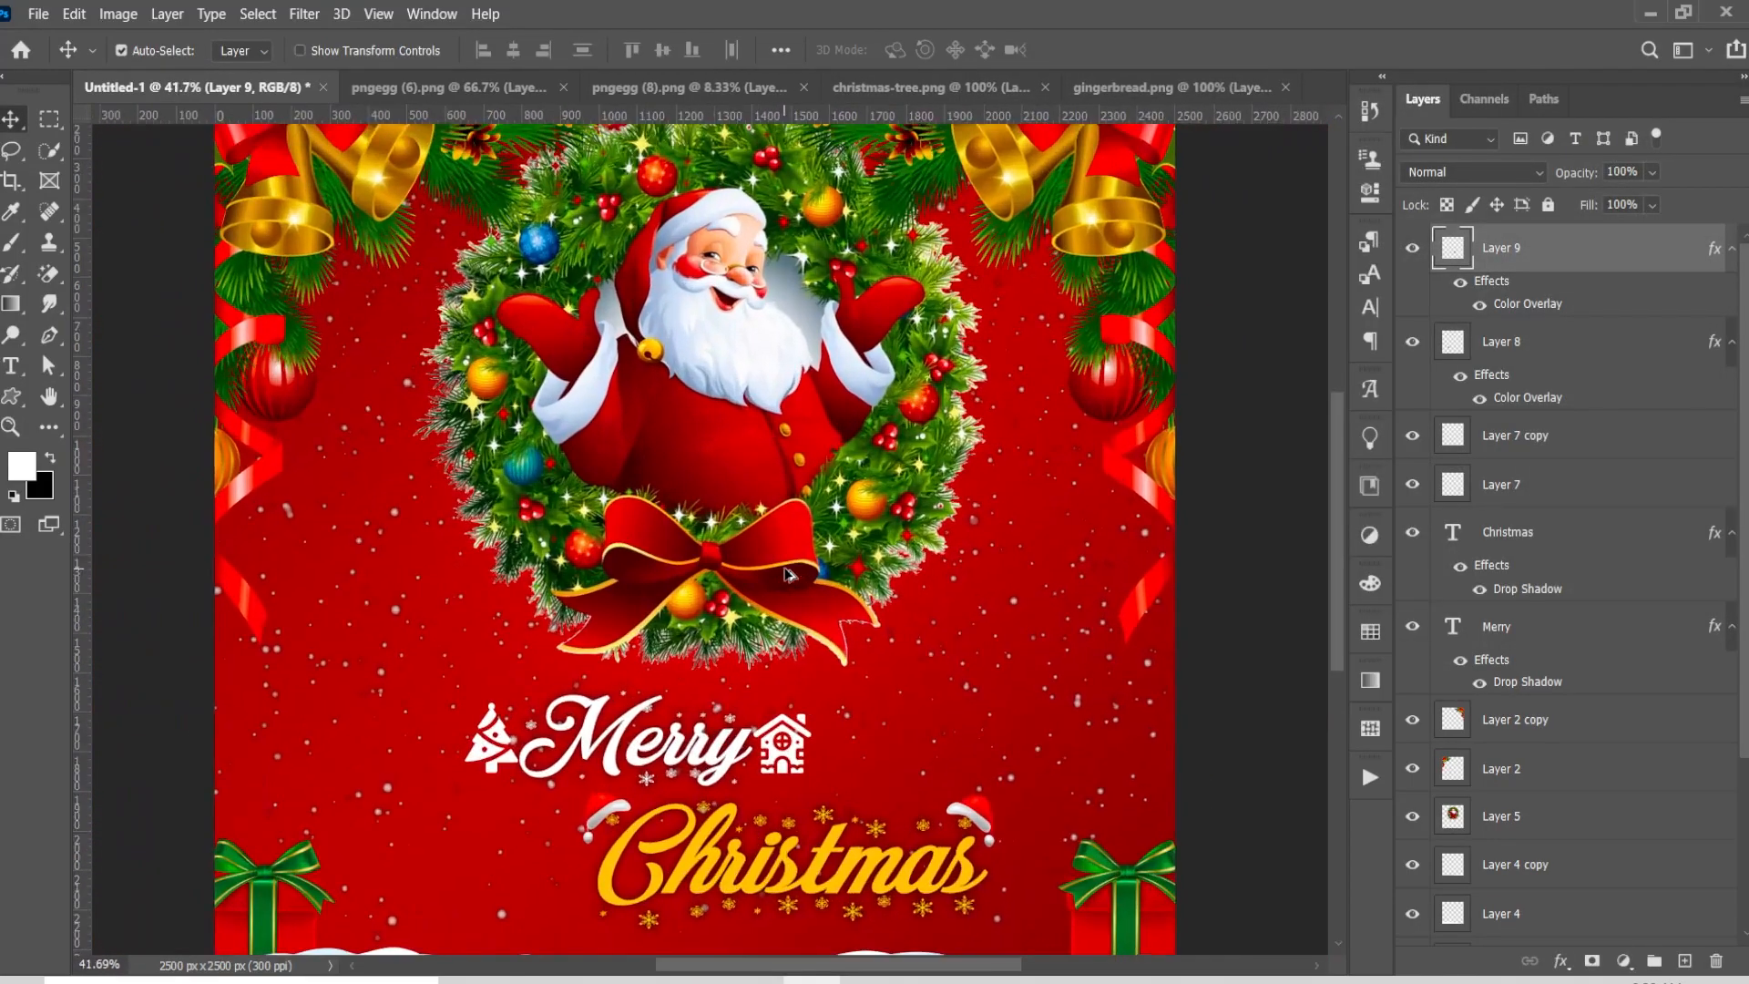
Add a Drop Shadow to the tree icon with 50% opacity, 0 px distance, 10% spread and 30 px size
click(1513, 343)
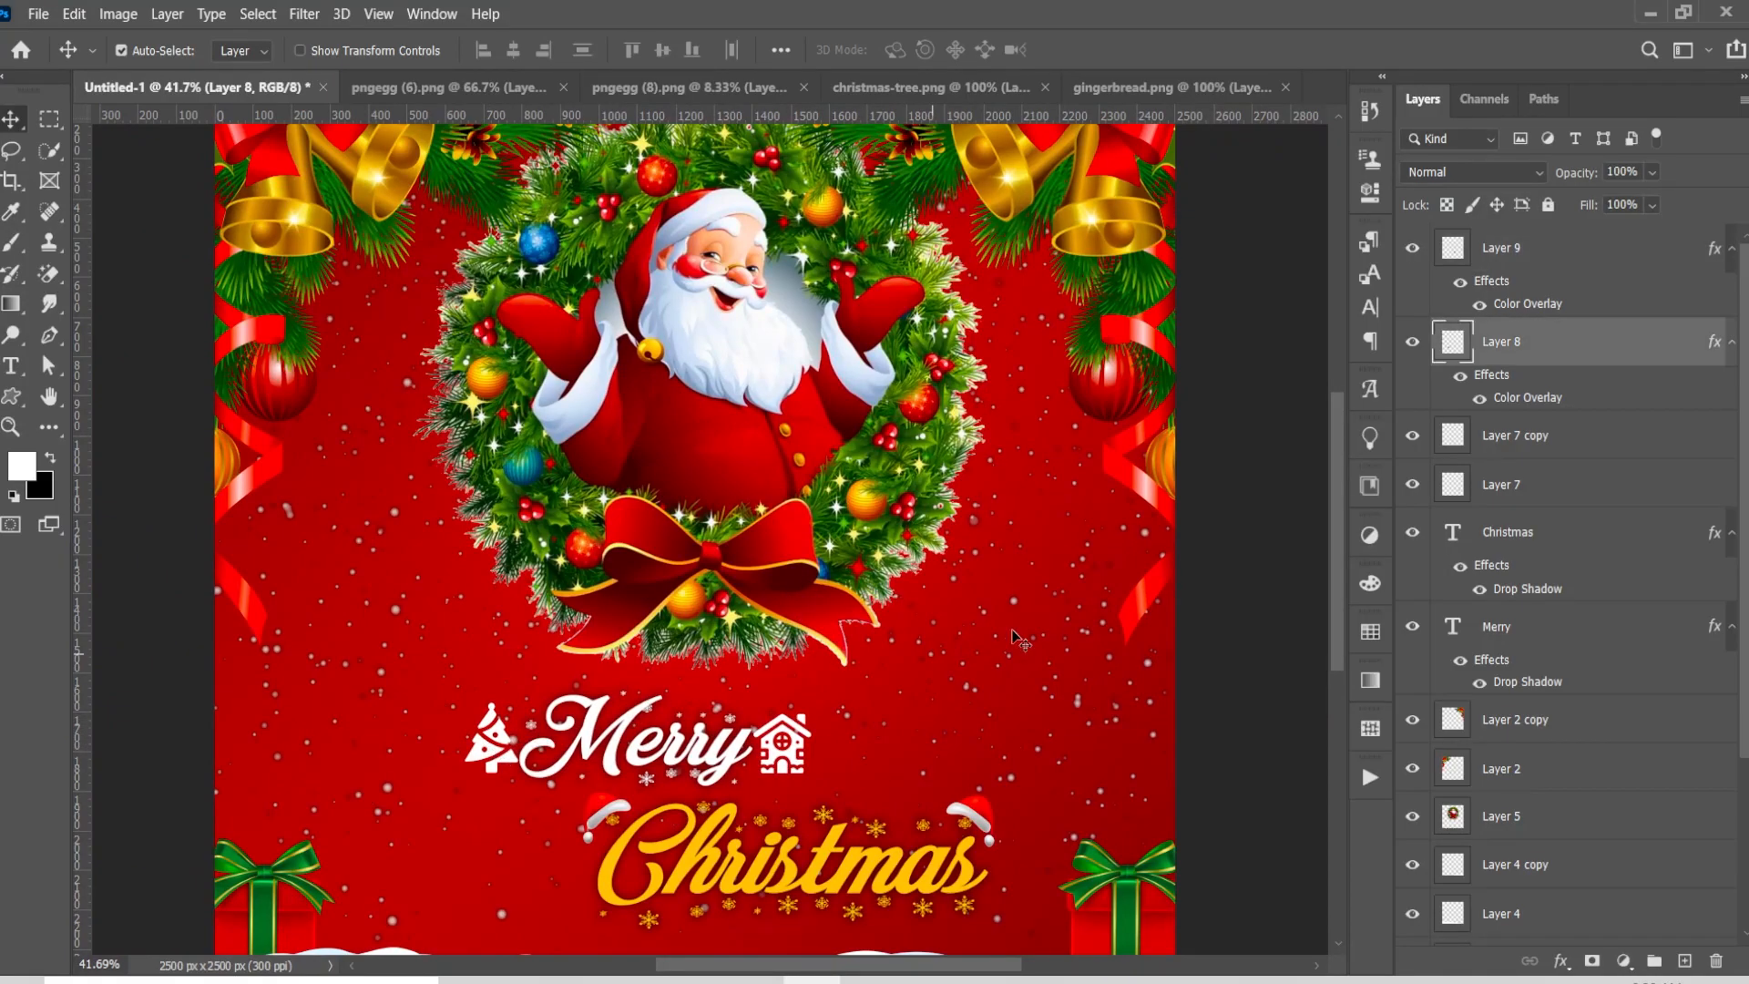
double_click(1549, 379)
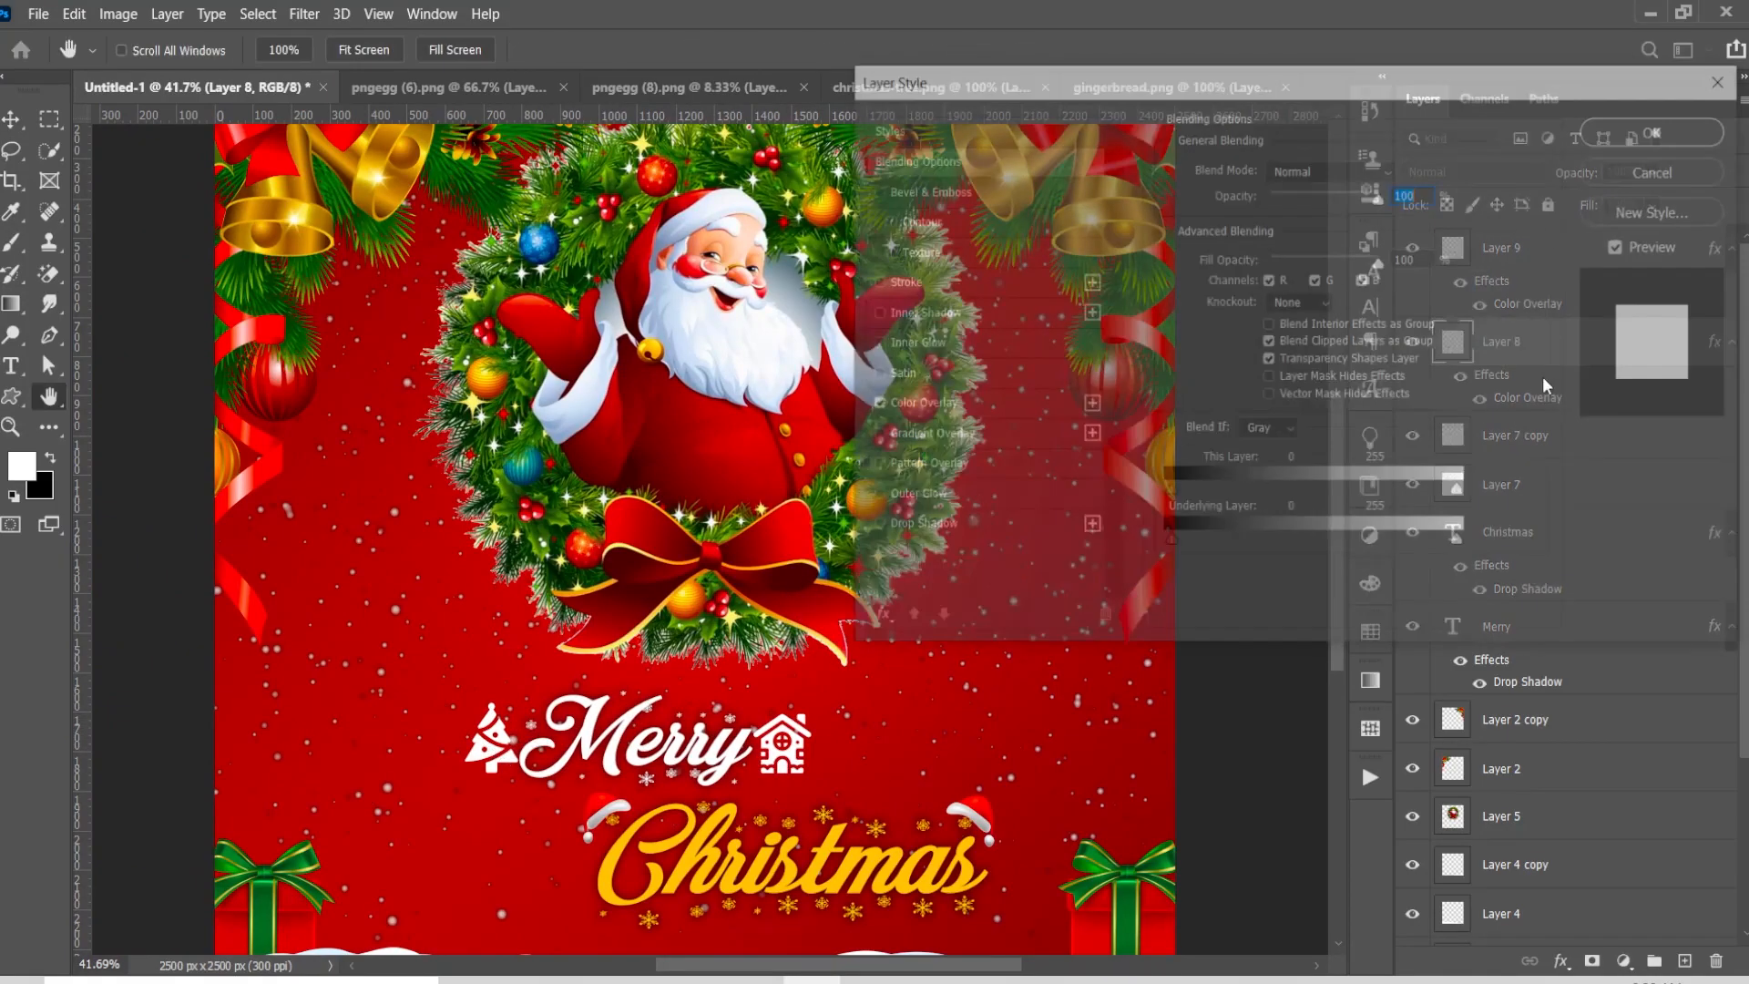
click(986, 527)
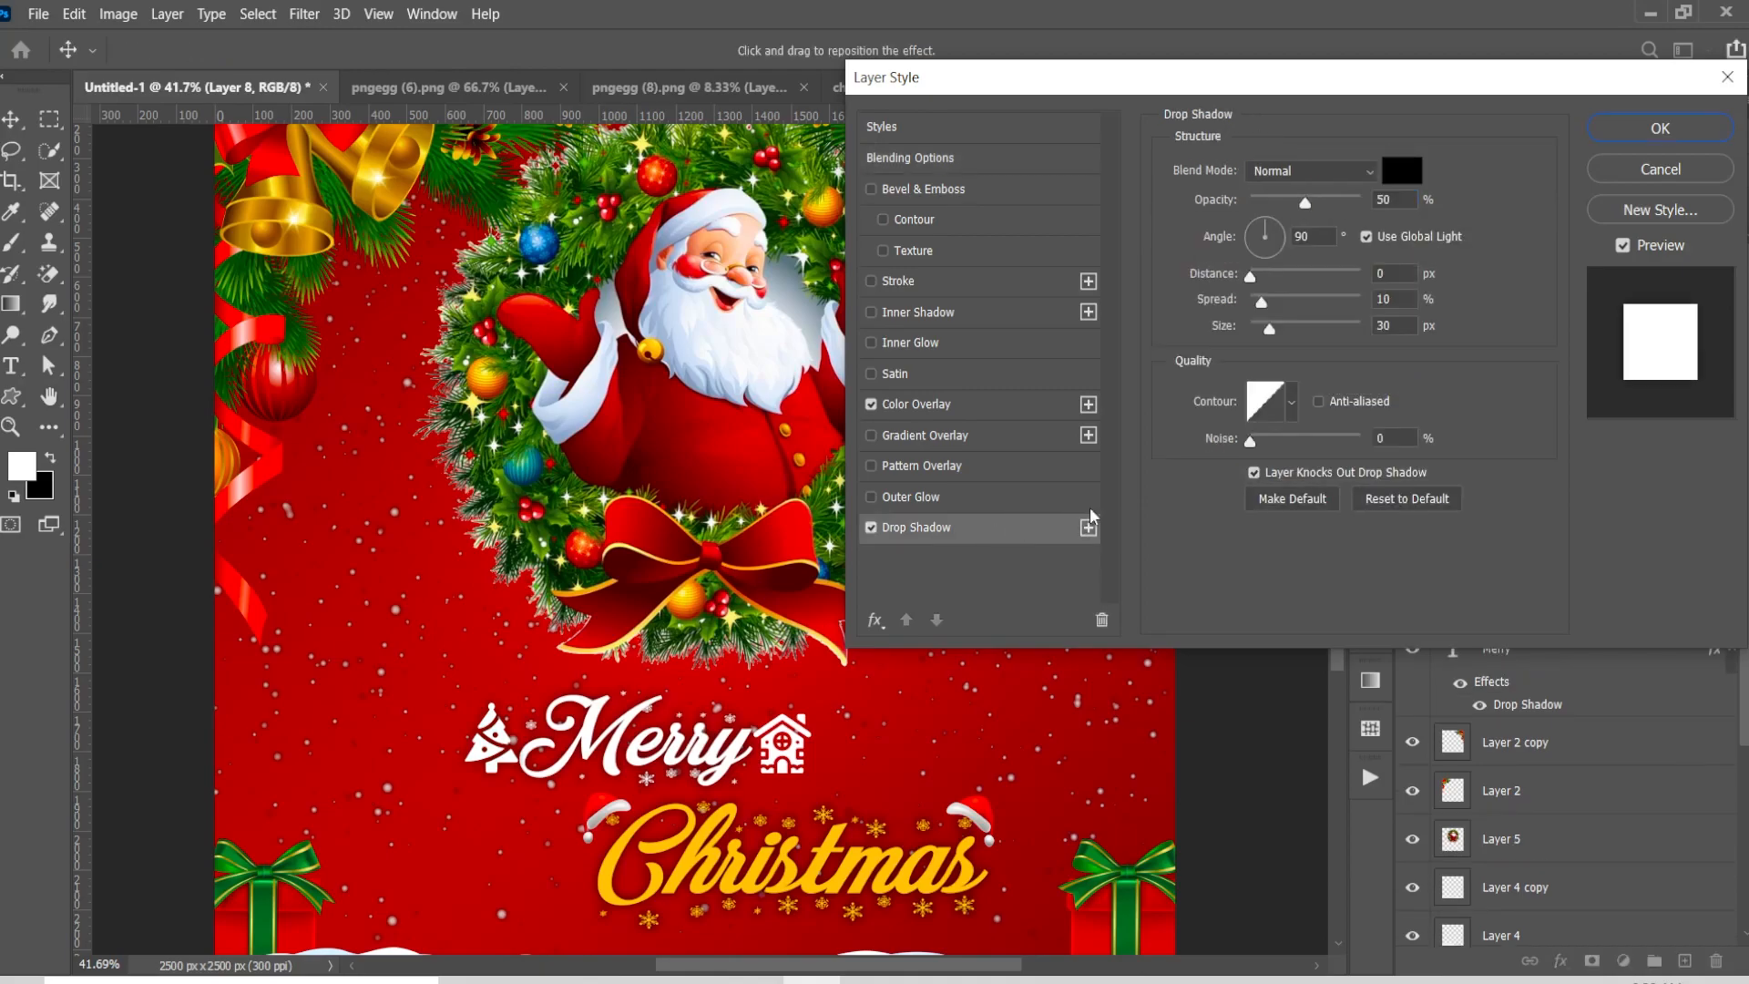
click(1661, 128)
Give the gingerbread house icon a Drop Shadow with 50% opacity, 0 px distance, 10% spread and 30 px size
click(797, 755)
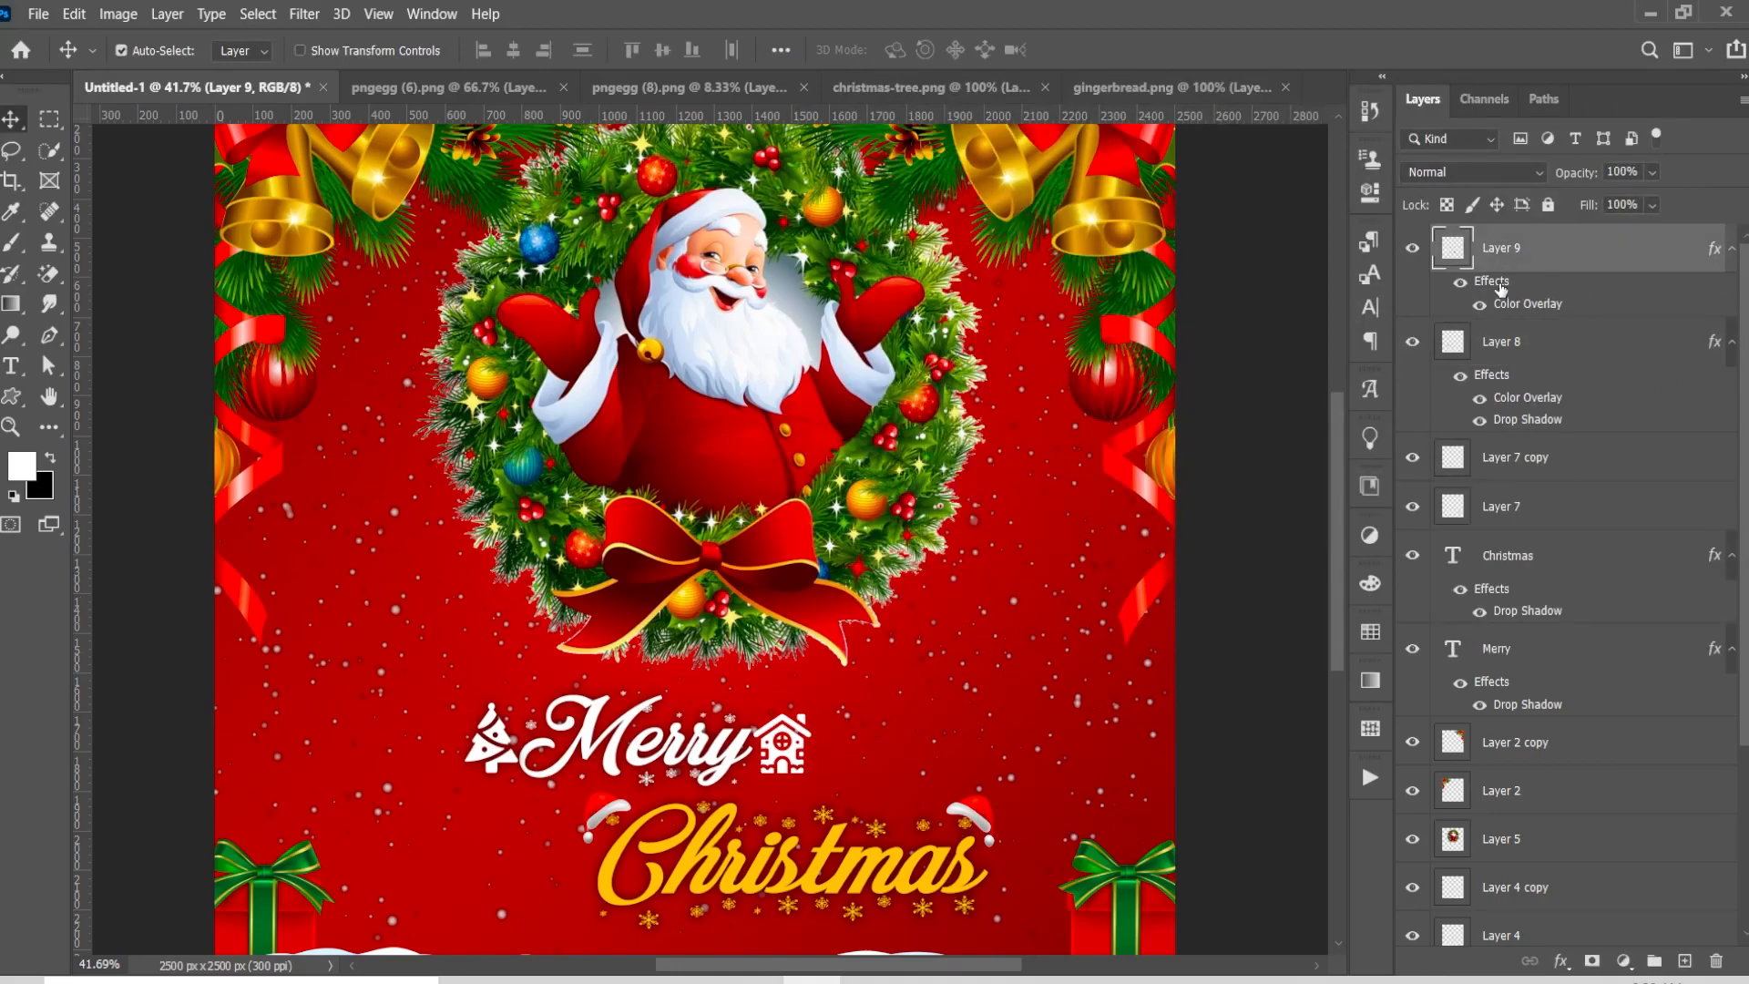
double_click(1500, 283)
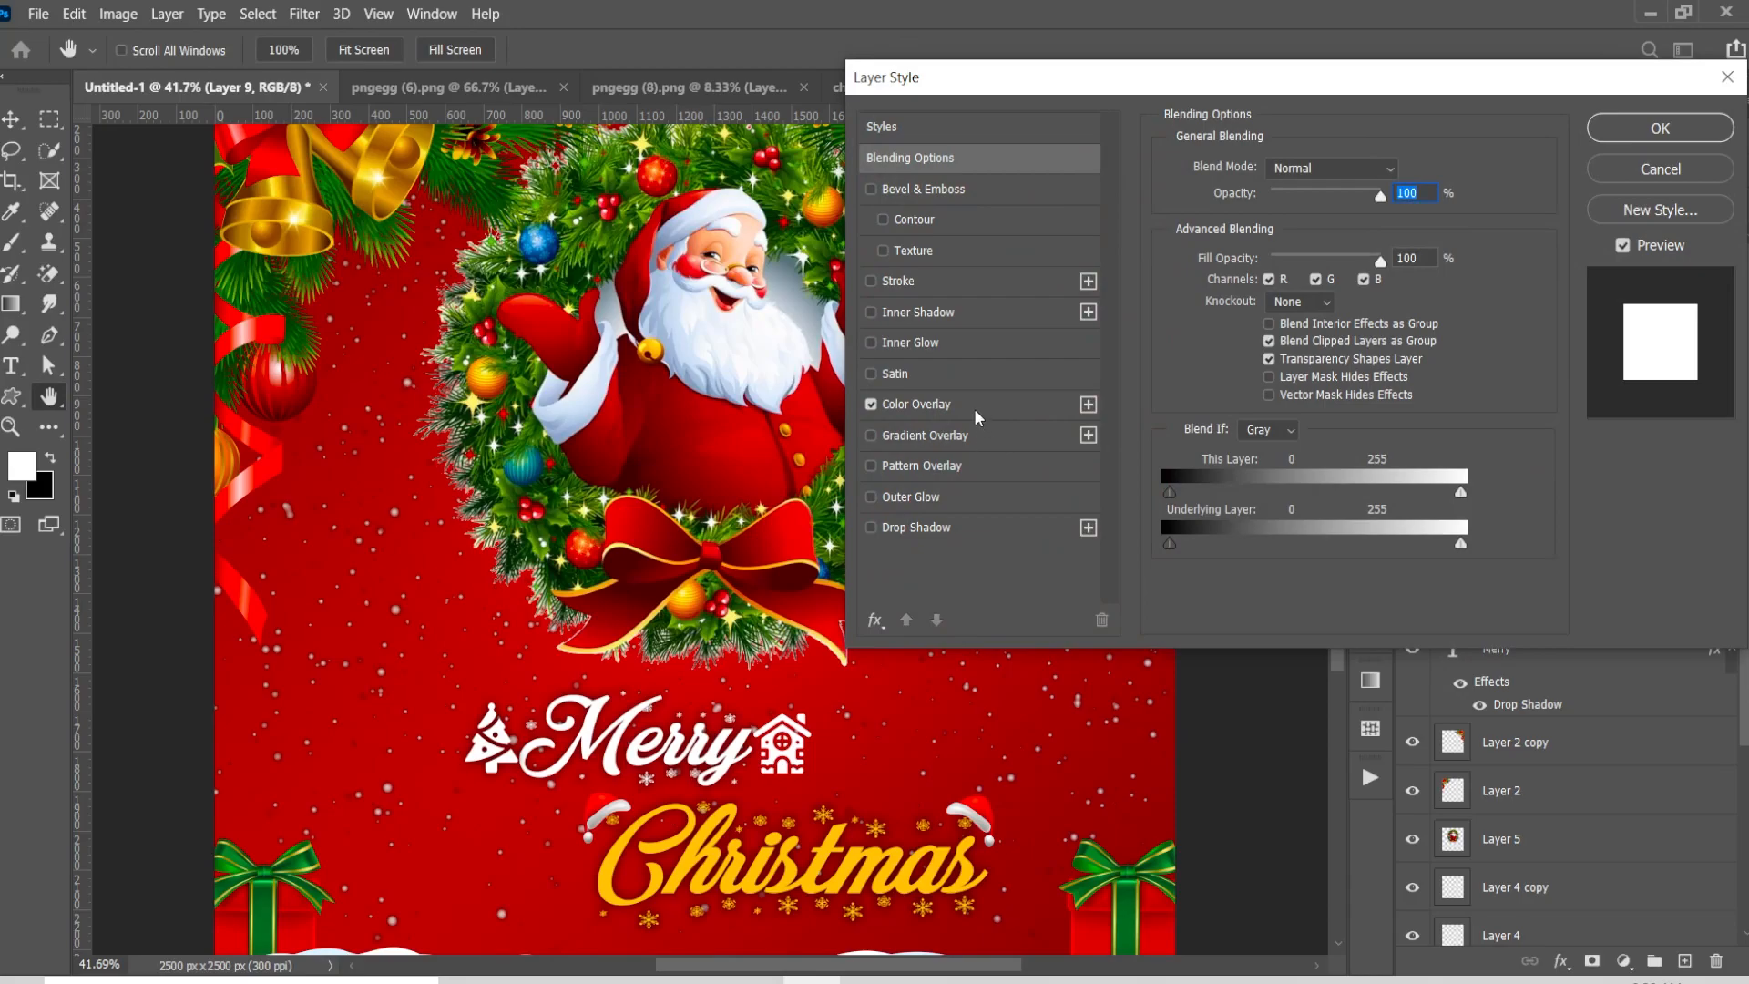
click(916, 527)
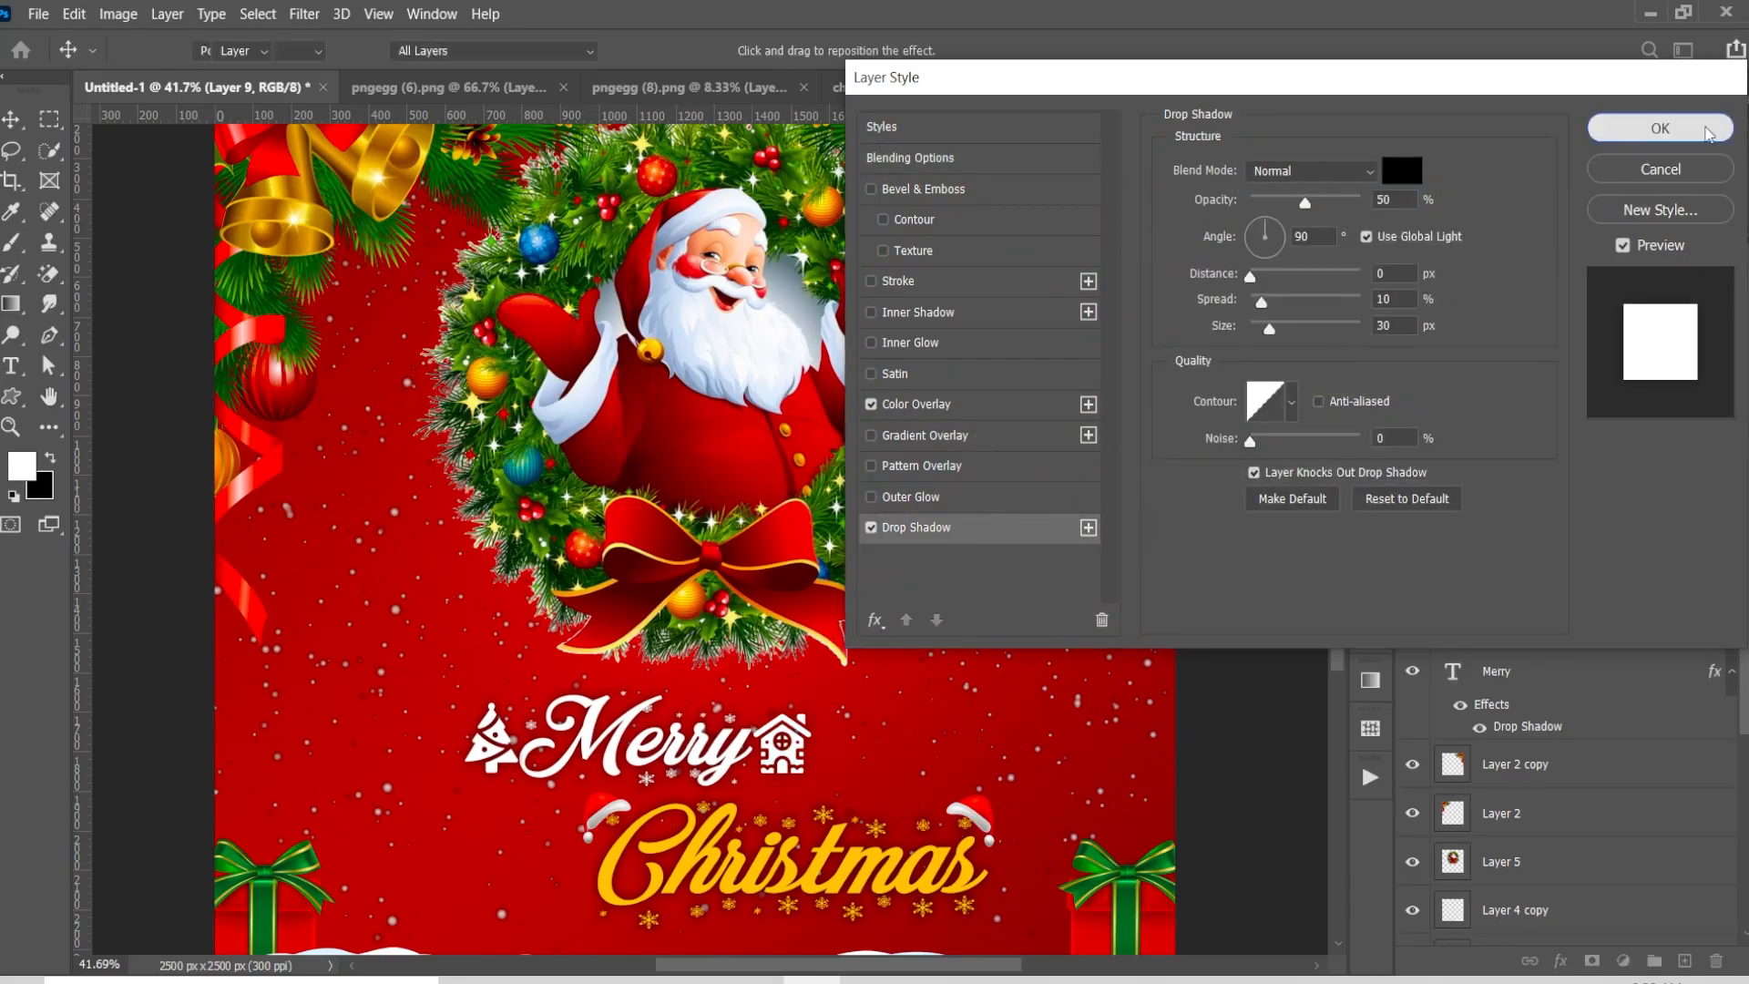
click(1707, 133)
scroll(663, 705, down, 2)
scroll(664, 704, down, 3)
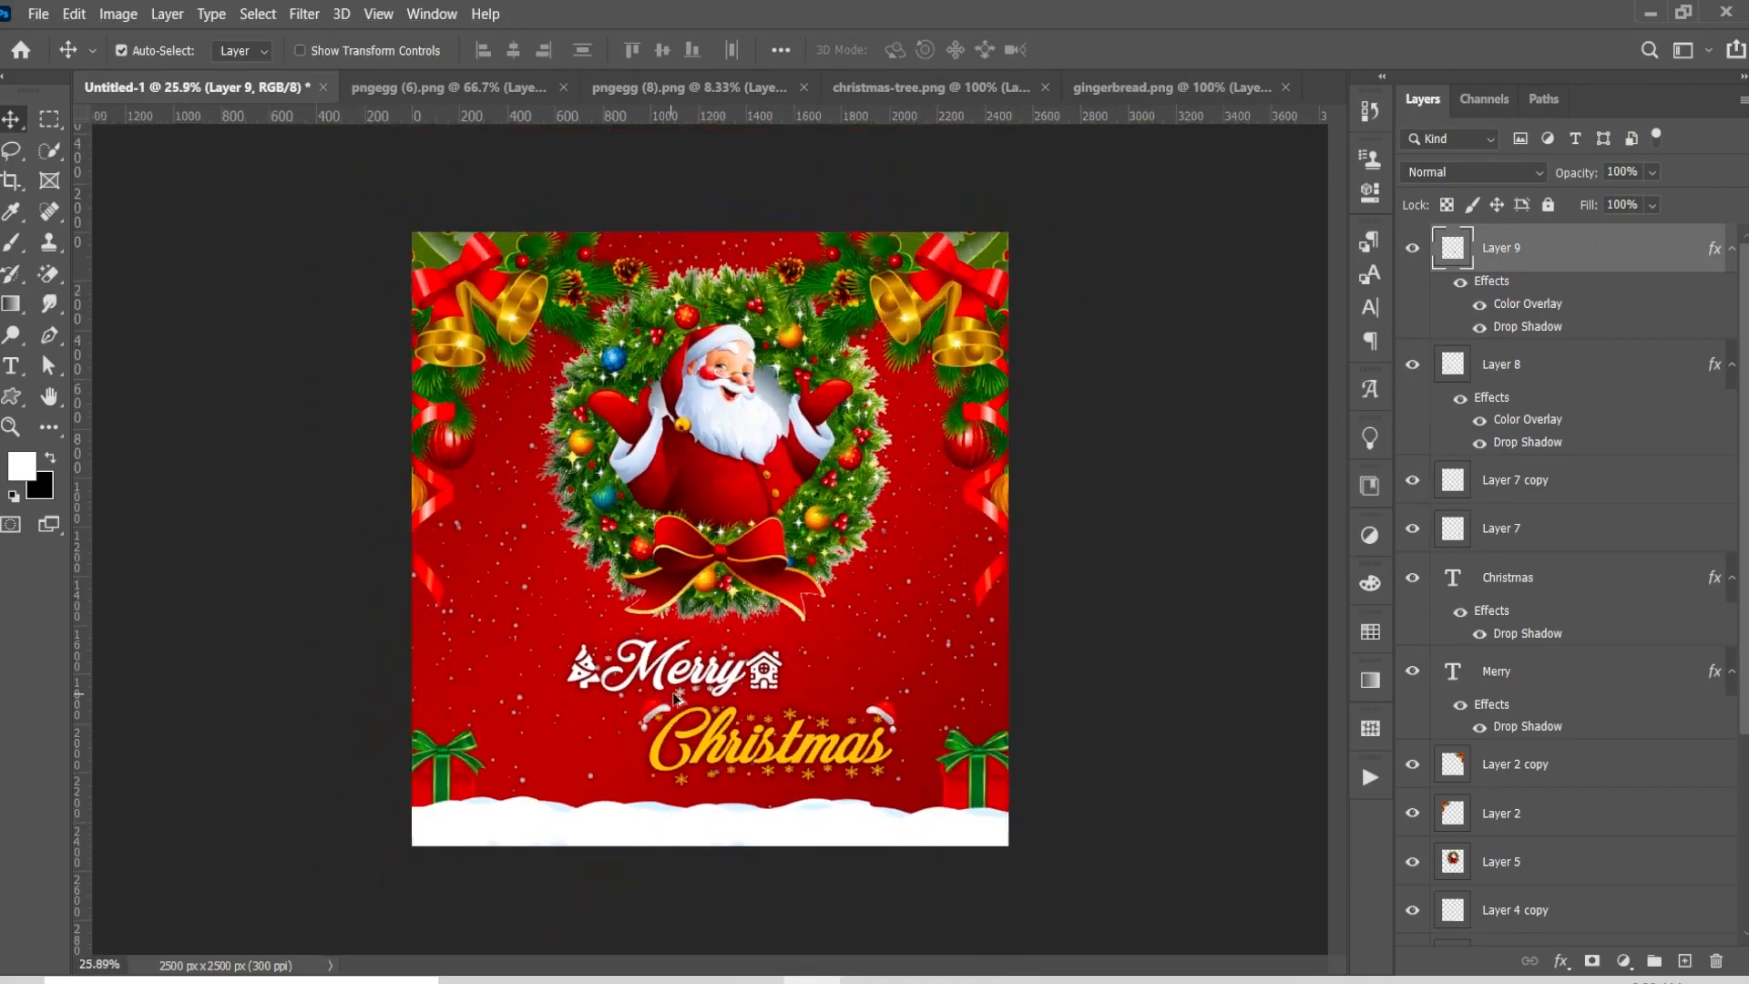
scroll(715, 723, down, 1)
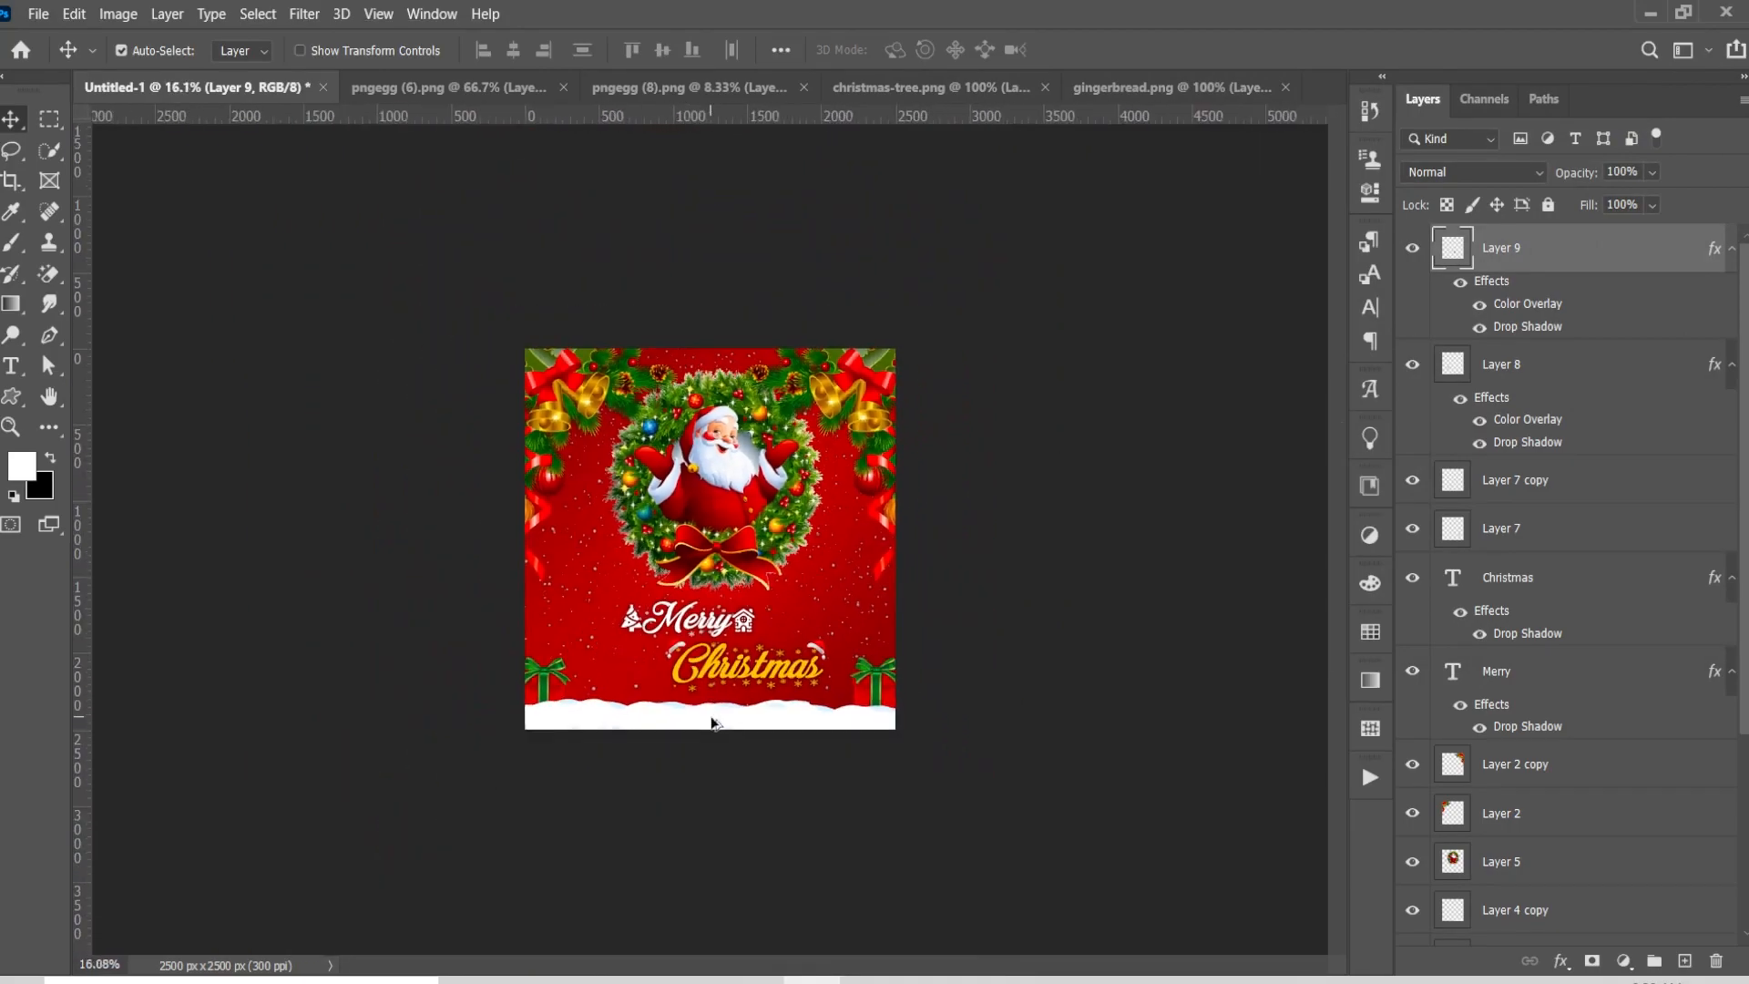
scroll(715, 723, up, 2)
scroll(716, 723, up, 2)
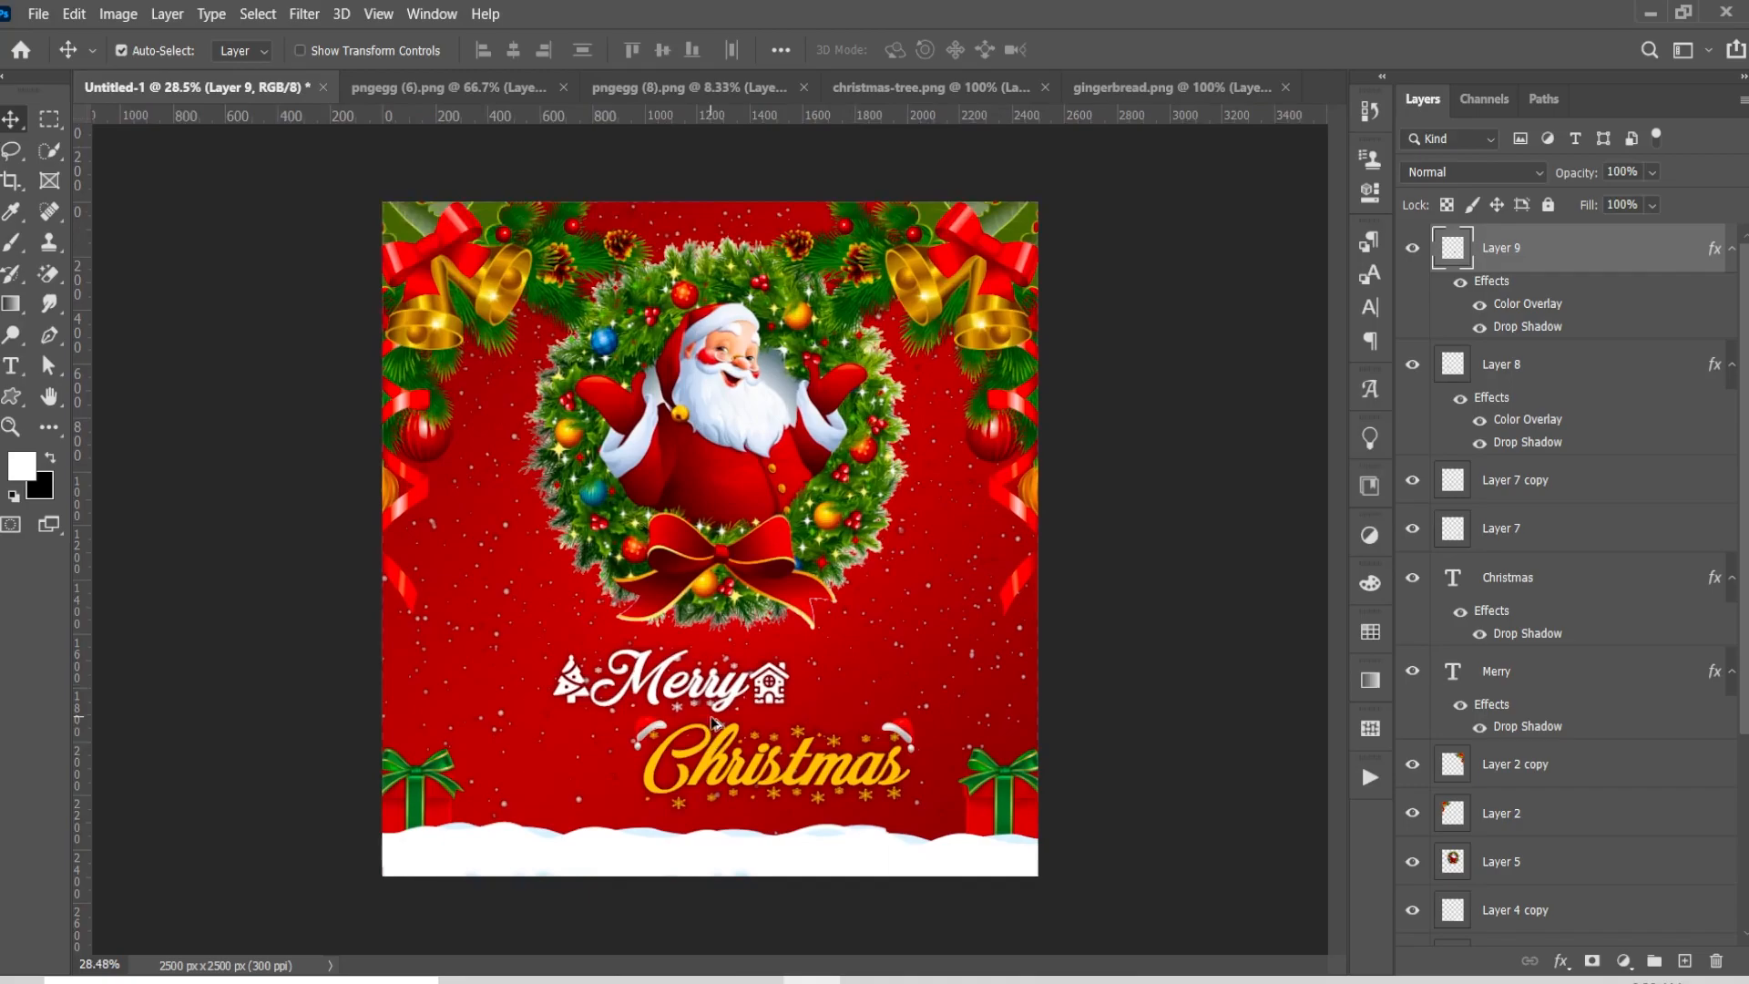
scroll(715, 724, down, 1)
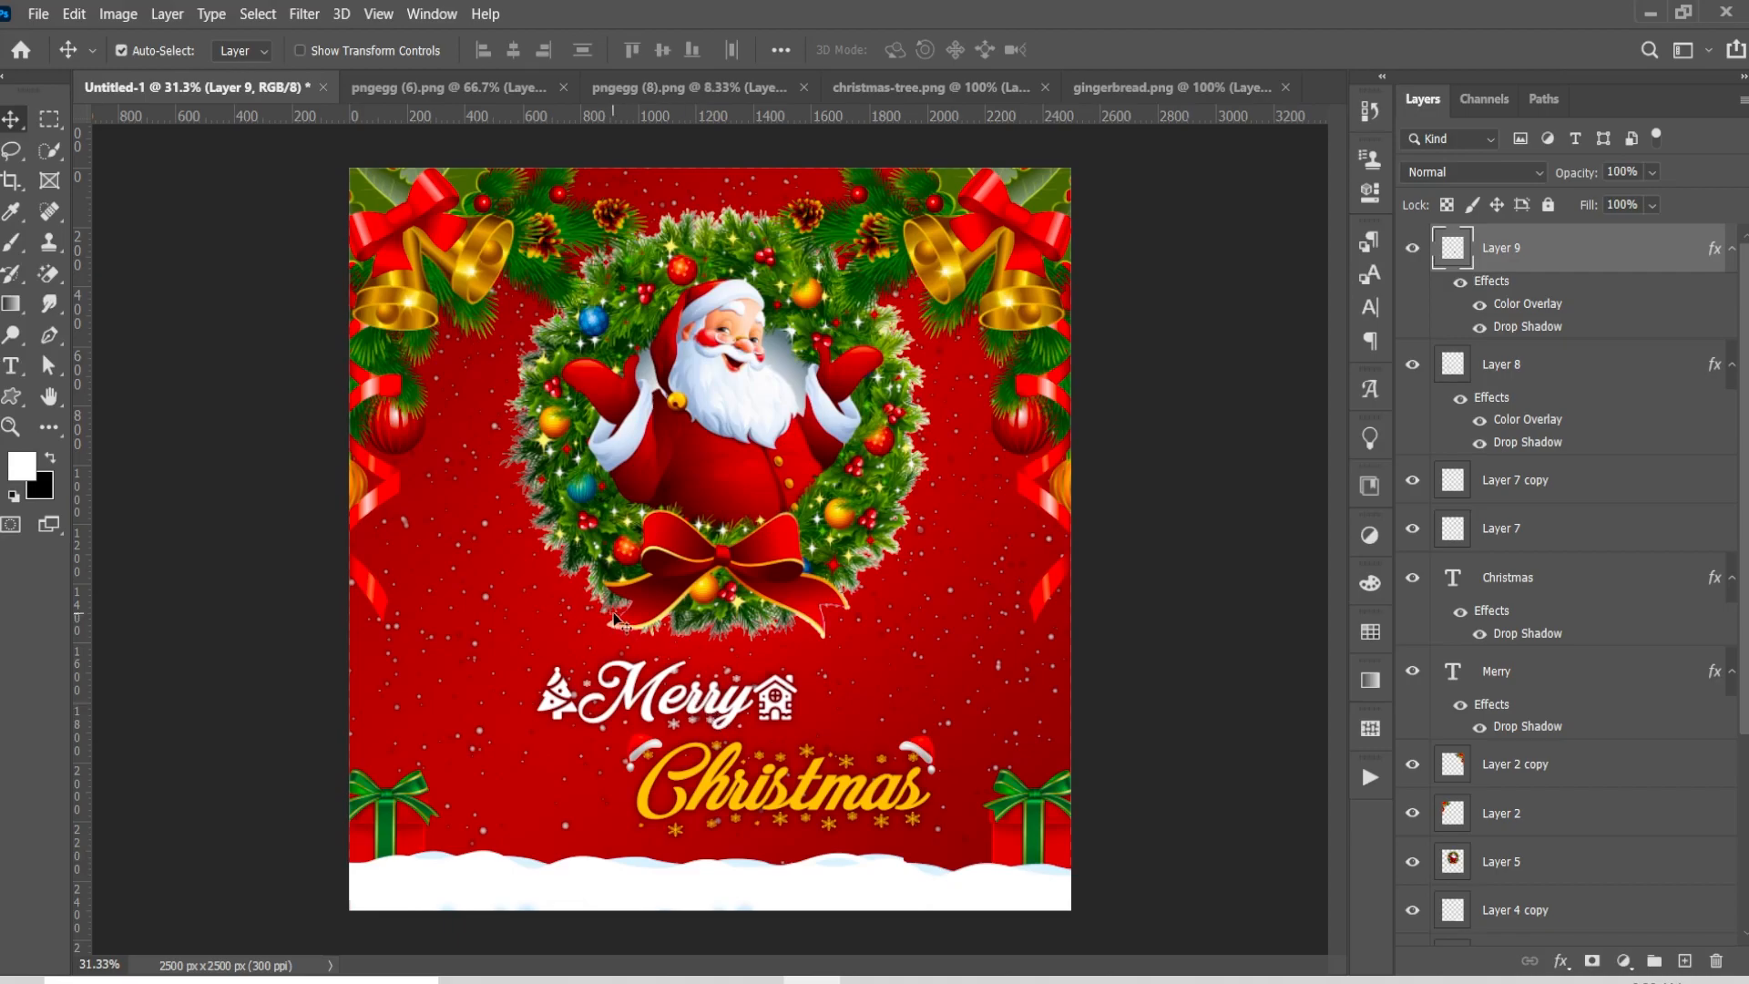
Add a Drop Shadow to the Santa wreath layer with 50% opacity, 0 px distance, 5% spread and 35 px size
click(791, 502)
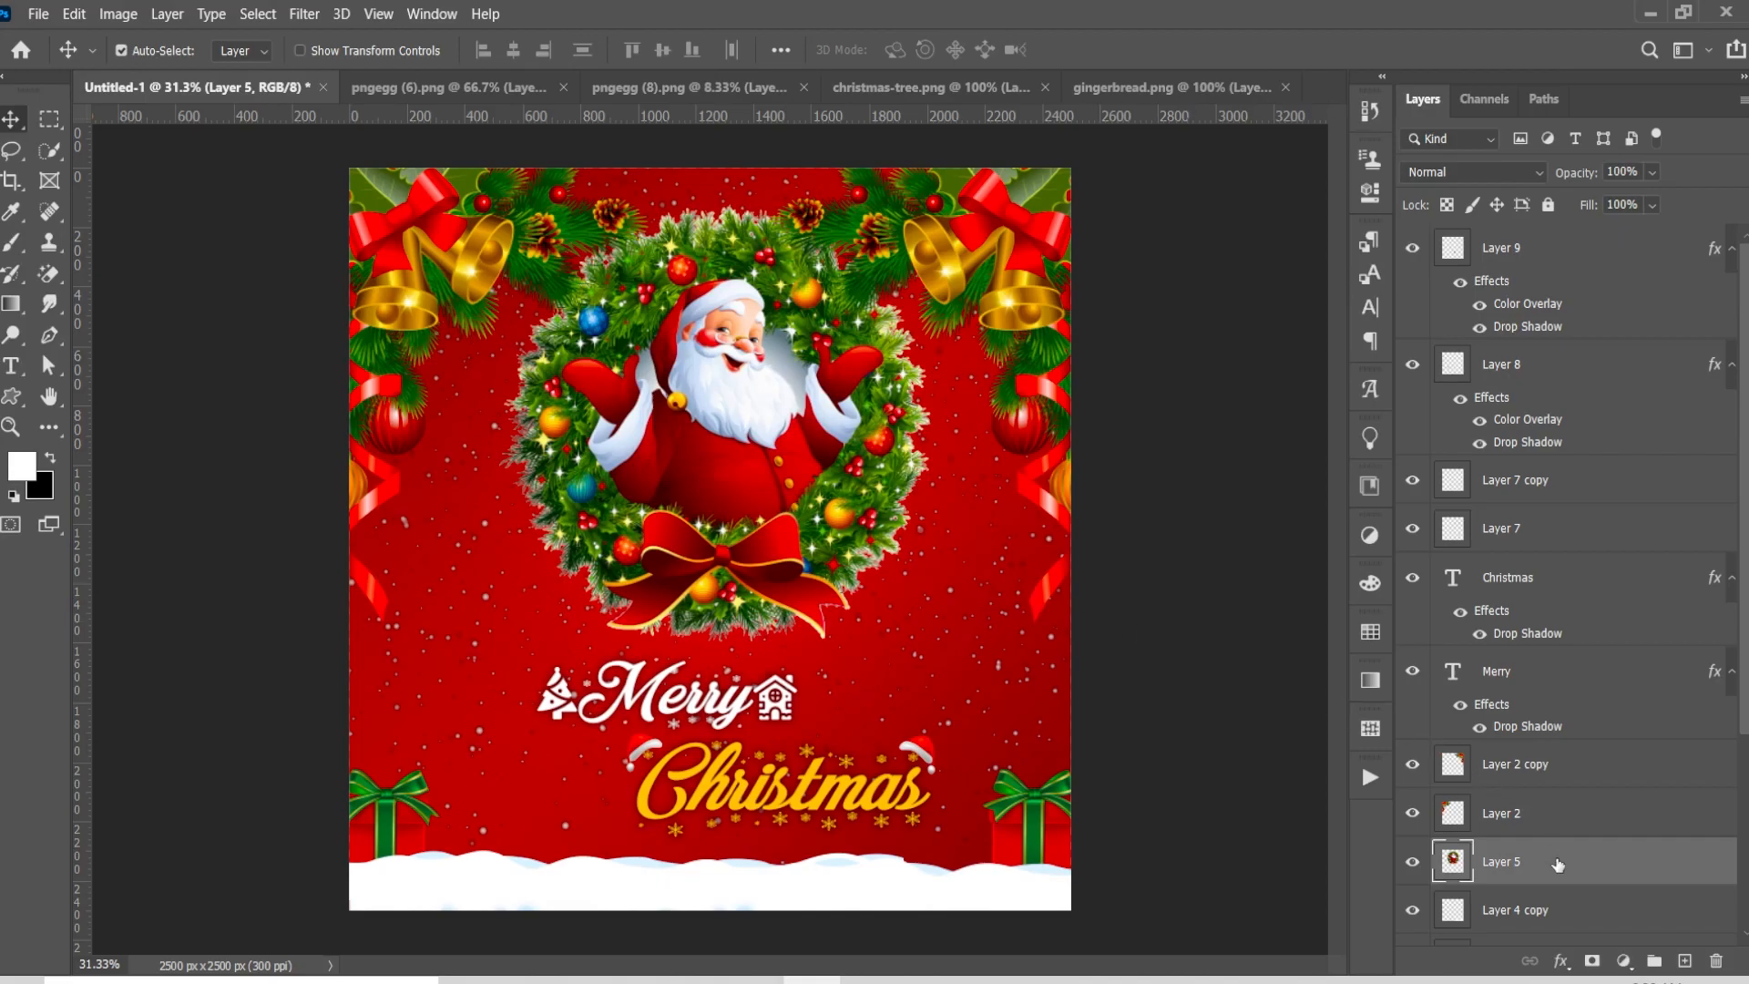
double_click(1558, 864)
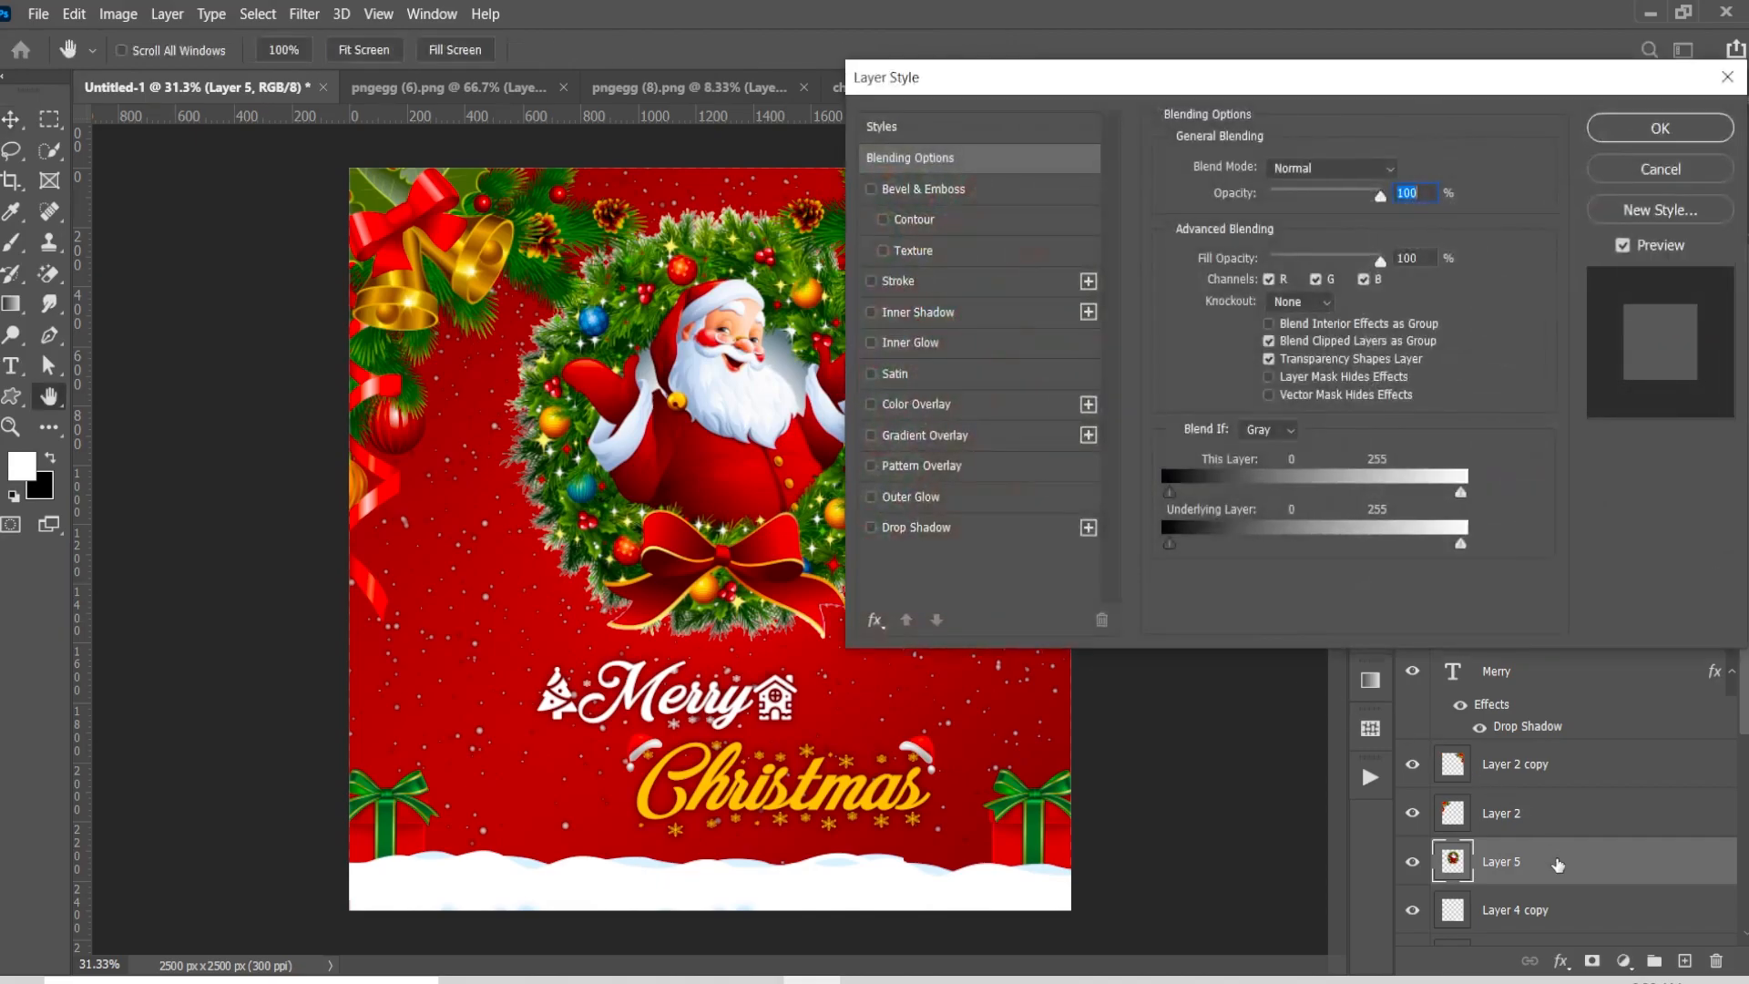
click(969, 527)
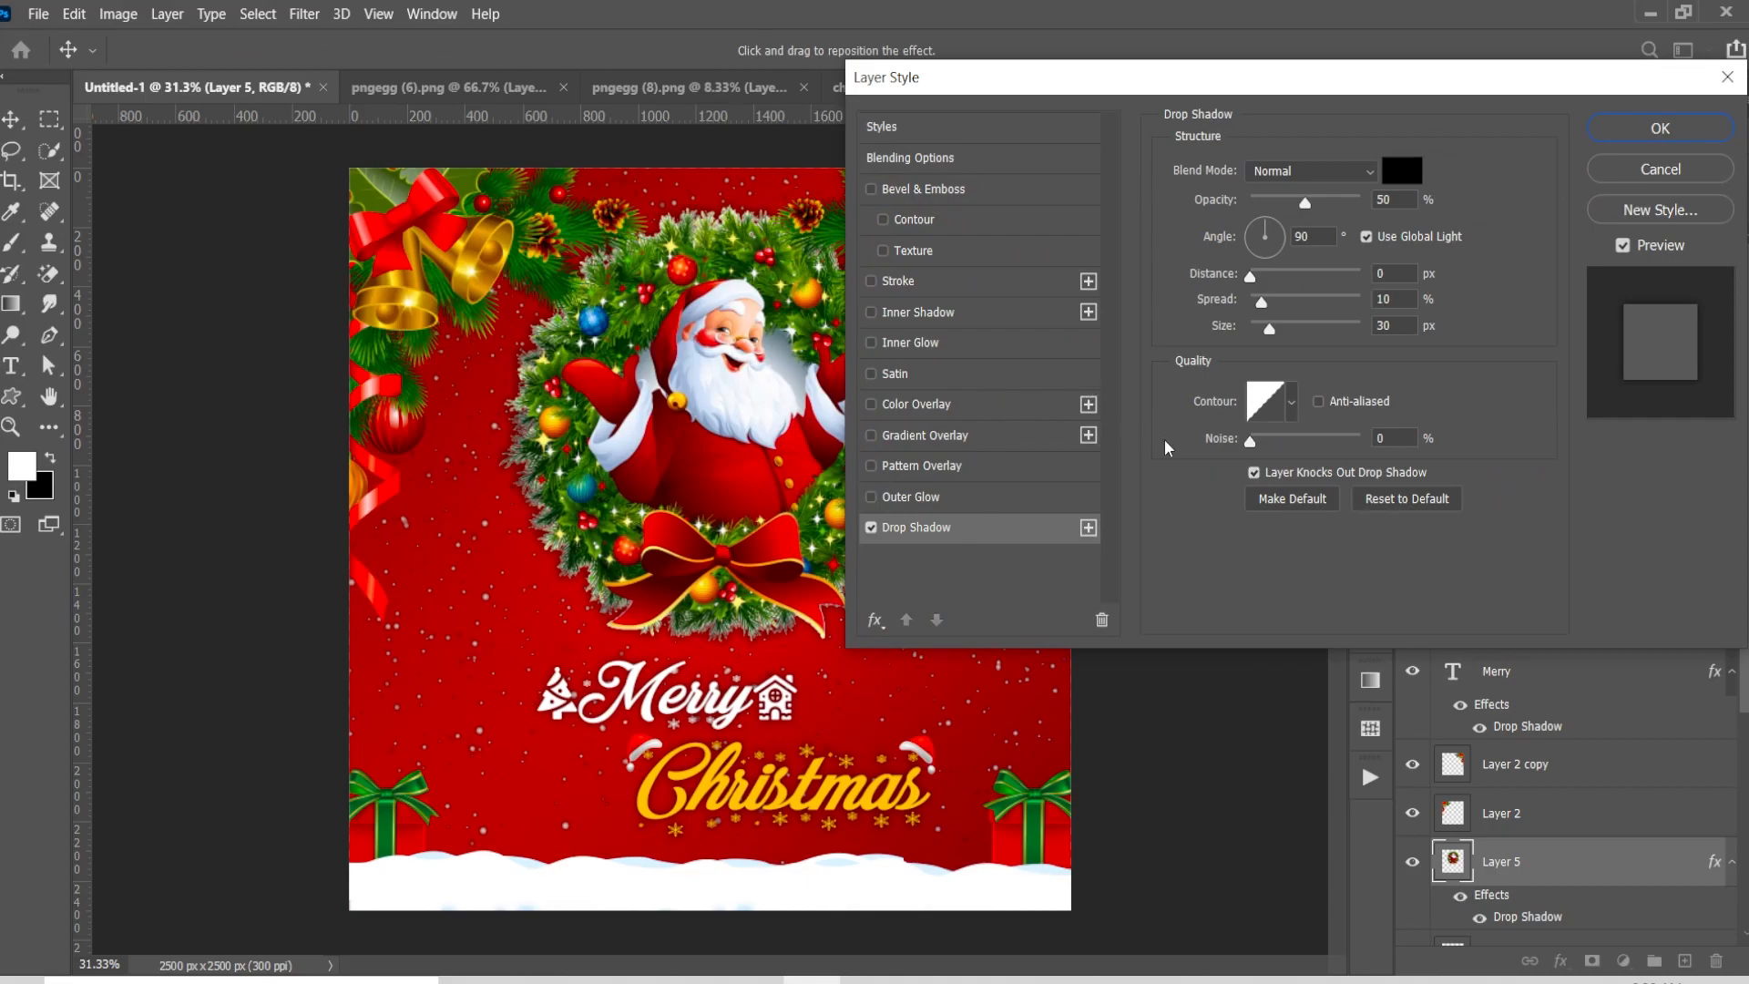
drag(1270, 332, 1260, 301)
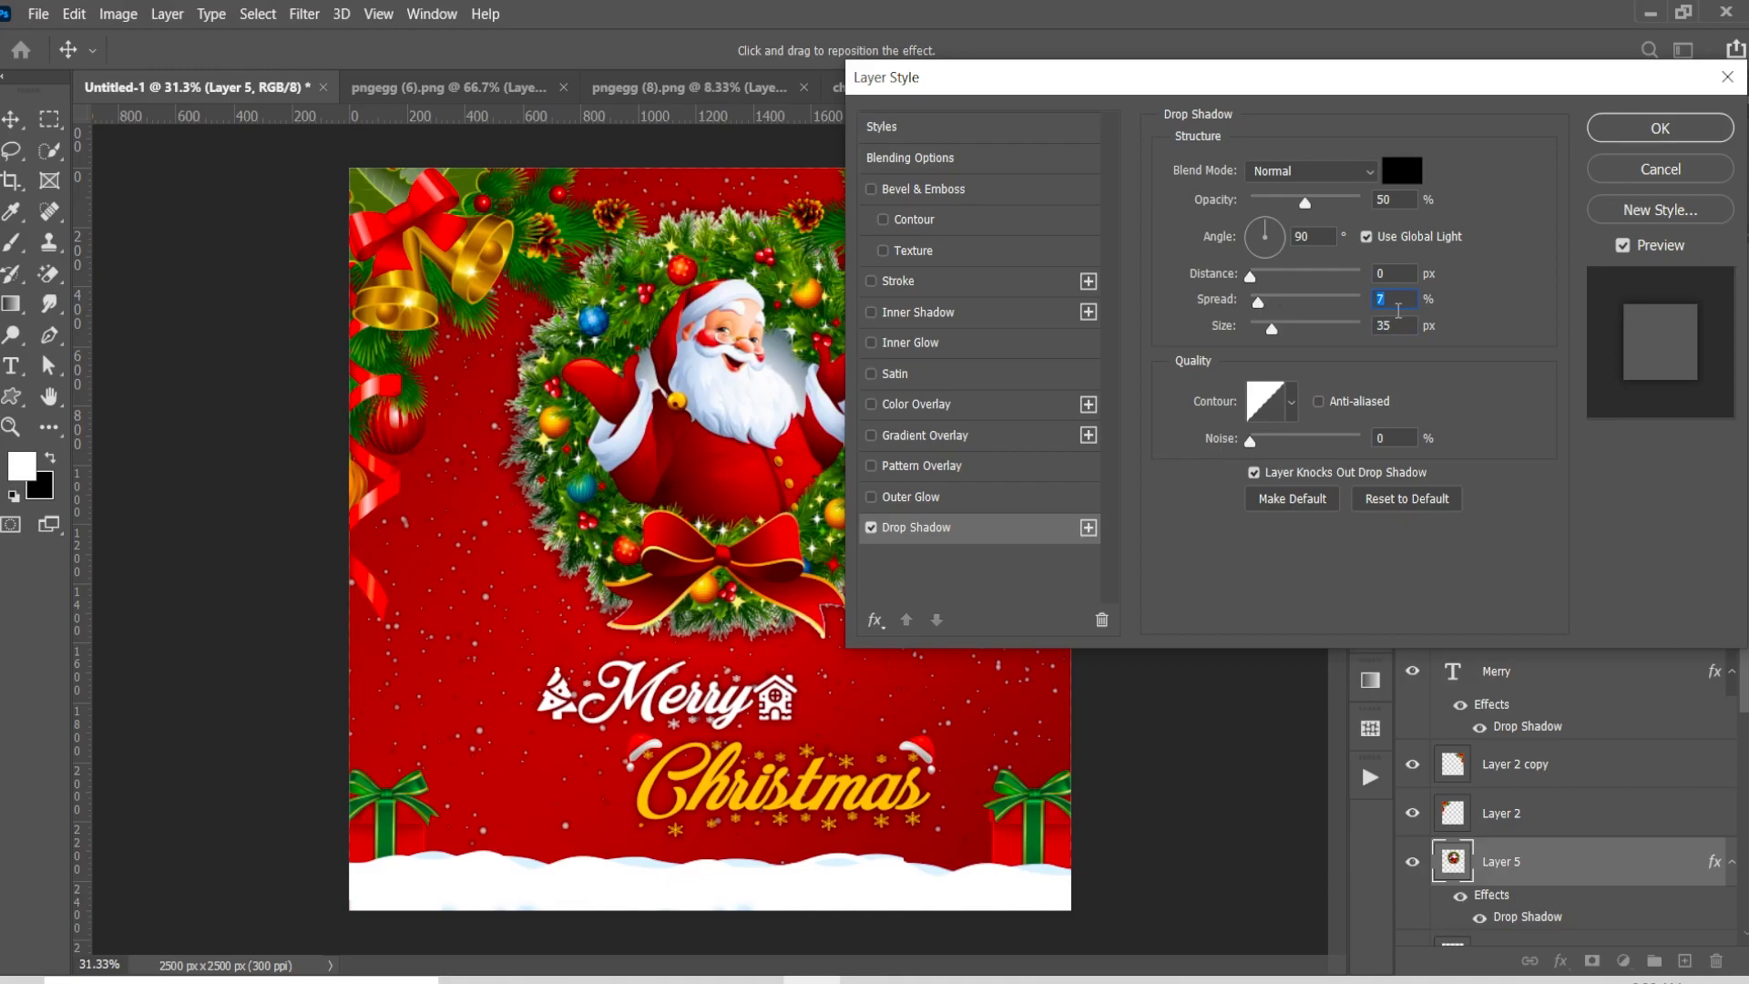
text(5)
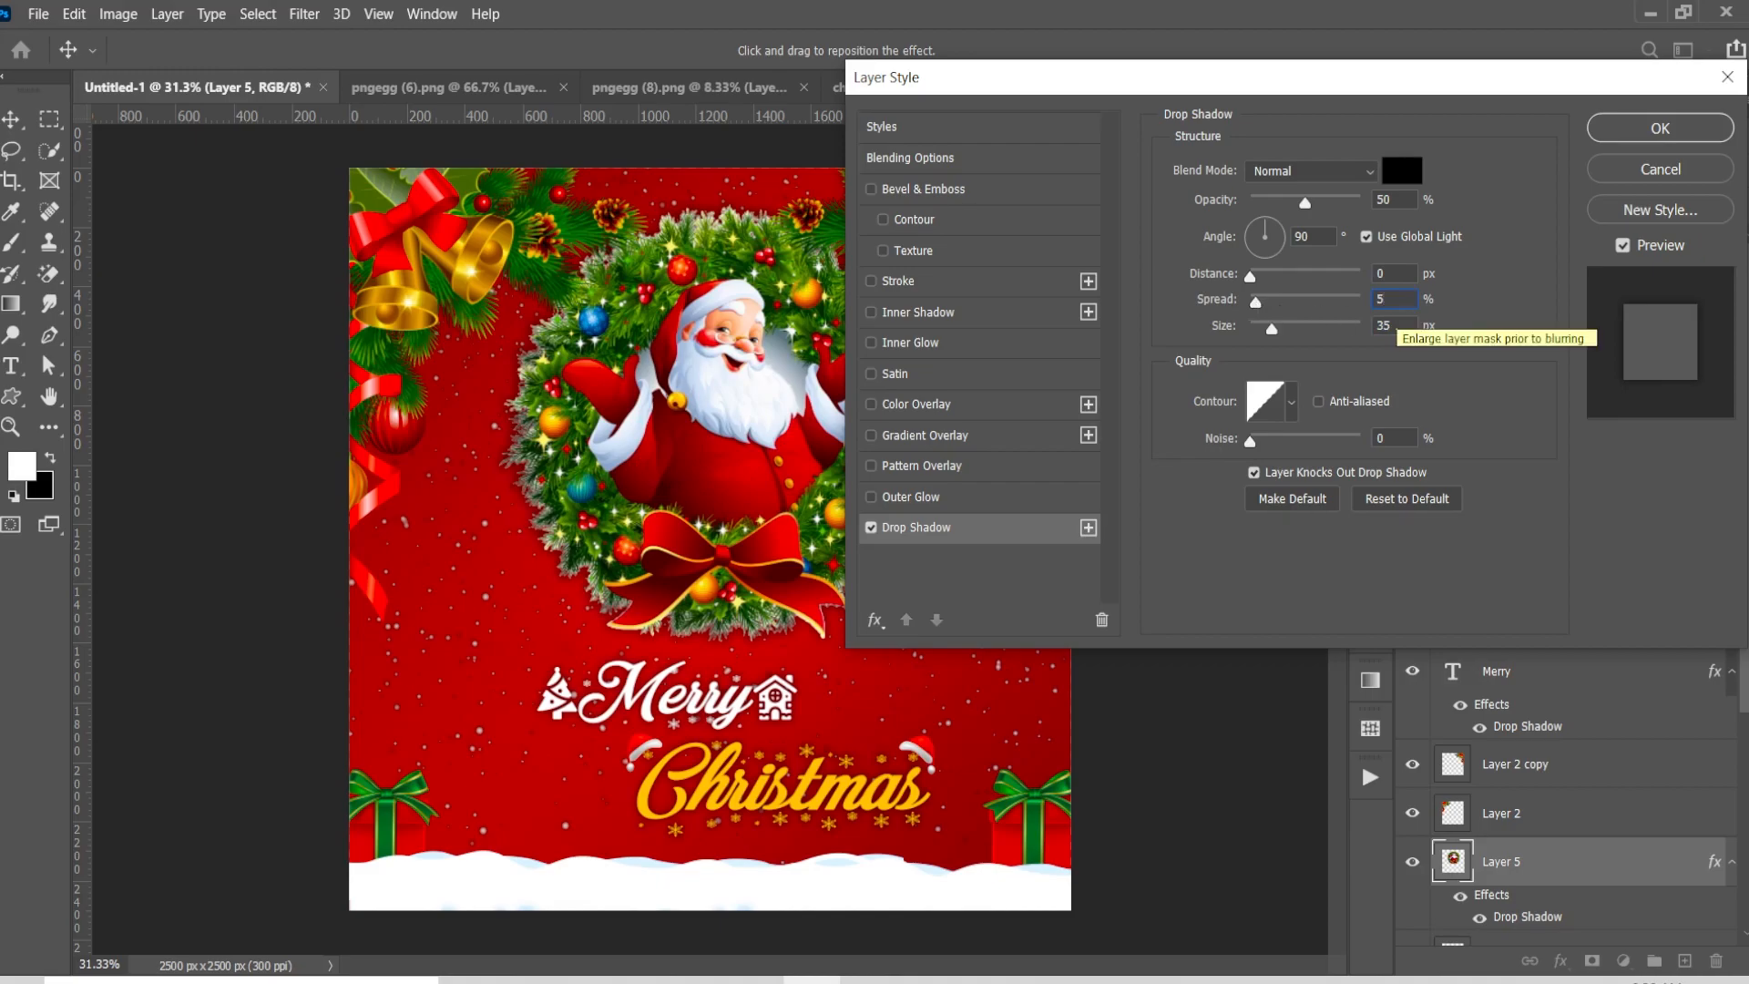
click(1658, 129)
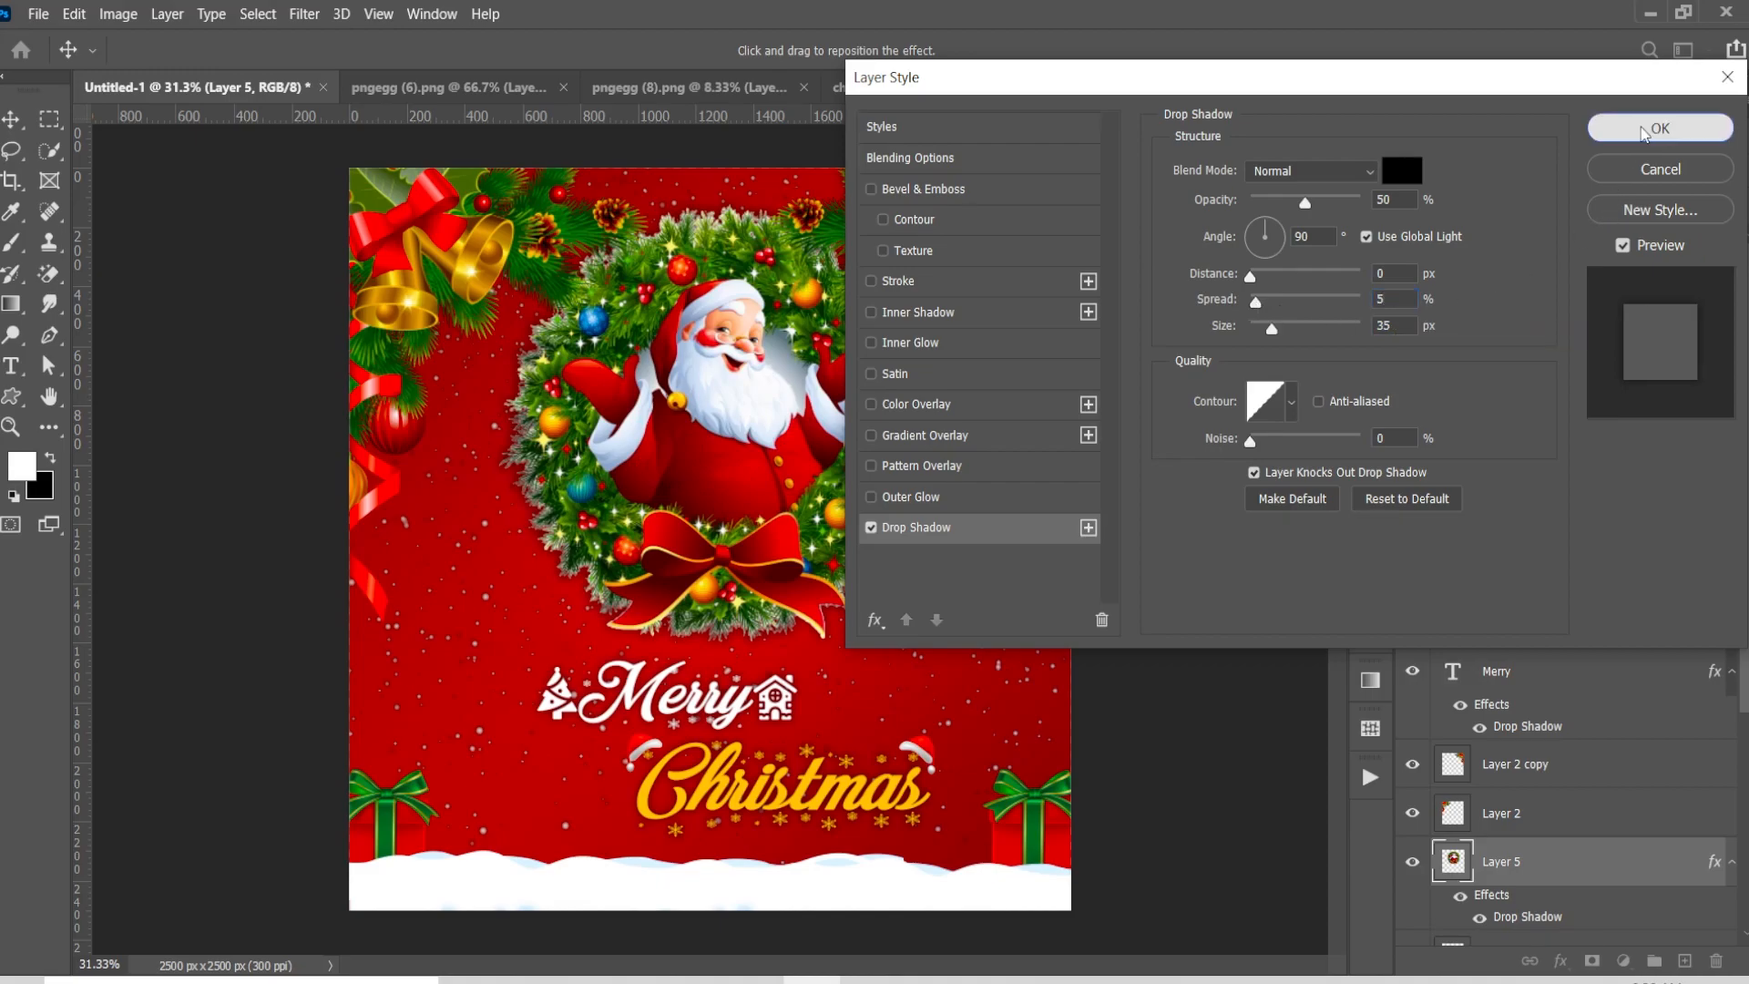
scroll(943, 437, down, 3)
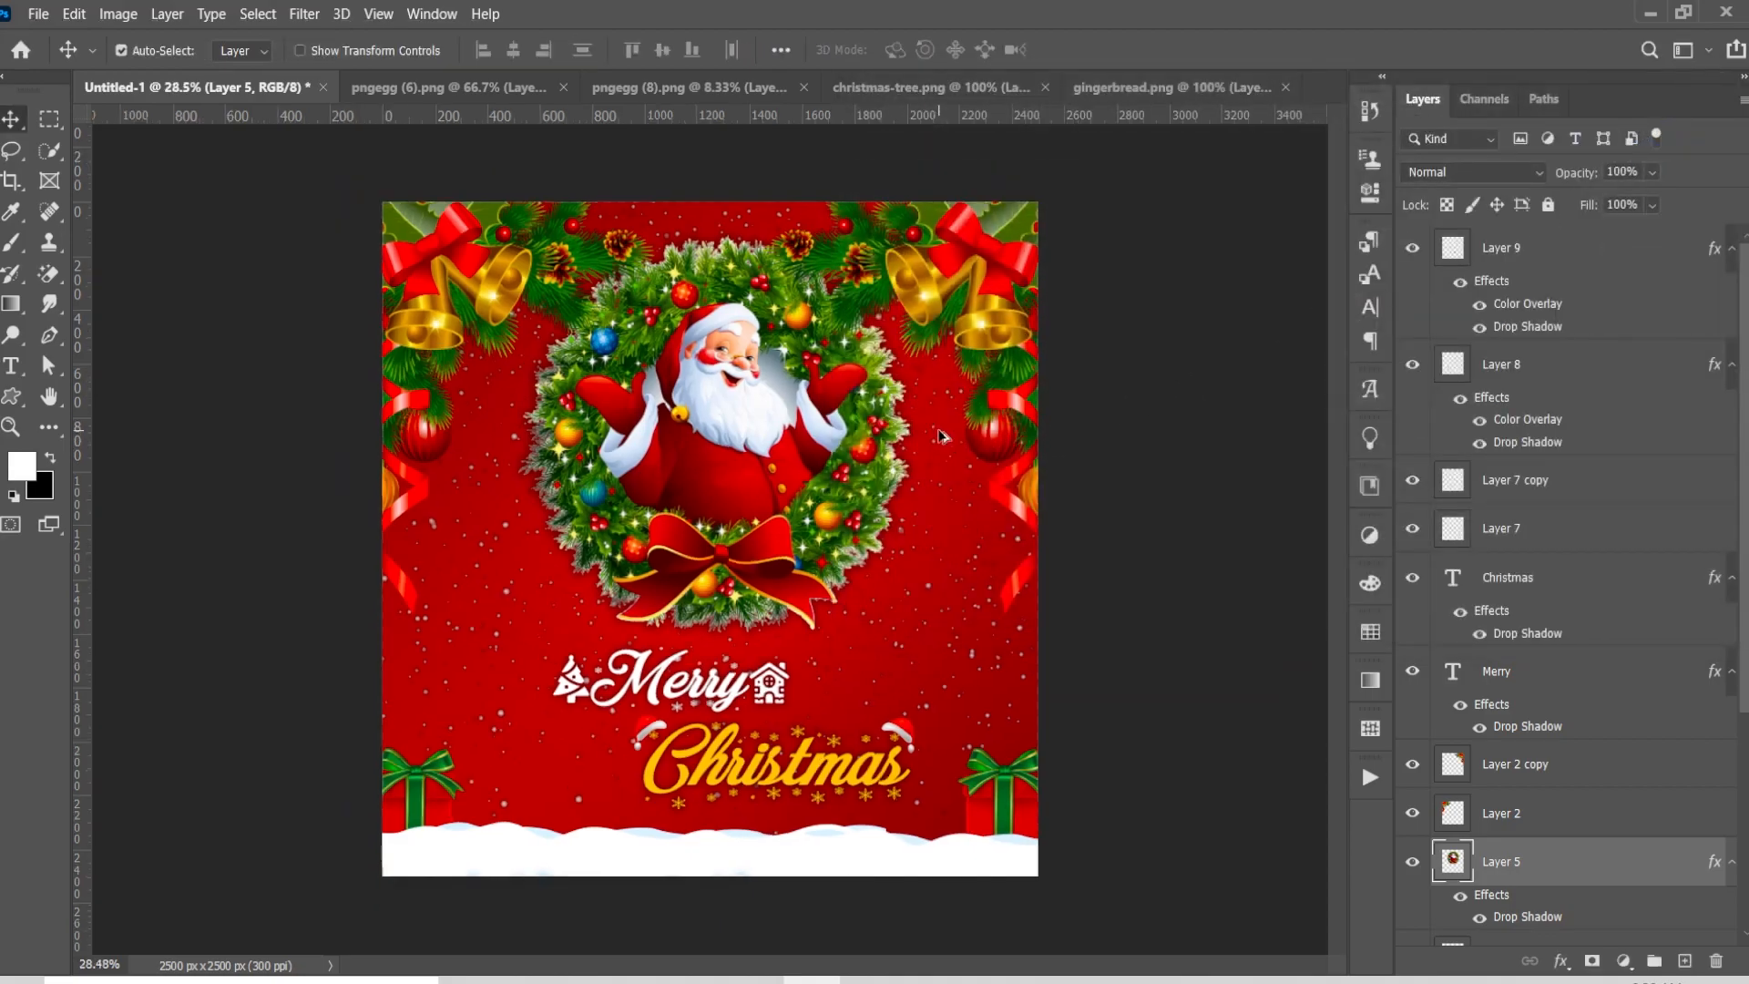
scroll(789, 566, down, 2)
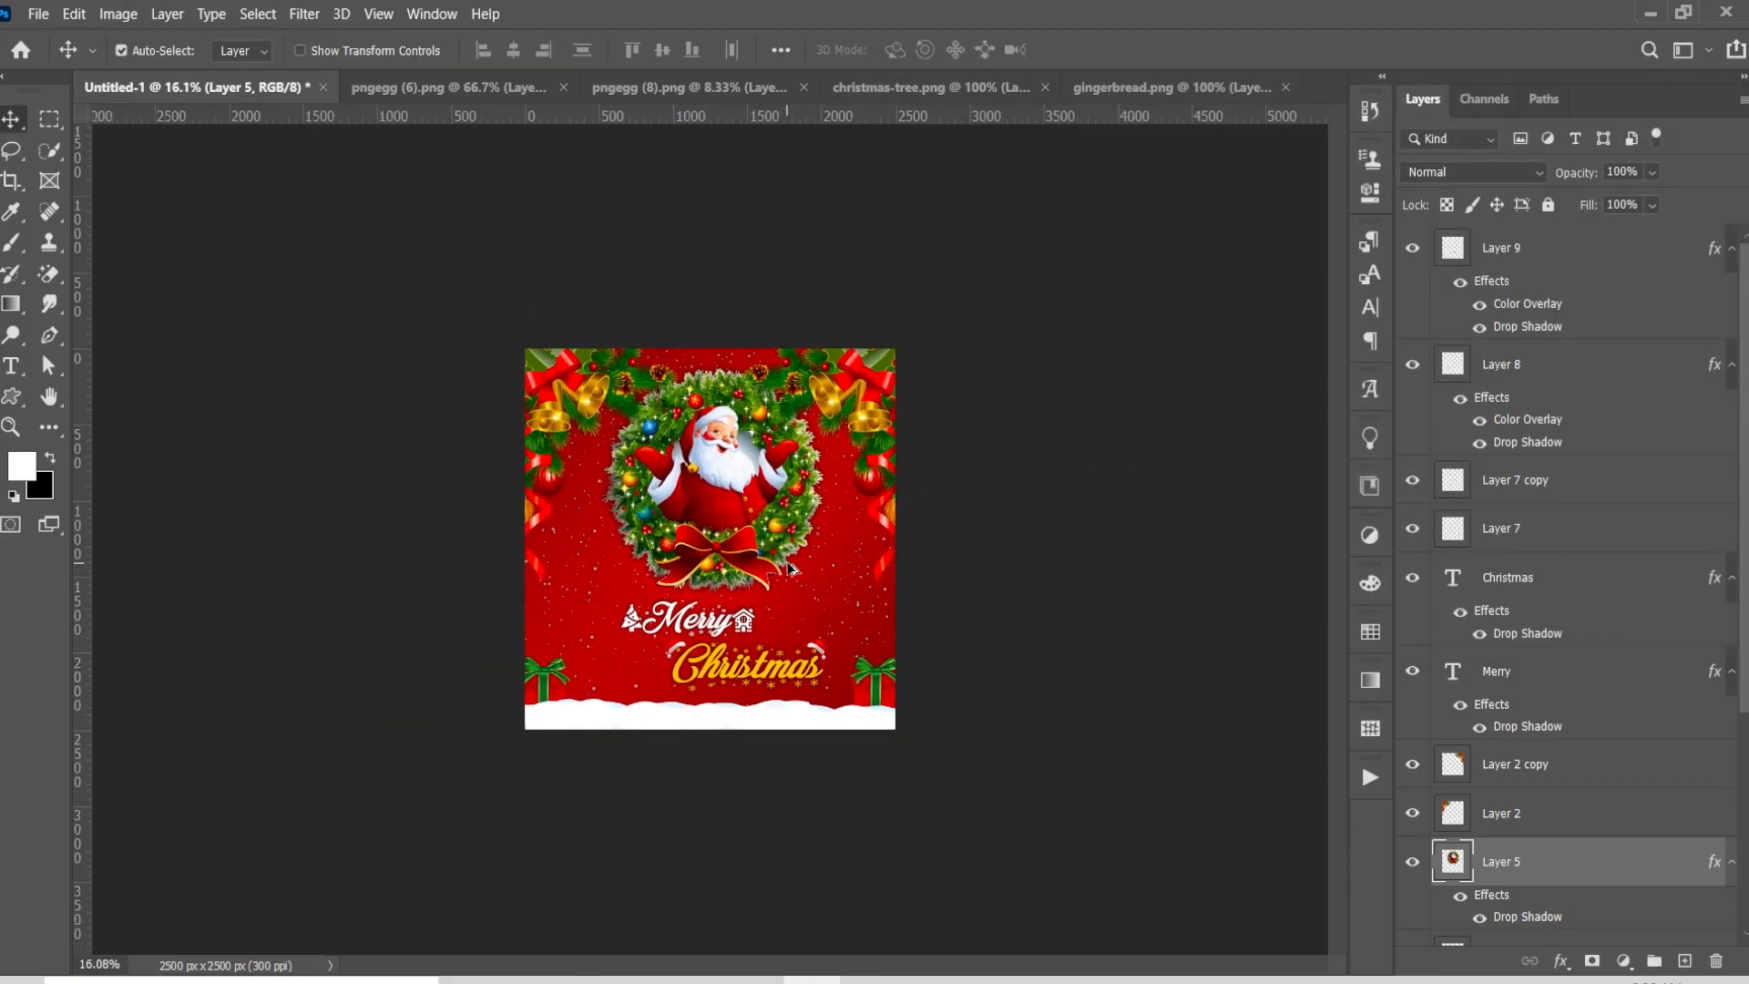
scroll(792, 572, up, 4)
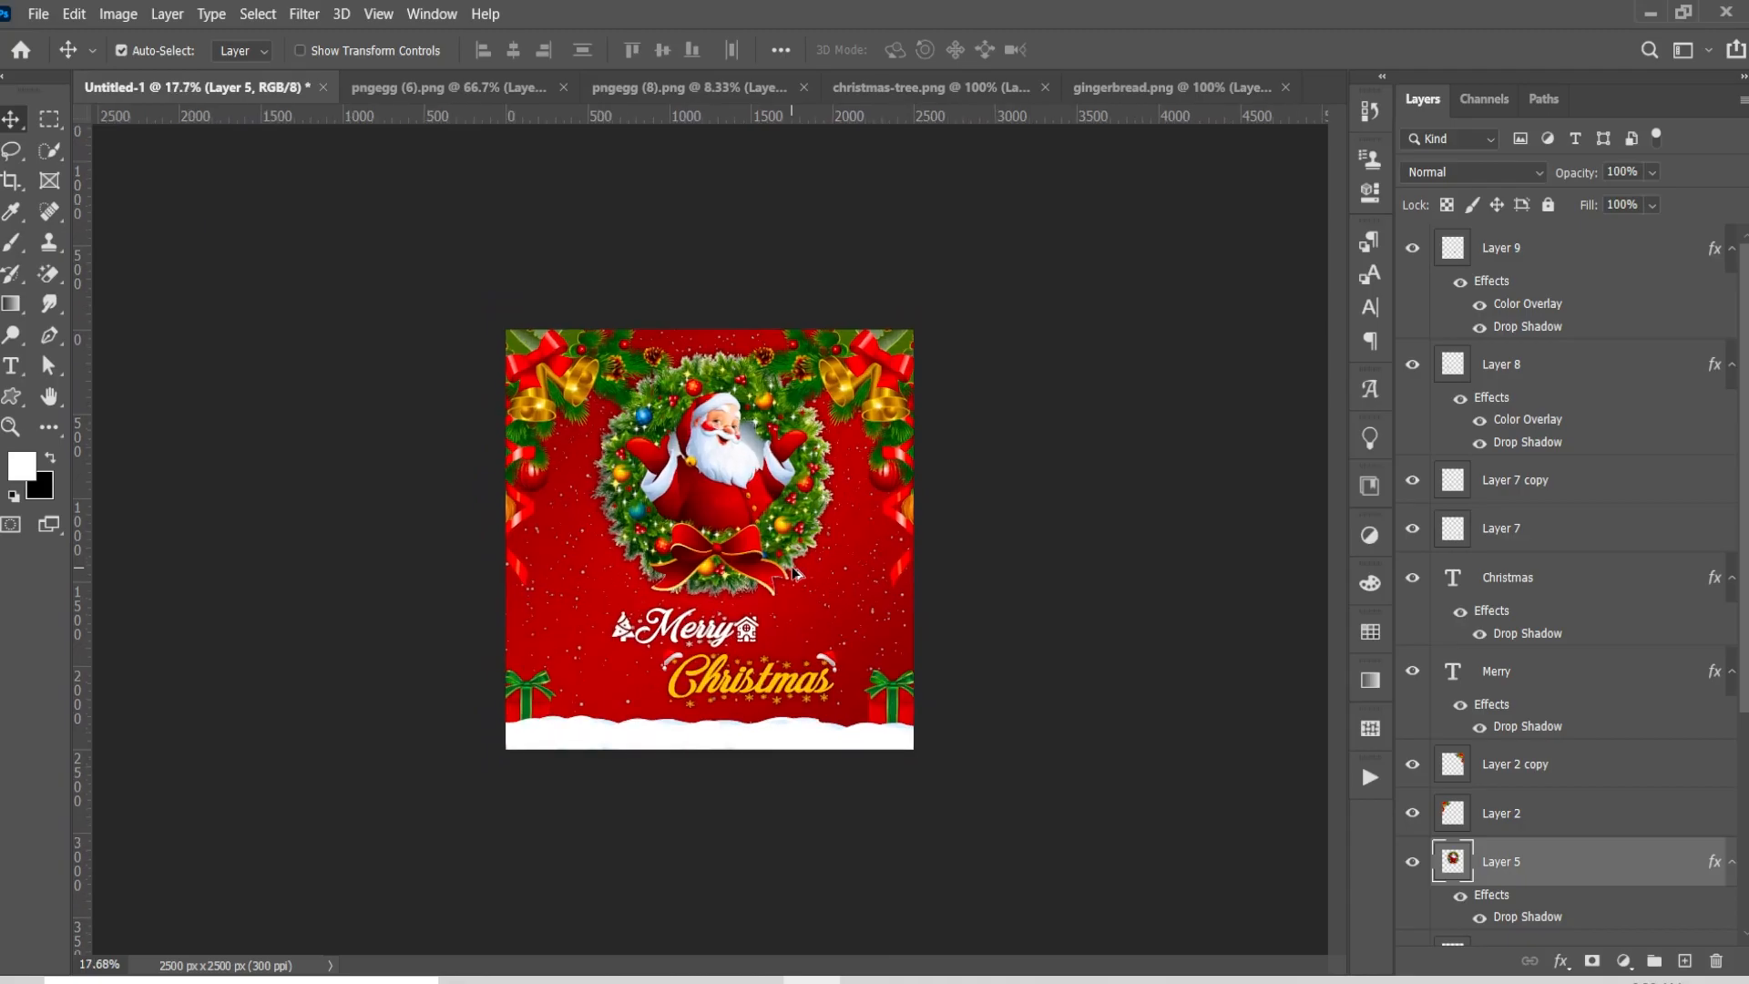
scroll(792, 572, up, 1)
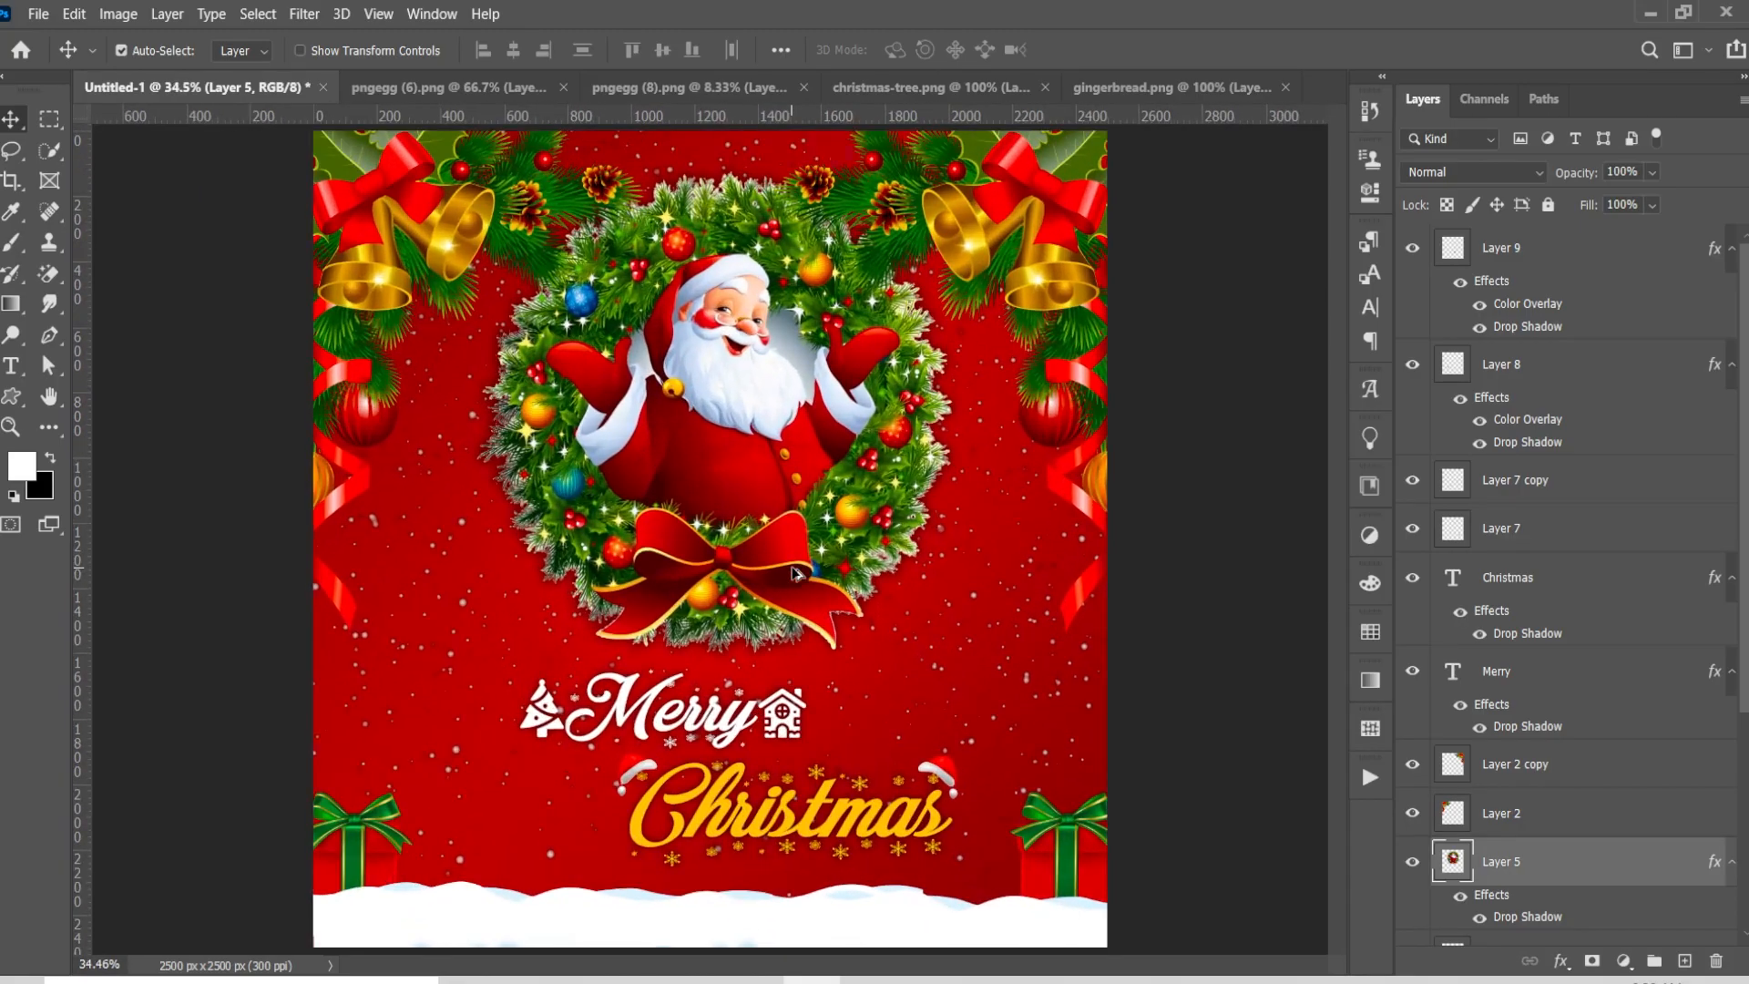